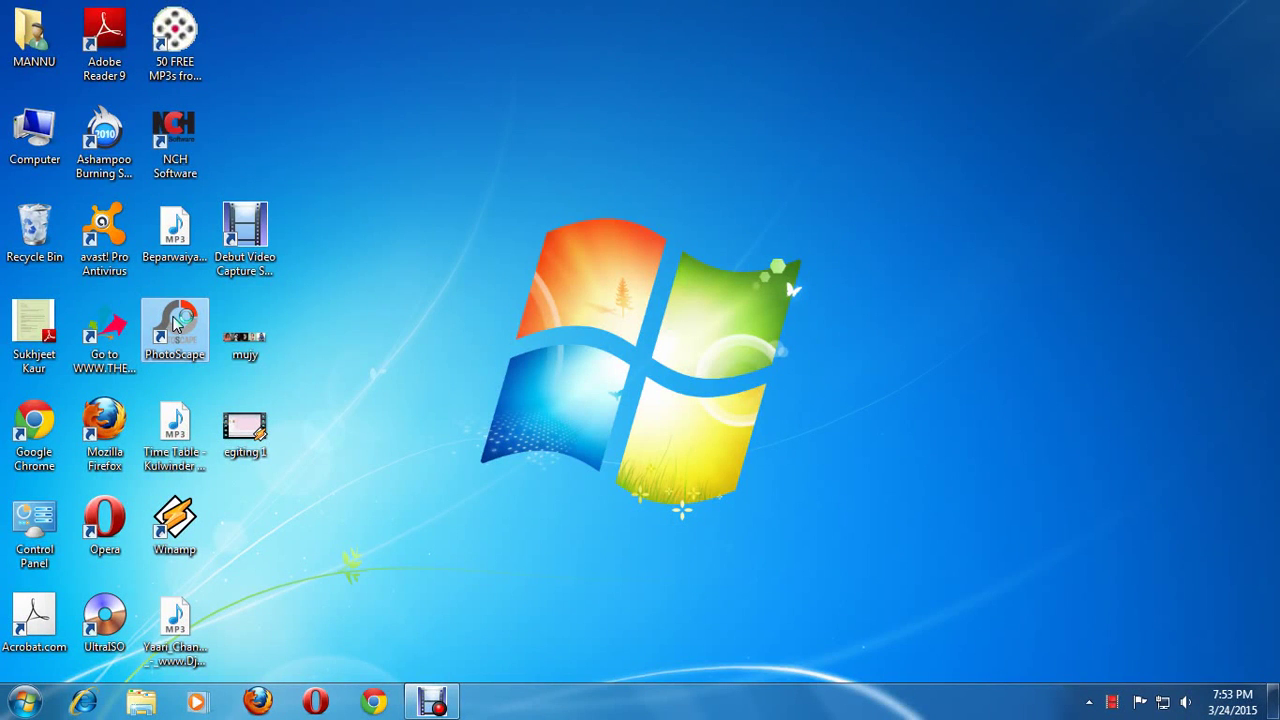
Launch PhotoScape and create a new blank white 800 x 300 photo in the Editor
double_click(174, 322)
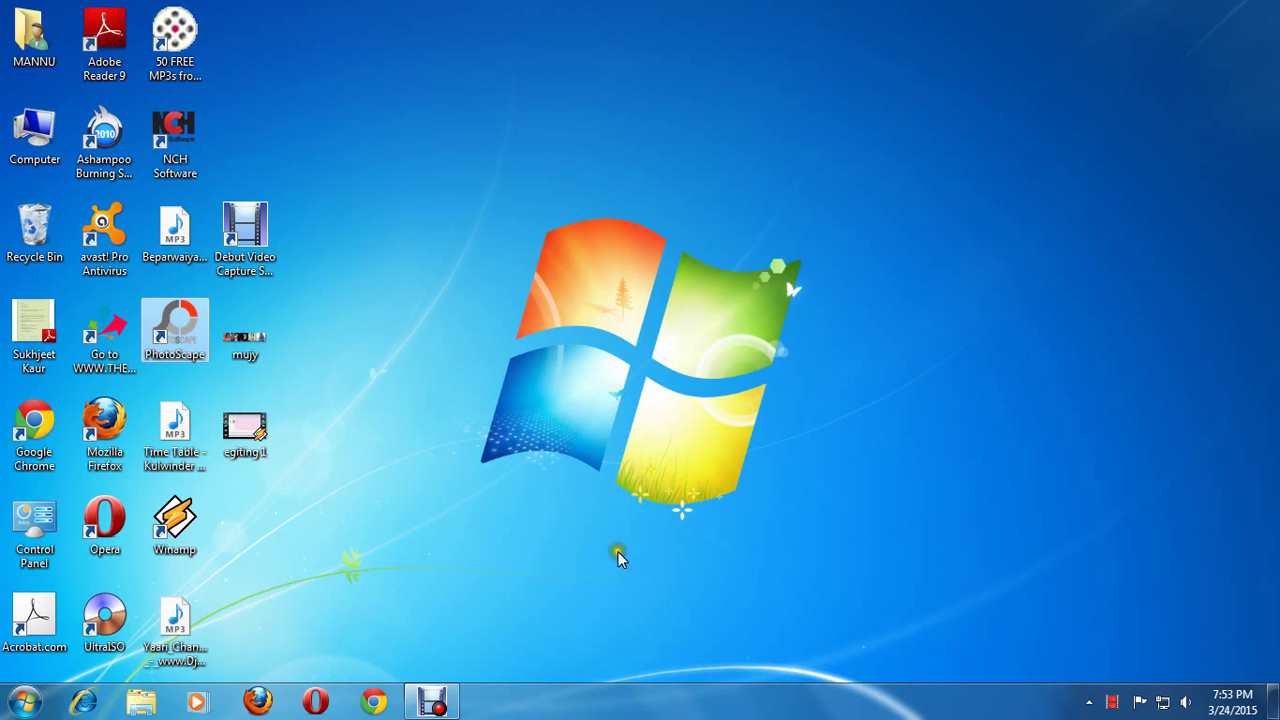
click(724, 580)
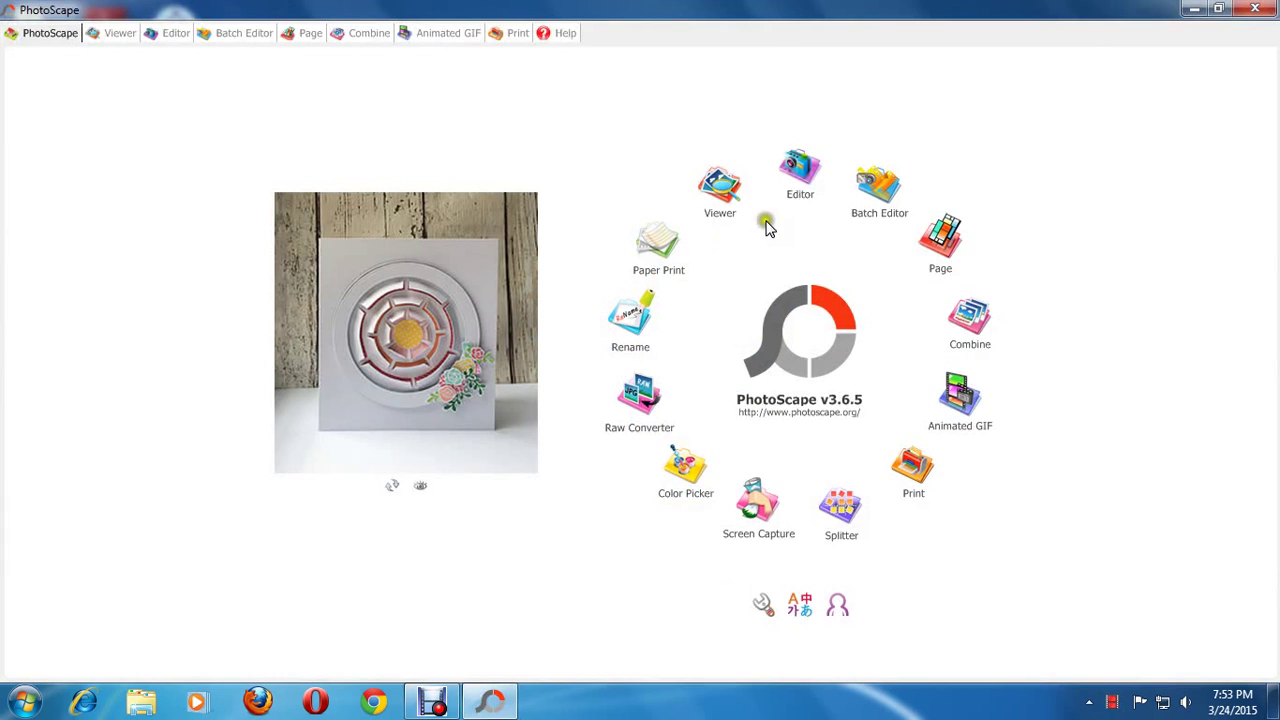
click(788, 194)
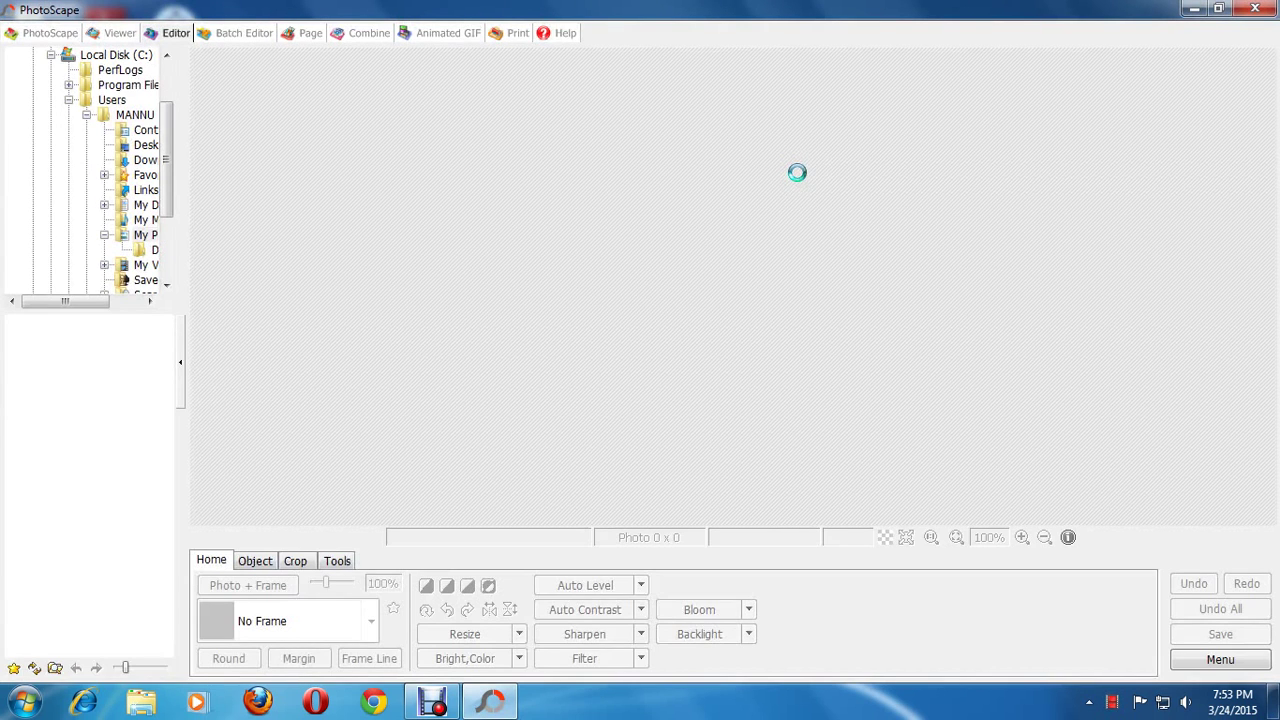
click(1254, 664)
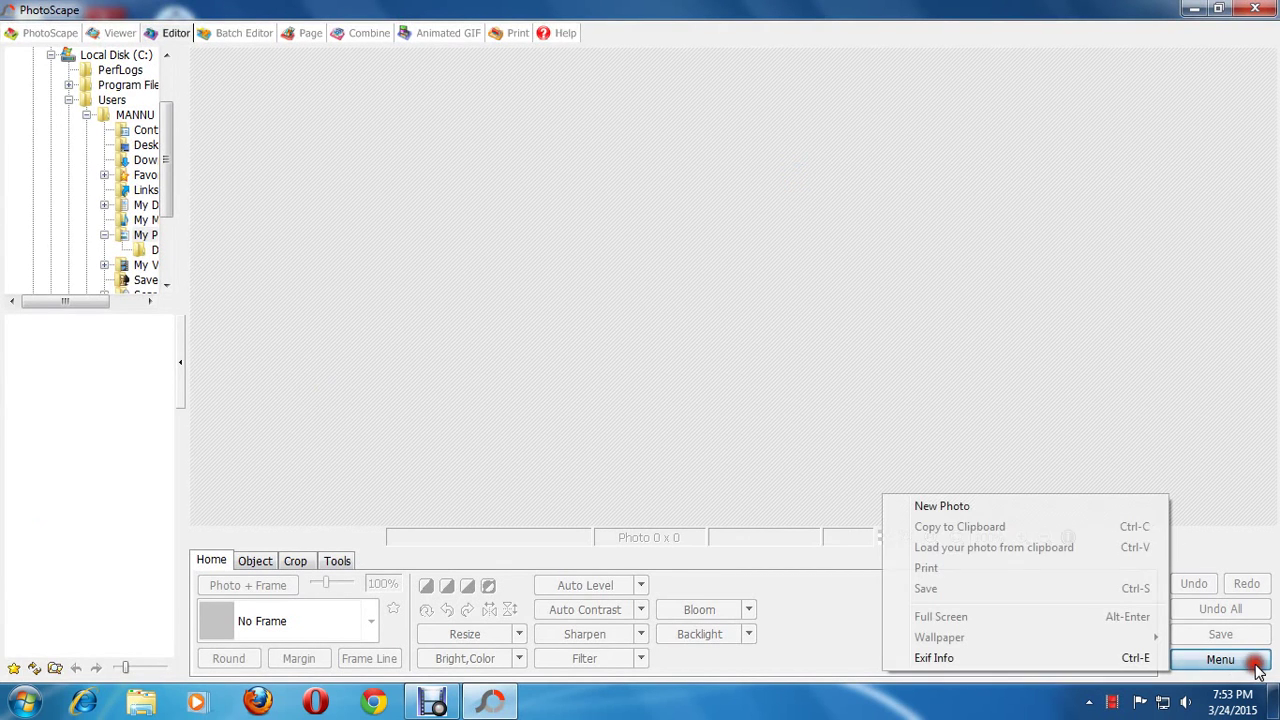
click(987, 508)
click(721, 311)
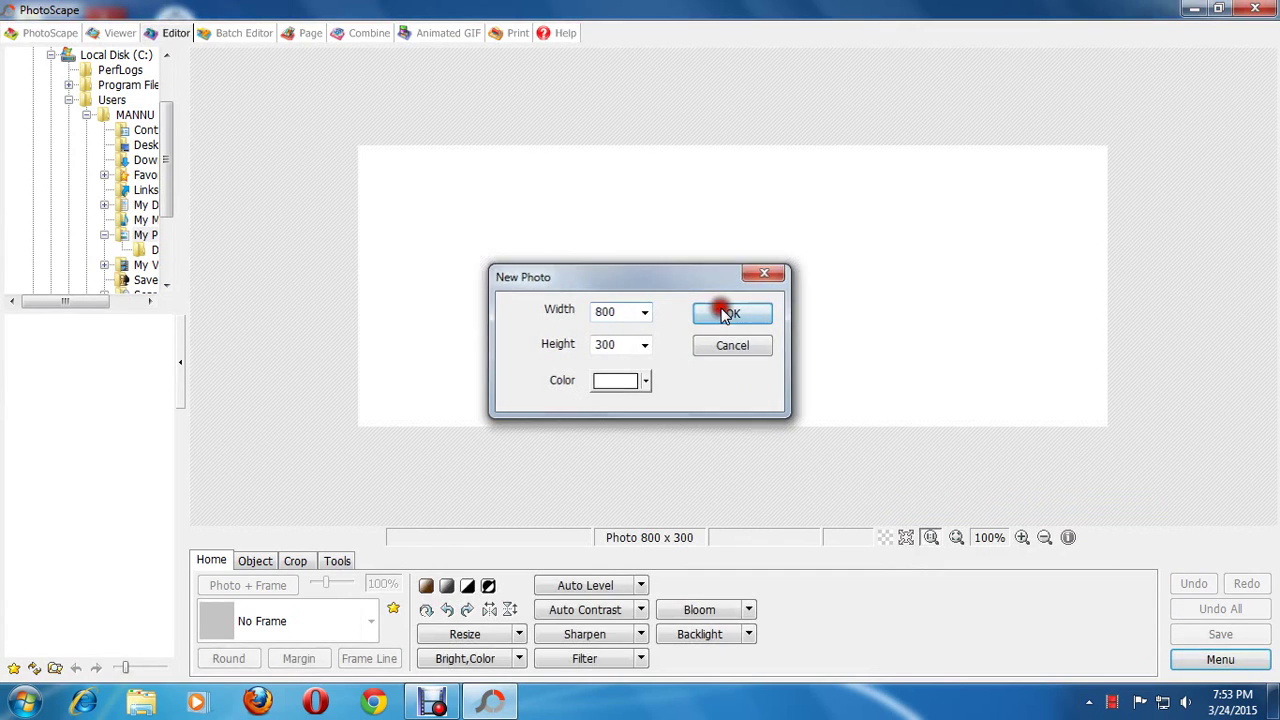
click(254, 564)
Browse the photo picker to D:\wallpapers\Celebritiies\Deepika and show Extra Large Icons
click(207, 585)
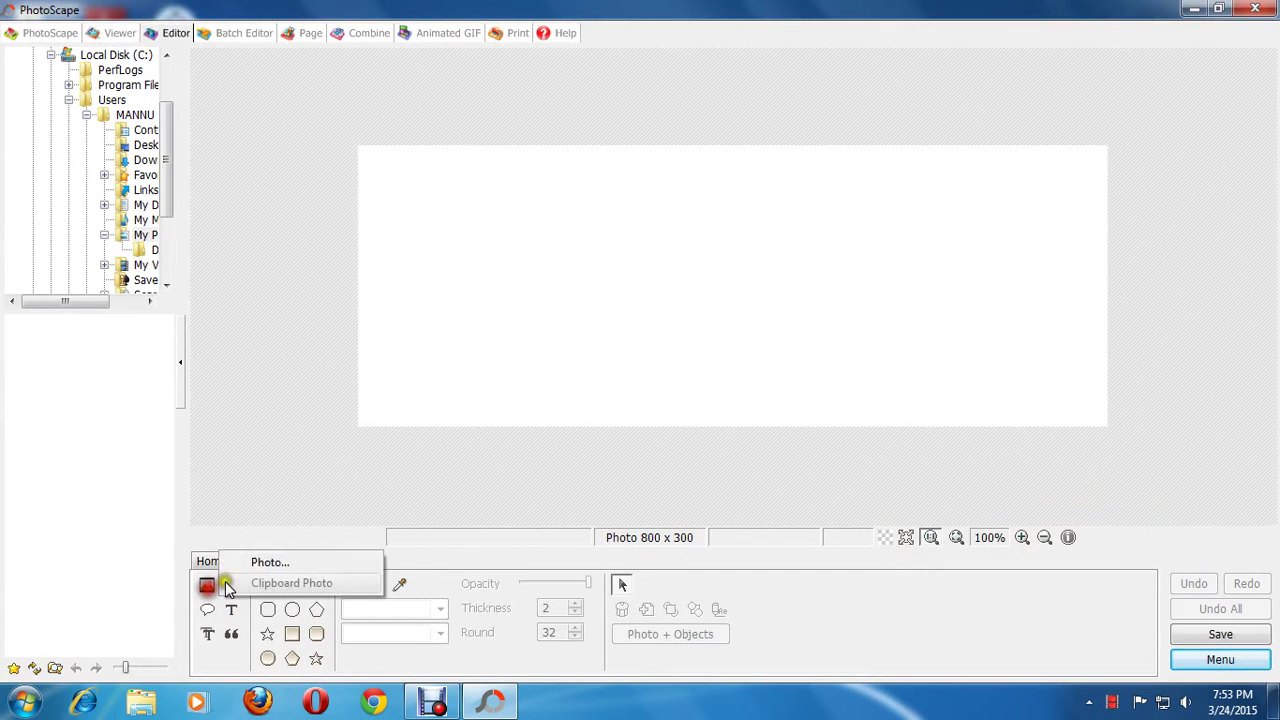
click(257, 563)
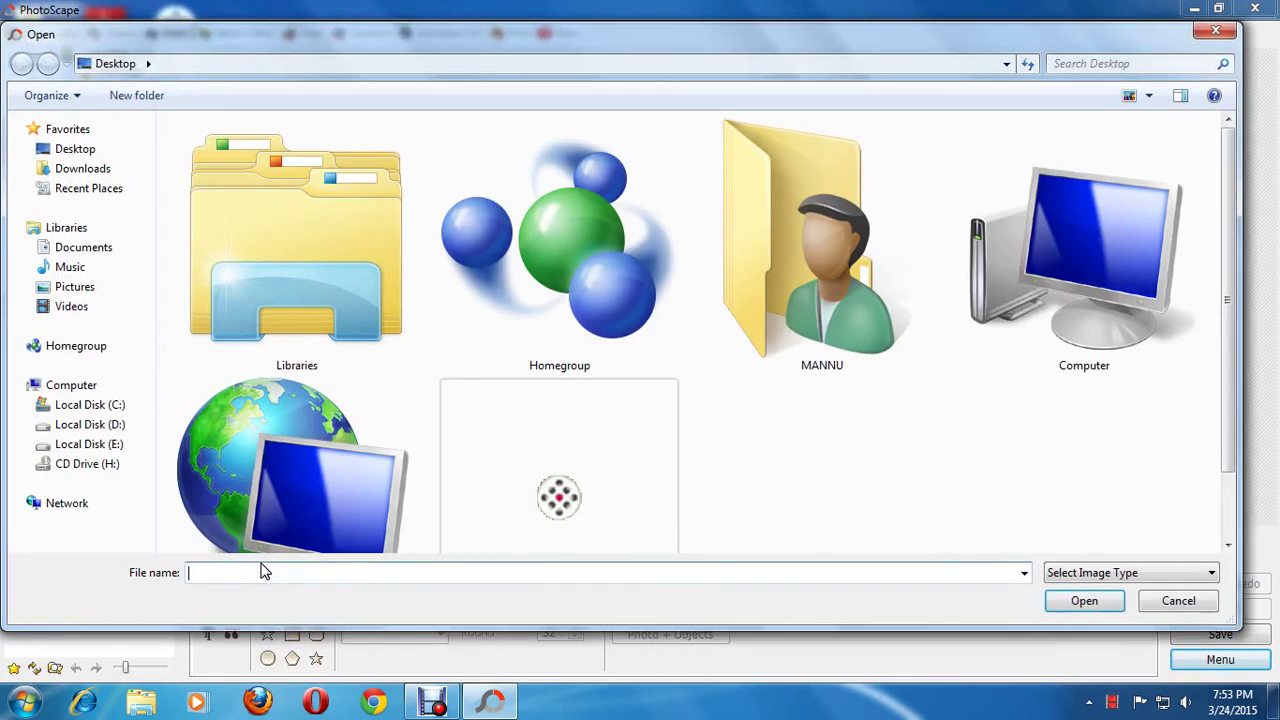
double_click(1054, 335)
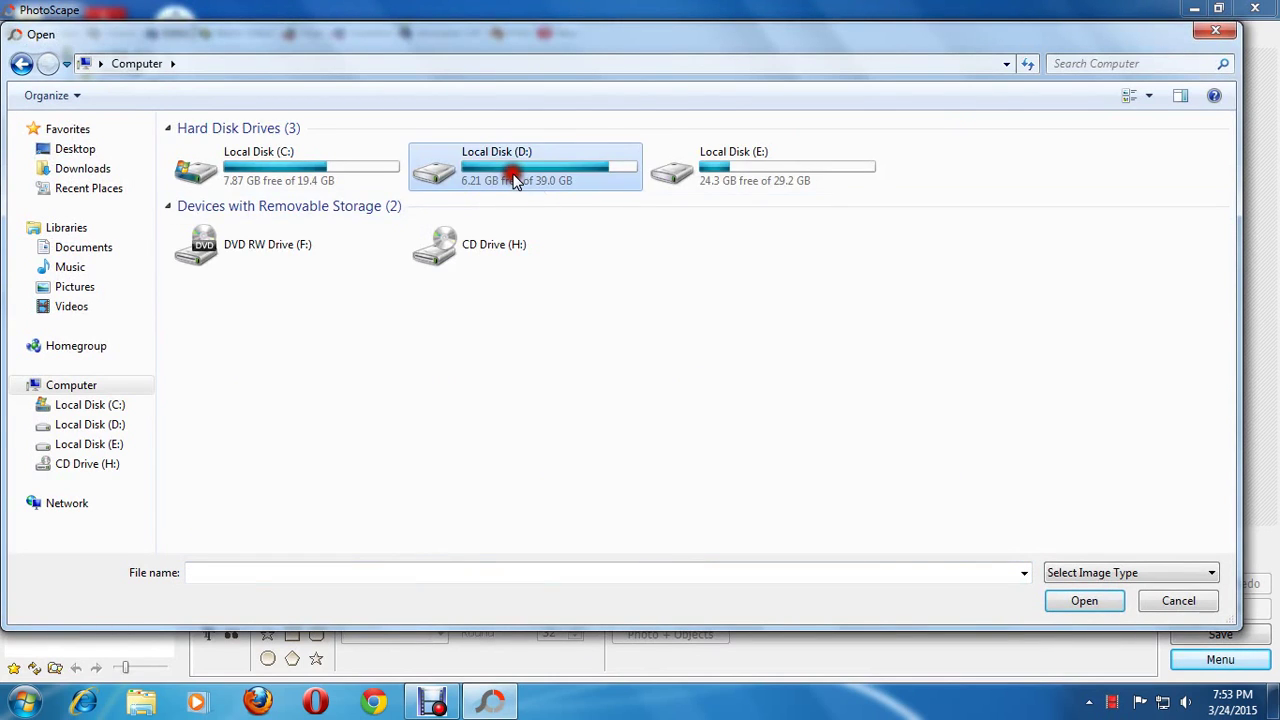
double_click(508, 171)
double_click(280, 316)
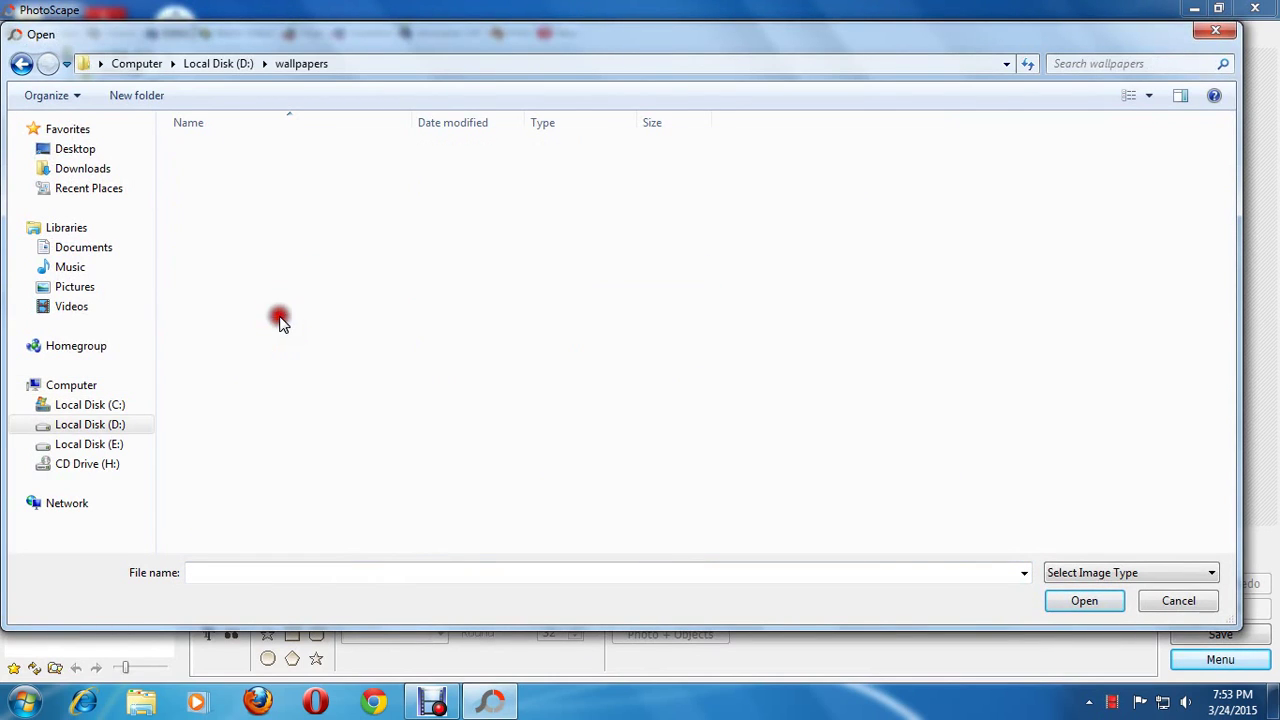
double_click(220, 150)
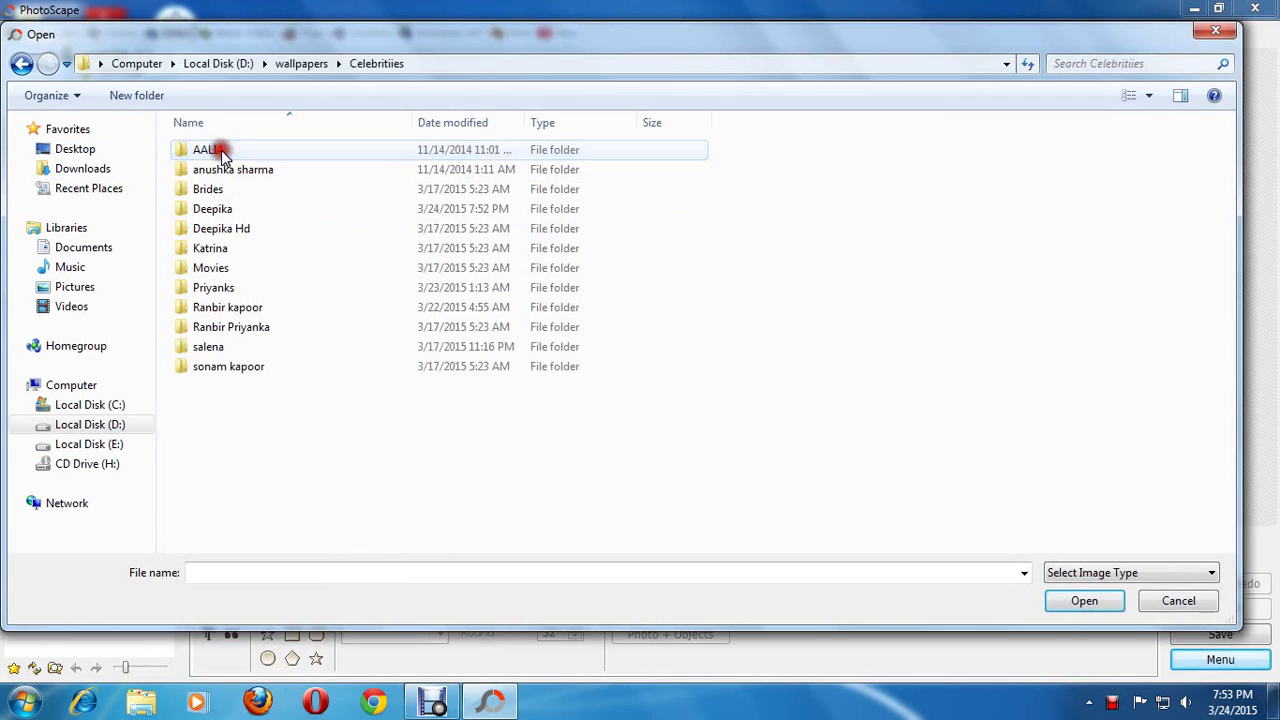
double_click(249, 209)
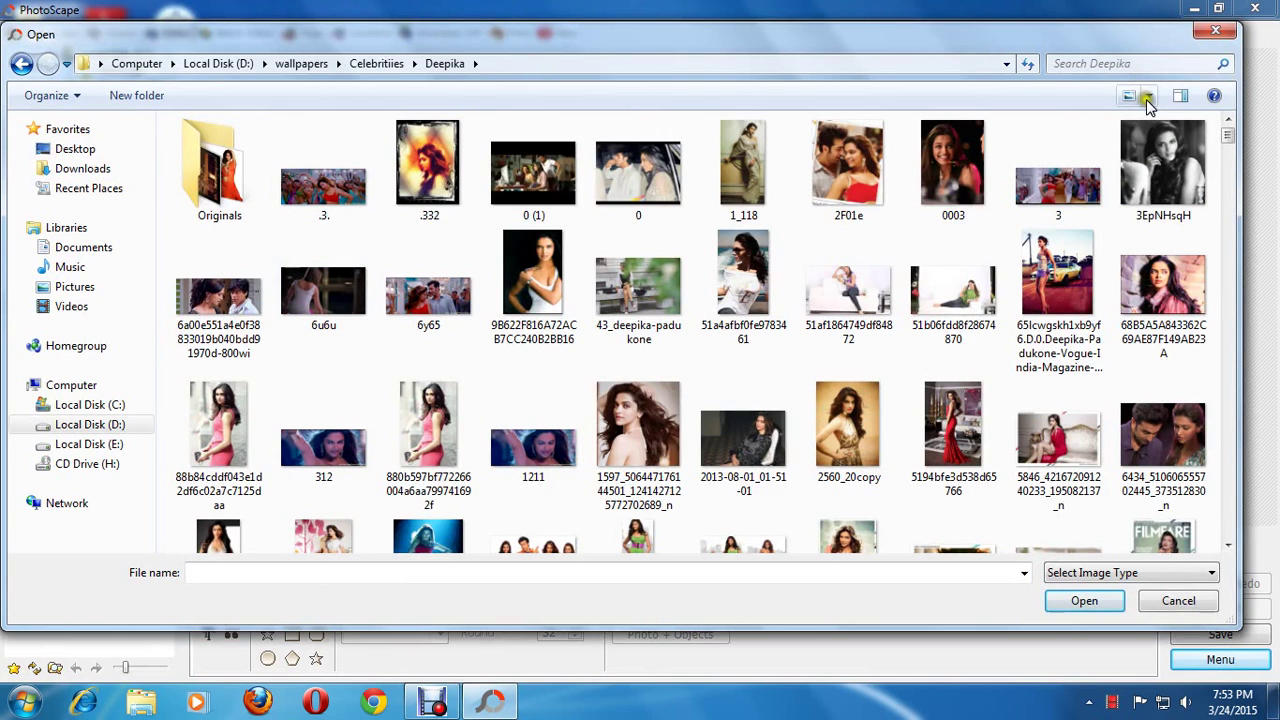
click(1149, 96)
click(1158, 72)
Scroll through the Deepika images and insert the smiling couple photo onto the canvas
click(668, 488)
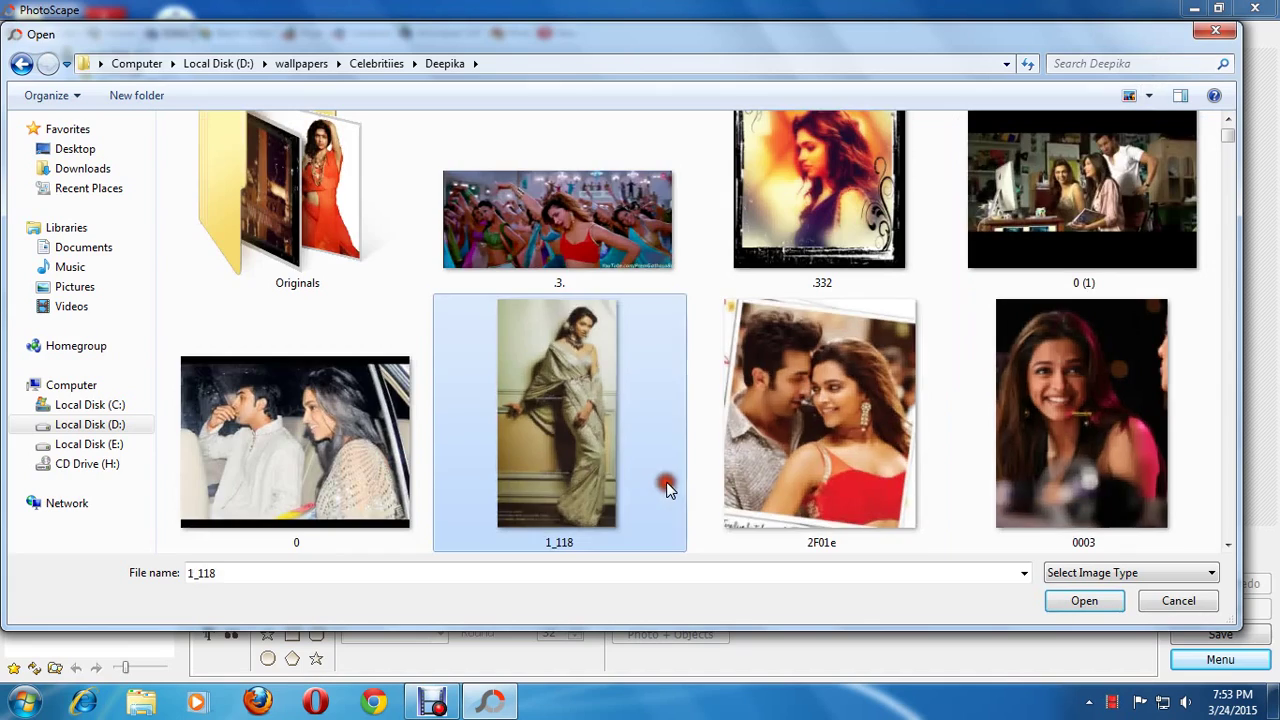
scroll(602, 460, down, 3)
scroll(601, 460, down, 3)
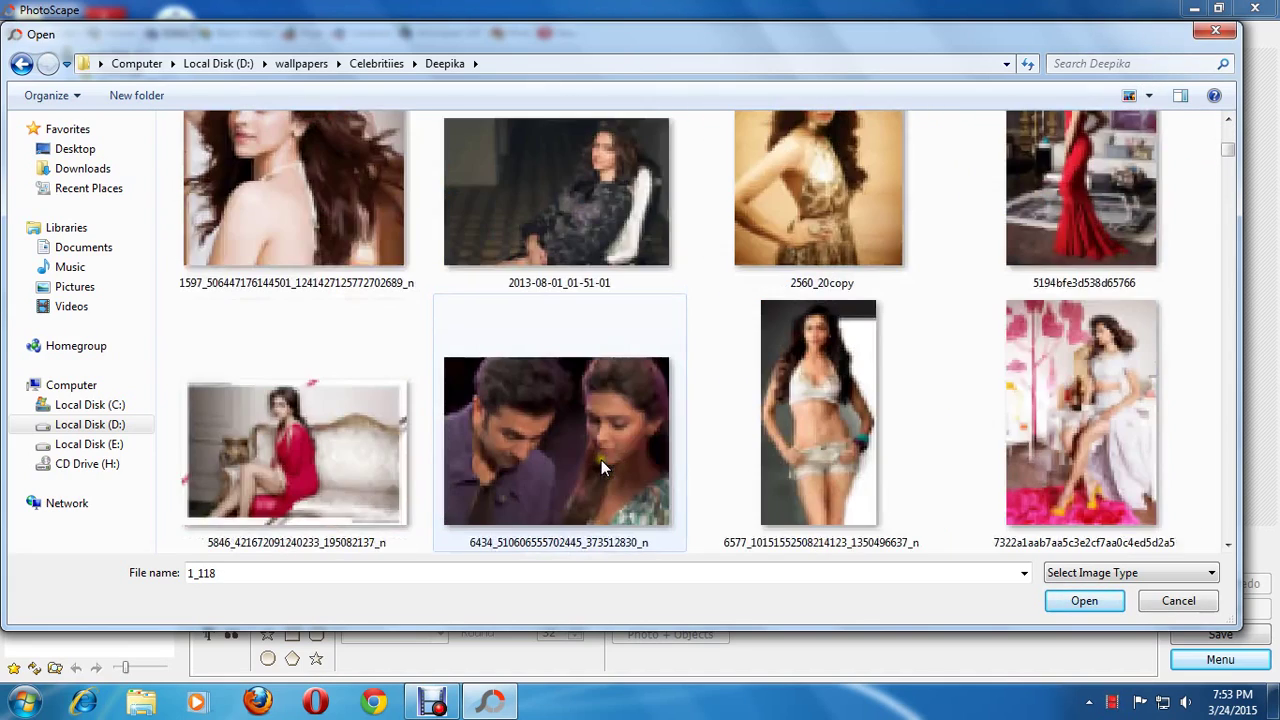
scroll(599, 480, down, 3)
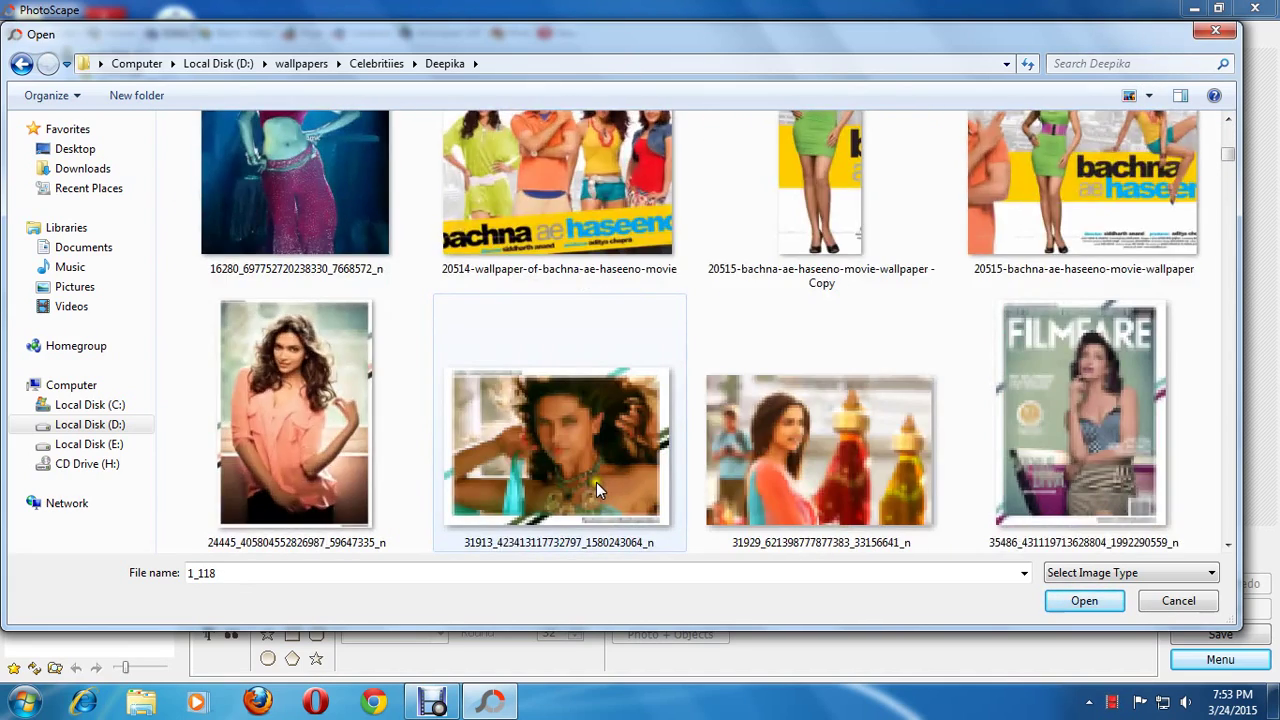
scroll(596, 482, down, 3)
scroll(596, 488, down, 3)
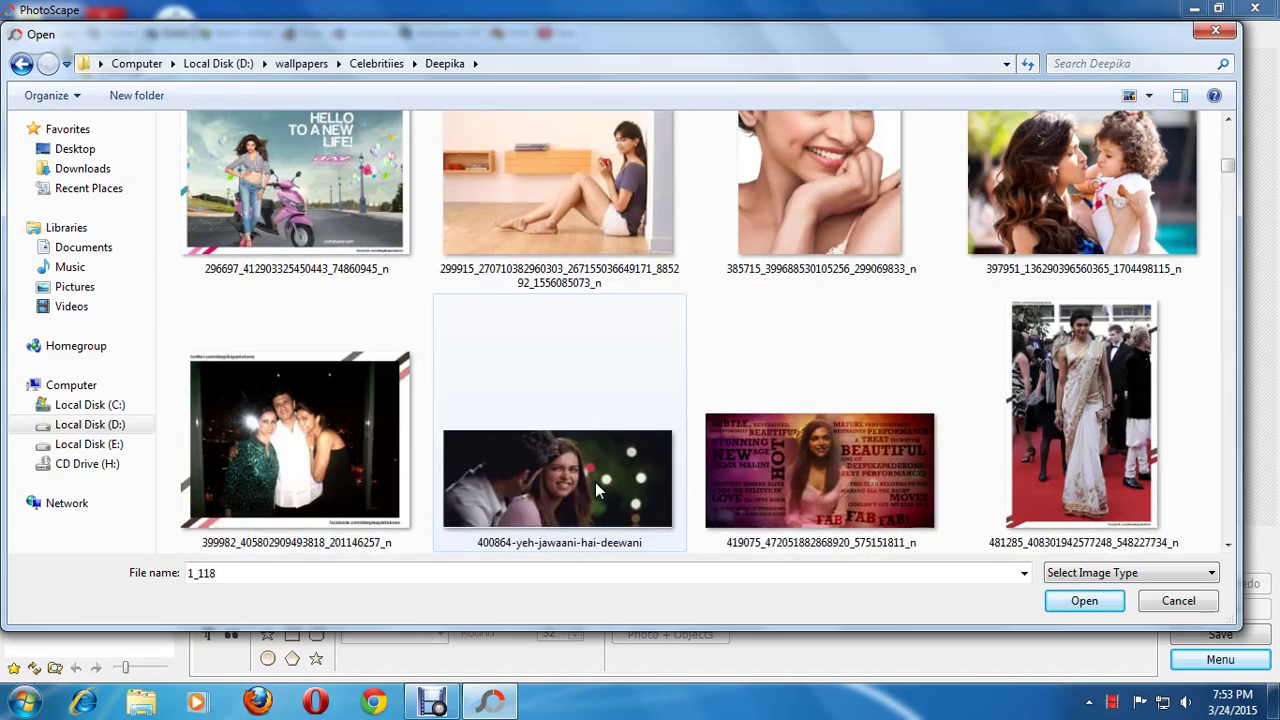
scroll(596, 490, down, 3)
scroll(595, 485, down, 3)
scroll(595, 485, down, 3)
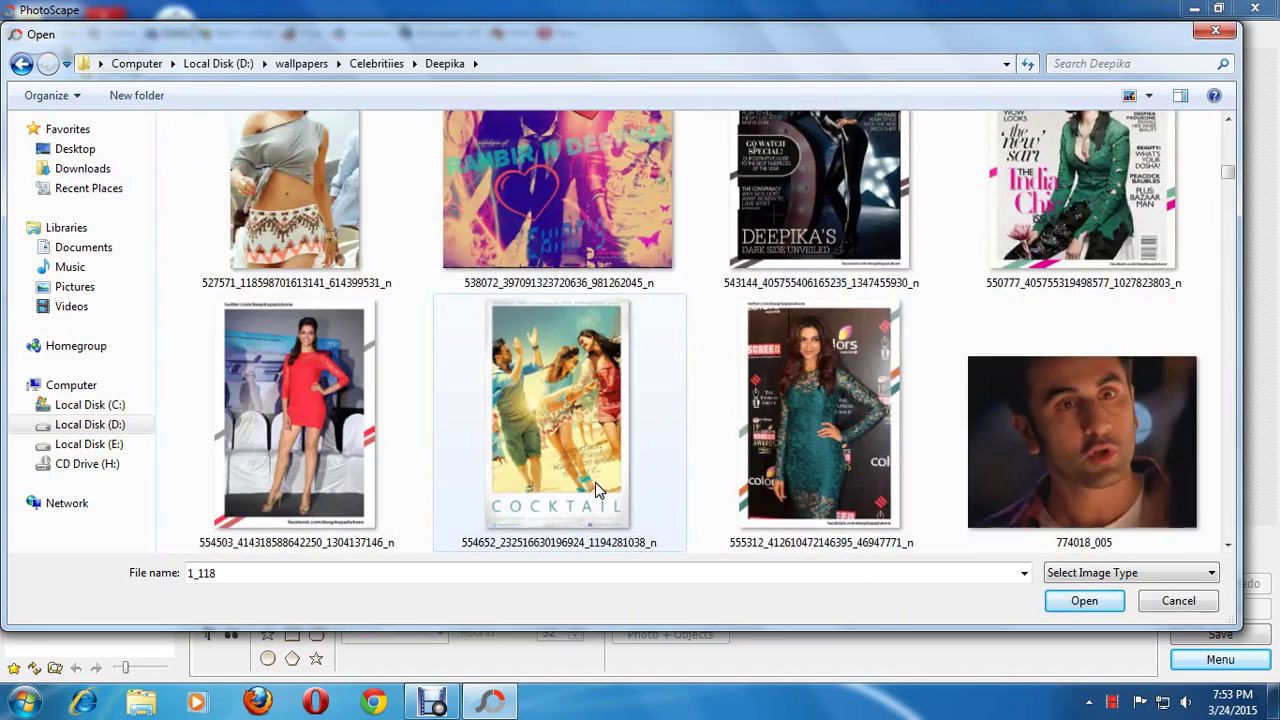
scroll(595, 485, down, 3)
scroll(595, 490, down, 1)
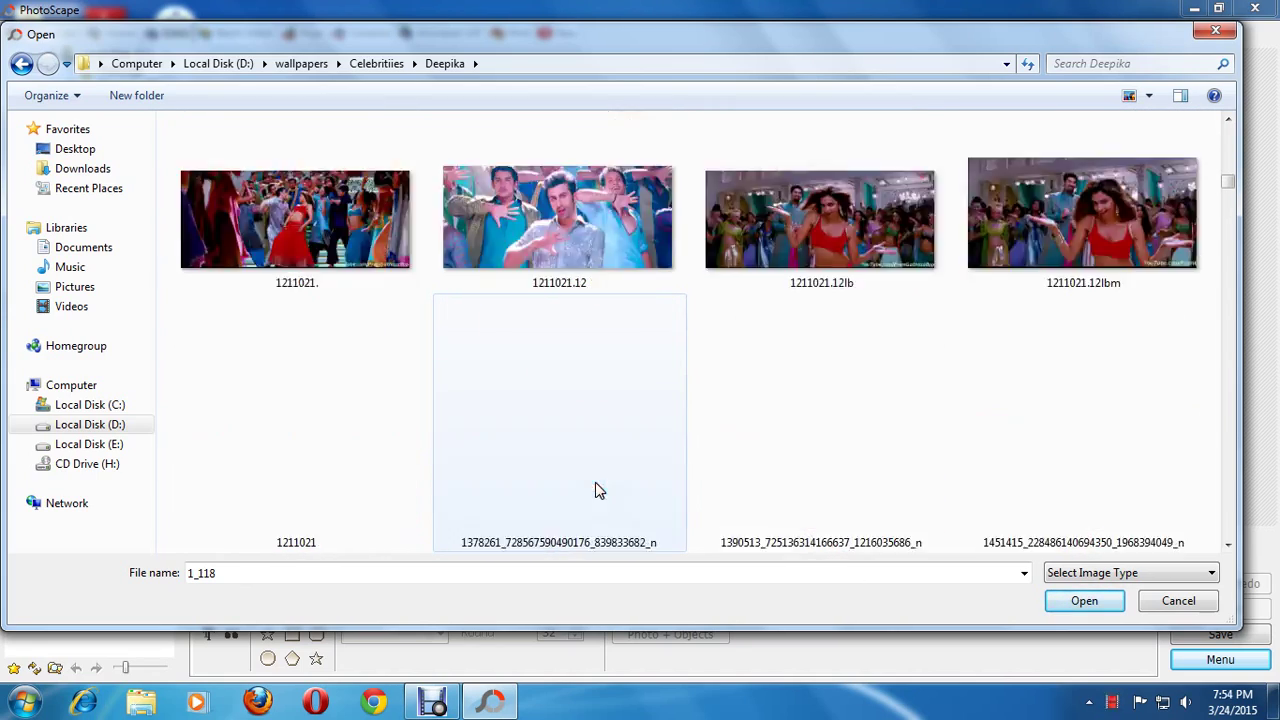
scroll(595, 490, down, 3)
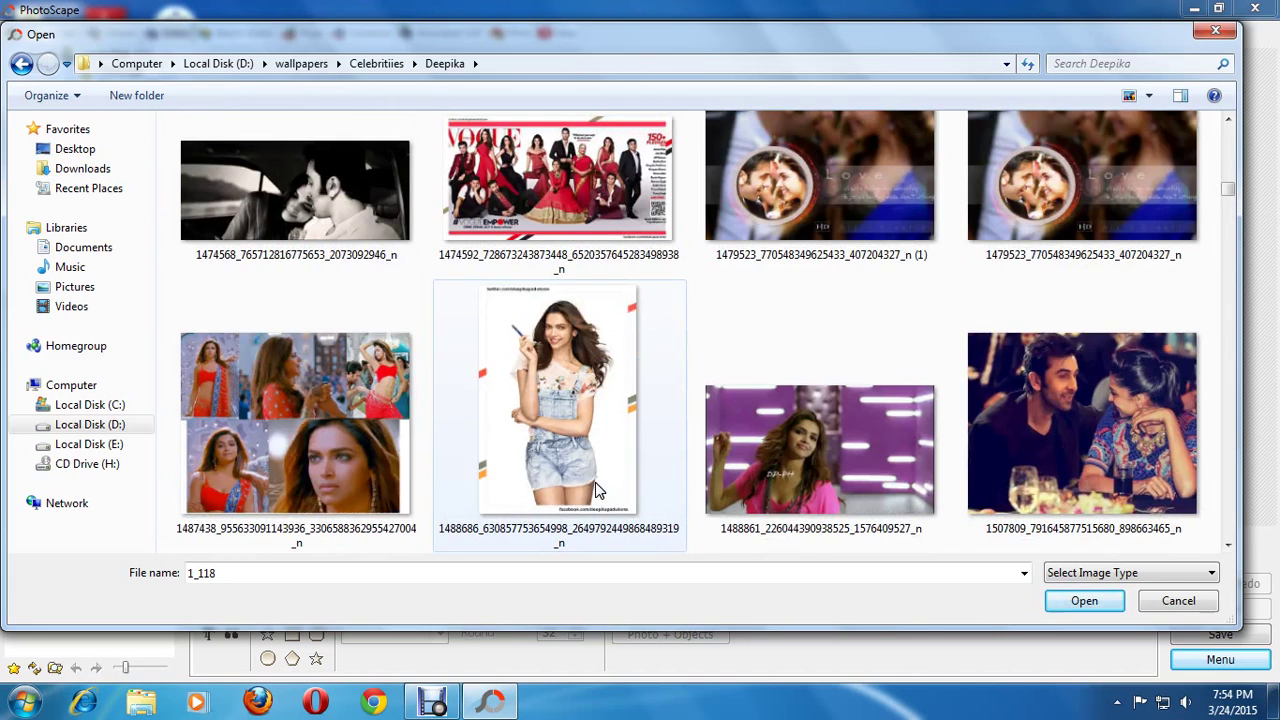
scroll(595, 490, down, 1)
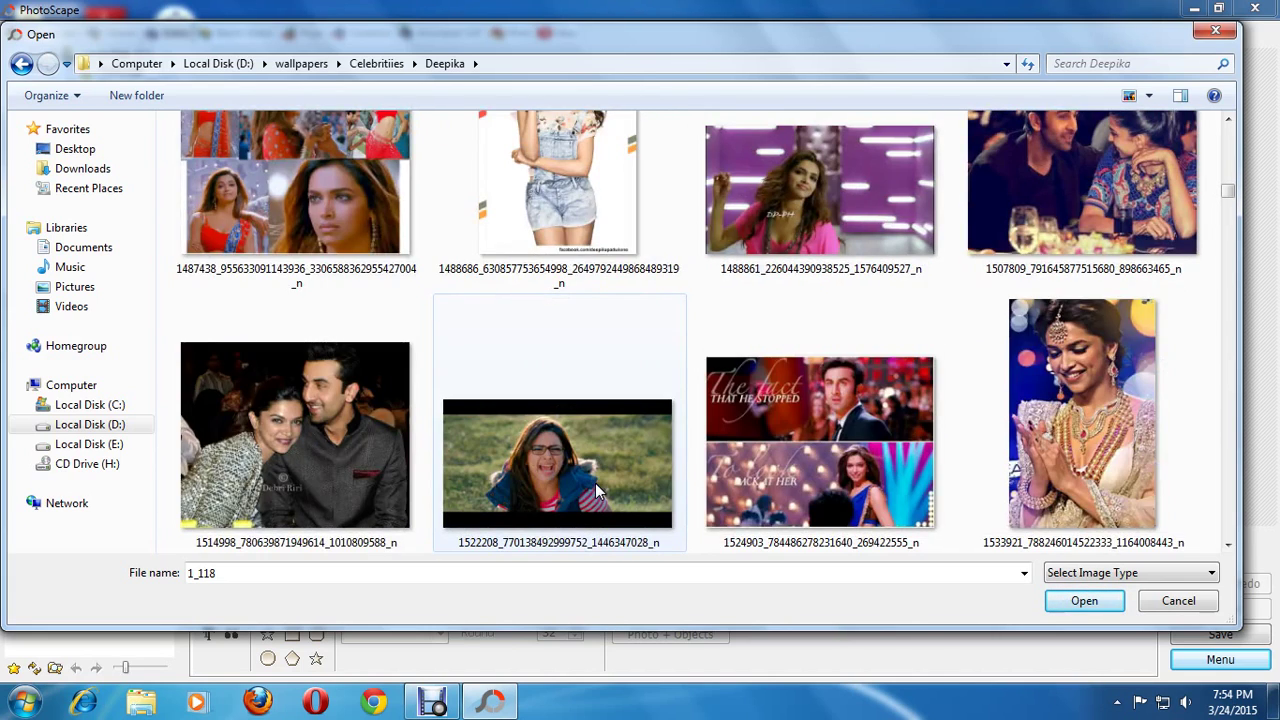
scroll(597, 490, down, 3)
scroll(595, 490, down, 3)
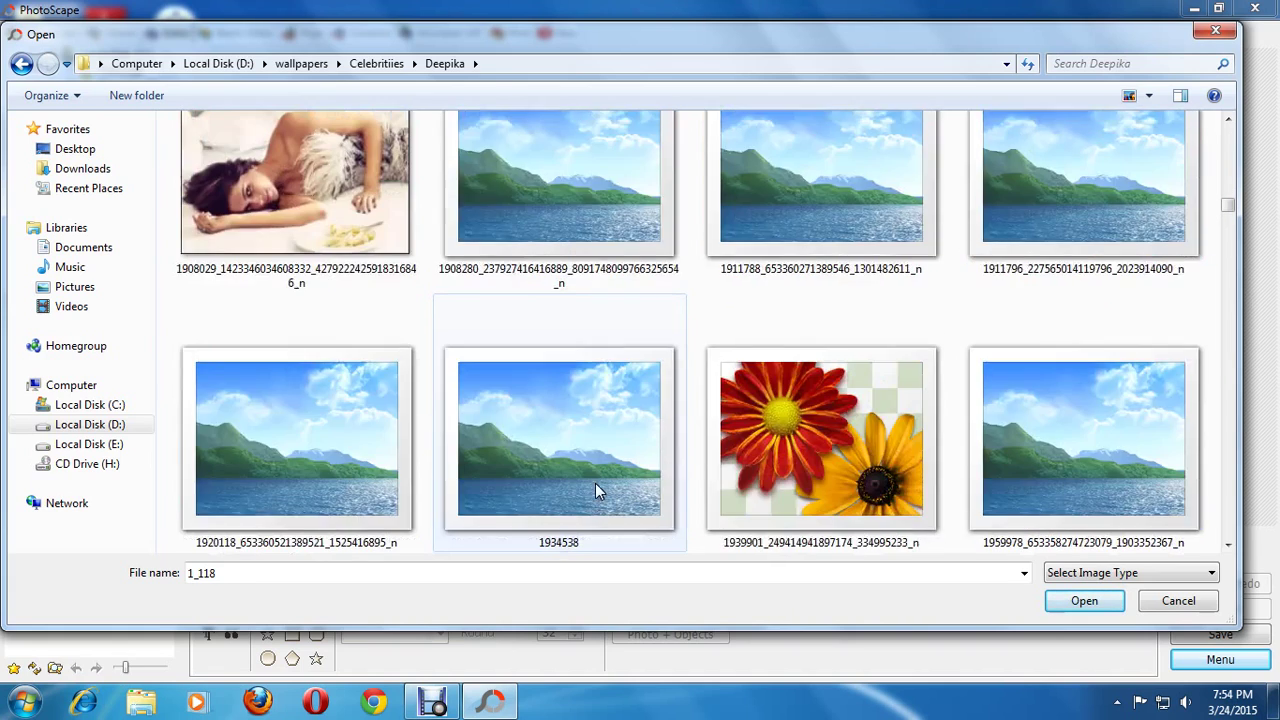
scroll(595, 490, down, 2)
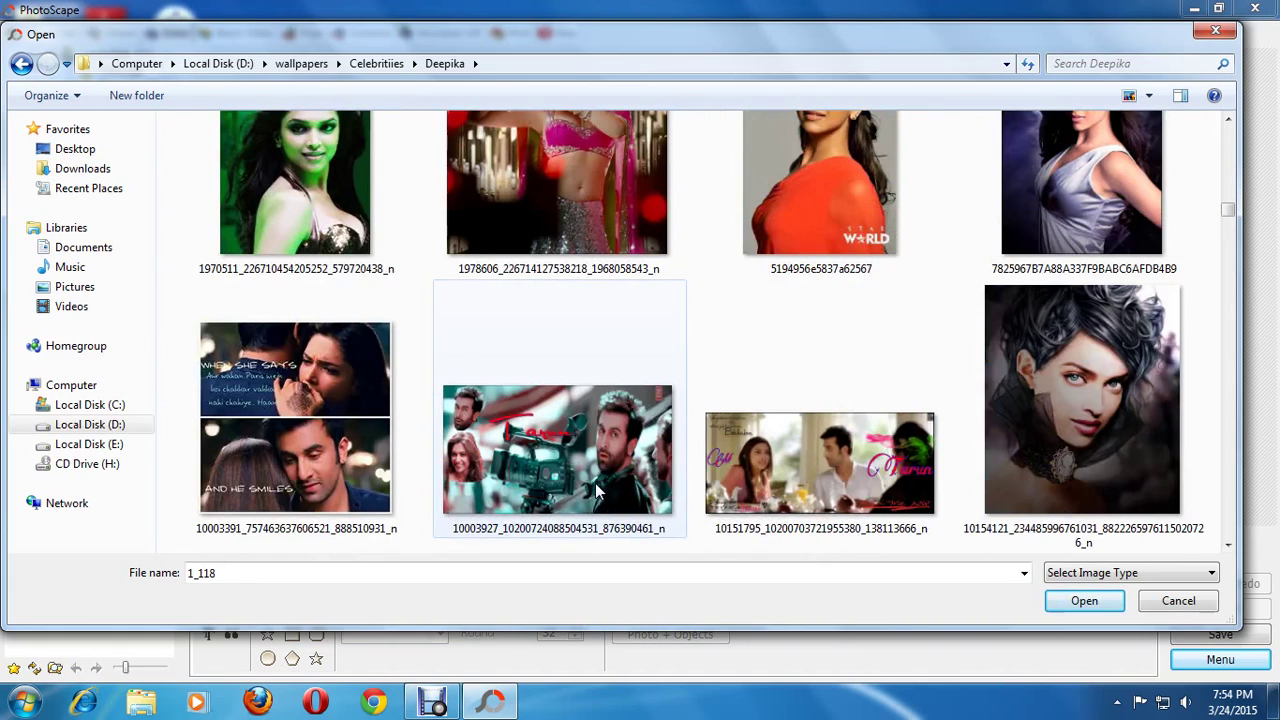
scroll(597, 490, down, 3)
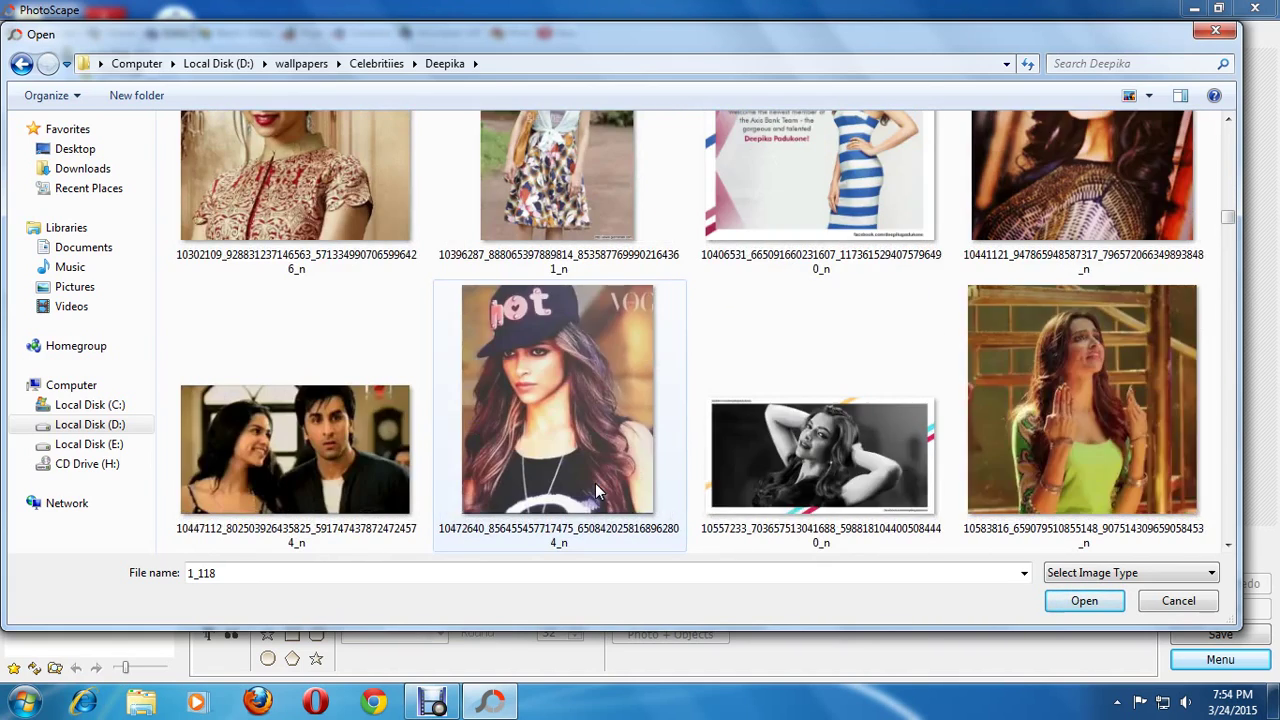
scroll(597, 490, up, 1)
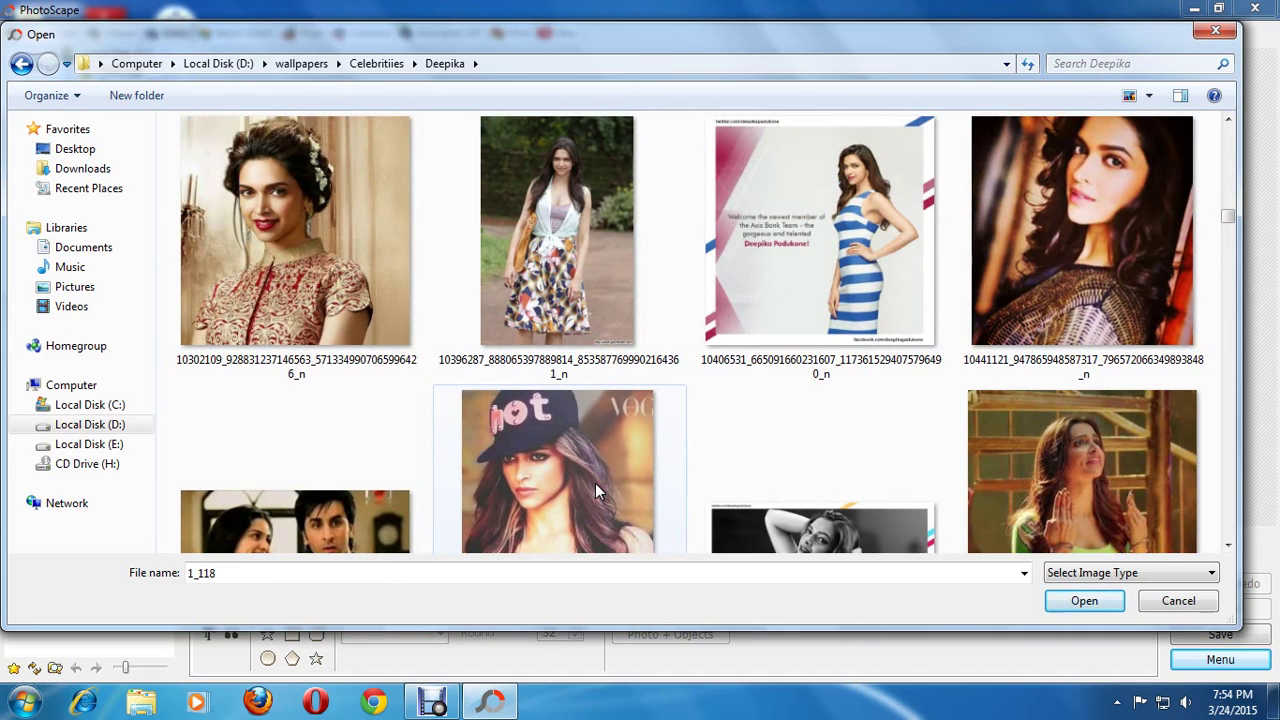
scroll(595, 483, down, 3)
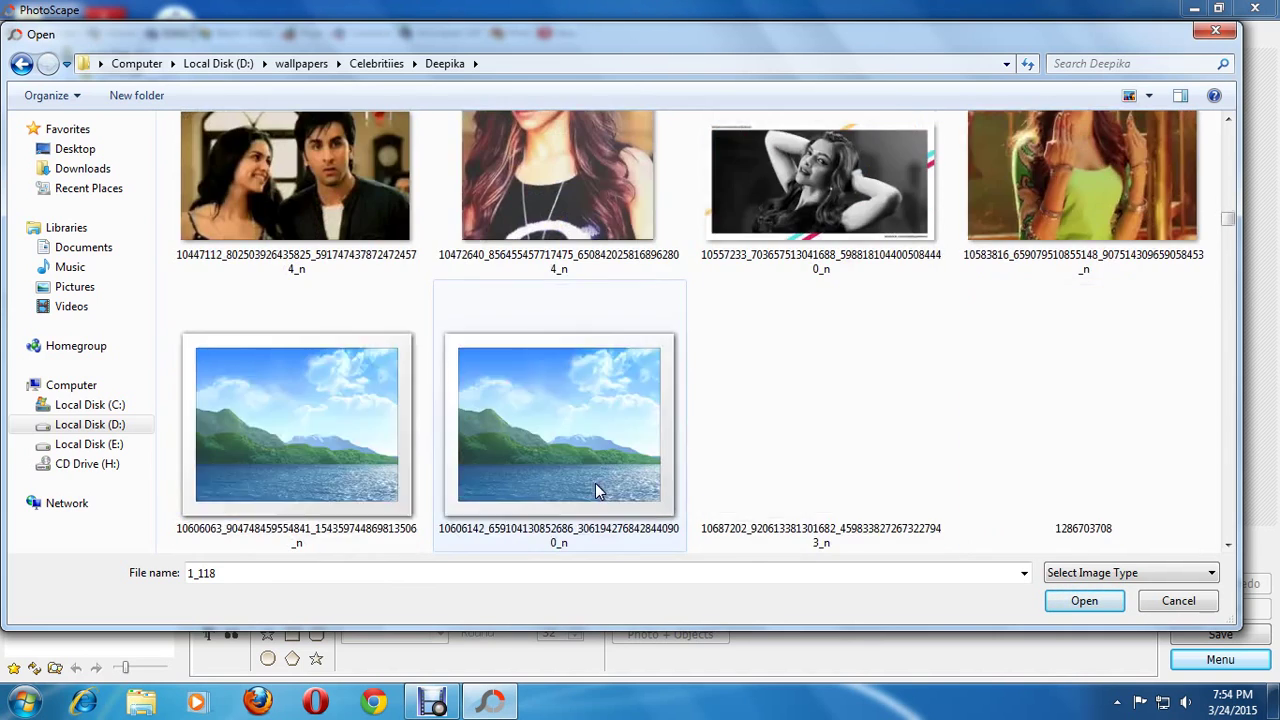
scroll(595, 483, down, 3)
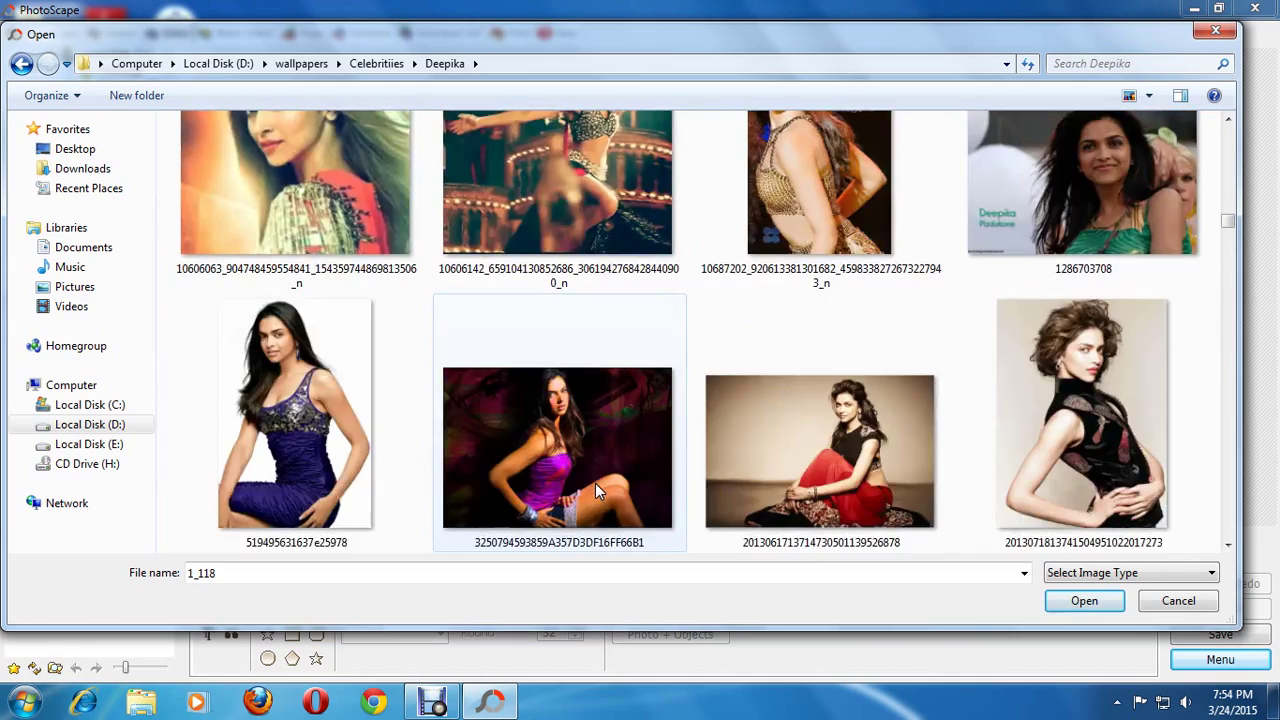
scroll(595, 483, down, 3)
scroll(595, 483, down, 3)
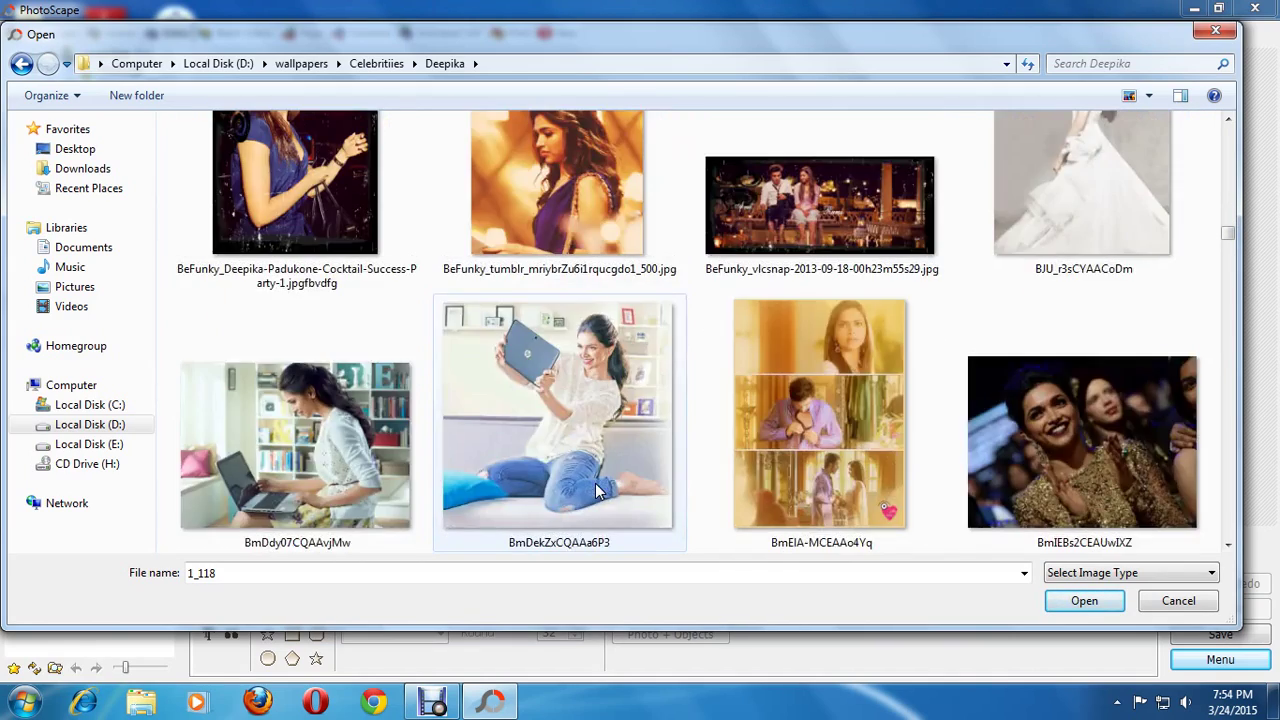
scroll(595, 483, down, 3)
scroll(595, 483, down, 3)
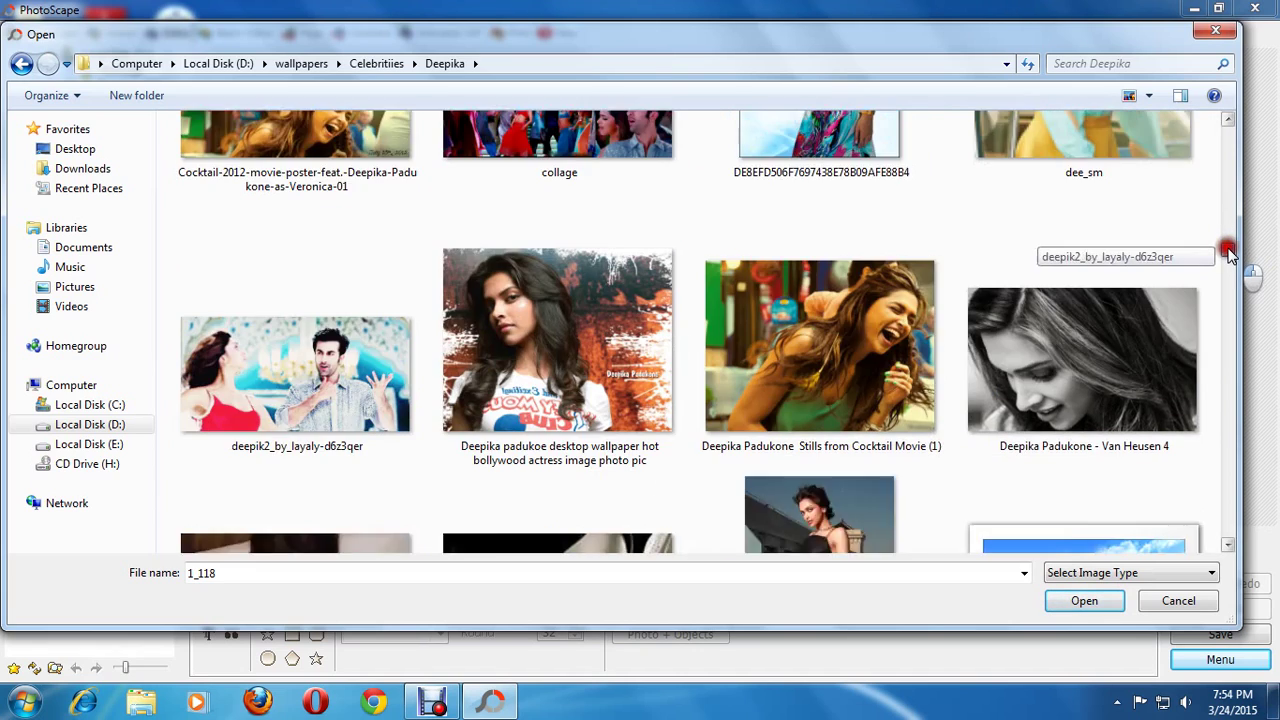
drag(1228, 250, 1205, 538)
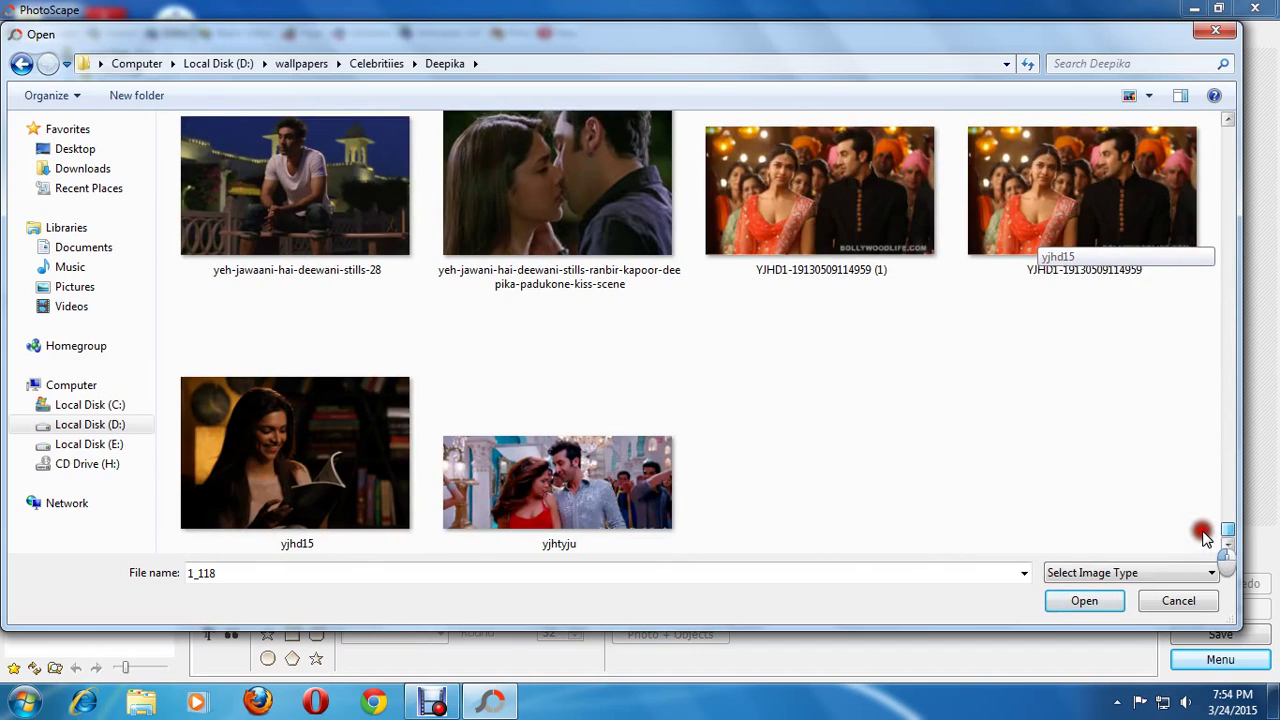
drag(1205, 538, 1208, 528)
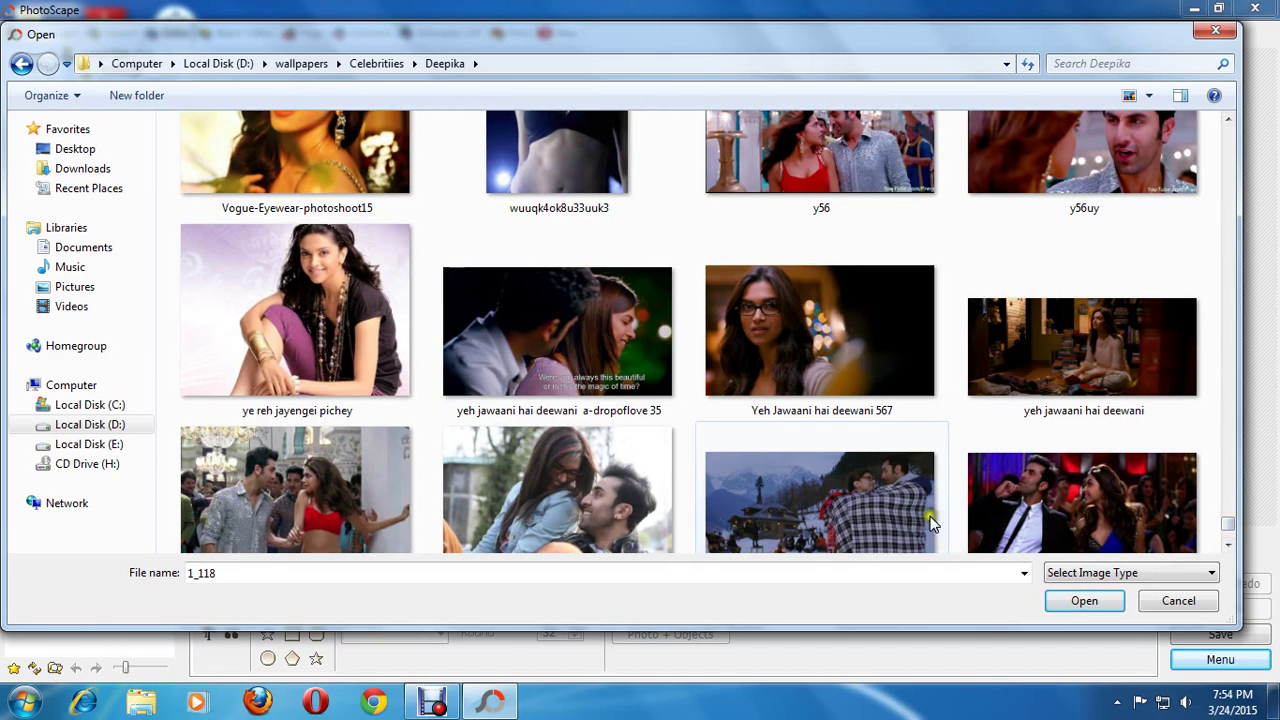
double_click(563, 485)
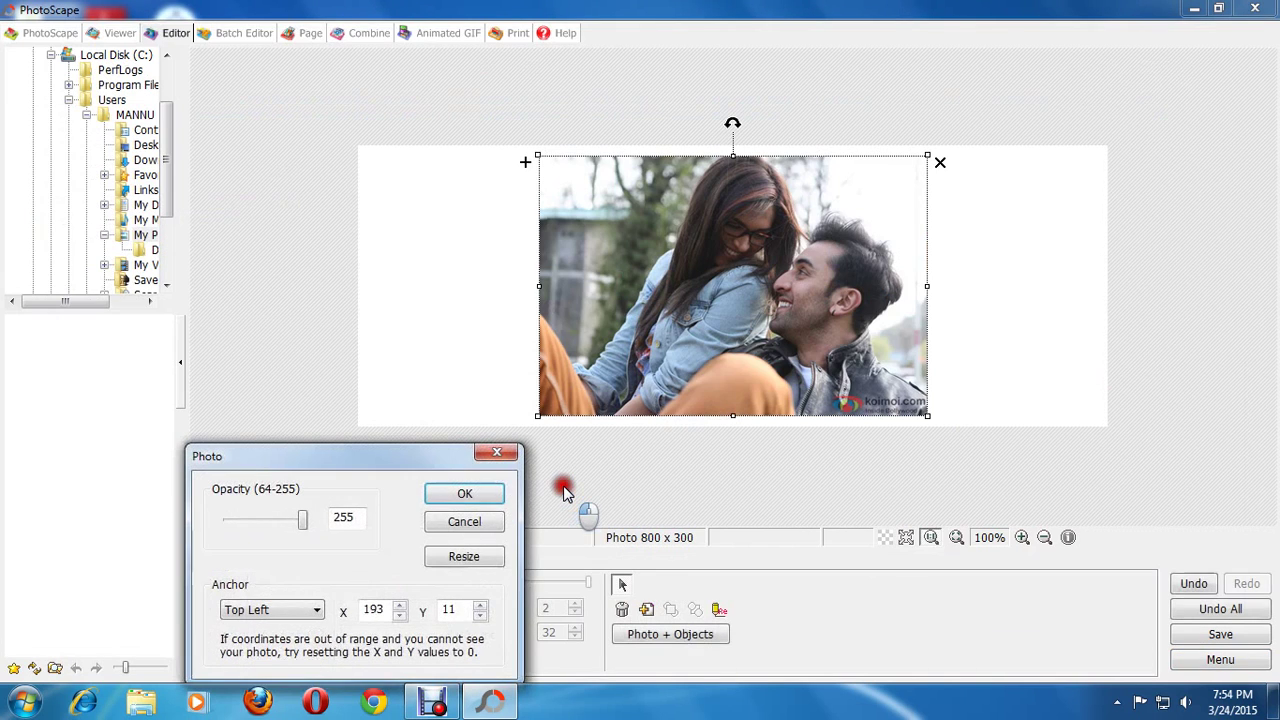
Accept the couple photo's settings, enlarge it and move it to the canvas's right side
click(465, 494)
mouse_move(756, 363)
mouse_down()
mouse_move(531, 341)
mouse_move(1045, 358)
mouse_up()
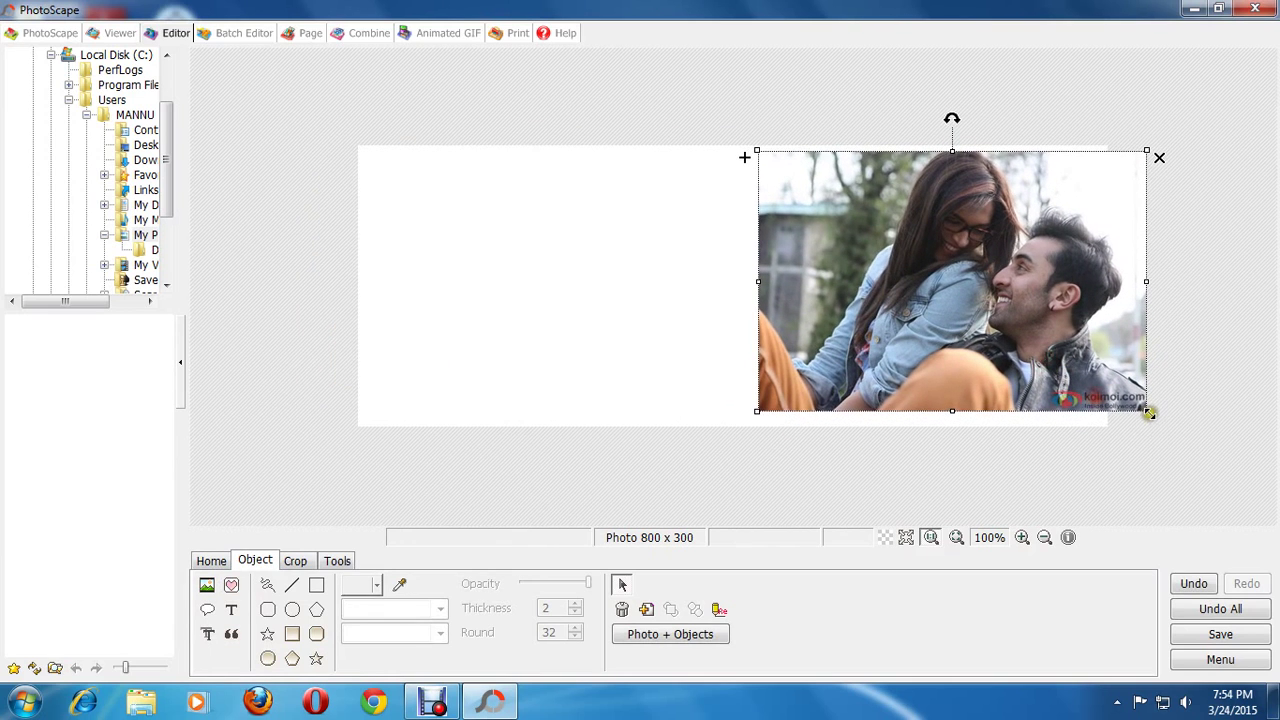
drag(1148, 410, 1183, 435)
drag(1118, 398, 1130, 393)
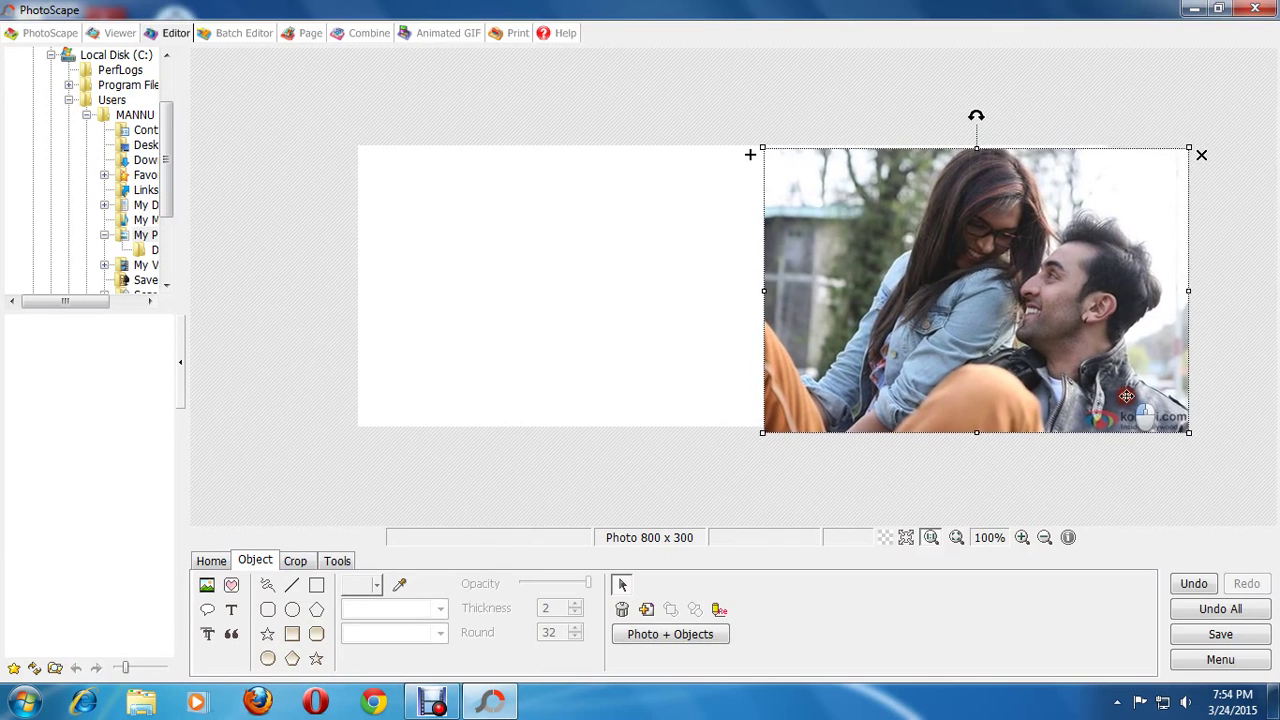
Insert the tilted couple snapshot and nudge it left to overlap the first photo
click(207, 590)
click(263, 565)
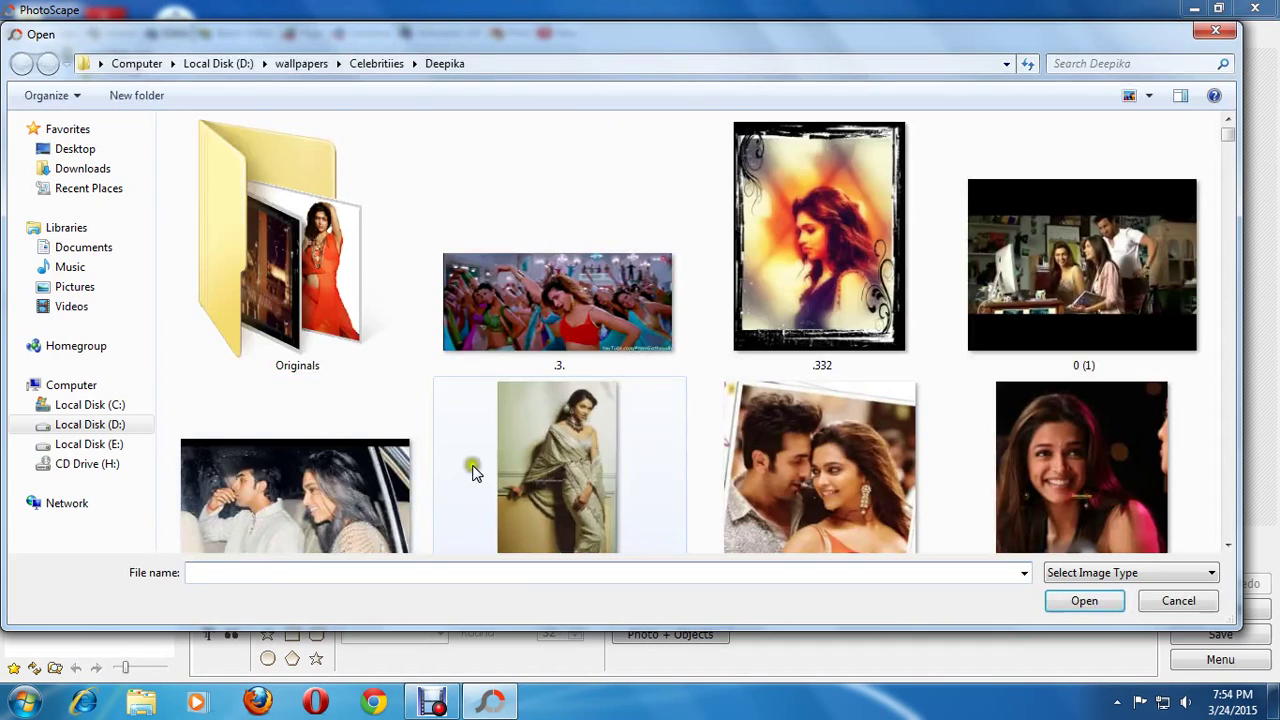
click(474, 472)
double_click(807, 457)
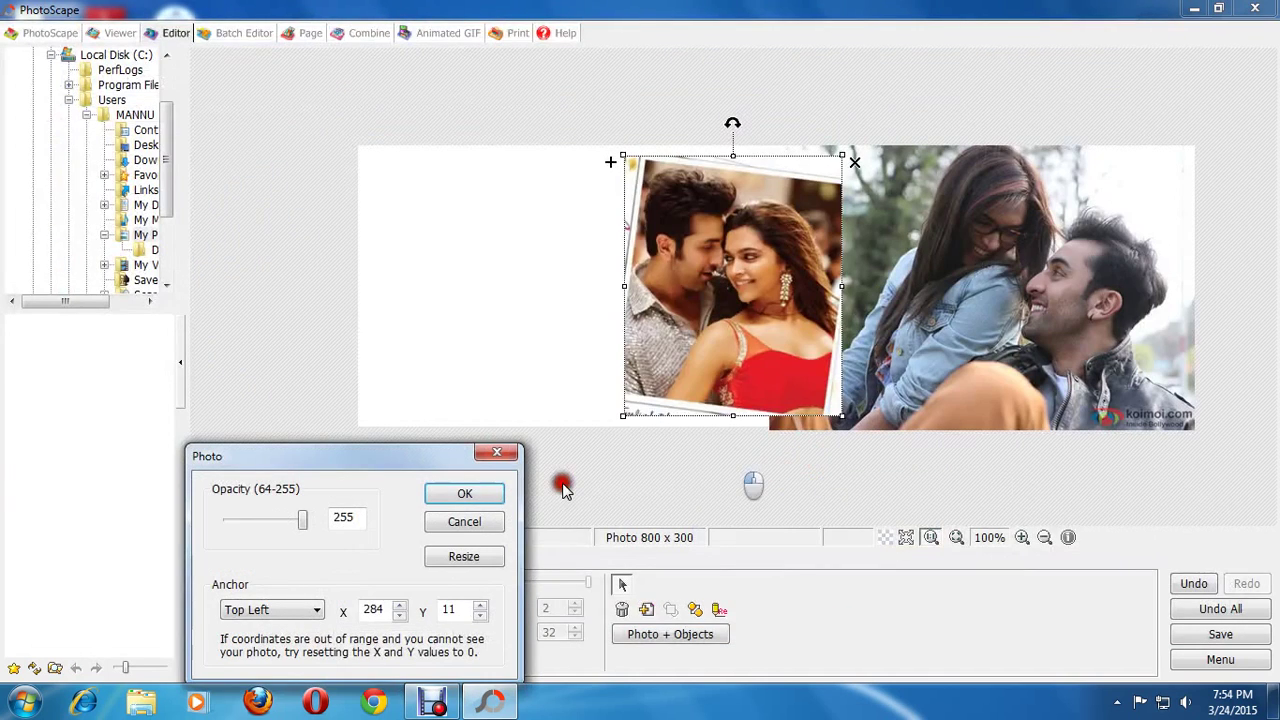
click(488, 494)
drag(776, 353, 762, 355)
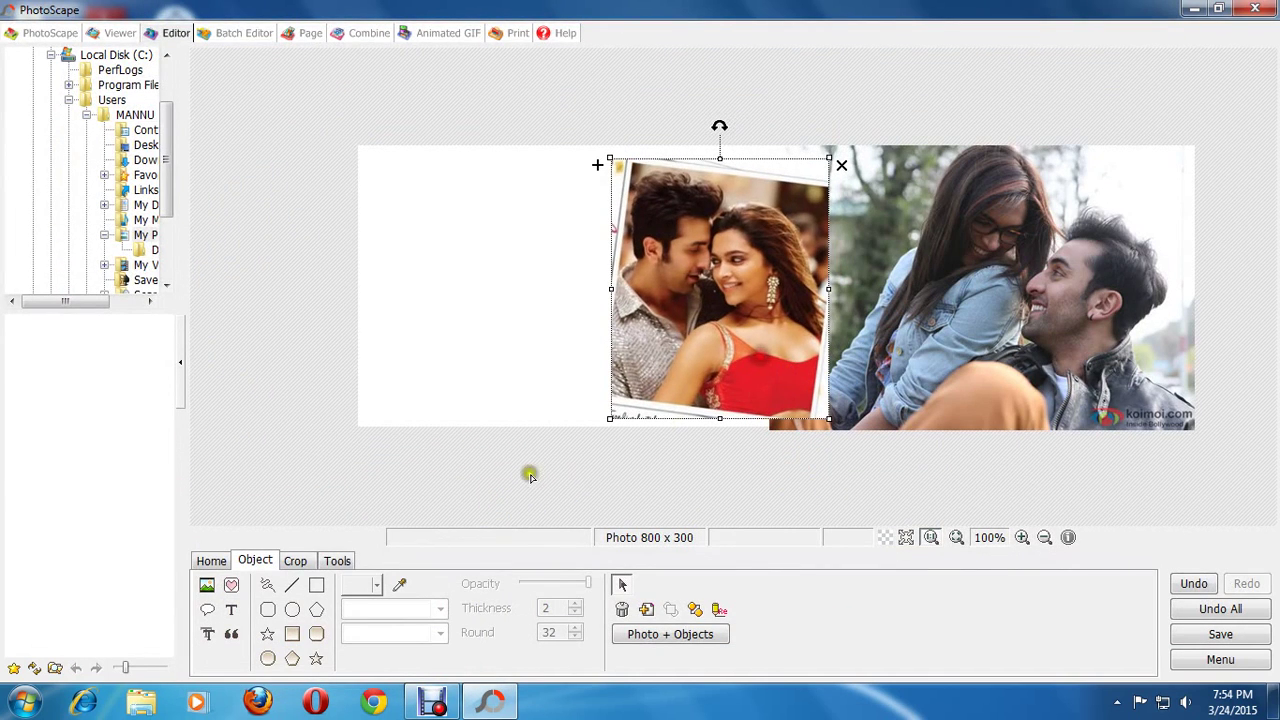
click(207, 585)
click(263, 563)
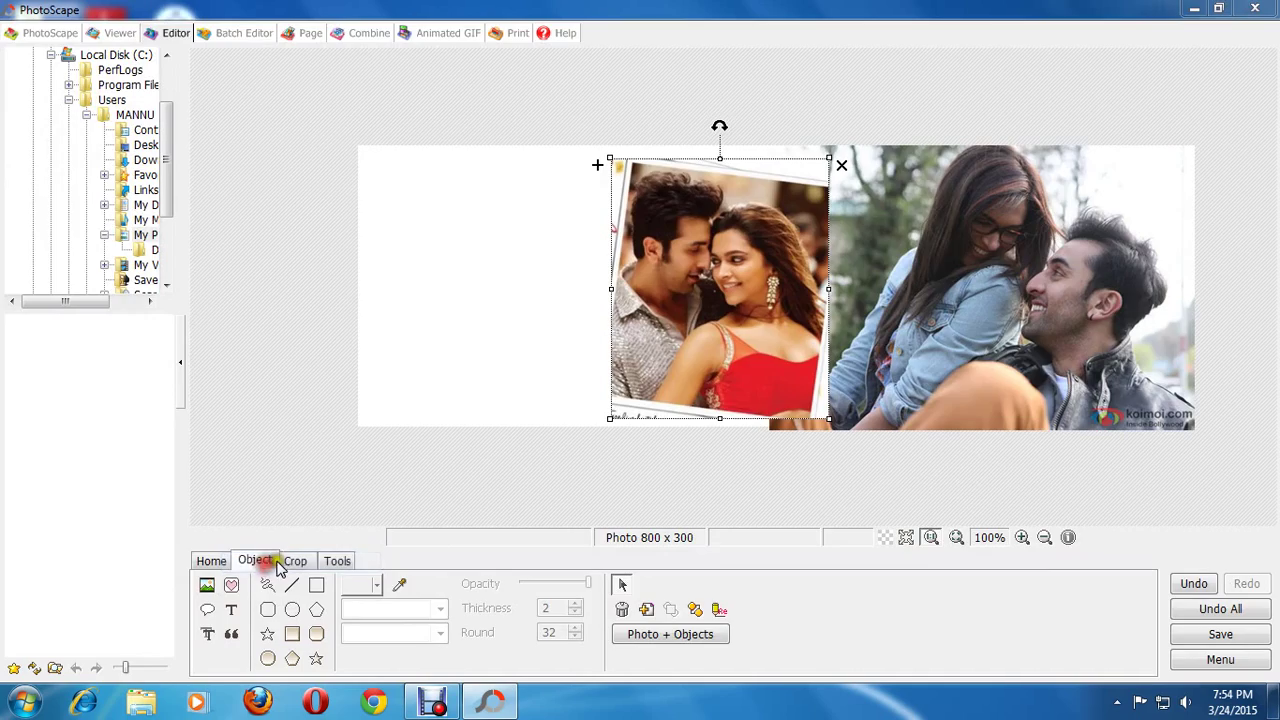
Insert the couple-in-purple photo and enlarge it on the canvas's left side
click(577, 508)
scroll(577, 508, down, 5)
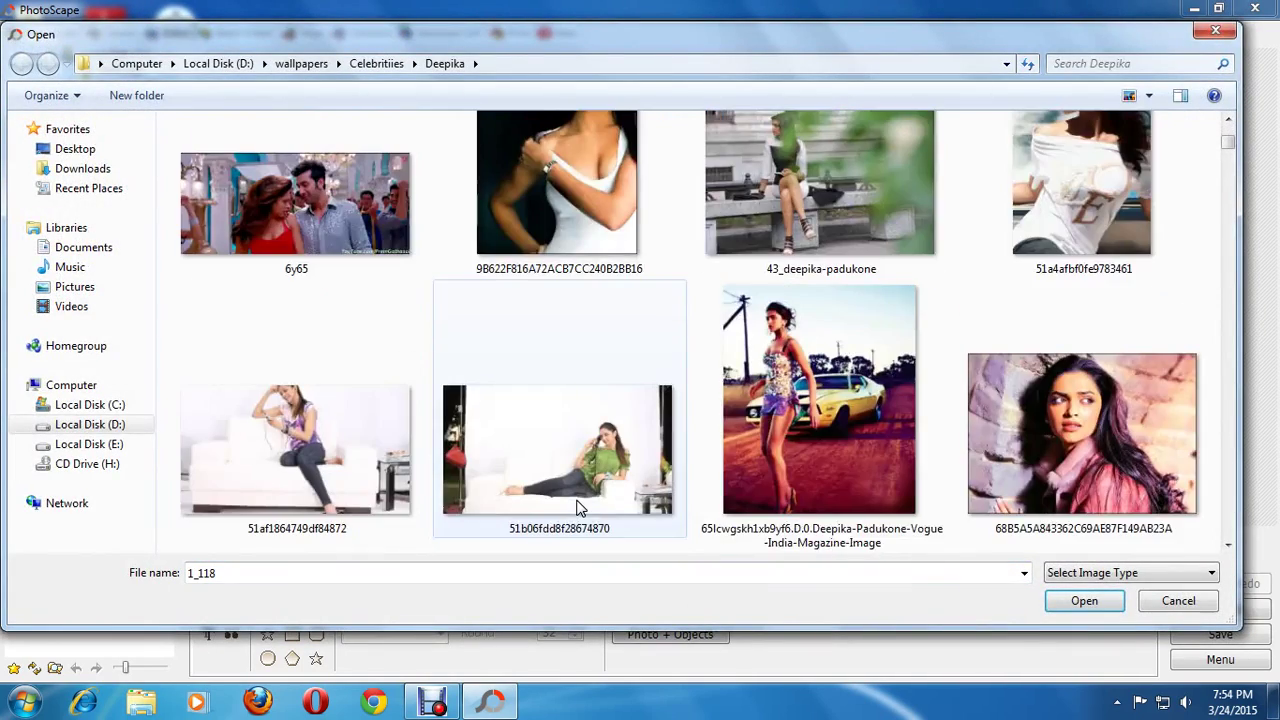
scroll(578, 508, down, 3)
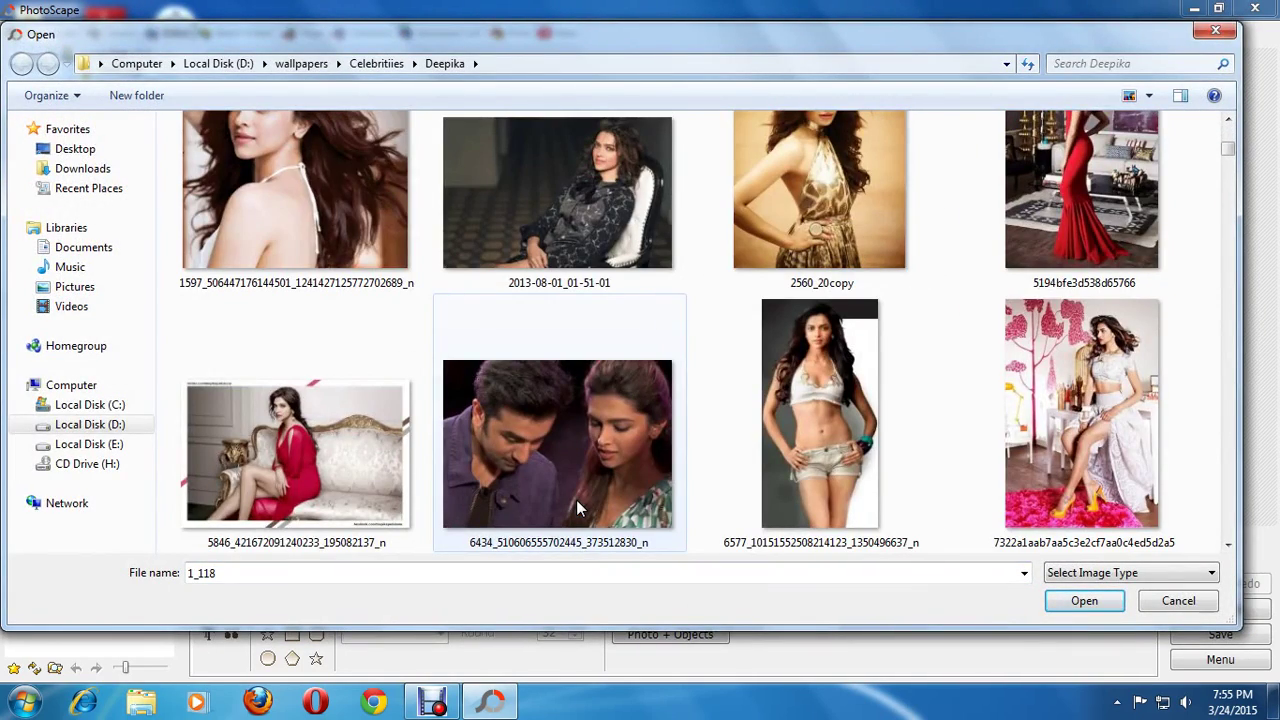
scroll(576, 508, down, 3)
scroll(576, 508, down, 5)
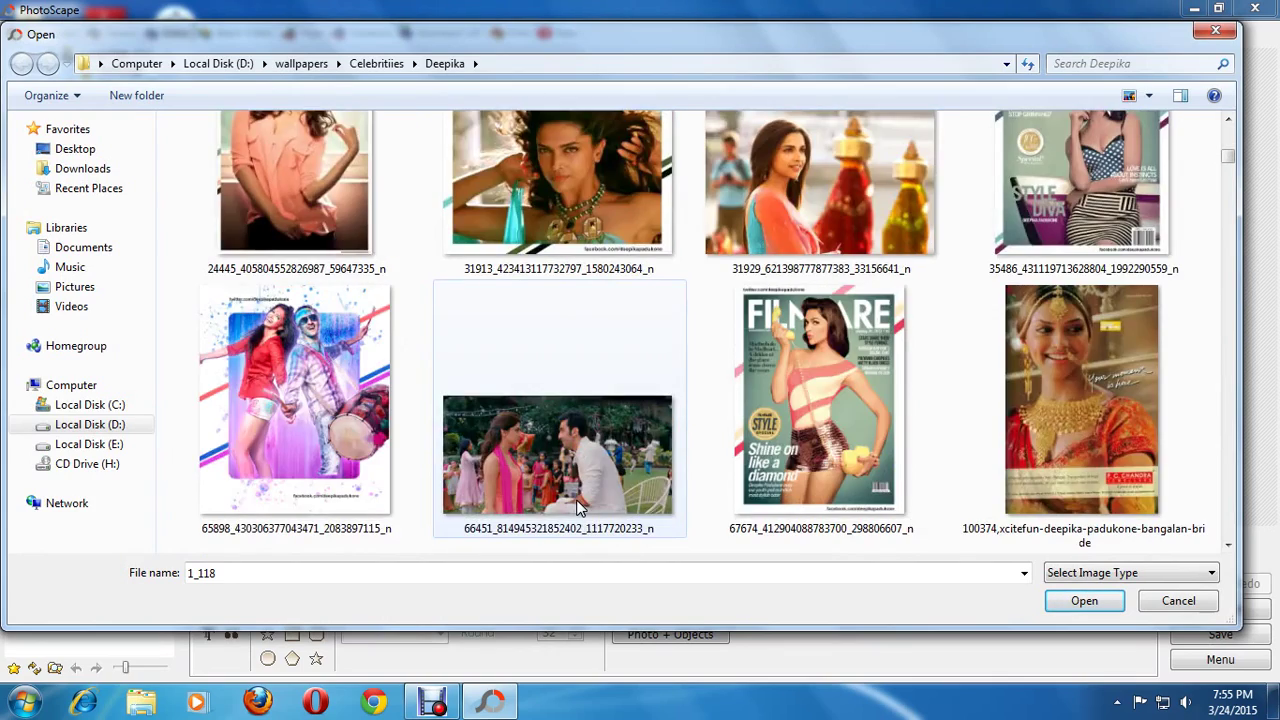
scroll(576, 508, up, 7)
click(563, 316)
double_click(563, 316)
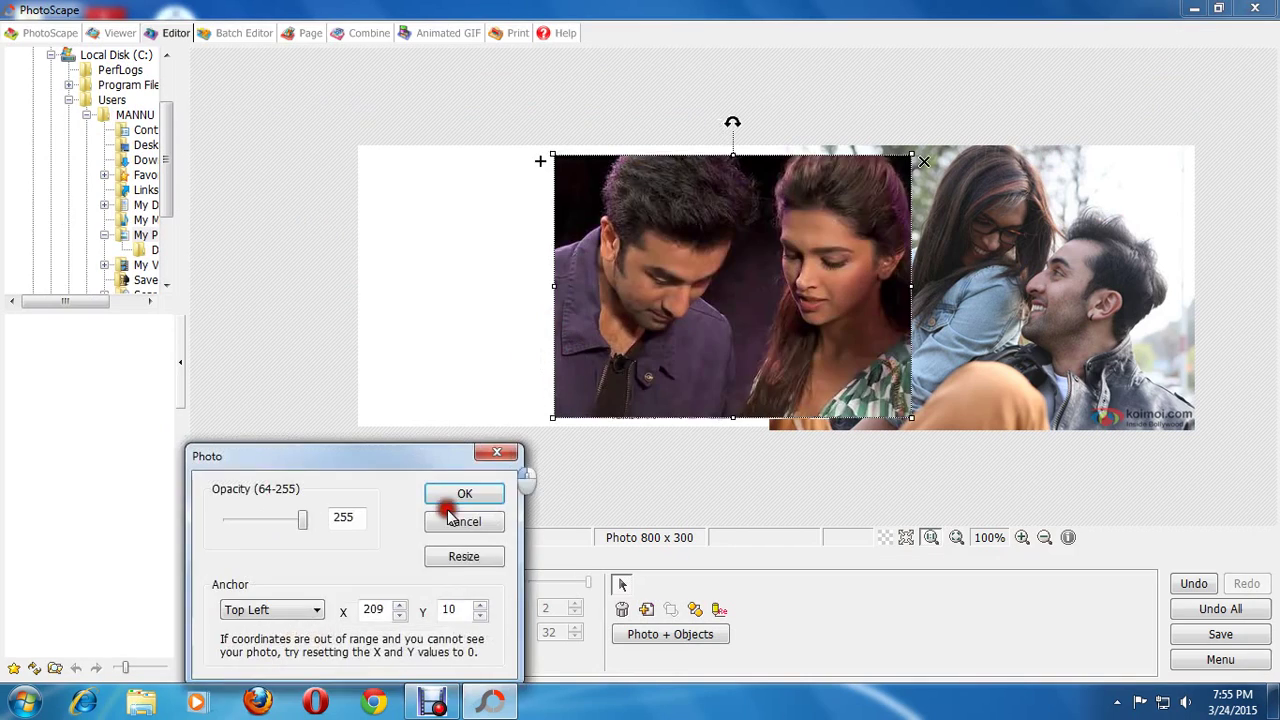
click(470, 494)
drag(717, 366, 430, 348)
drag(623, 398, 657, 423)
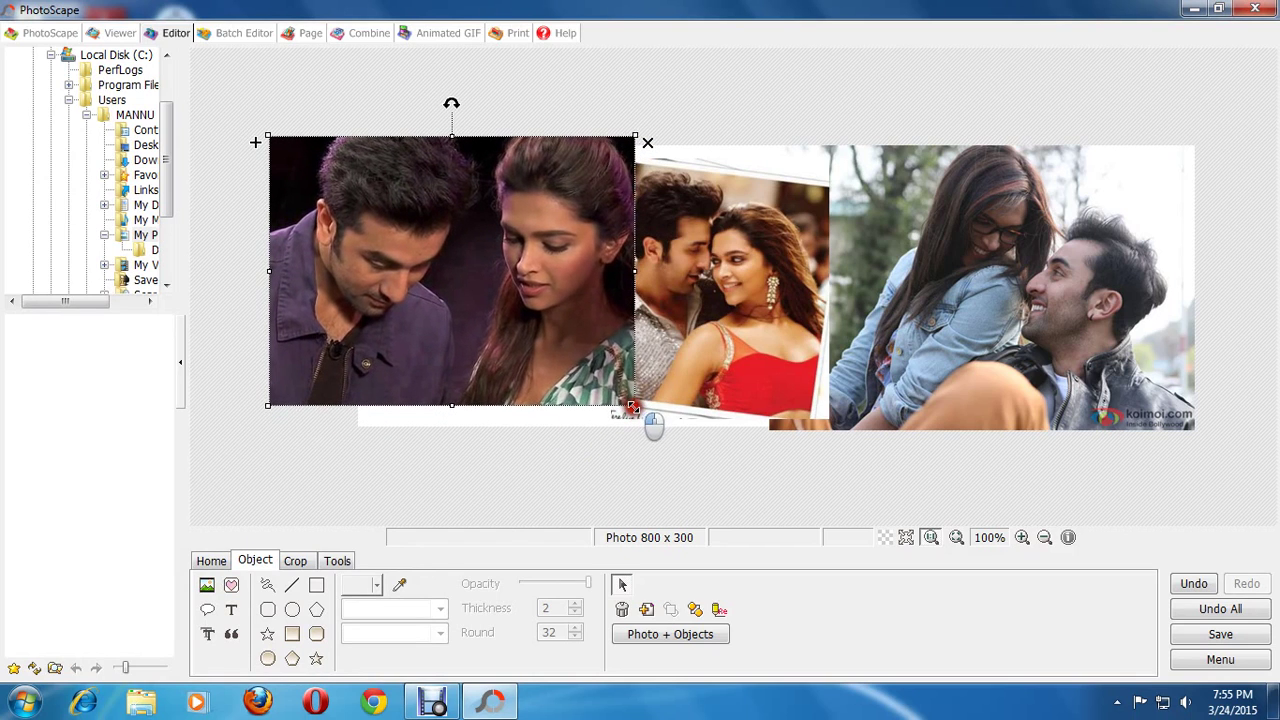
mouse_move(560, 377)
mouse_down()
mouse_move(604, 420)
mouse_move(570, 386)
mouse_up()
click(570, 474)
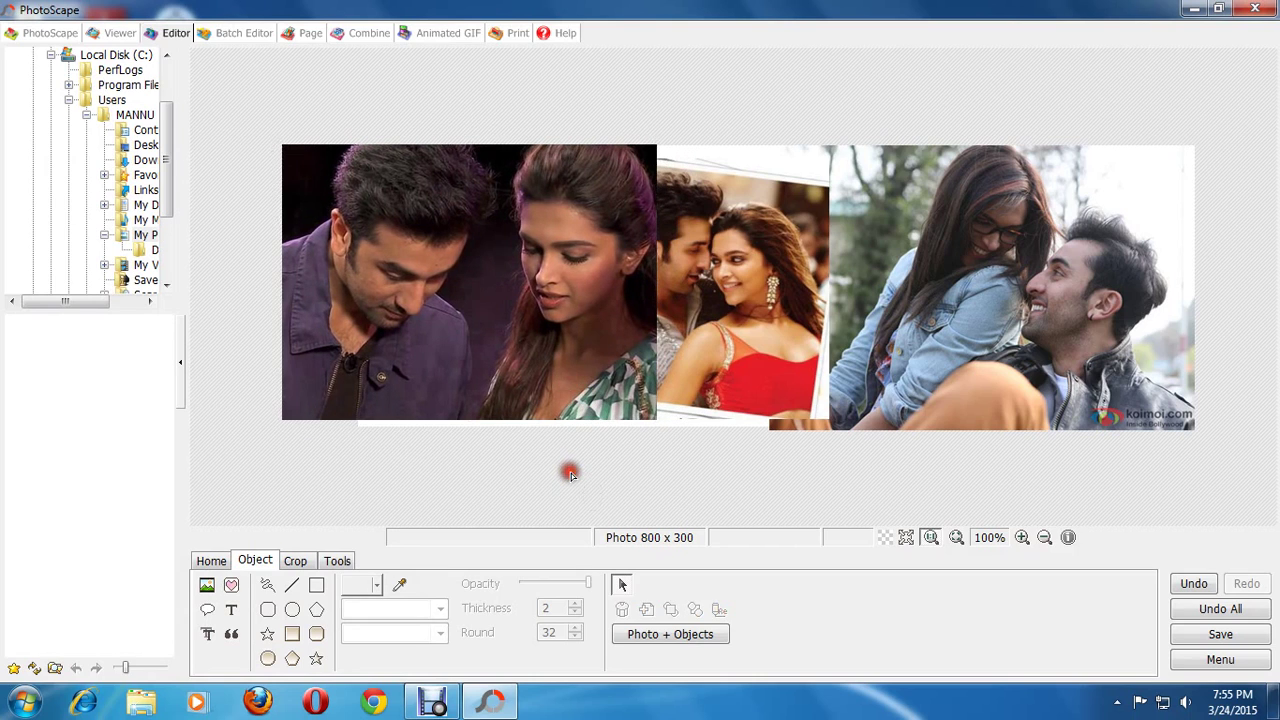
Enlarge and raise the middle snapshot, then bring the left photo to the front
double_click(706, 370)
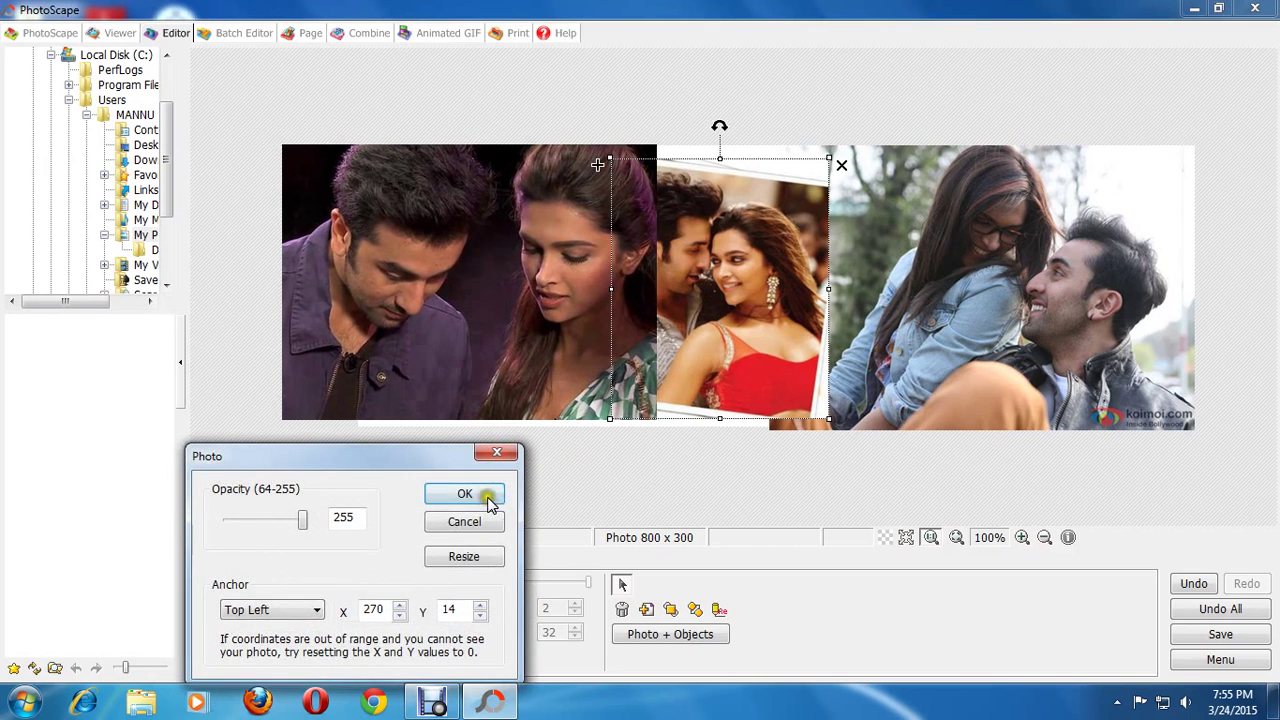
click(488, 497)
drag(687, 373, 707, 372)
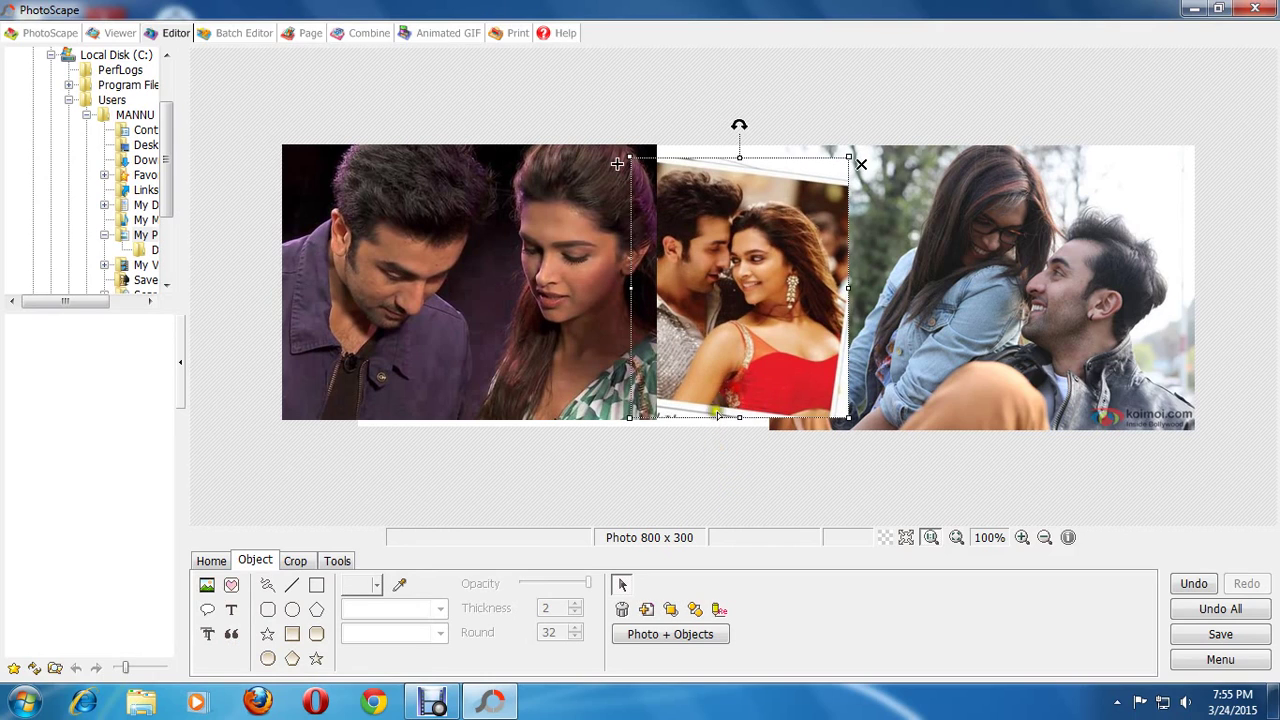
drag(739, 419, 765, 462)
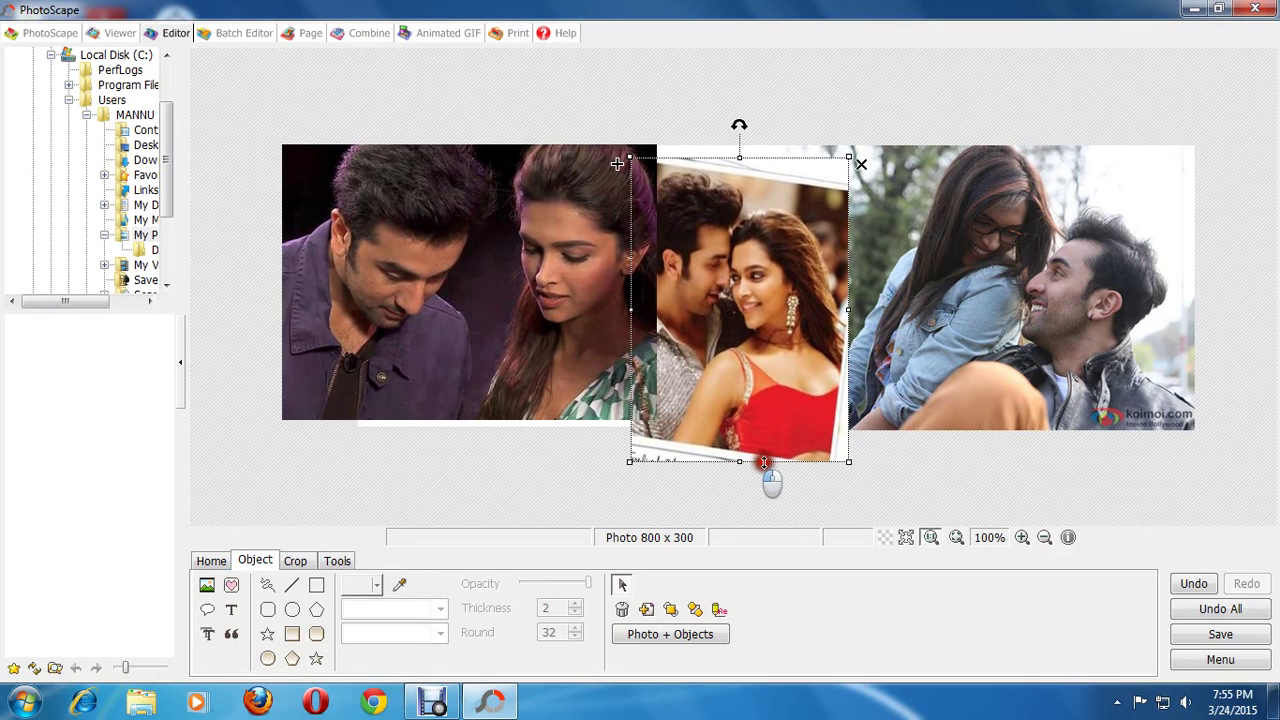
drag(848, 460, 887, 468)
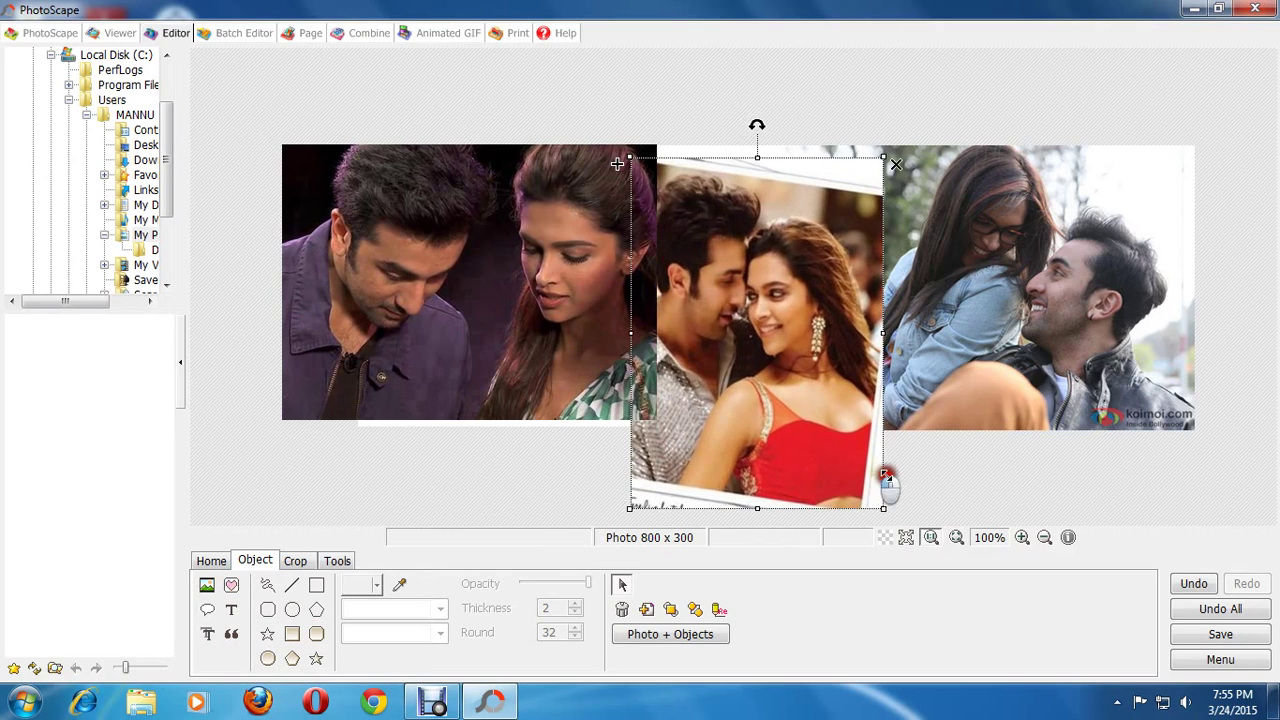
drag(799, 440, 798, 390)
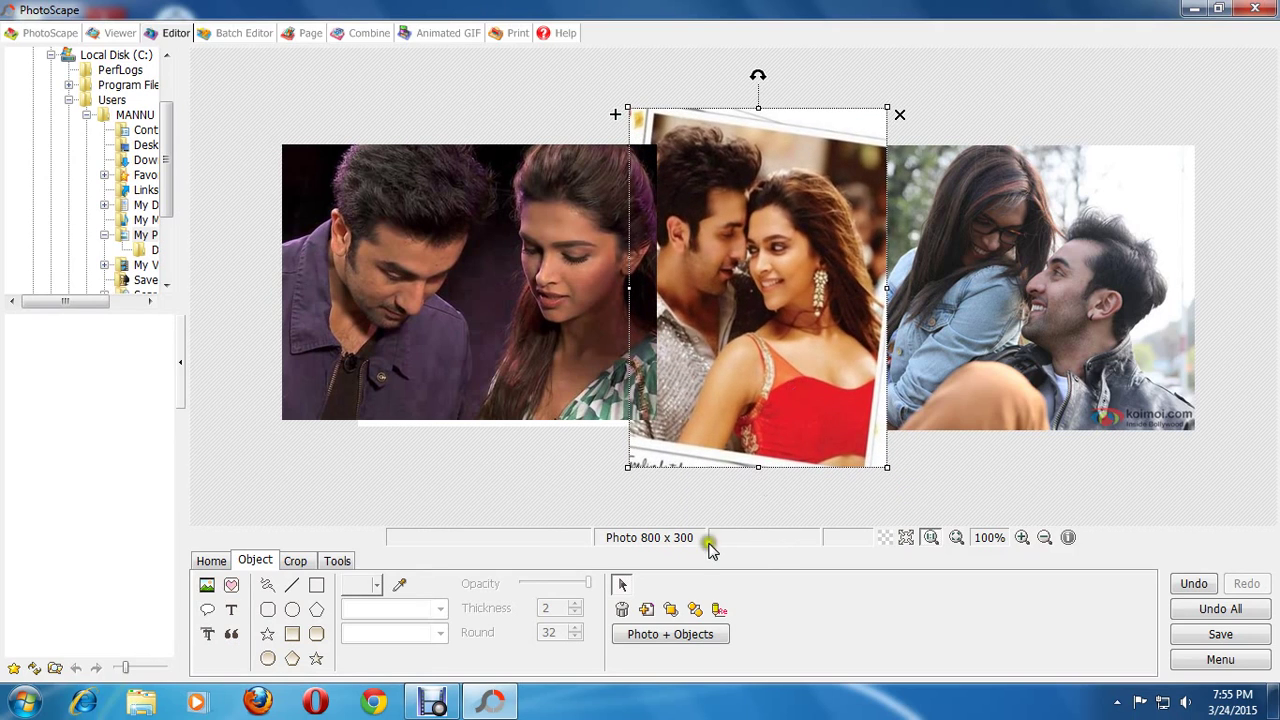
click(645, 610)
mouse_move(470, 398)
mouse_down()
mouse_move(487, 393)
mouse_move(476, 389)
mouse_up()
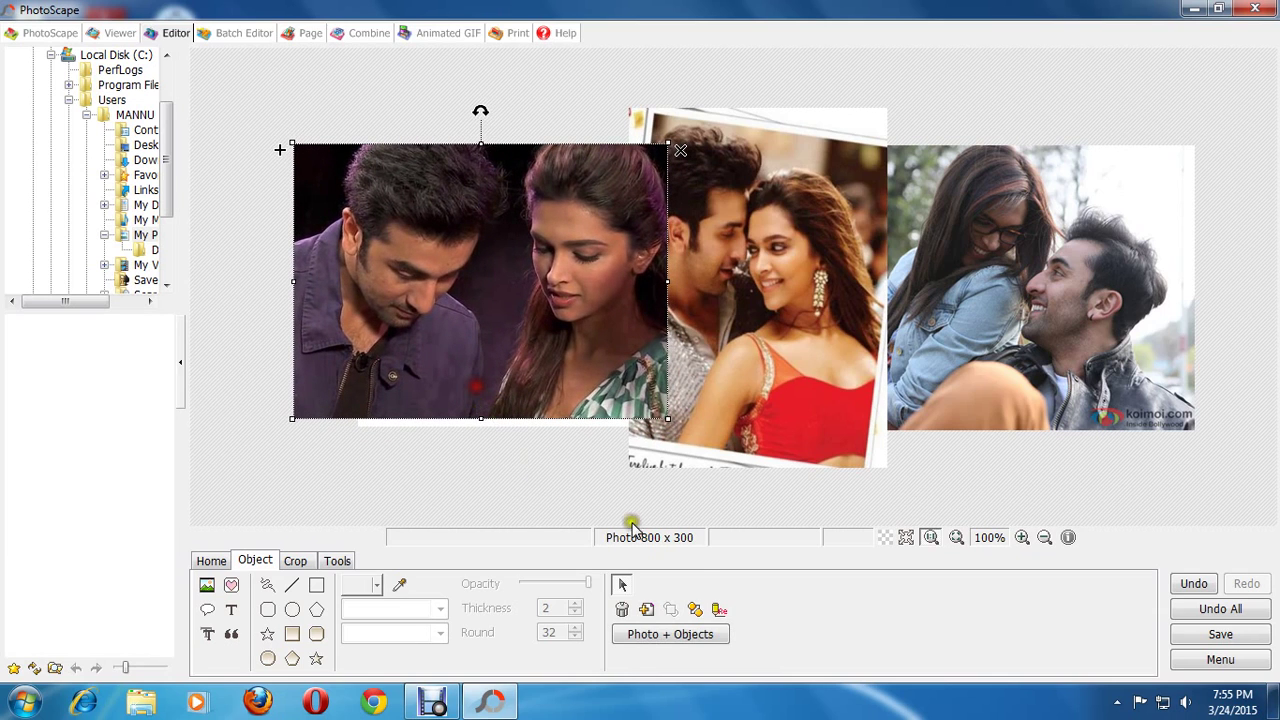
Combine the three photos into one flat image and apply the Bloom effect
click(631, 632)
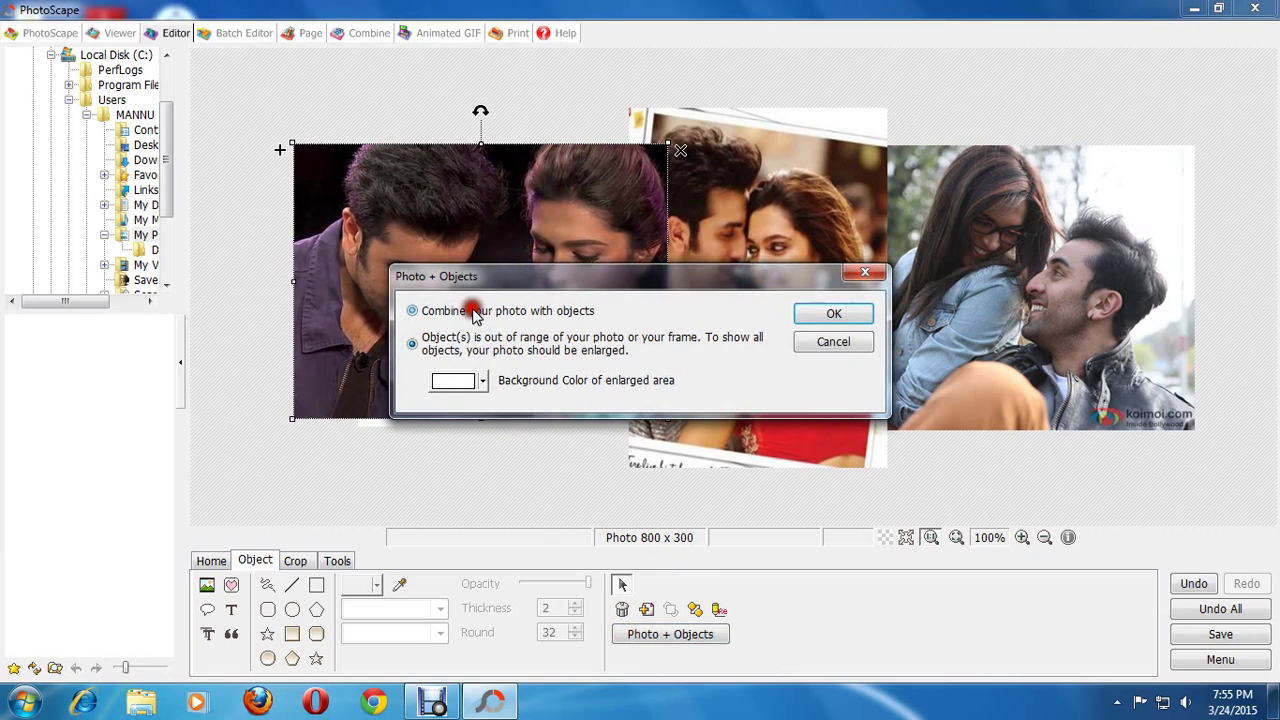
click(806, 316)
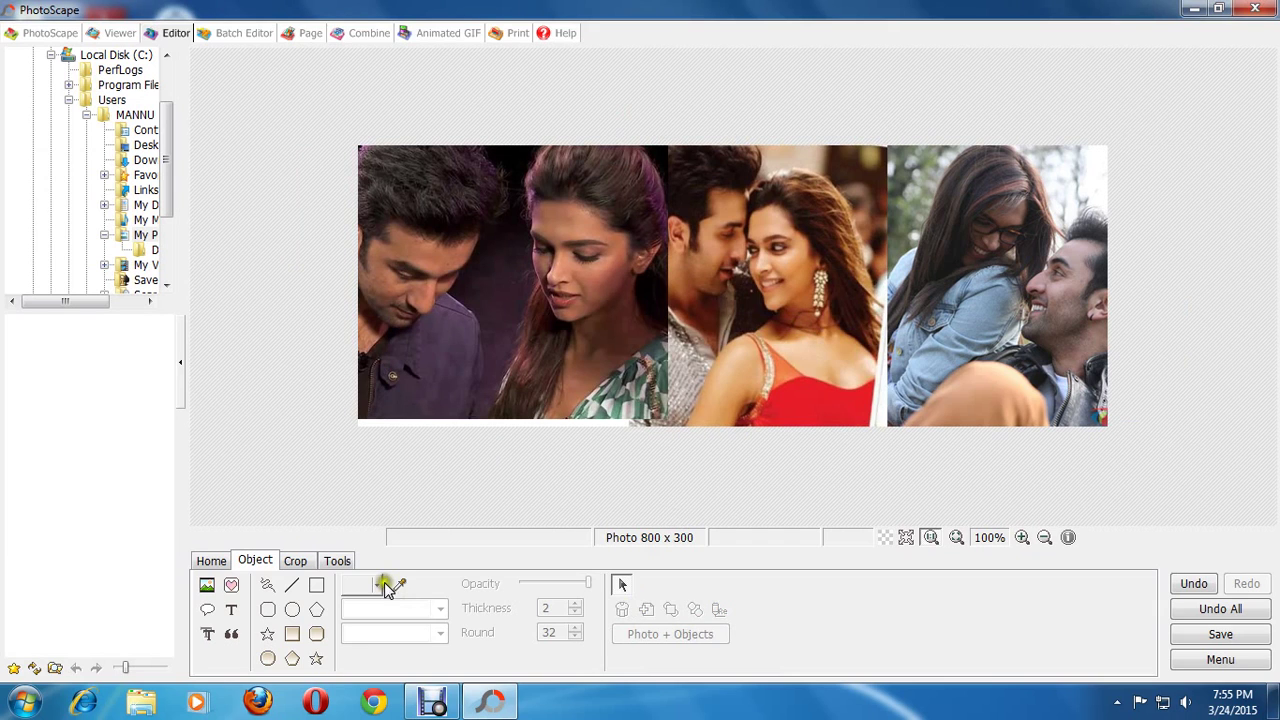
click(216, 563)
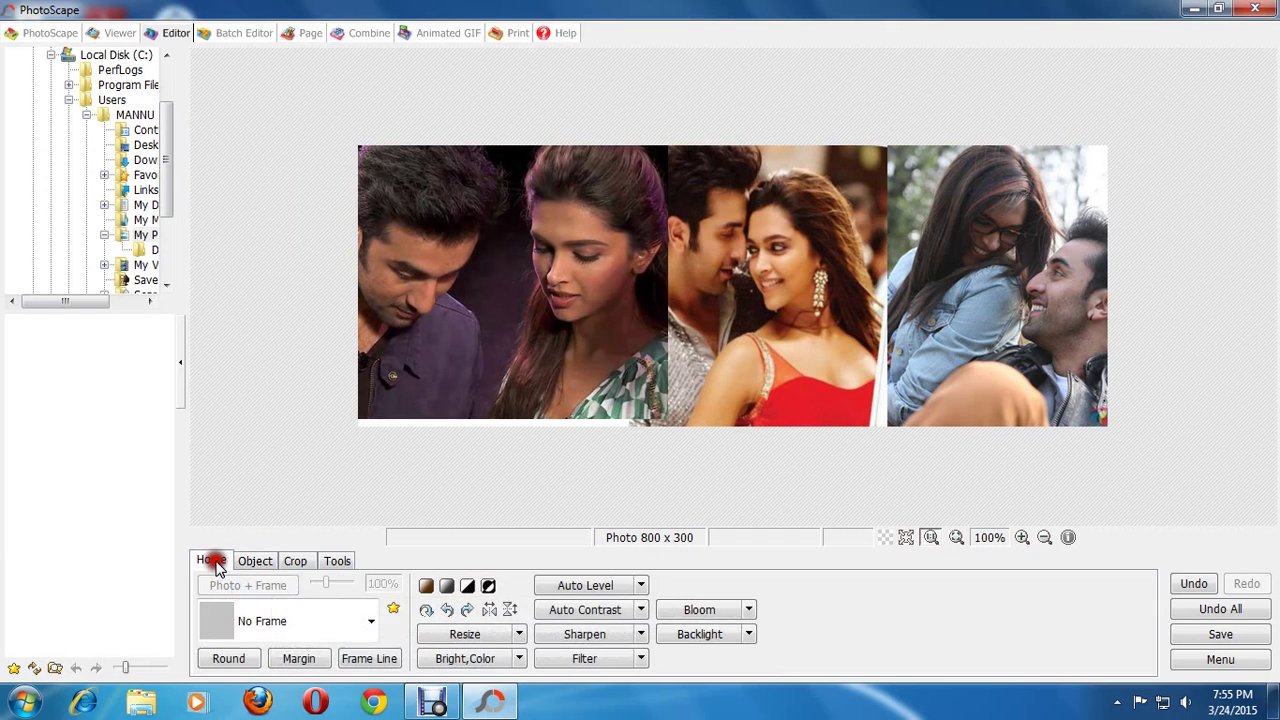
click(696, 610)
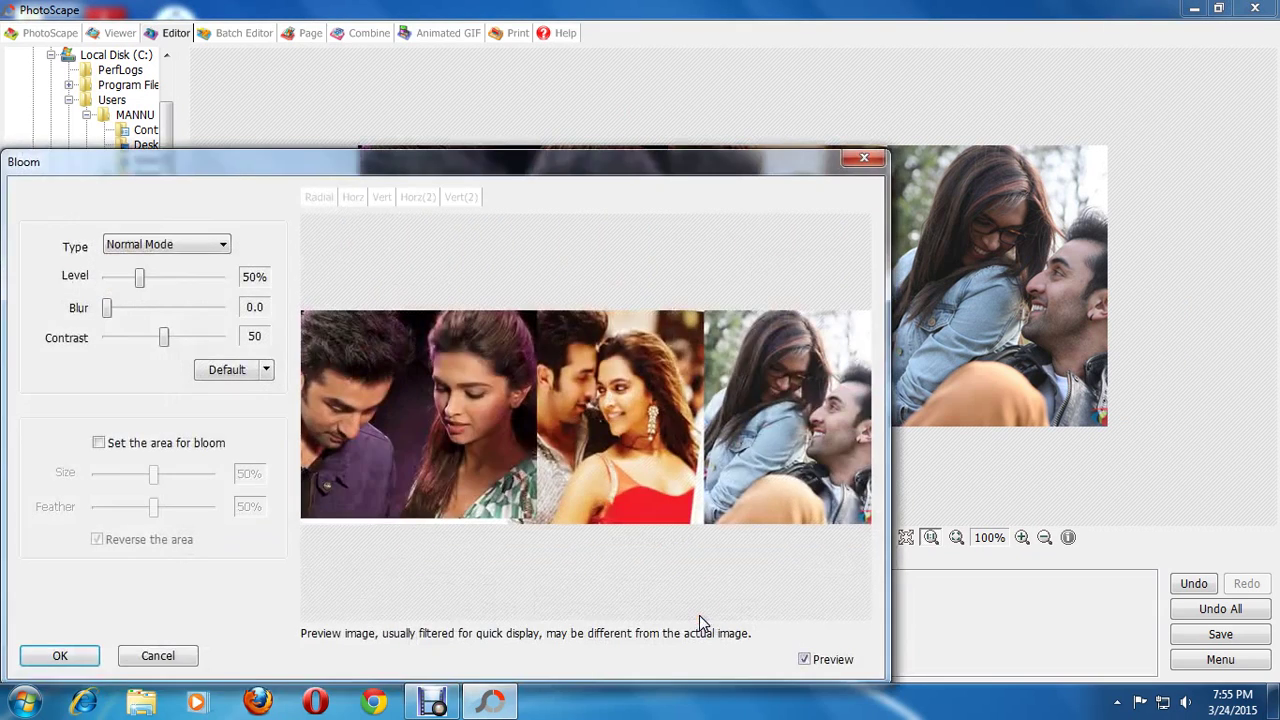
click(50, 660)
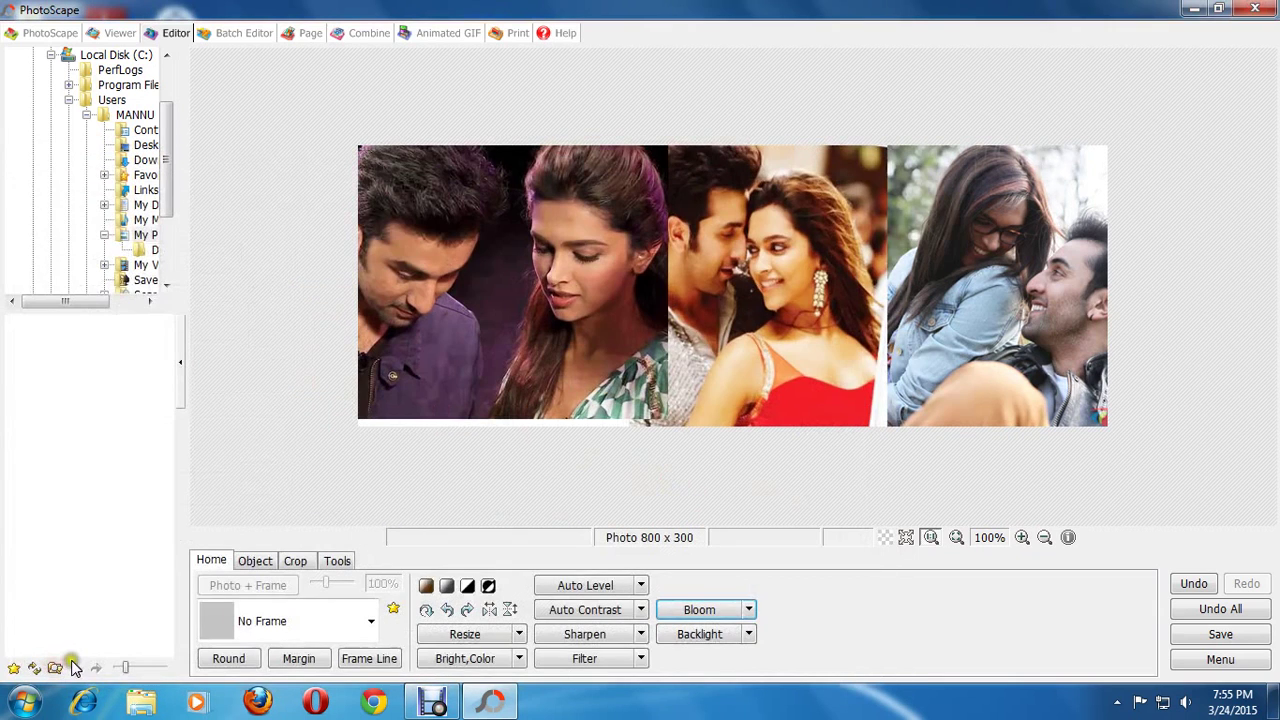
Apply the Film Effect 'Cross Process - Middle' filter to the whole collage
click(253, 563)
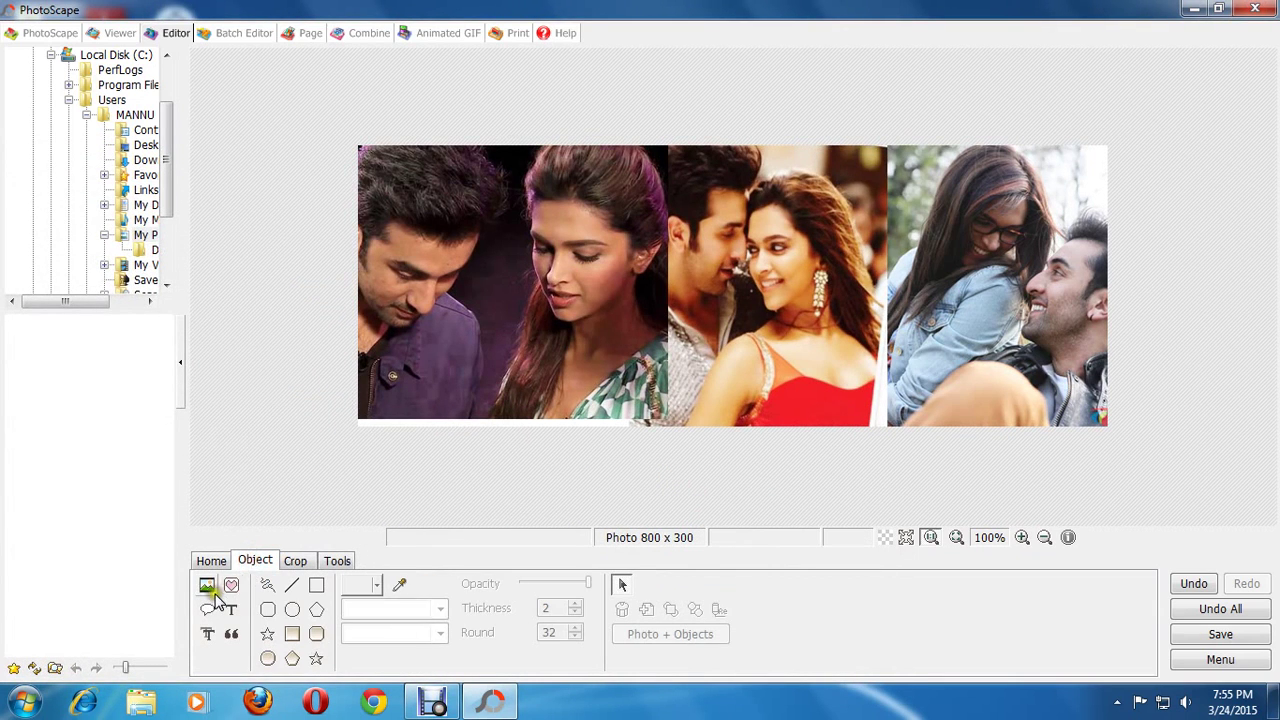
click(208, 586)
click(207, 562)
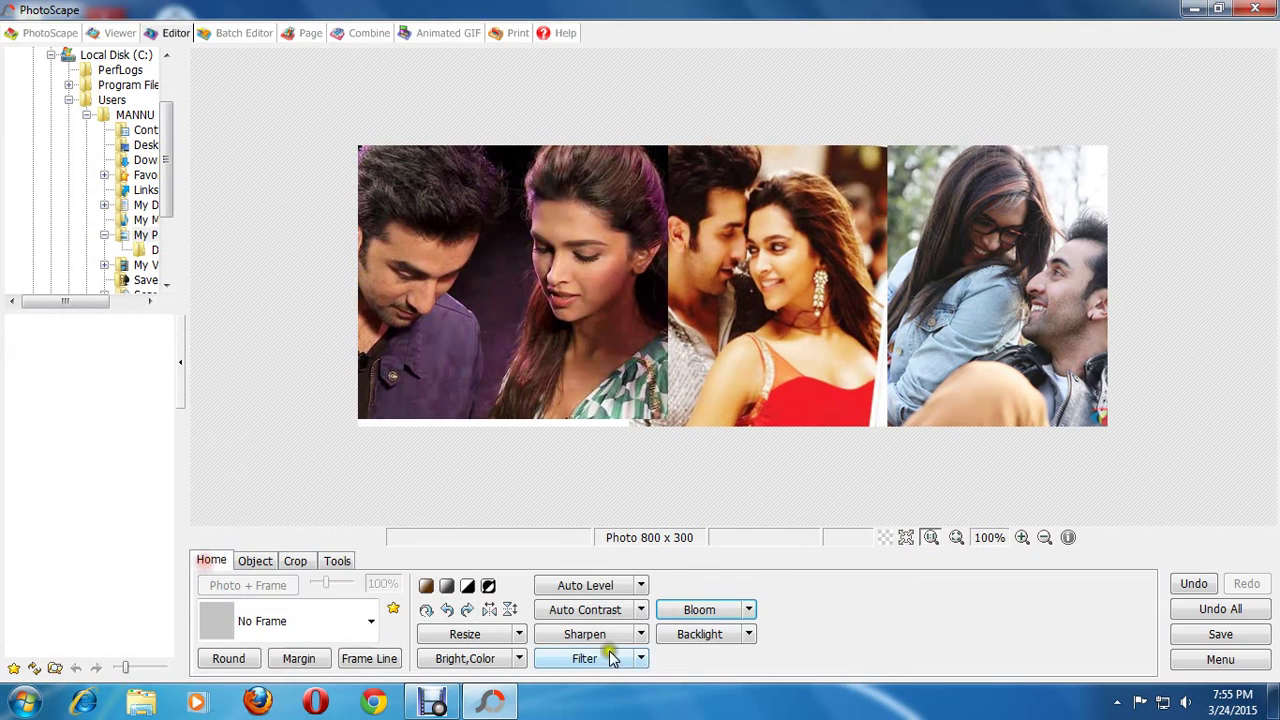
click(641, 659)
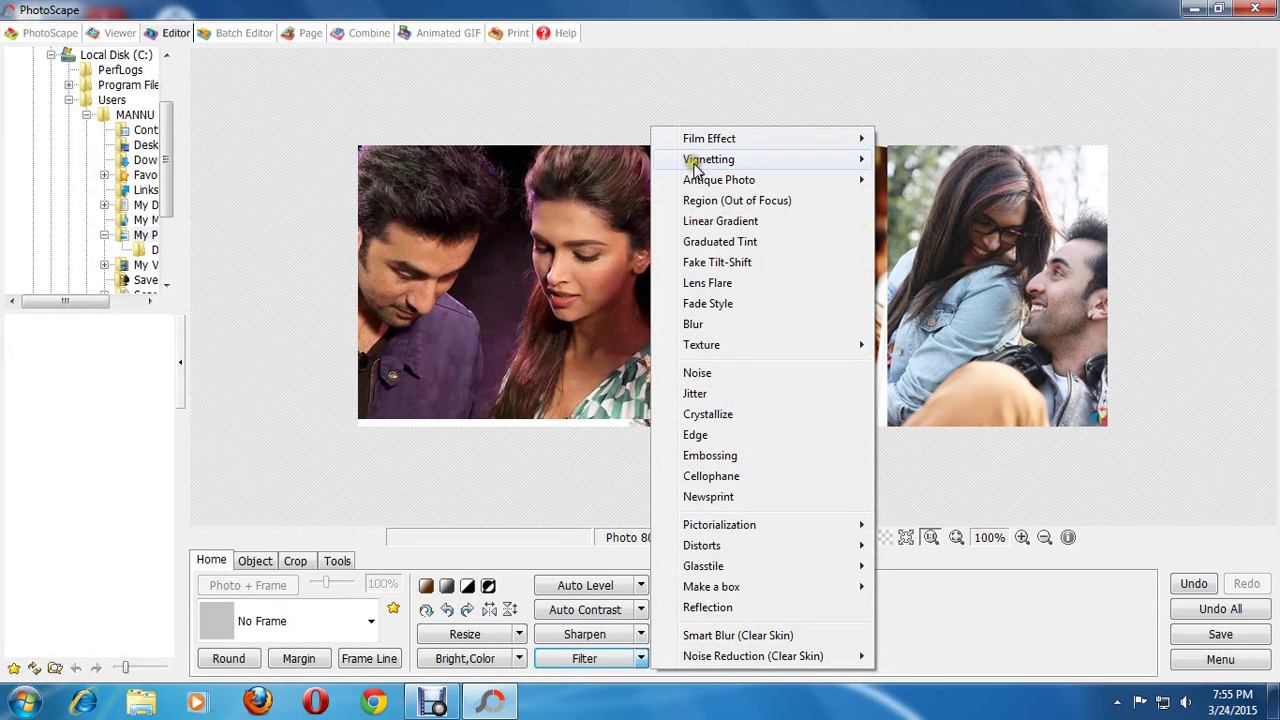
mouse_move(709, 138)
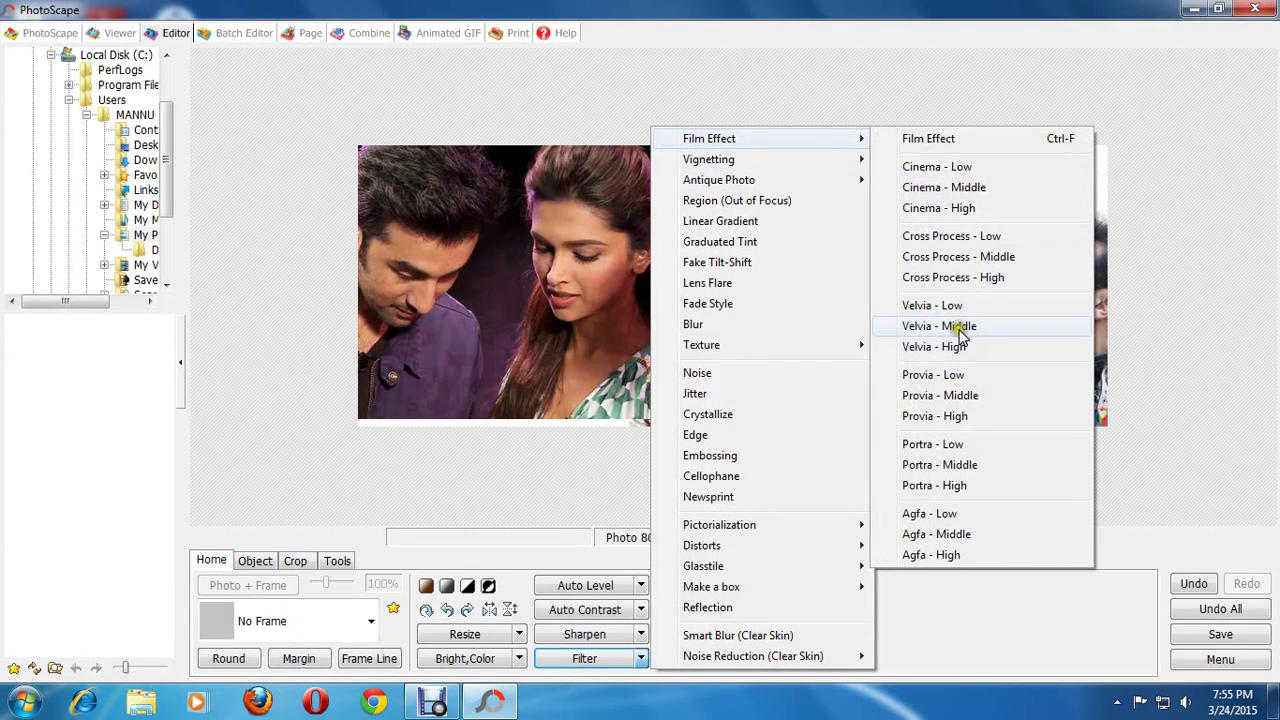
click(951, 306)
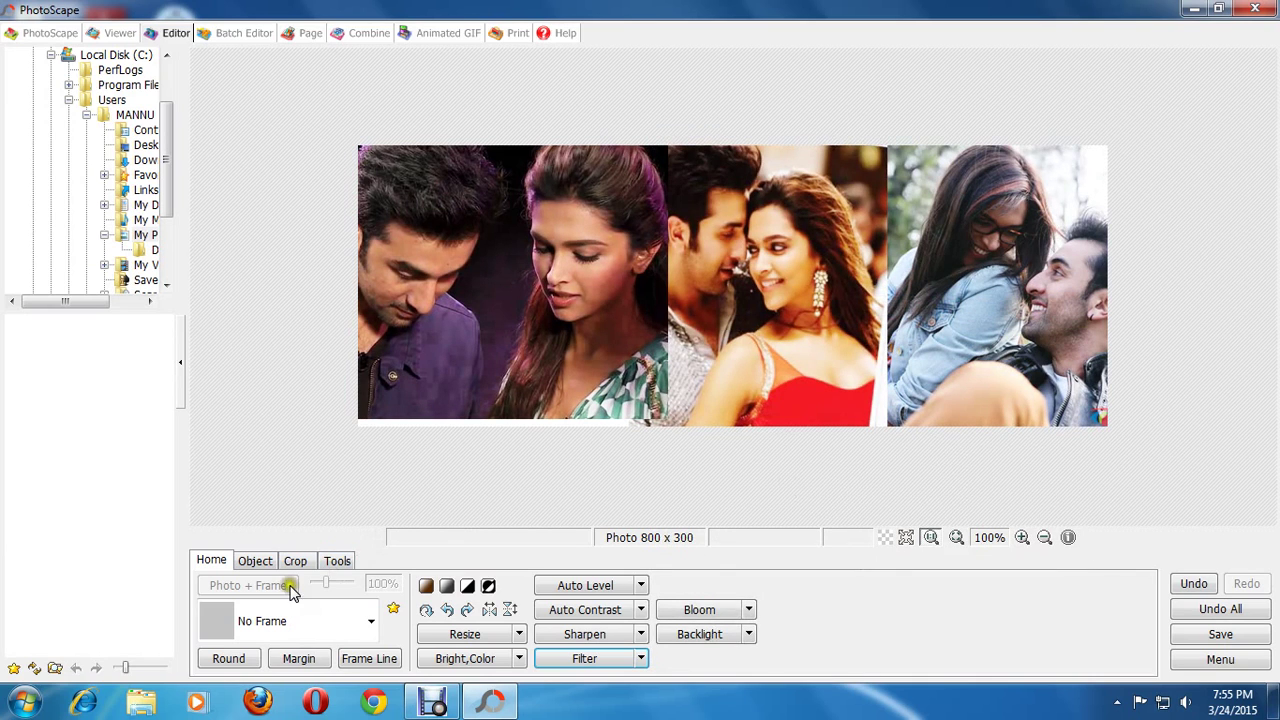
click(641, 658)
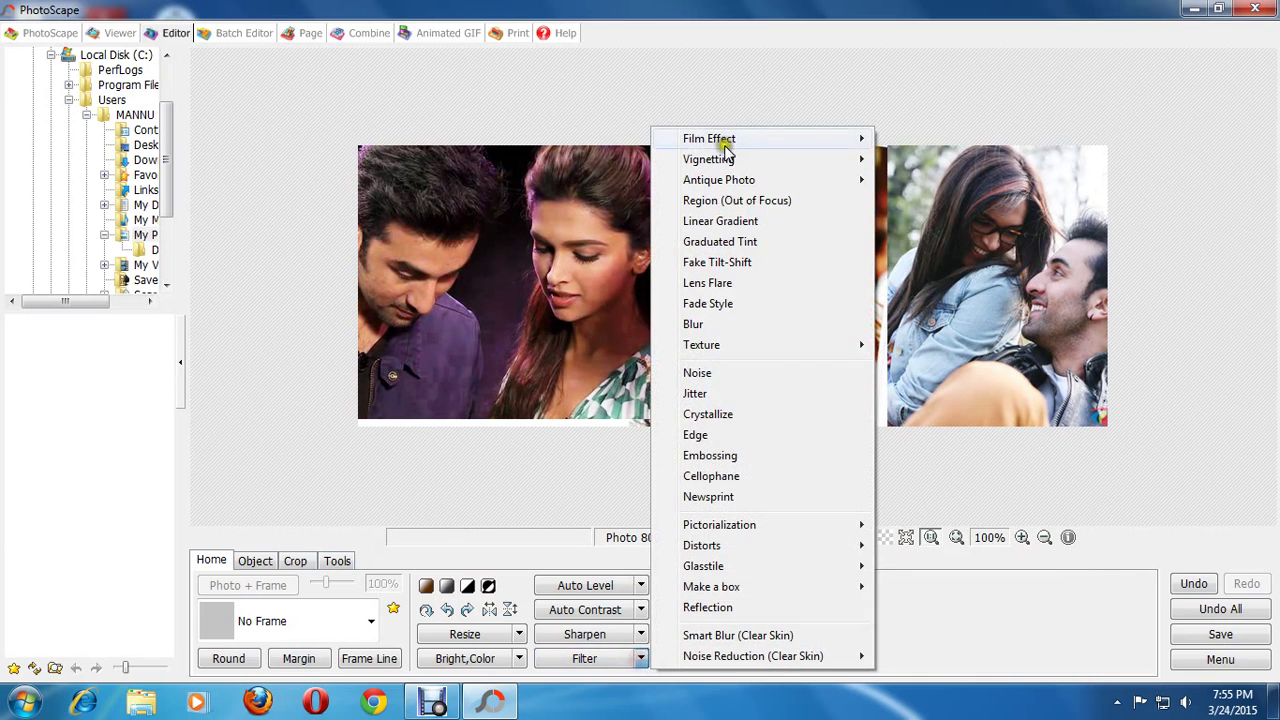
mouse_move(709, 138)
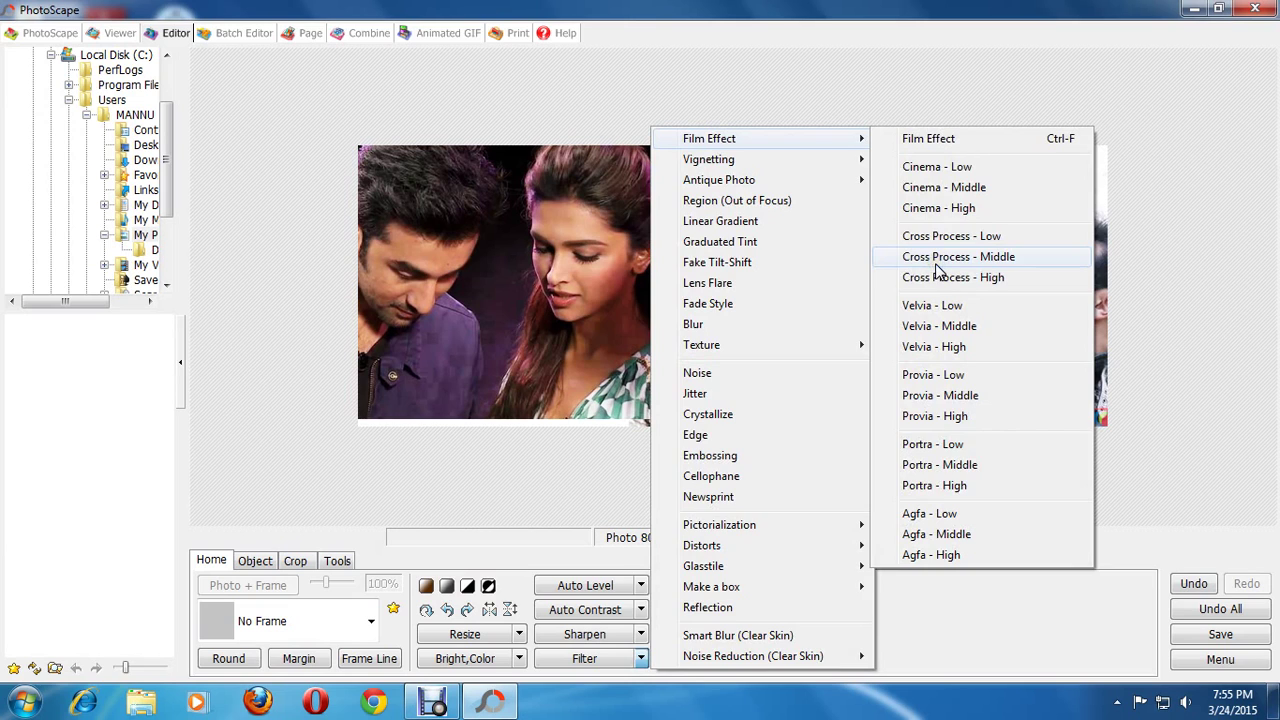
click(936, 260)
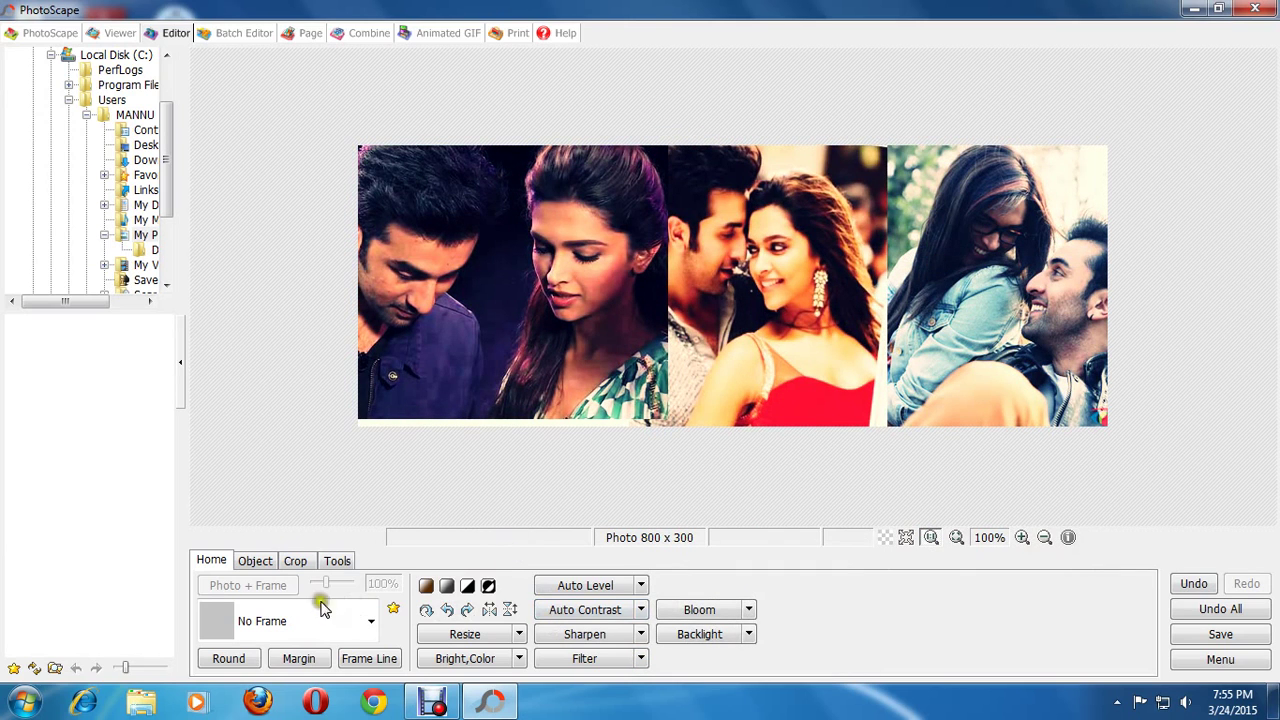
Preview a brighter collage in Bright,Color settings, then cancel the change
click(466, 662)
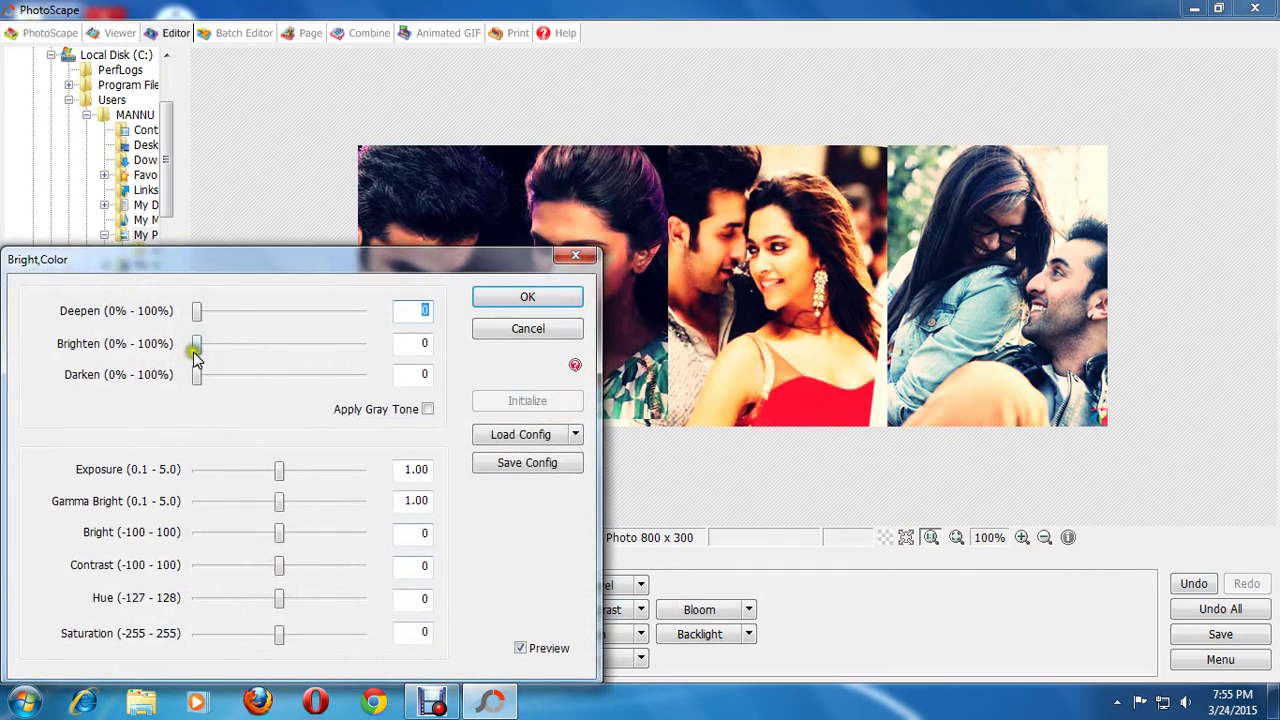
drag(200, 345, 268, 340)
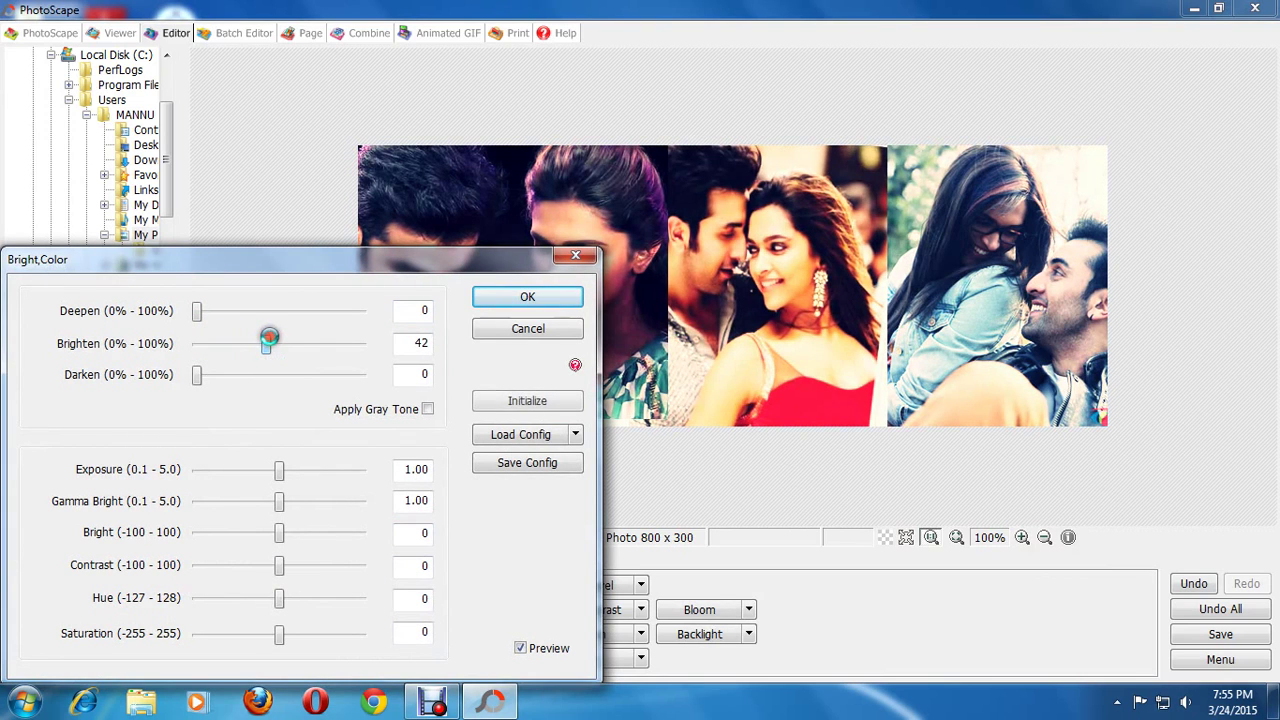
click(550, 332)
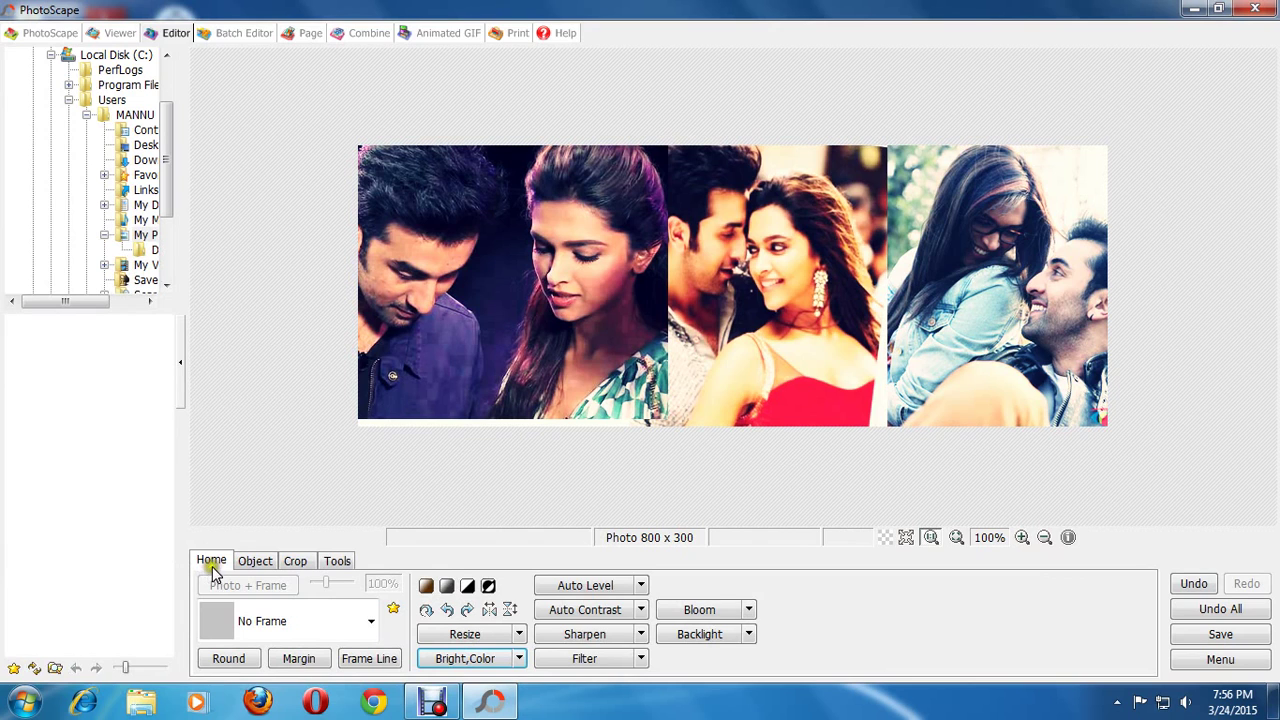
click(255, 561)
click(207, 585)
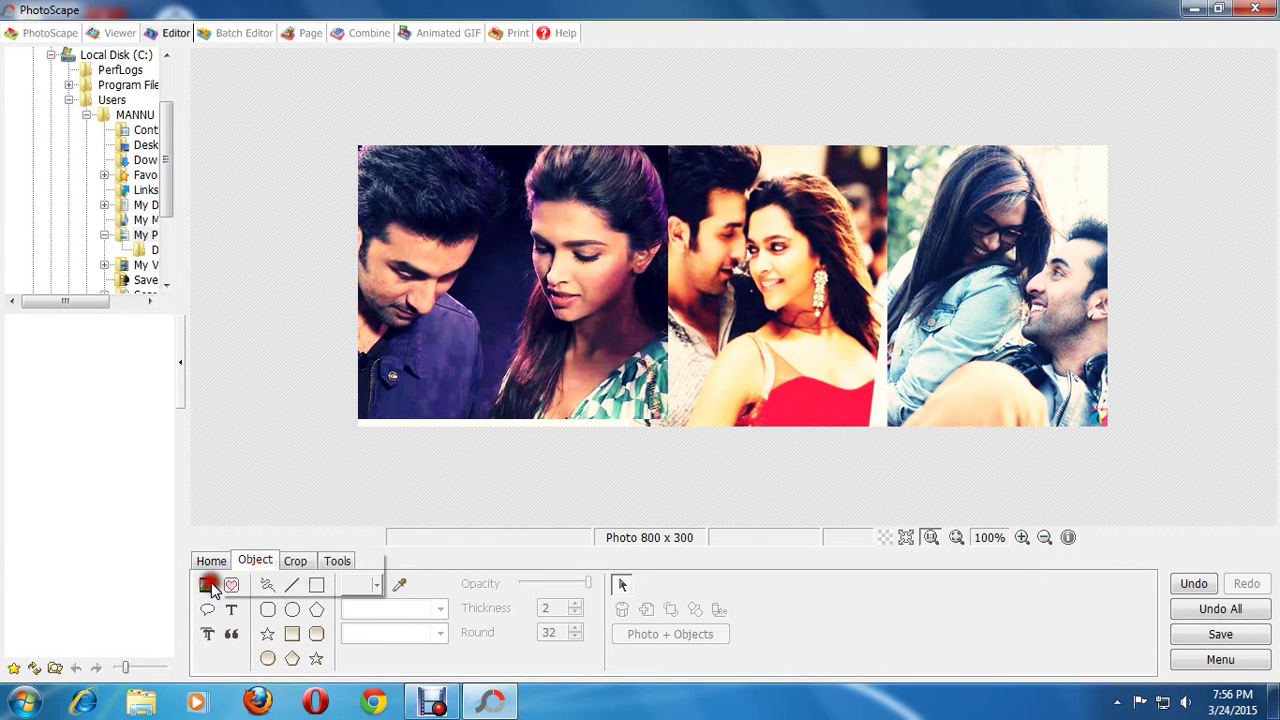
click(263, 570)
click(338, 486)
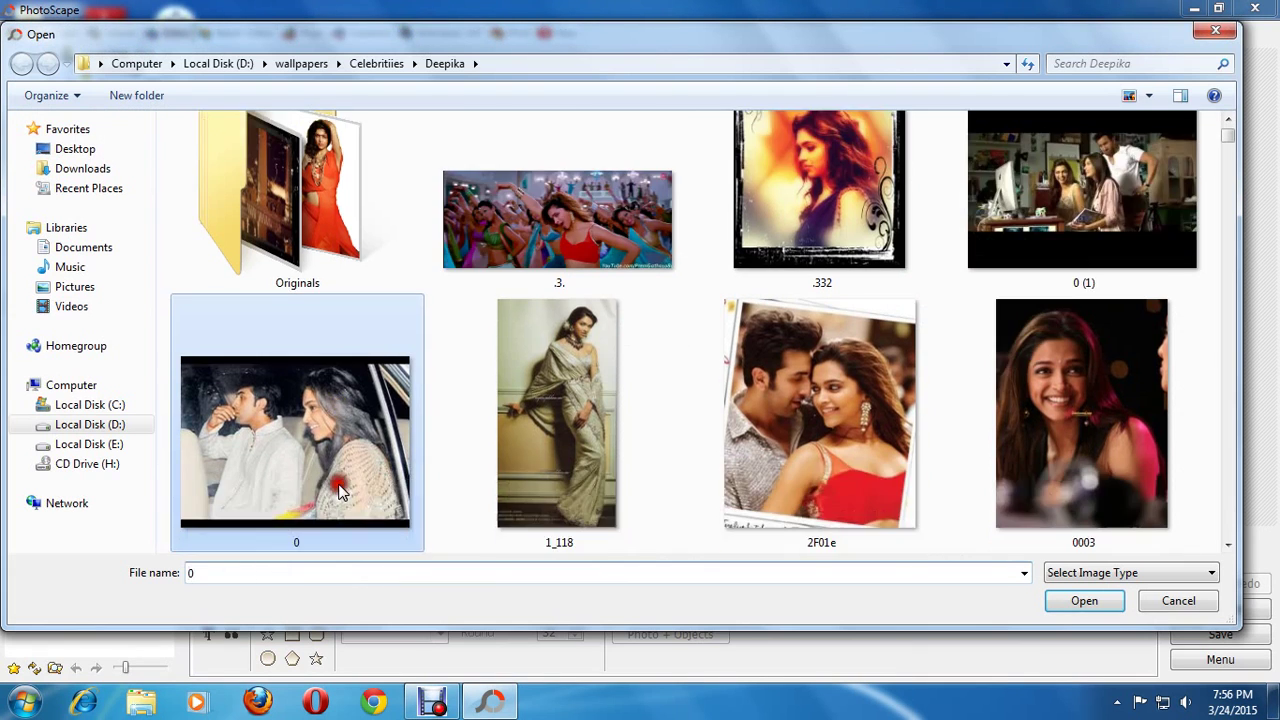
scroll(340, 490, down, 3)
scroll(339, 490, down, 3)
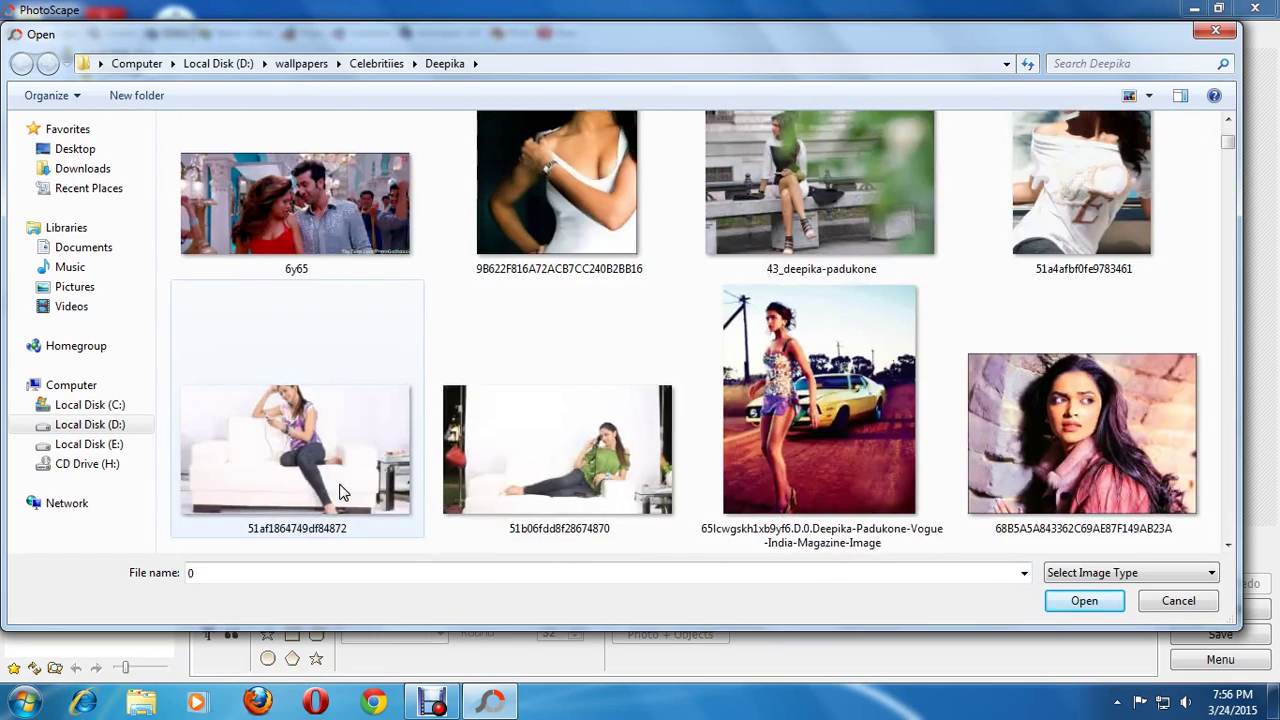
scroll(339, 490, down, 3)
scroll(339, 490, down, 3)
scroll(339, 490, down, 3)
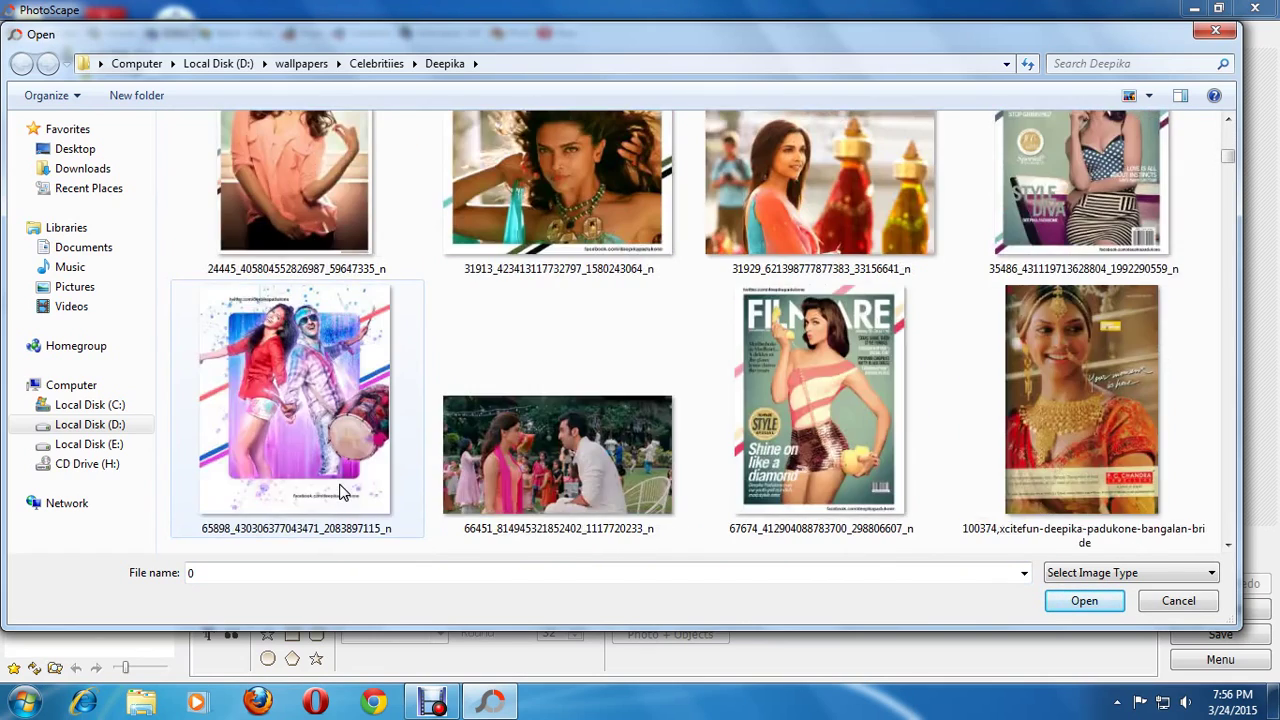
scroll(340, 490, down, 3)
scroll(340, 490, down, 3)
scroll(340, 490, down, 3)
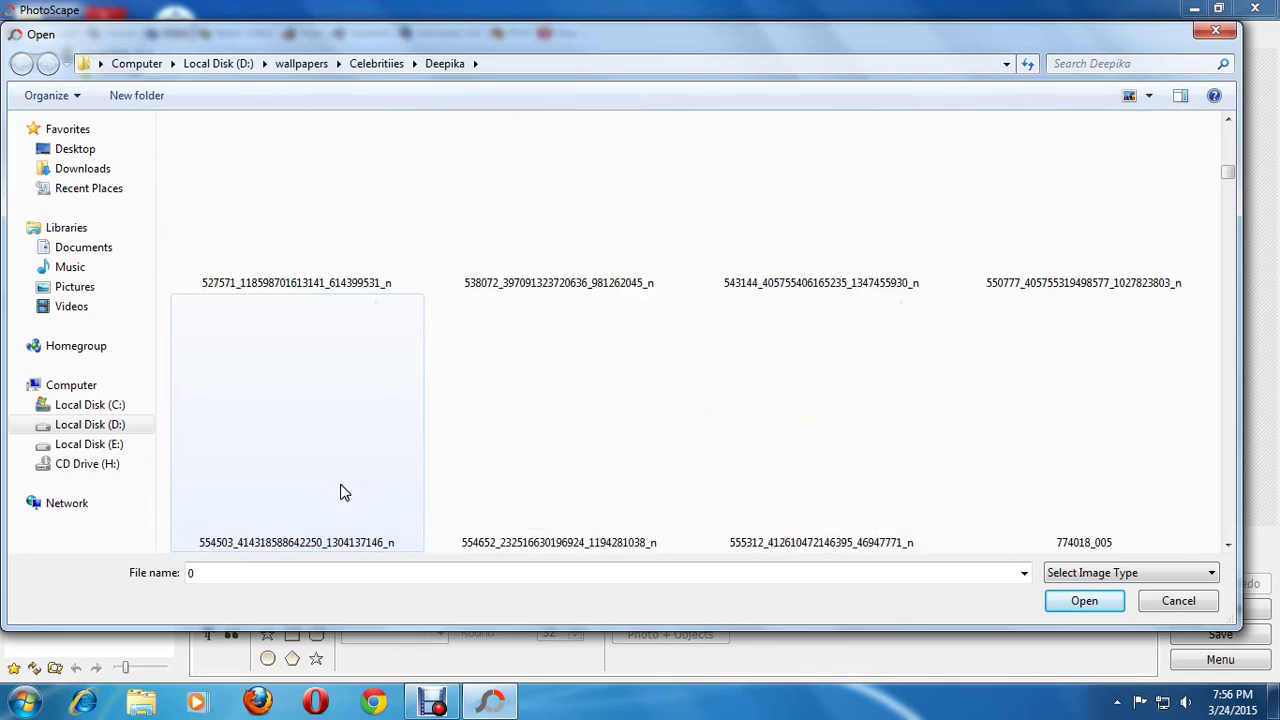
scroll(340, 490, down, 3)
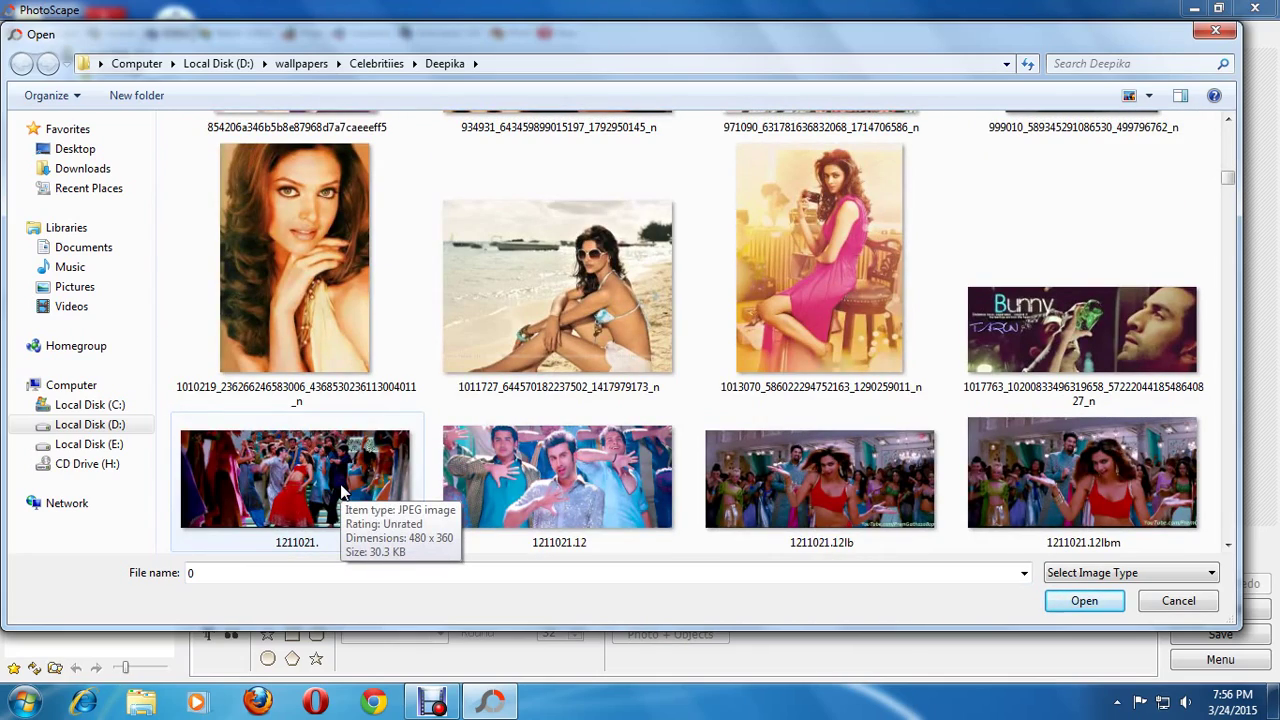
double_click(489, 464)
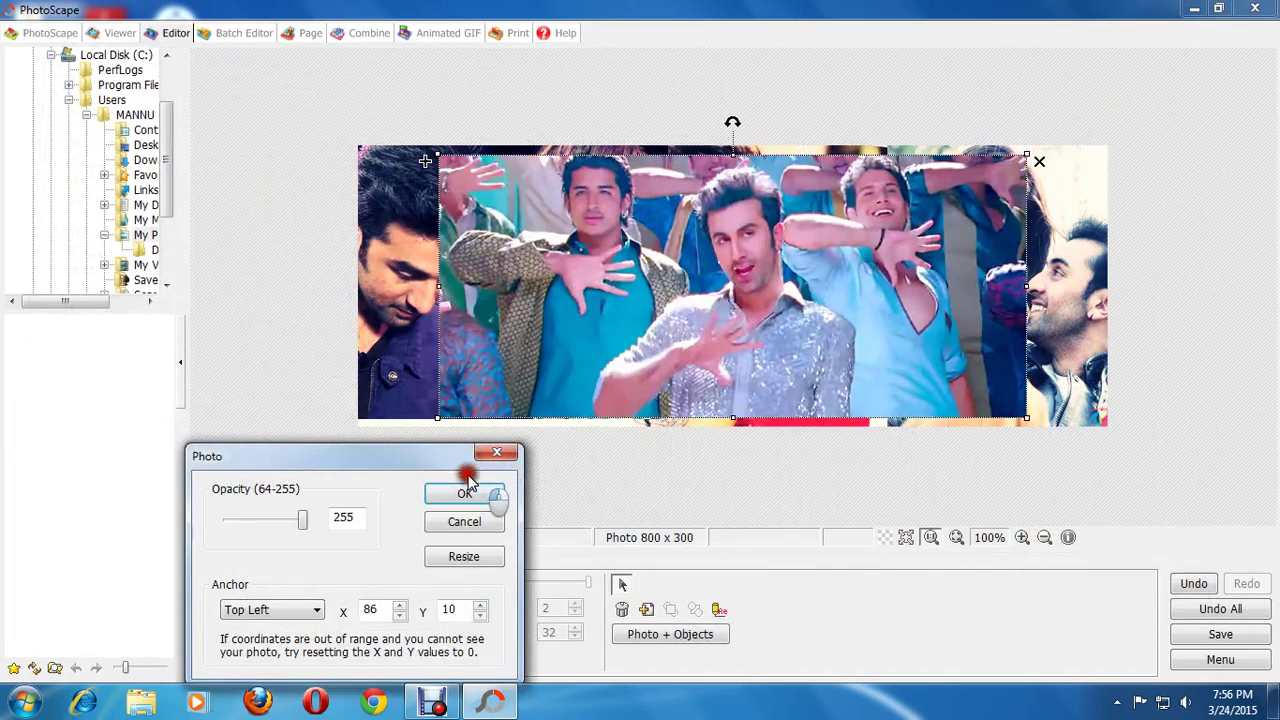
mouse_move(302, 519)
mouse_down()
mouse_move(241, 530)
mouse_move(273, 530)
mouse_up()
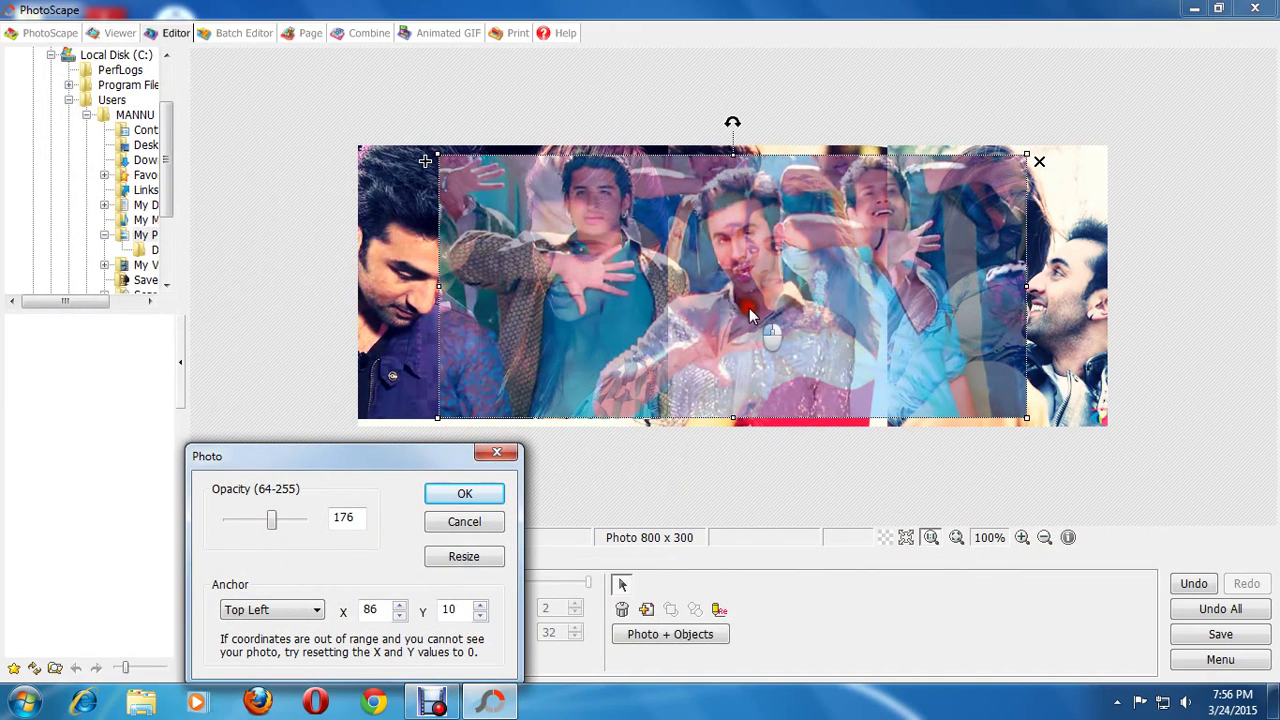
click(460, 492)
drag(757, 301, 512, 422)
click(791, 281)
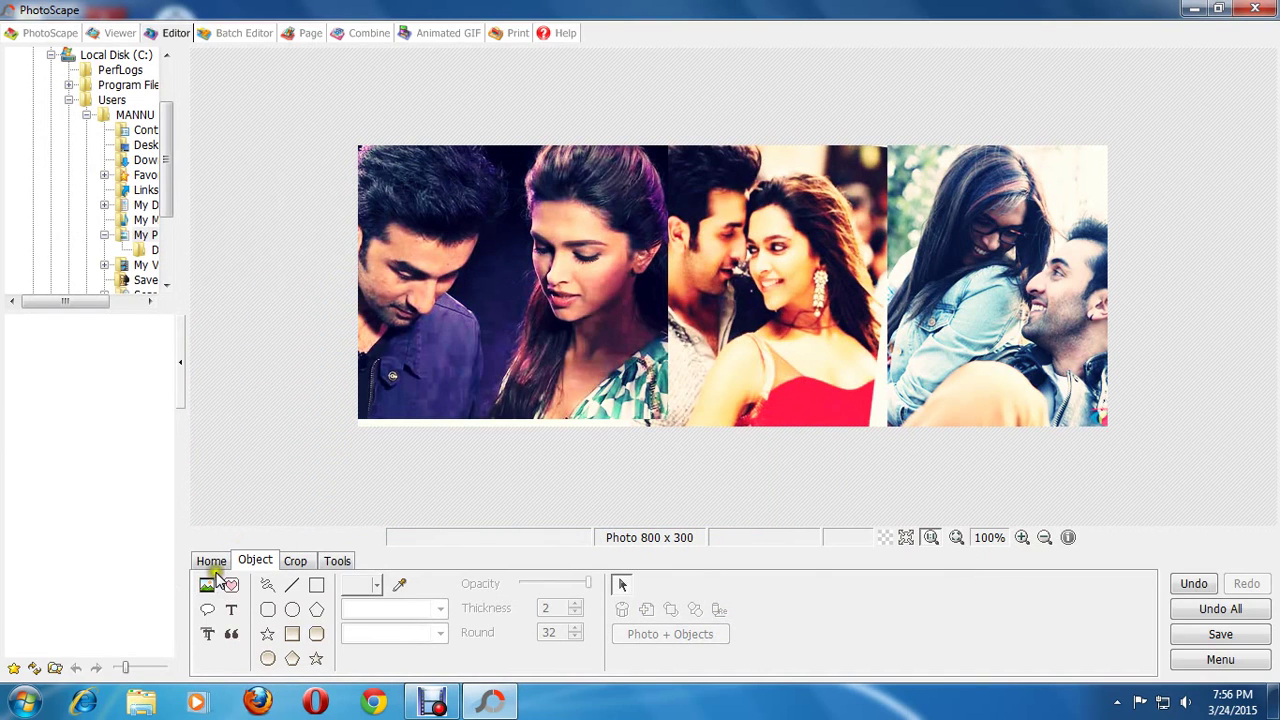
Draw a thin dashed rectangle, thickness 1, just inside the collage edges
click(316, 585)
drag(359, 155, 1103, 419)
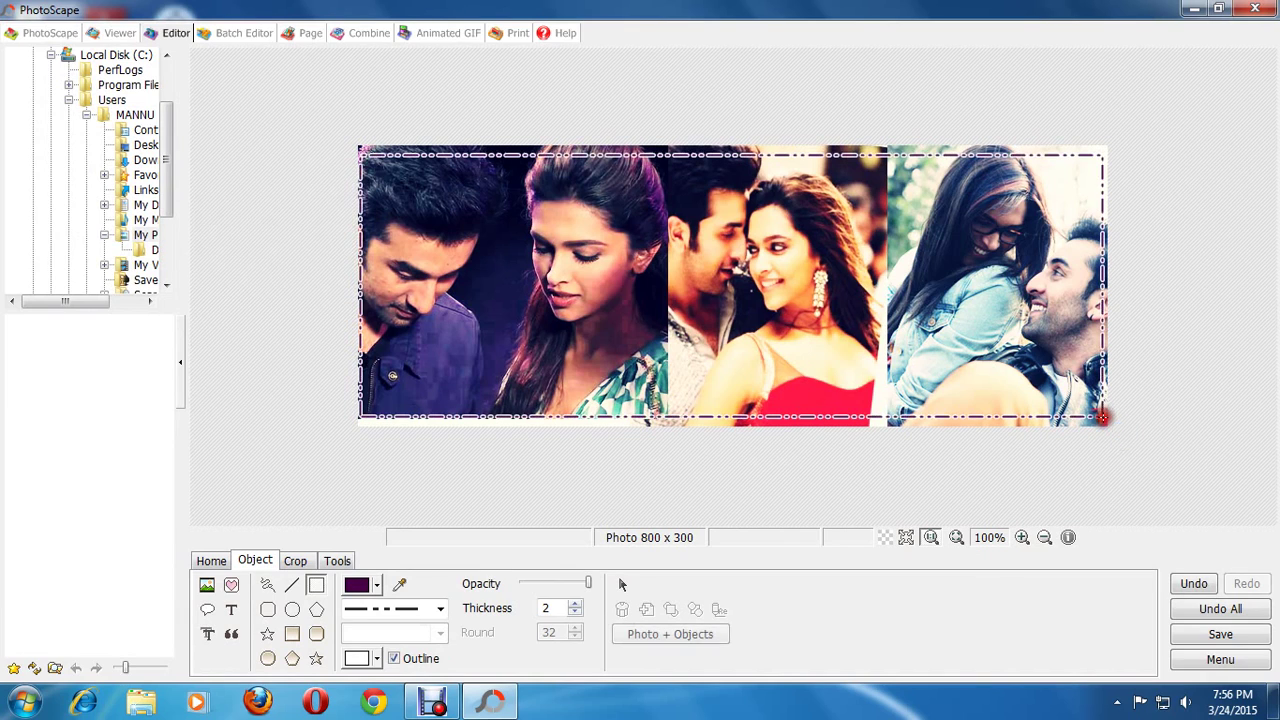
click(1183, 593)
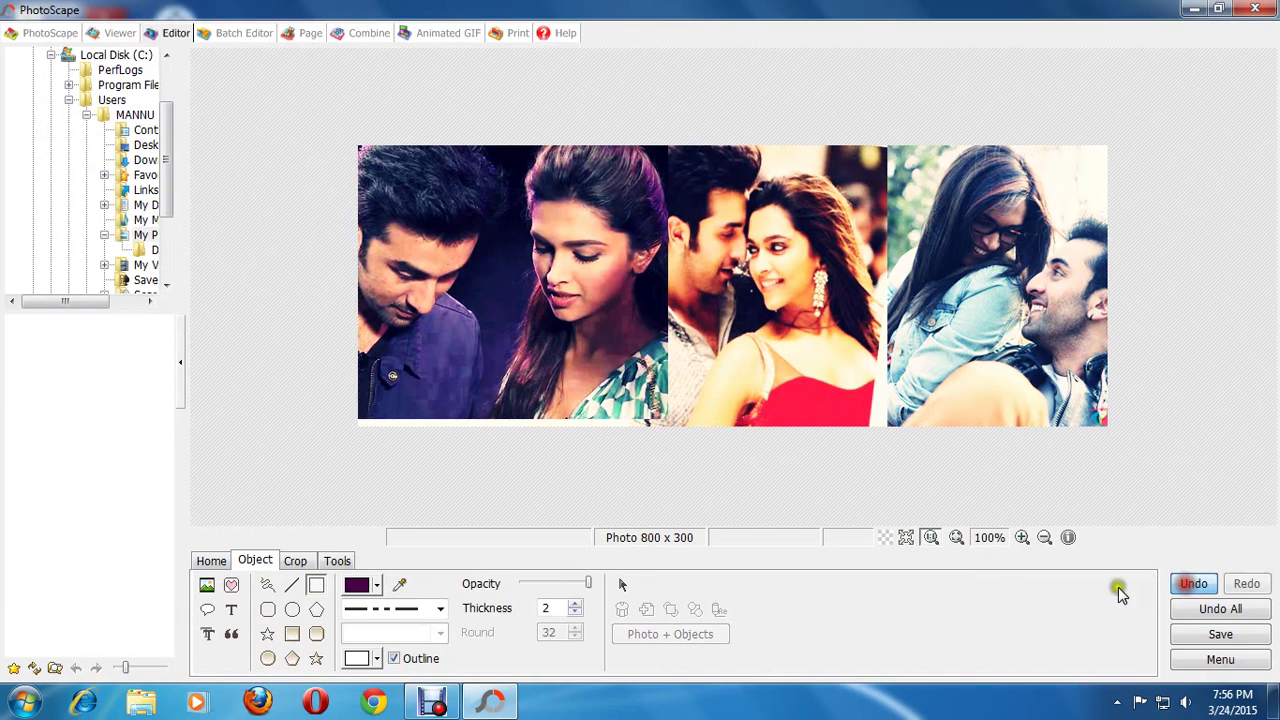
click(392, 610)
click(381, 494)
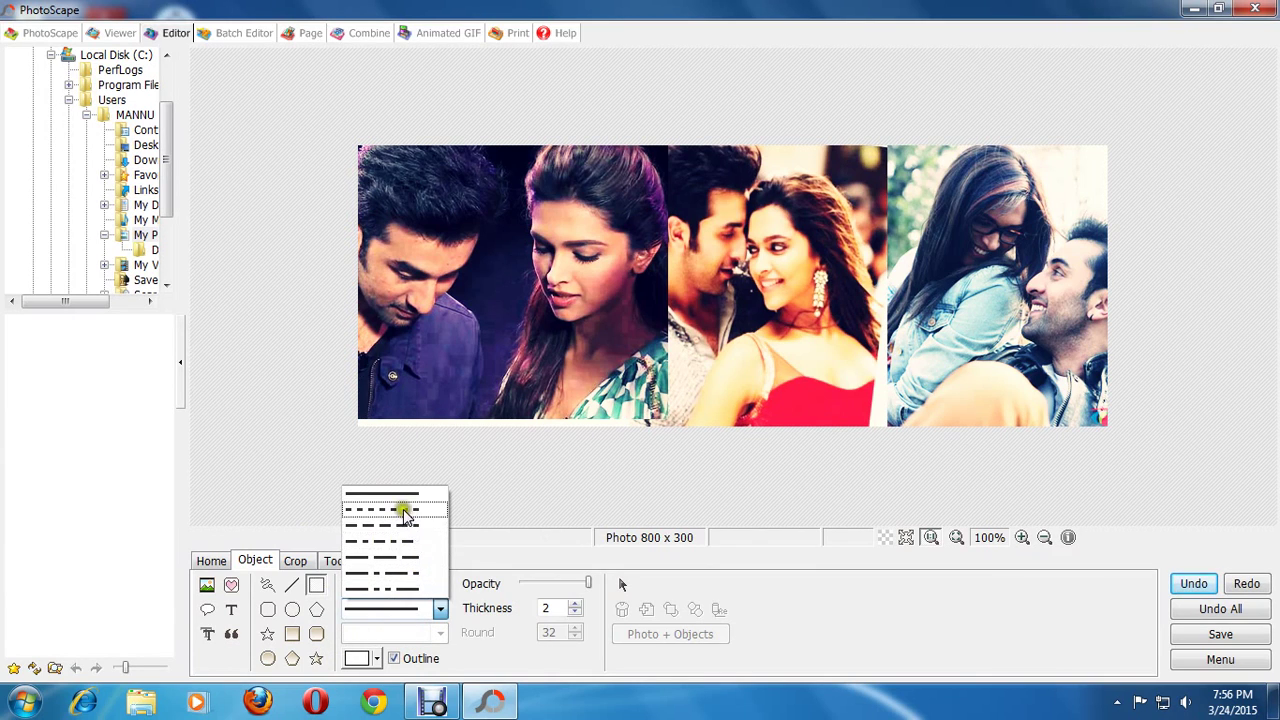
click(401, 510)
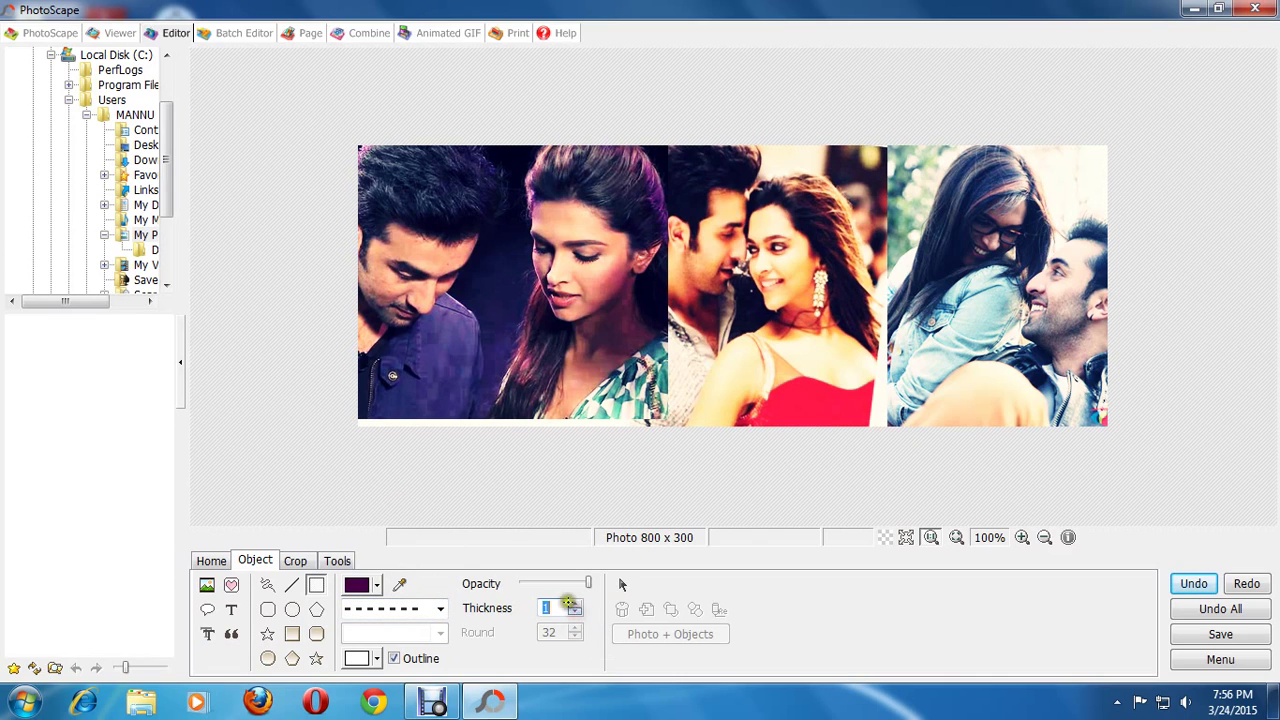
drag(364, 153, 1101, 418)
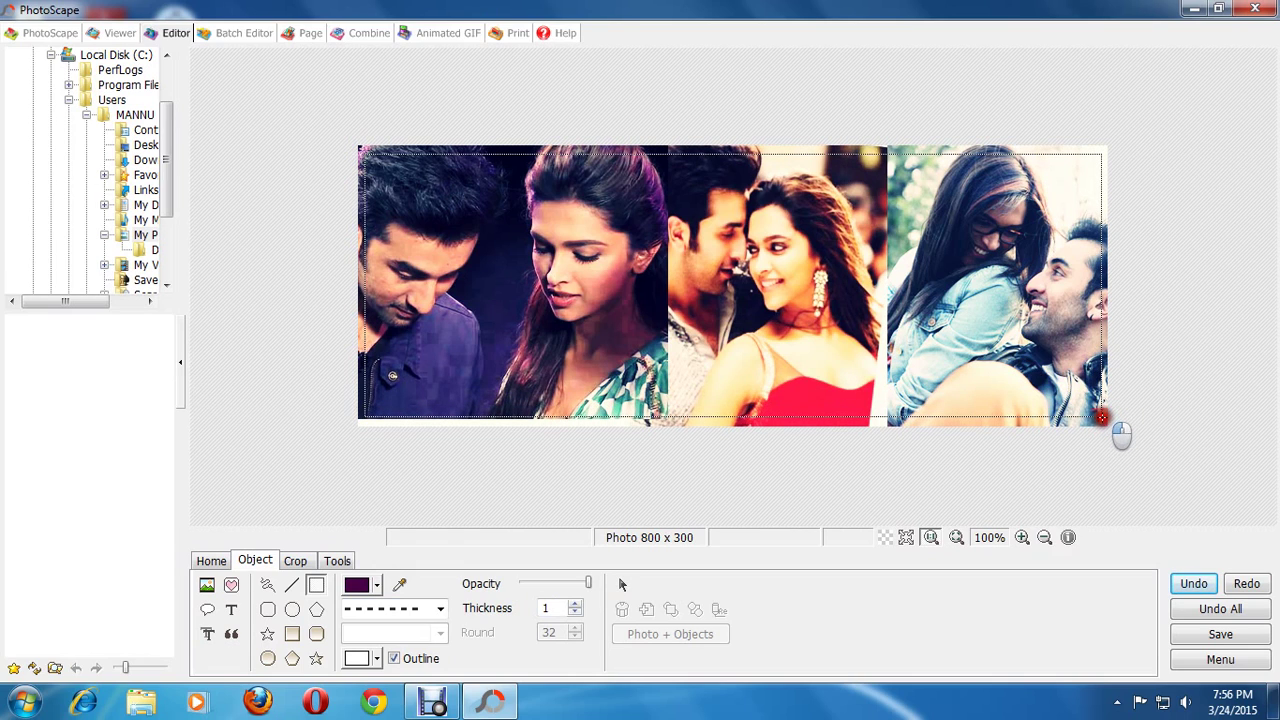
drag(1101, 418, 1101, 418)
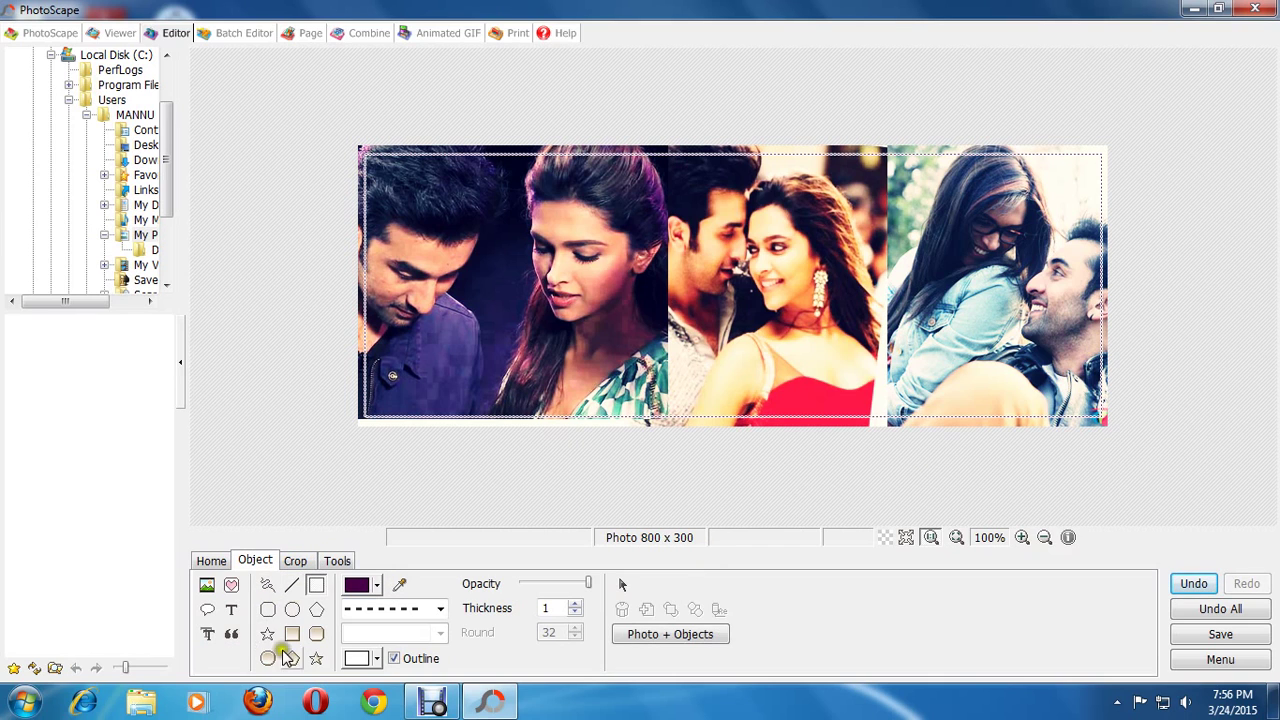
click(207, 587)
click(264, 564)
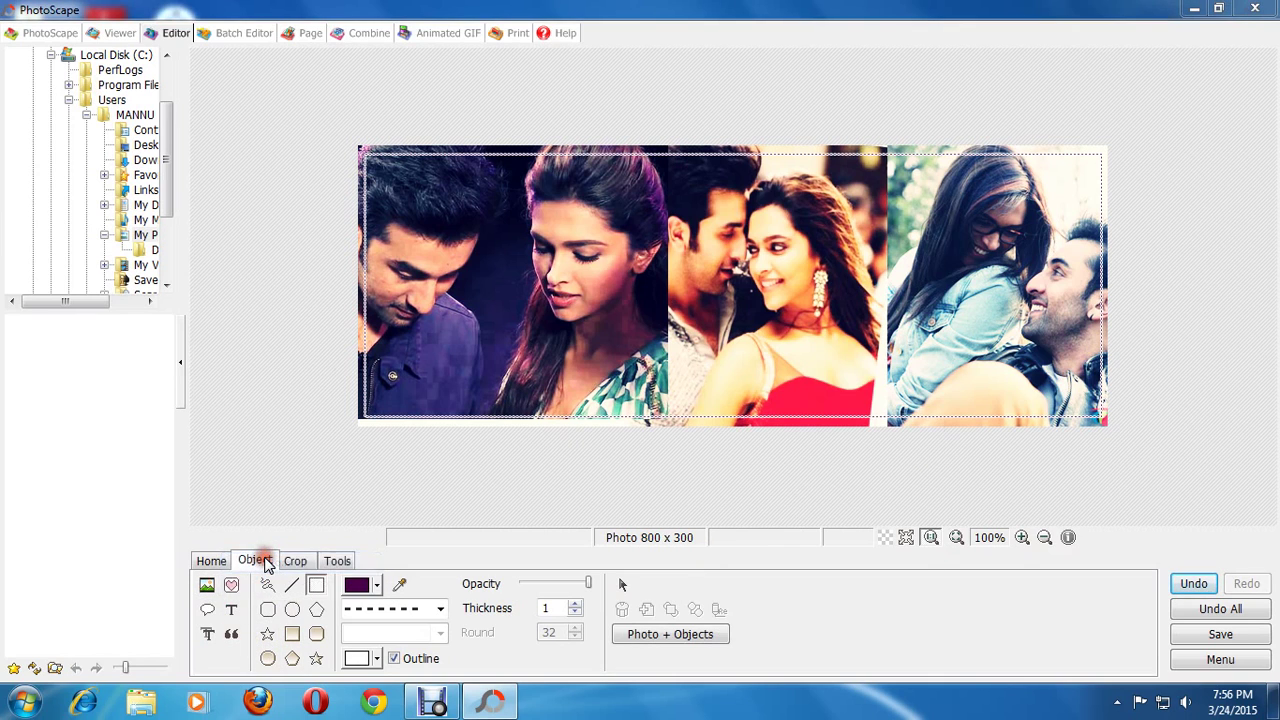
click(124, 424)
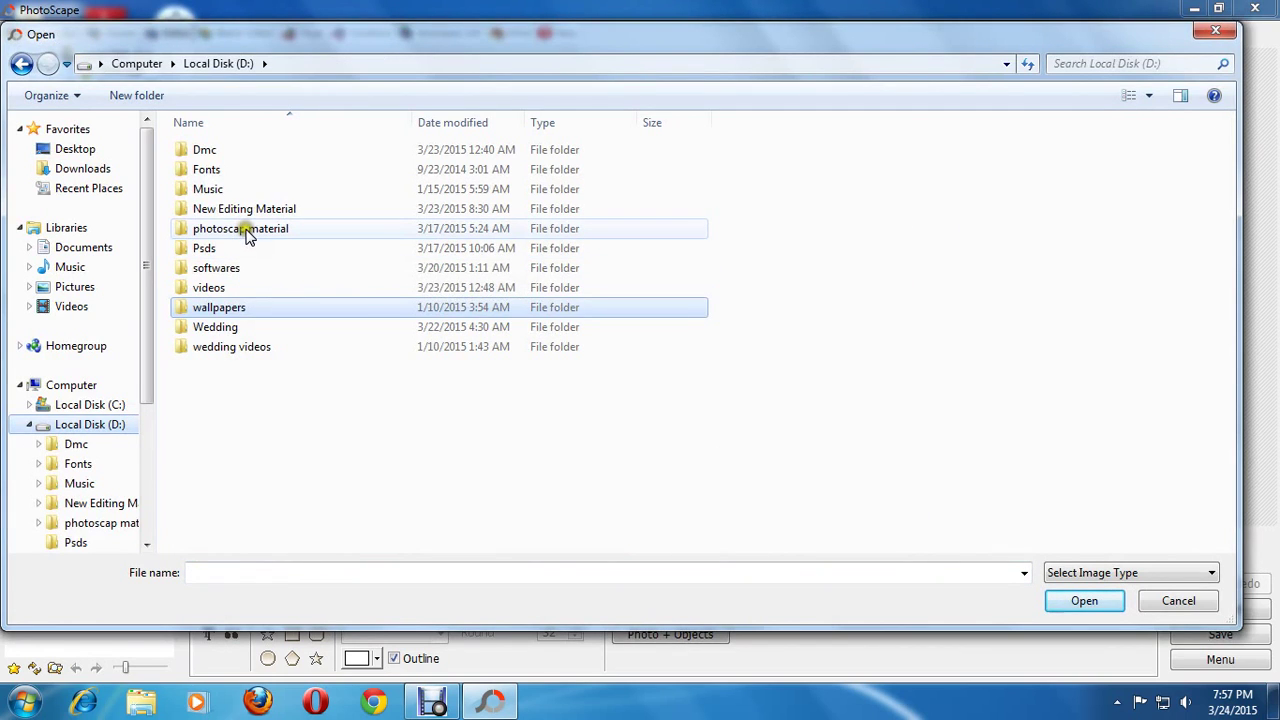
double_click(247, 230)
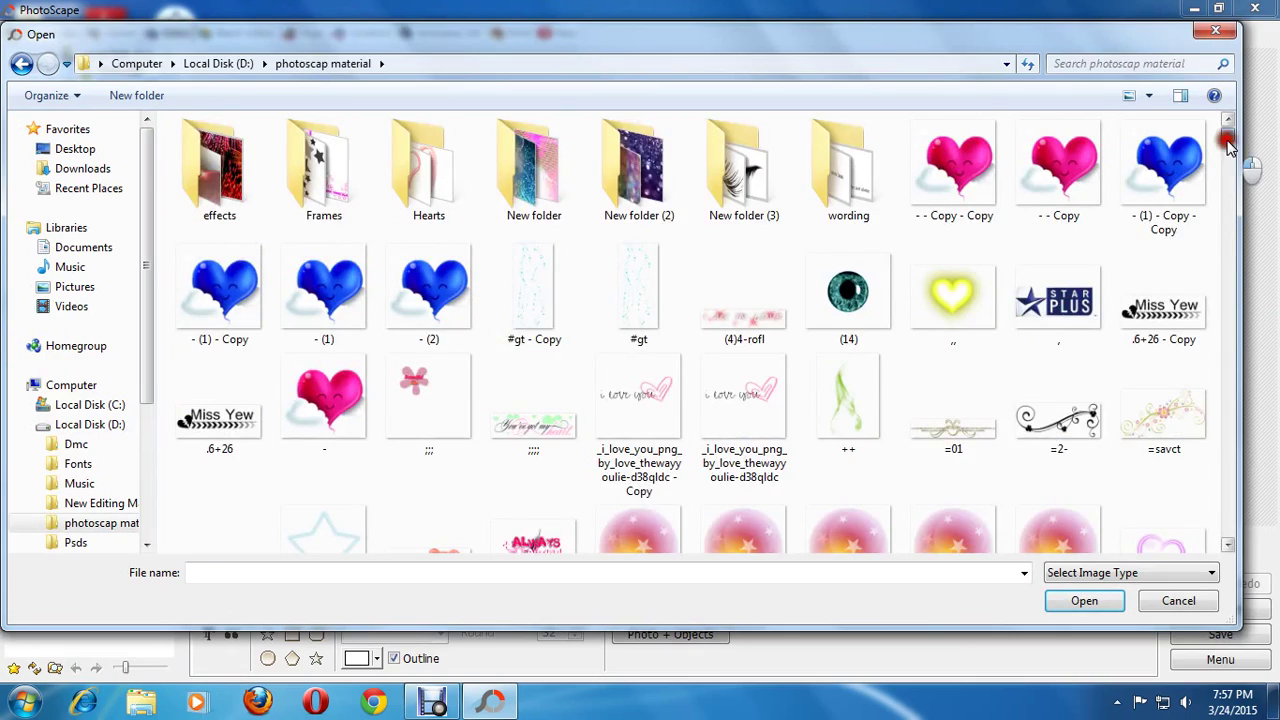
drag(1228, 143, 1228, 194)
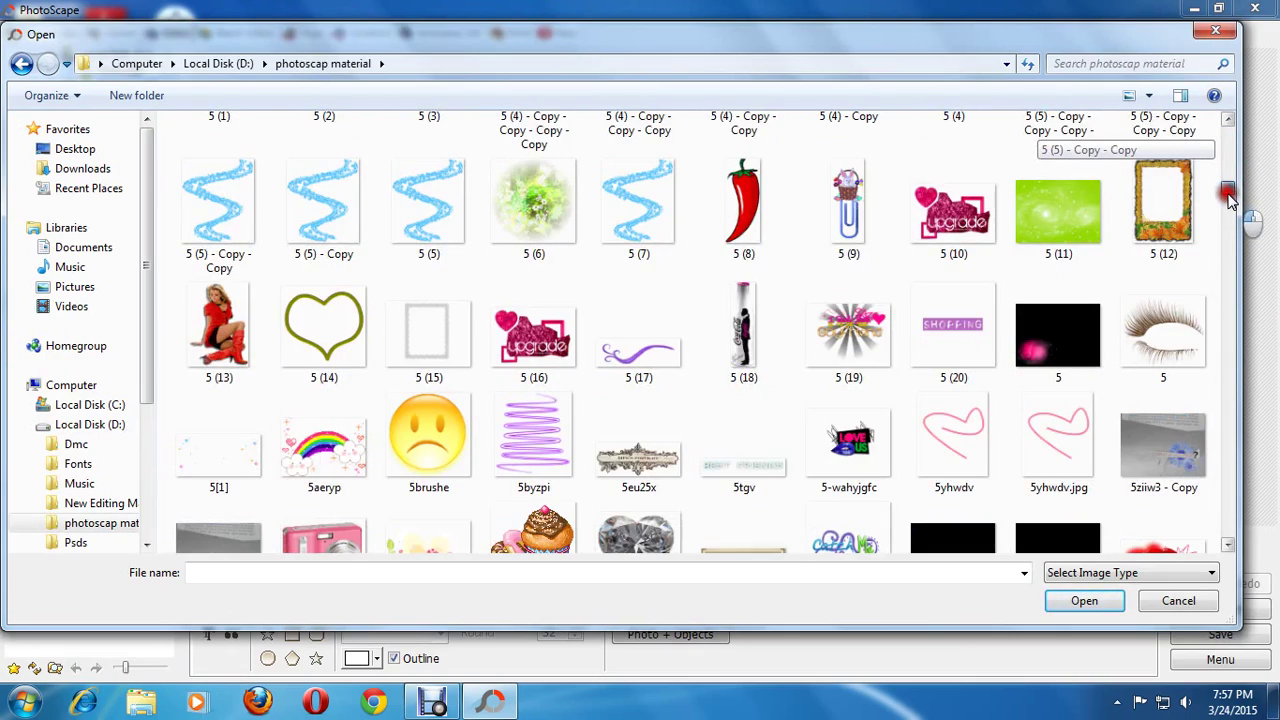
double_click(1098, 210)
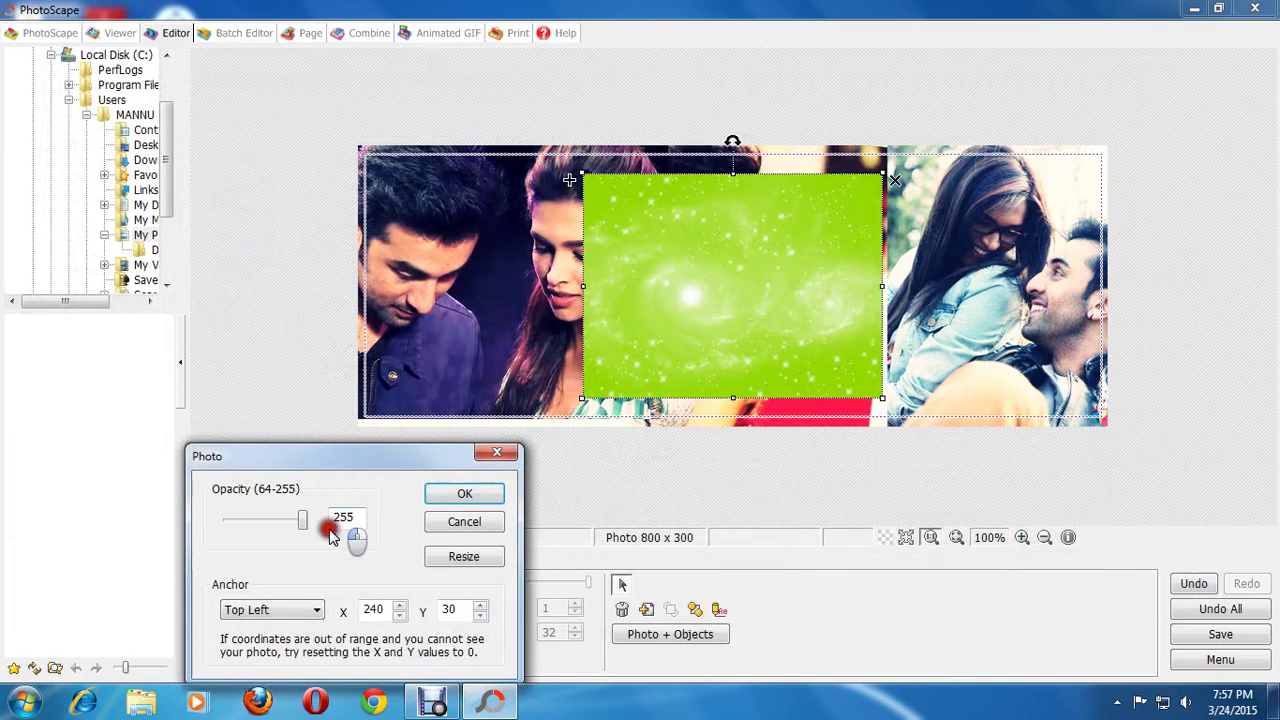
drag(305, 530, 229, 538)
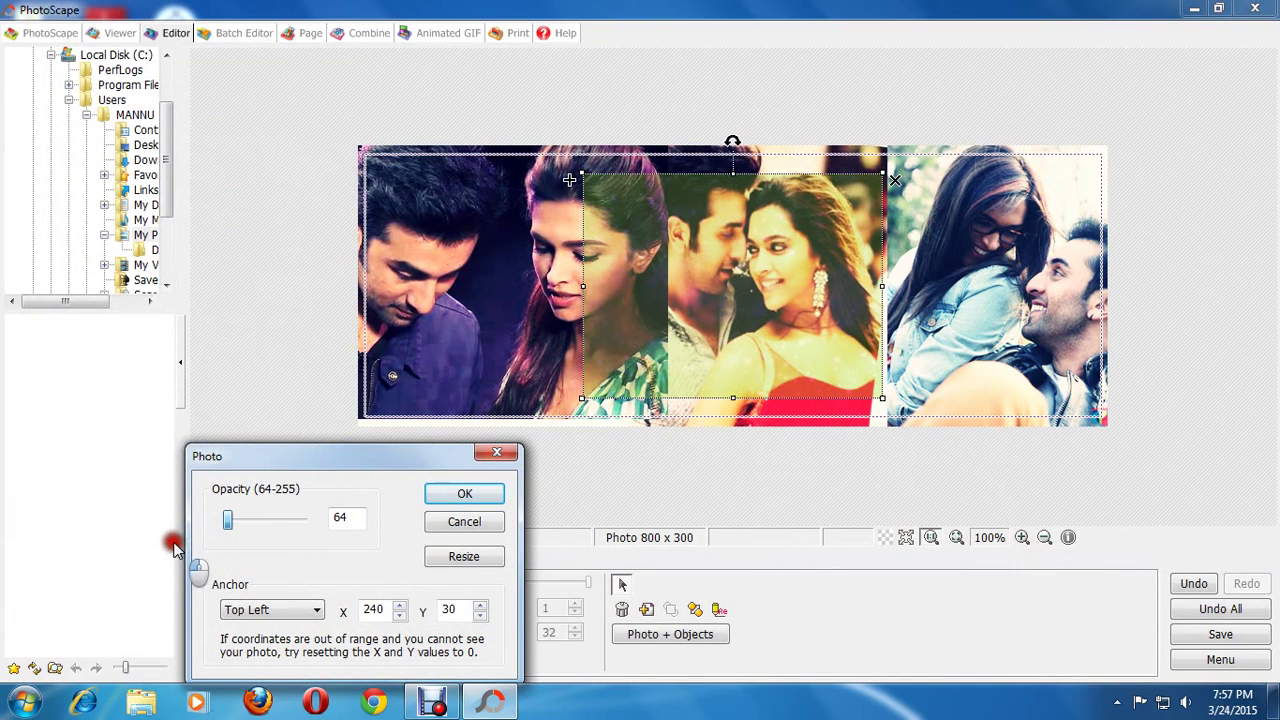
click(463, 522)
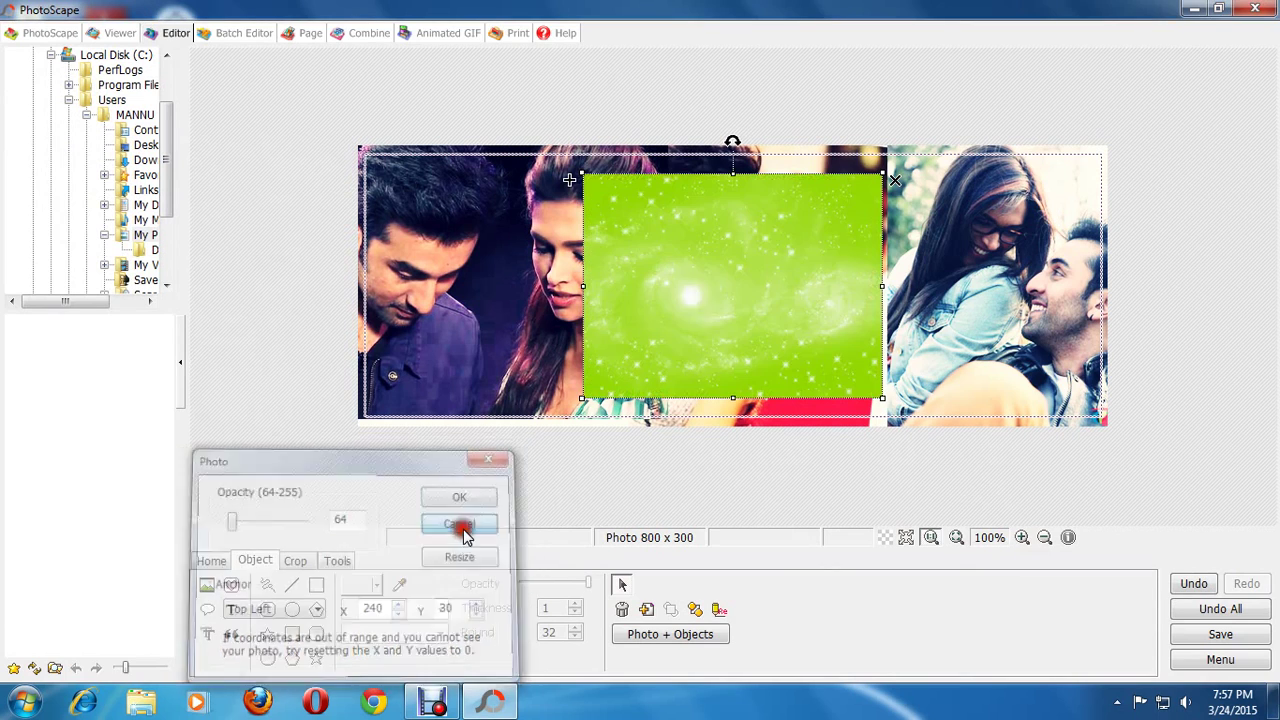
click(893, 183)
Open the New folder in the image picker and select image 08
click(208, 590)
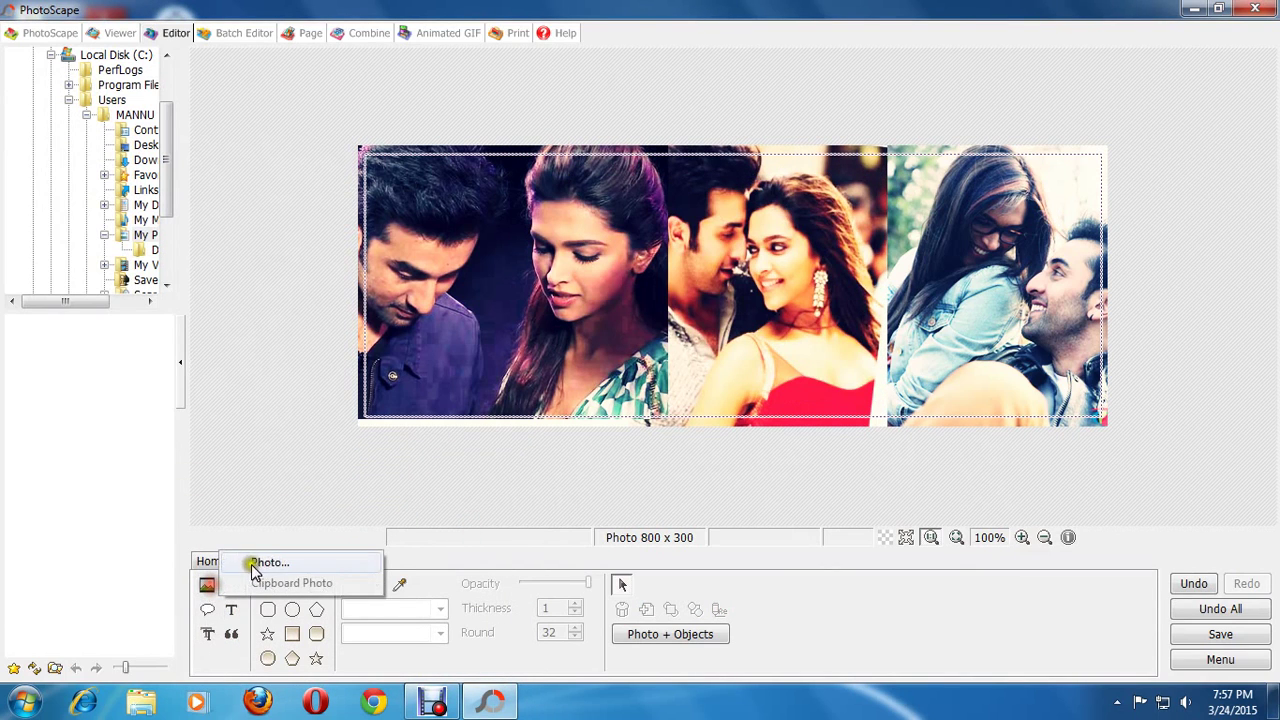
click(255, 561)
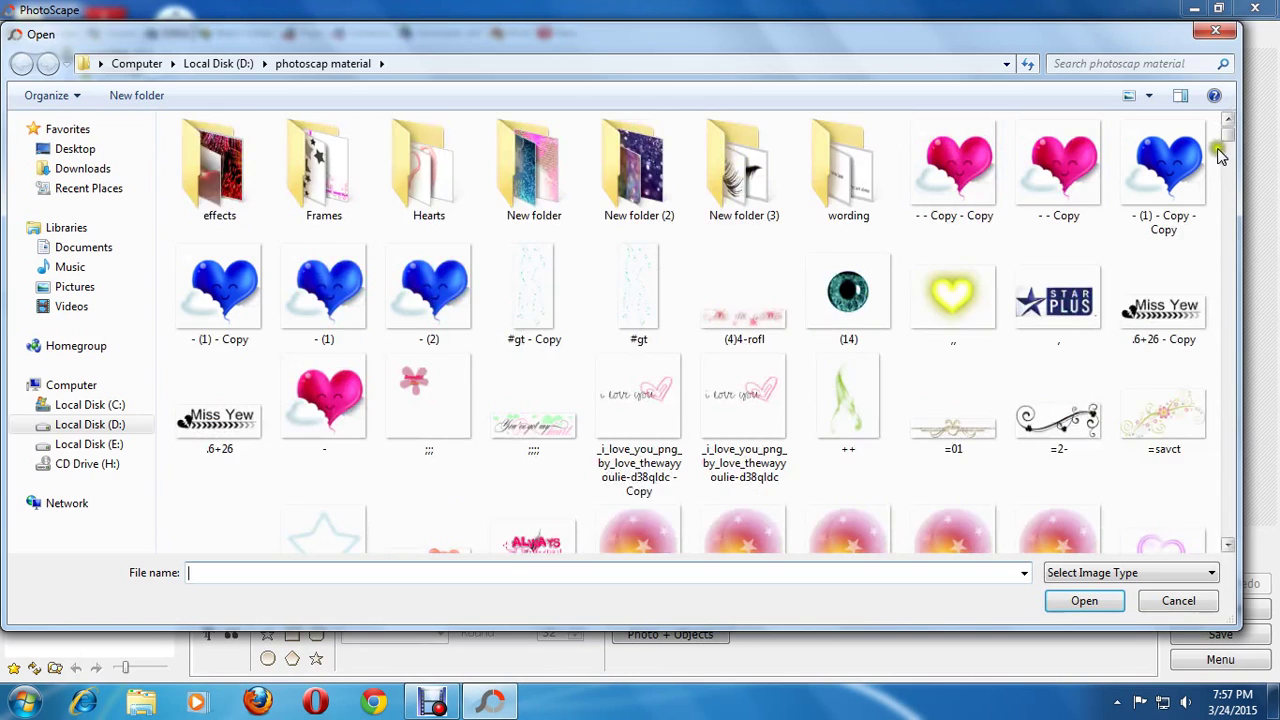
double_click(534, 222)
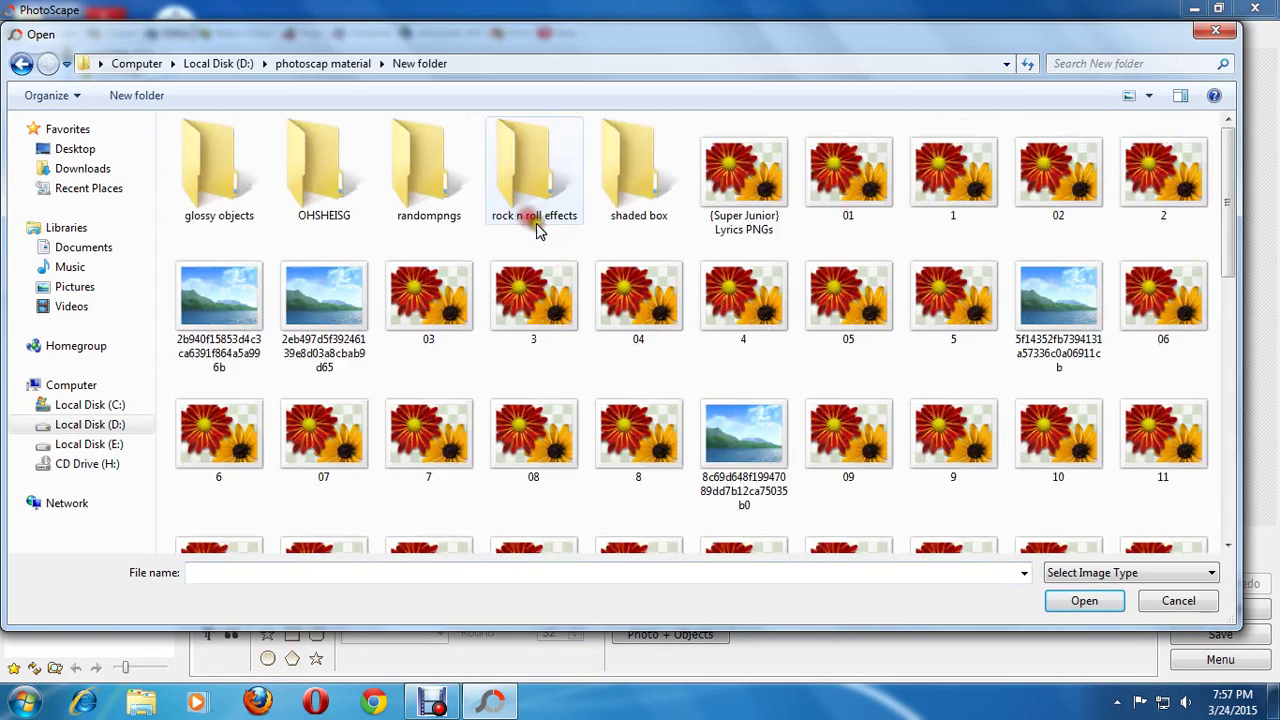
click(537, 410)
scroll(580, 482, down, 10)
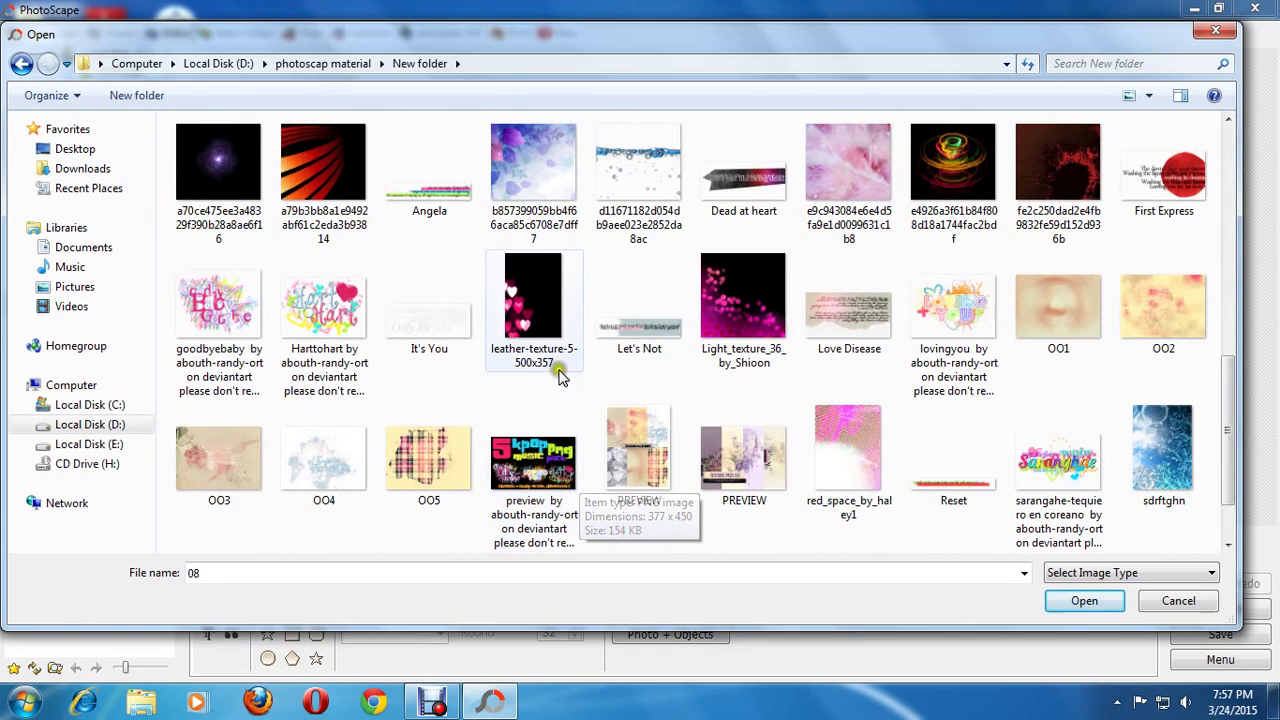
mouse_move(533, 300)
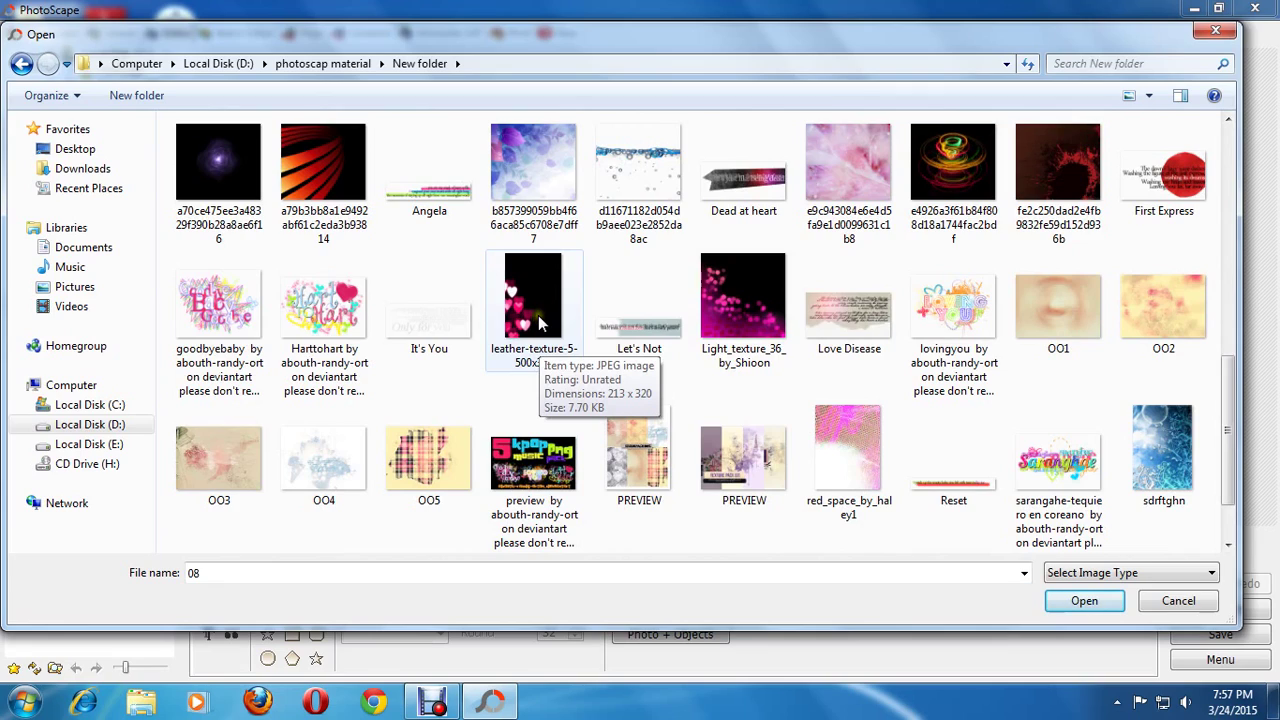
Insert the pink hearts texture at low opacity and position the overlays across the photos
double_click(538, 322)
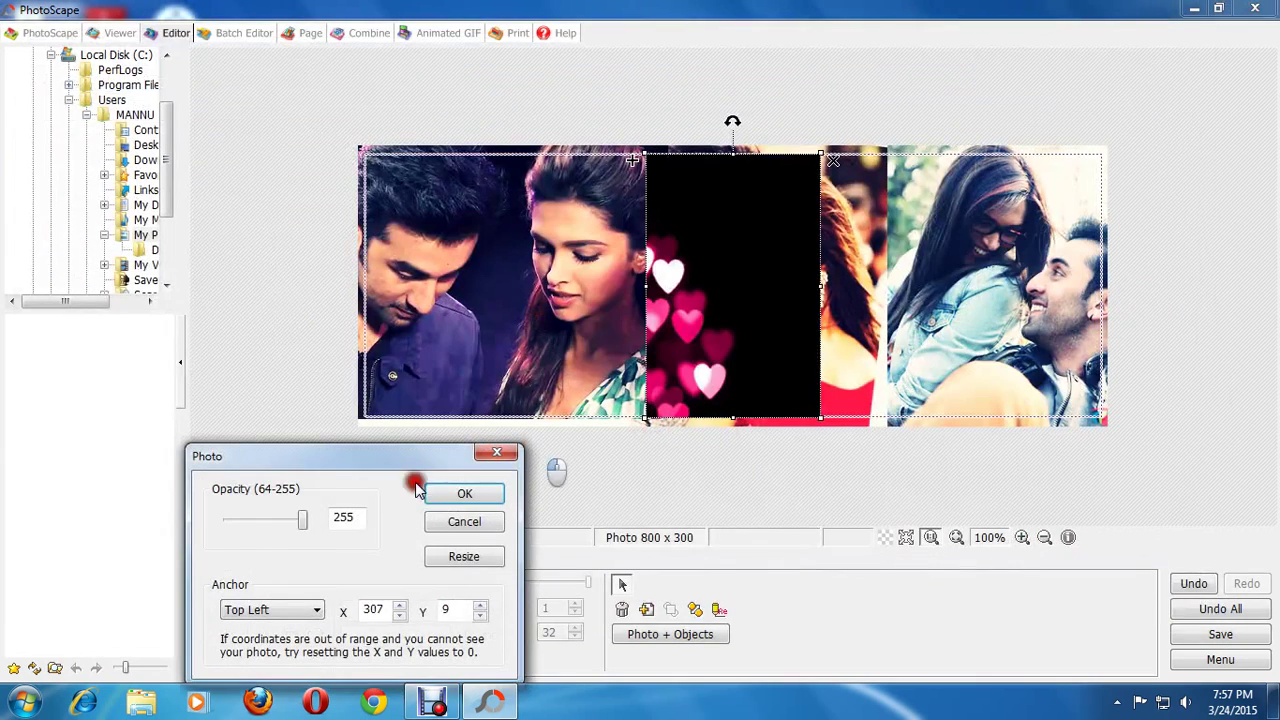
drag(305, 524, 229, 529)
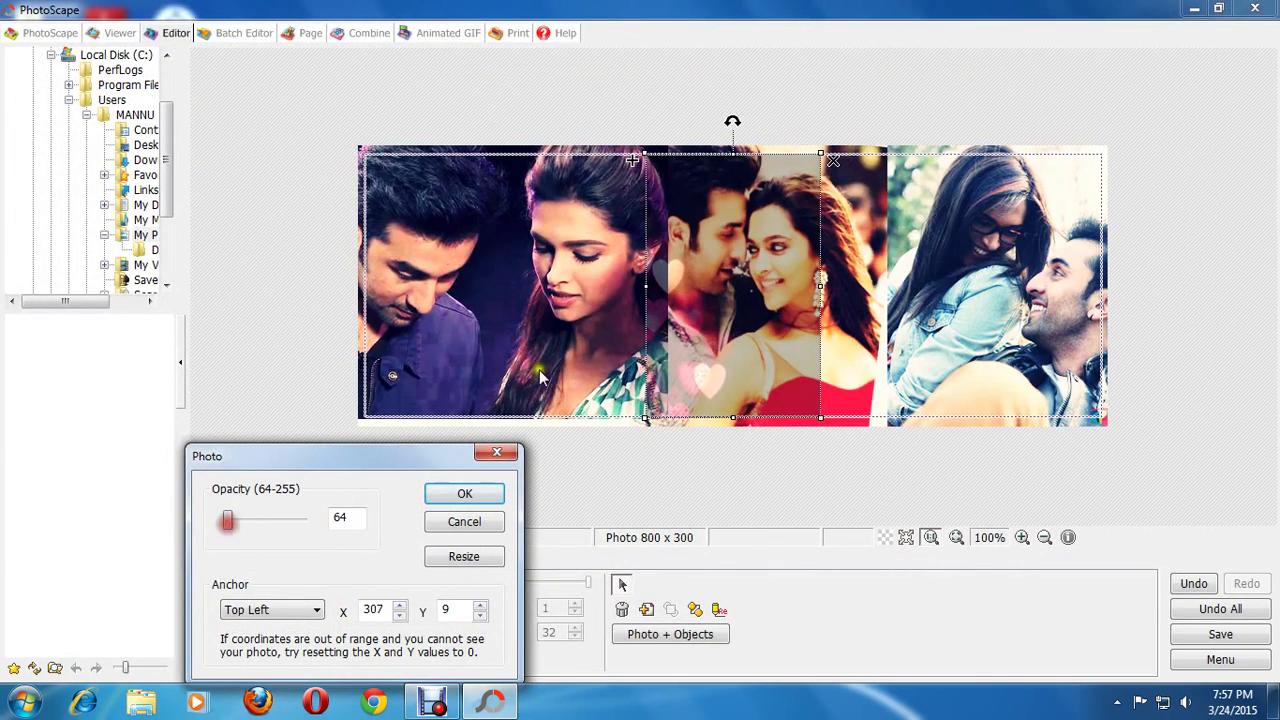
click(470, 492)
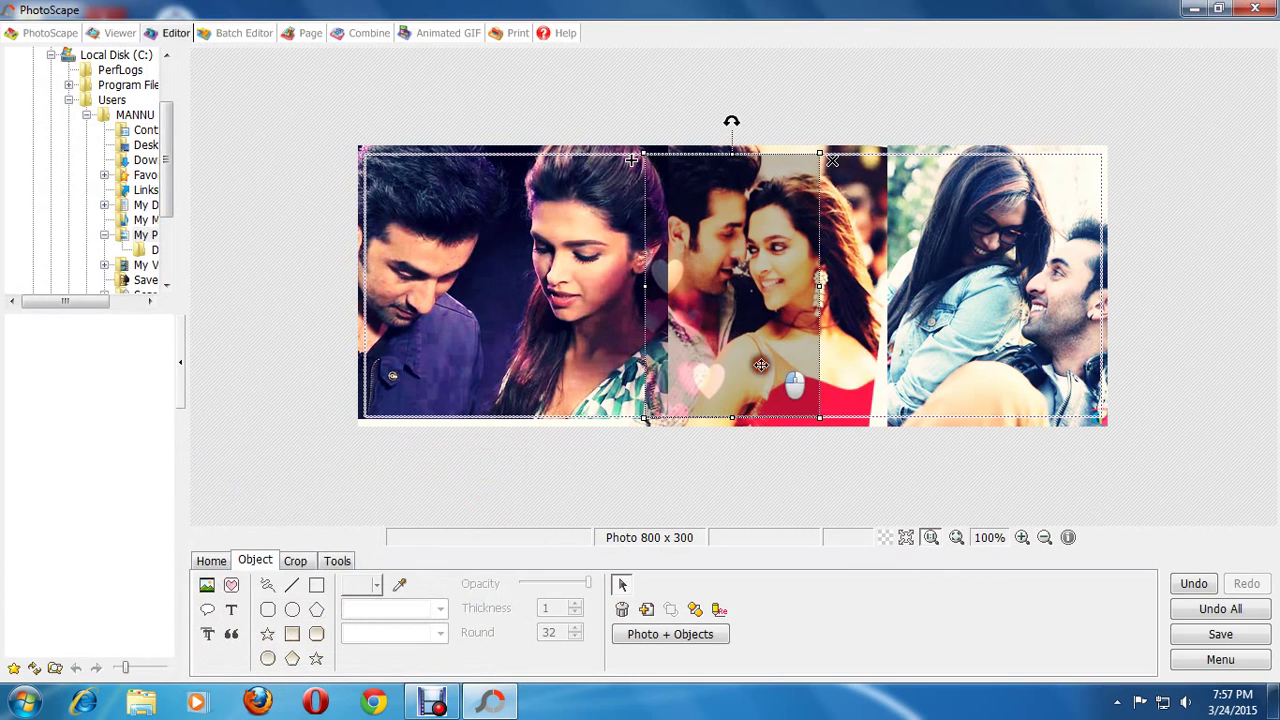
mouse_move(760, 366)
mouse_down()
mouse_move(495, 361)
mouse_move(599, 363)
mouse_up()
drag(648, 417, 670, 428)
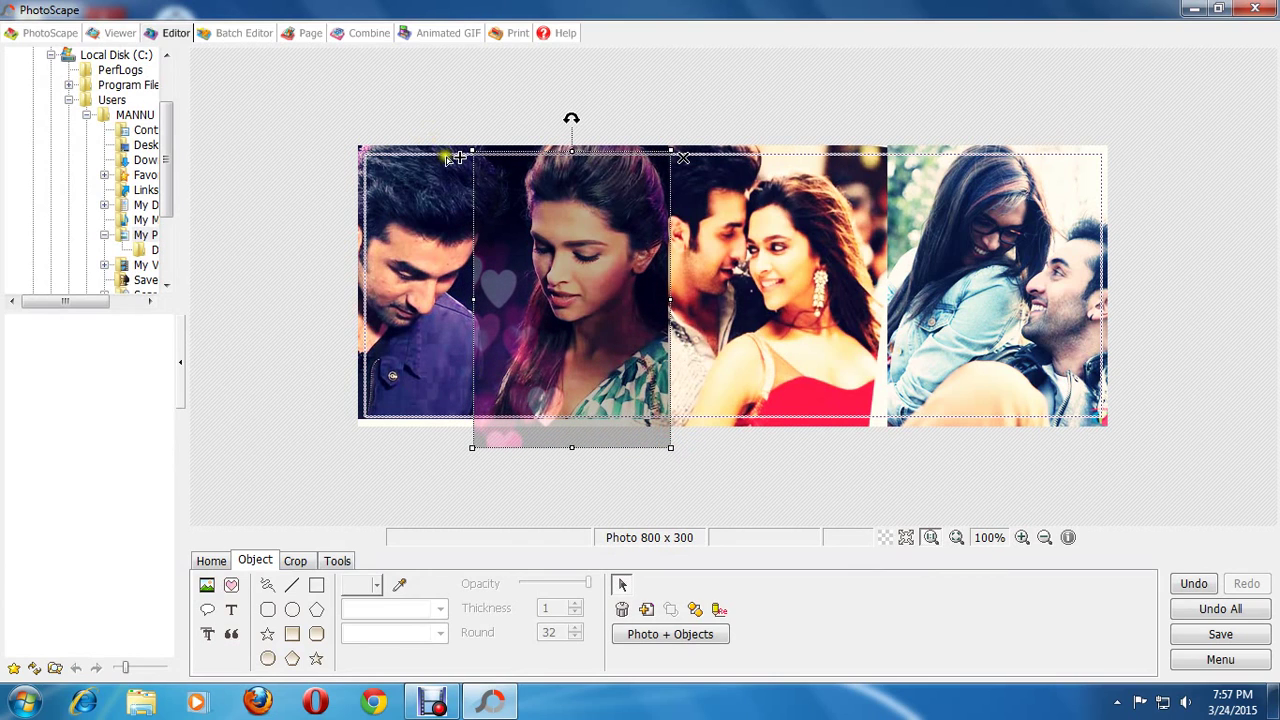
drag(455, 157, 474, 172)
drag(620, 294, 933, 267)
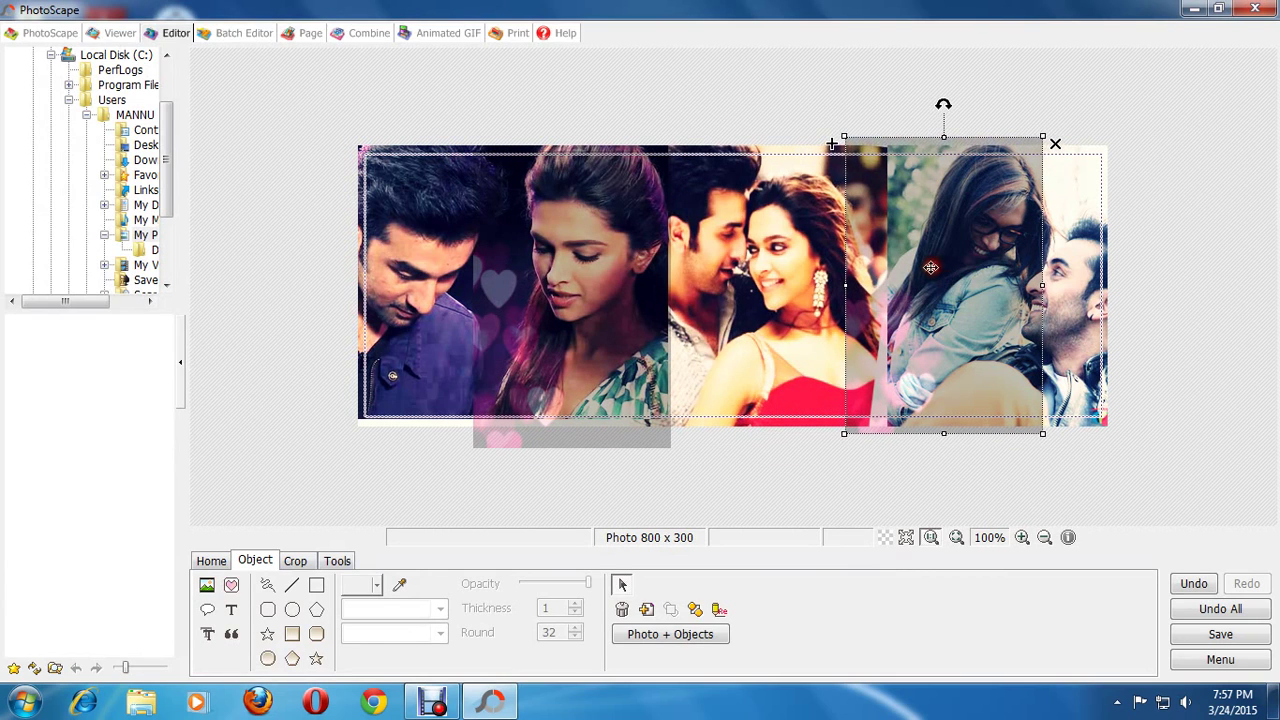
click(576, 388)
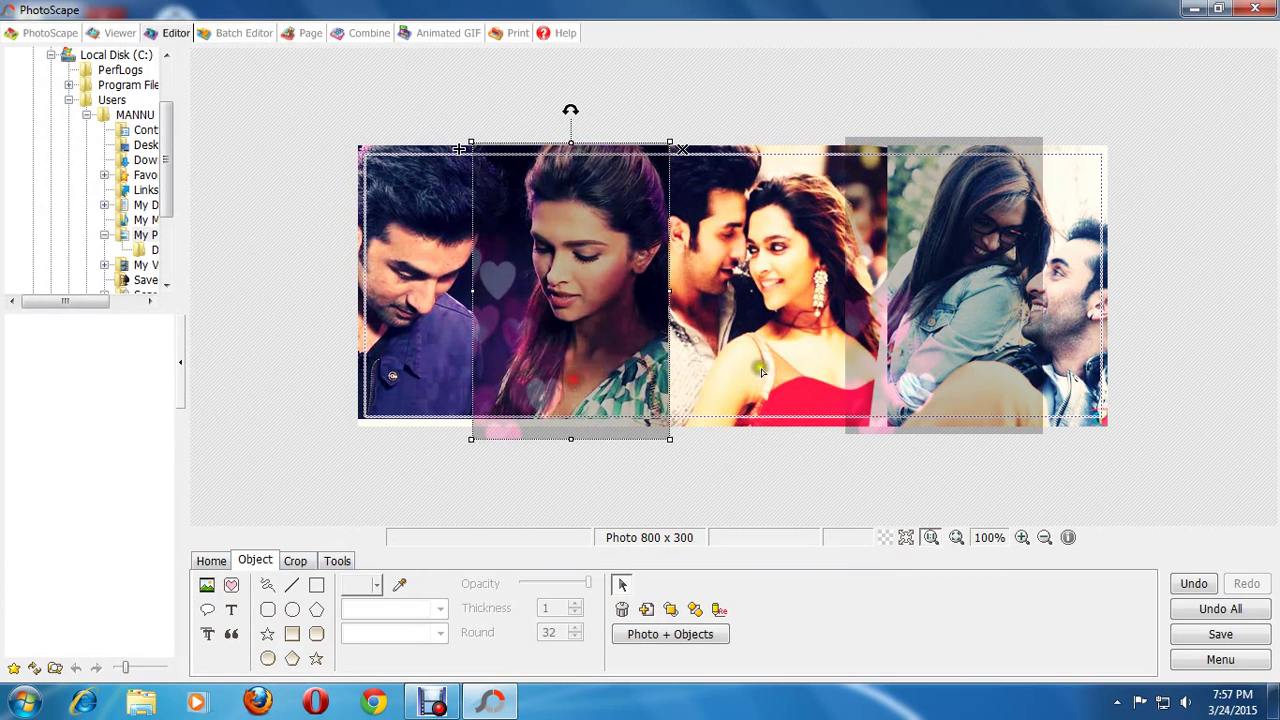
drag(932, 386, 974, 395)
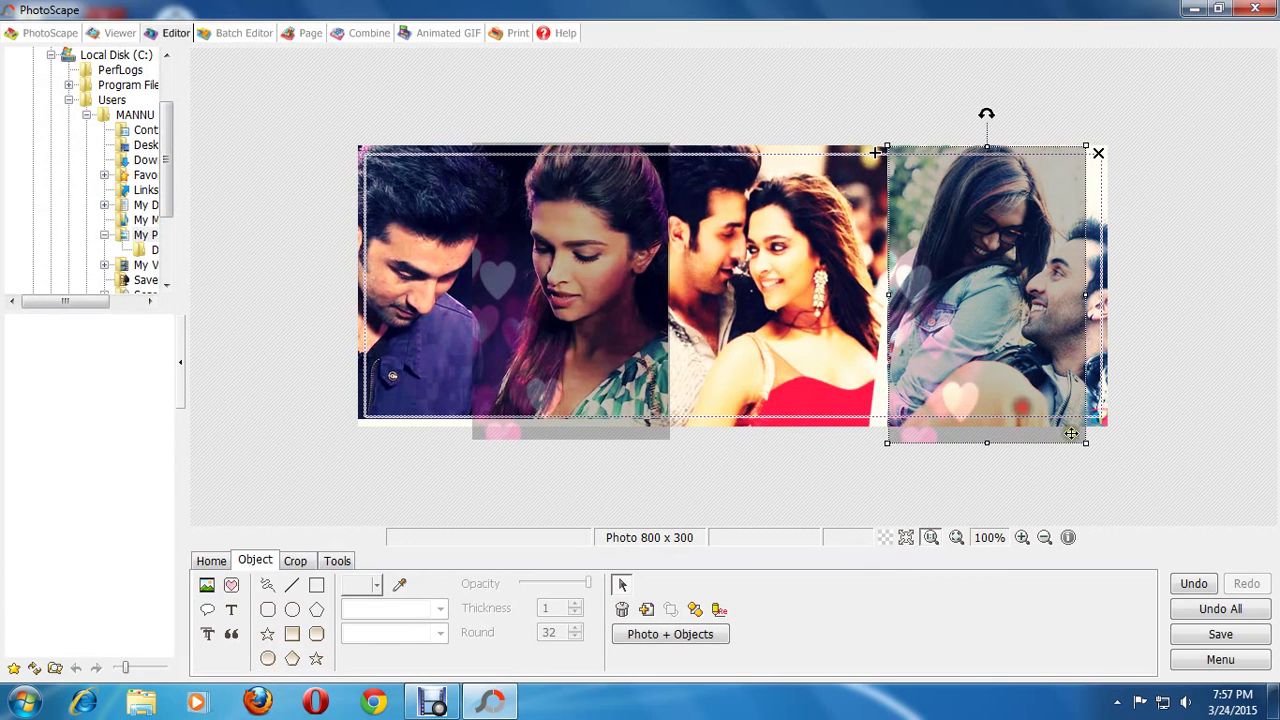
drag(1015, 410, 788, 414)
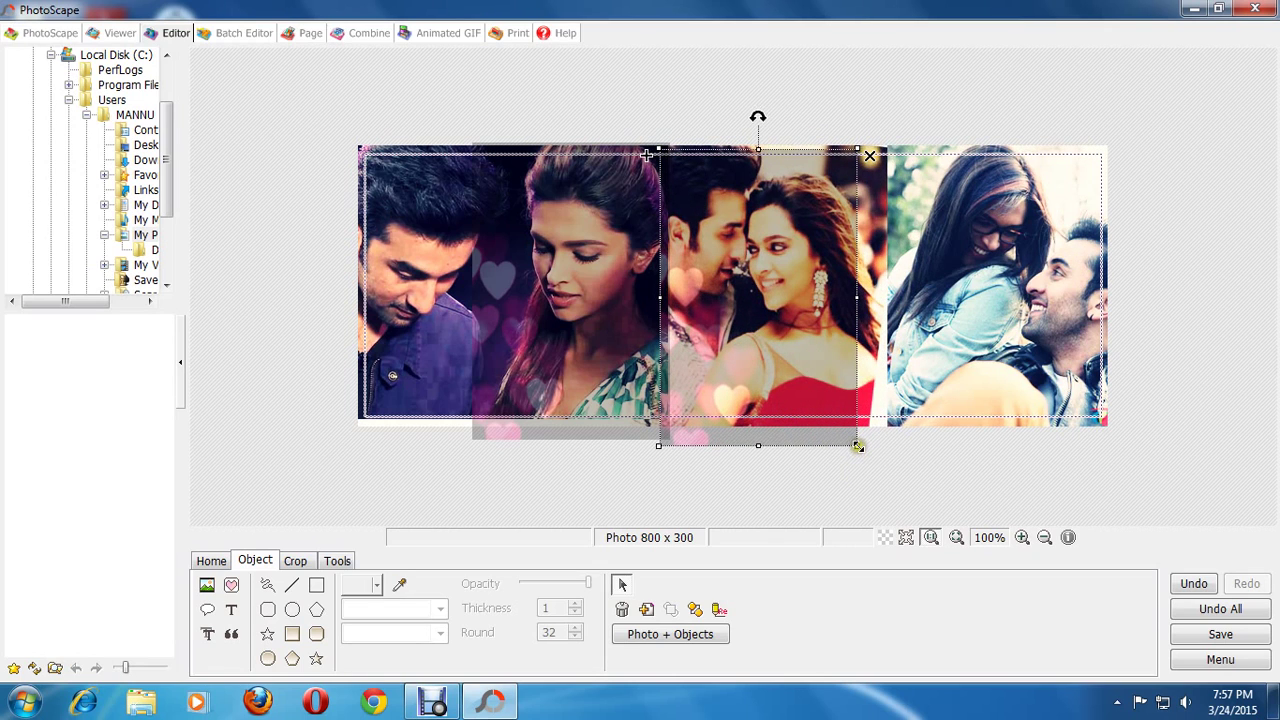
Fine-tune the middle photo object's size, then combine all objects into the collage
drag(858, 446, 896, 485)
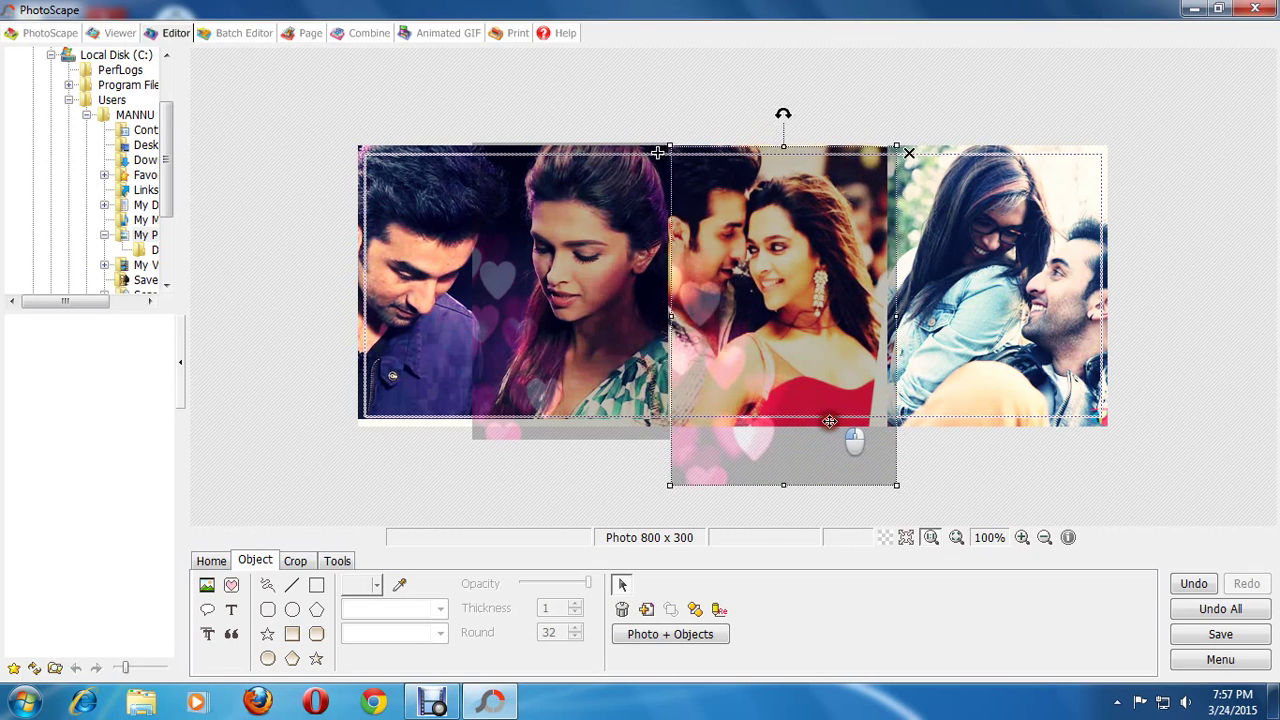
drag(829, 421, 824, 421)
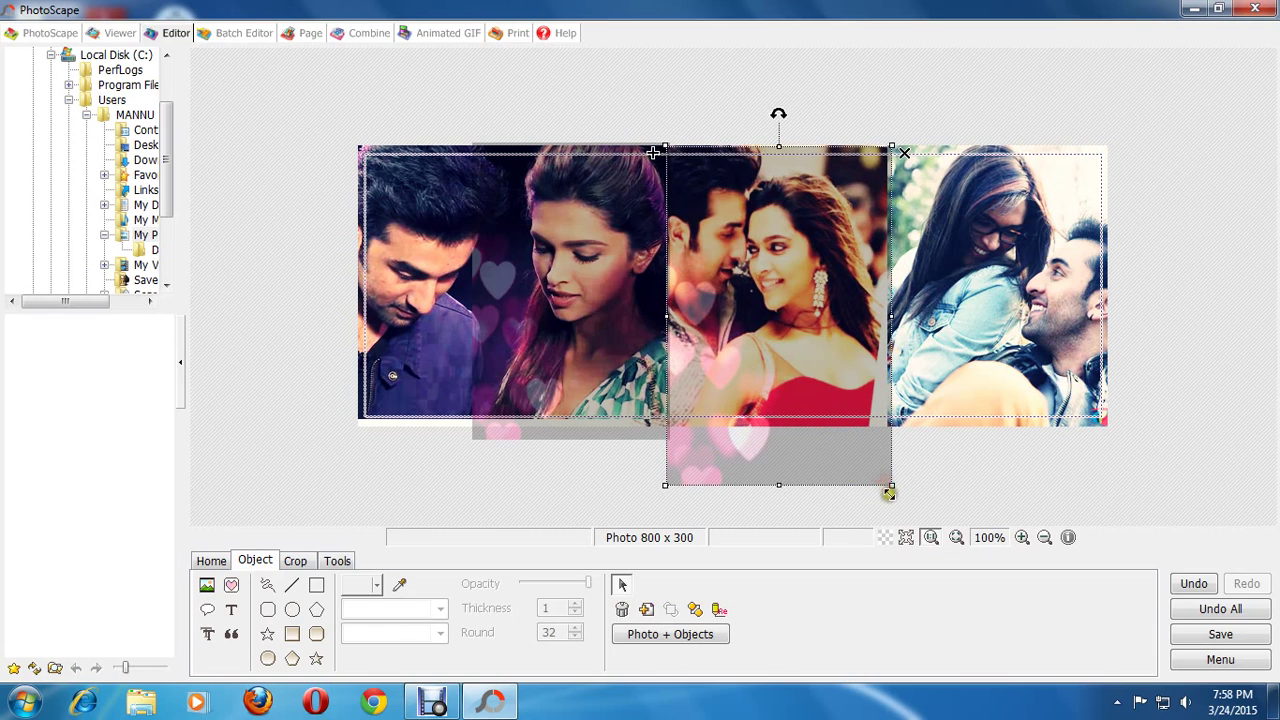
drag(889, 487, 877, 481)
click(932, 498)
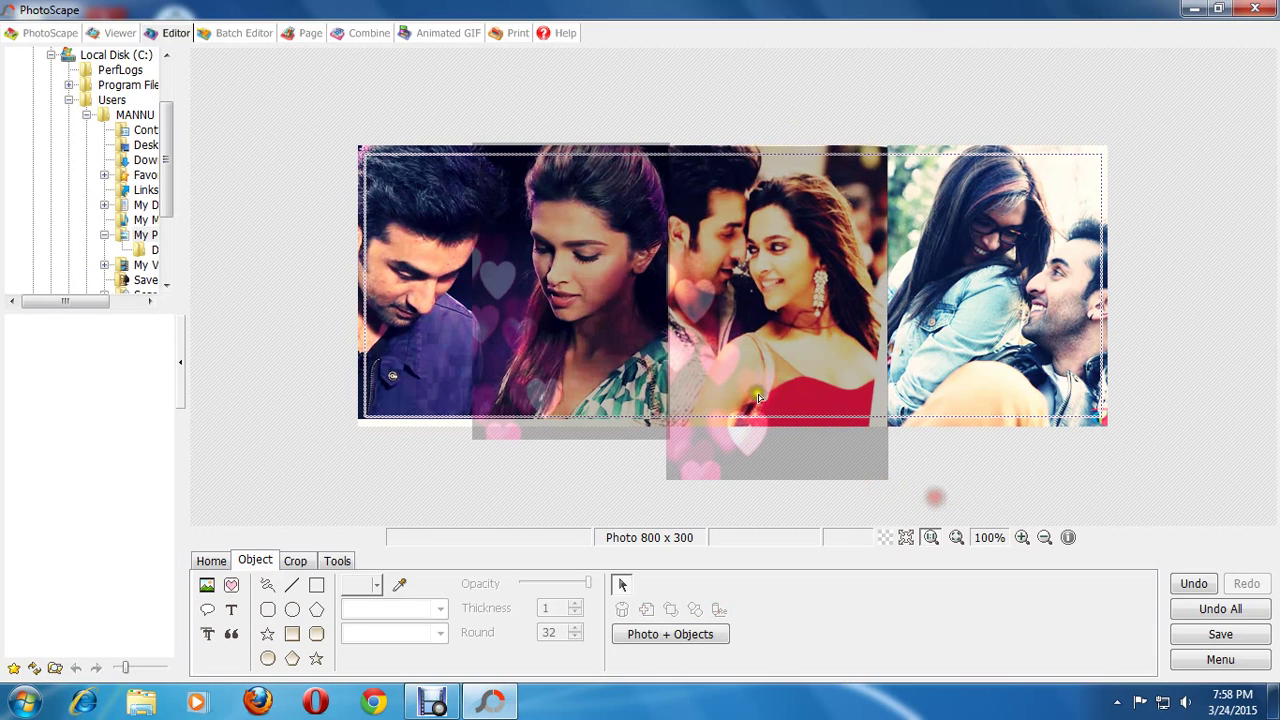
click(692, 635)
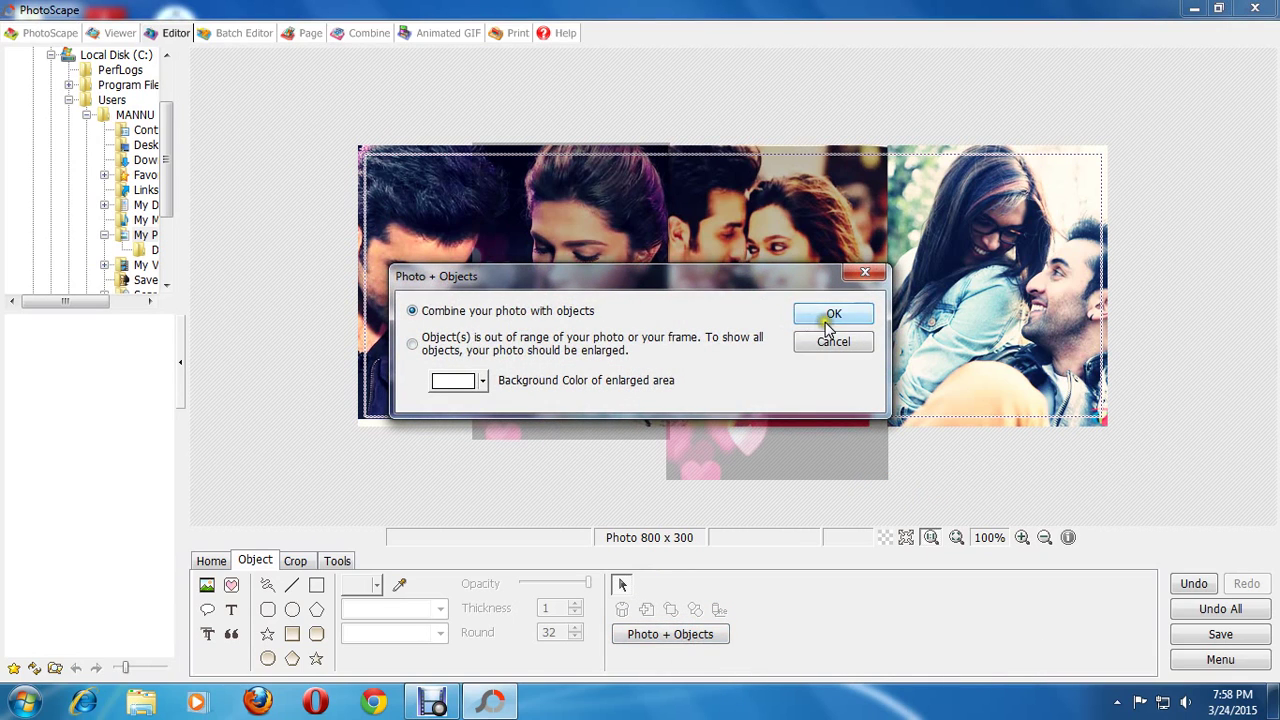
click(829, 318)
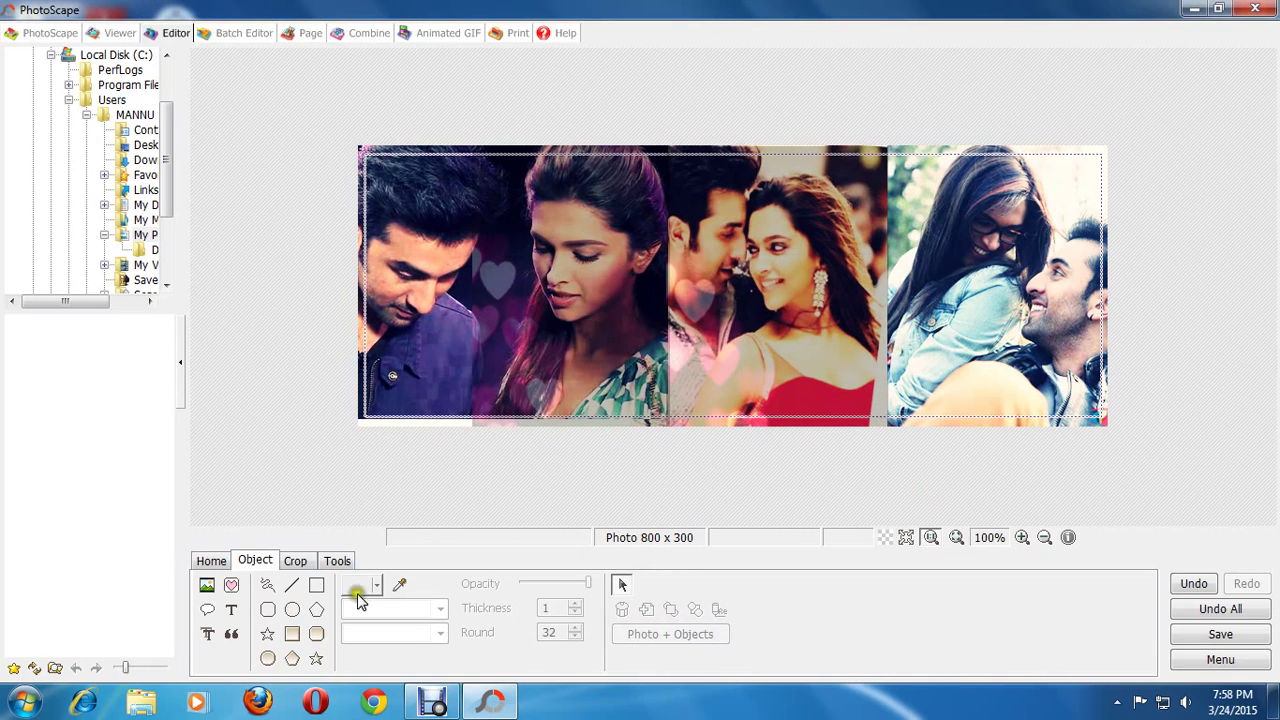
Insert butterflies image 24, move it over the lower right, and combine it in
click(206, 584)
click(255, 561)
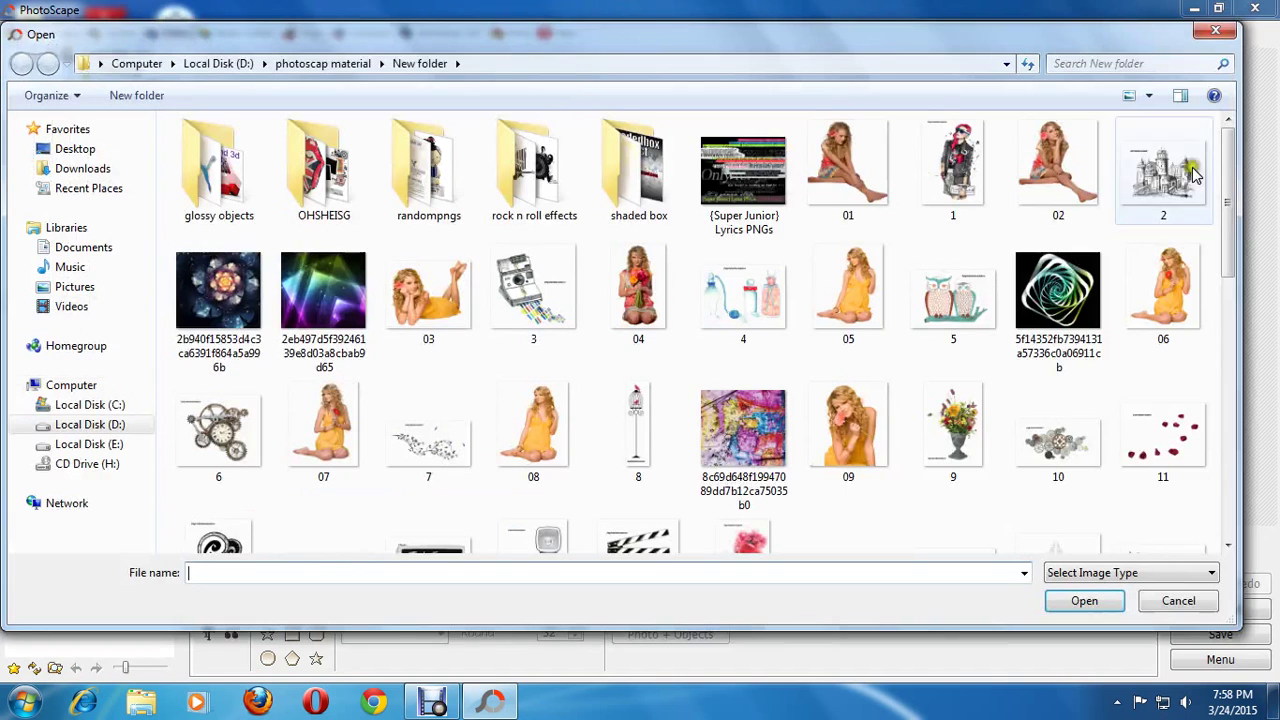
drag(1226, 168, 1218, 278)
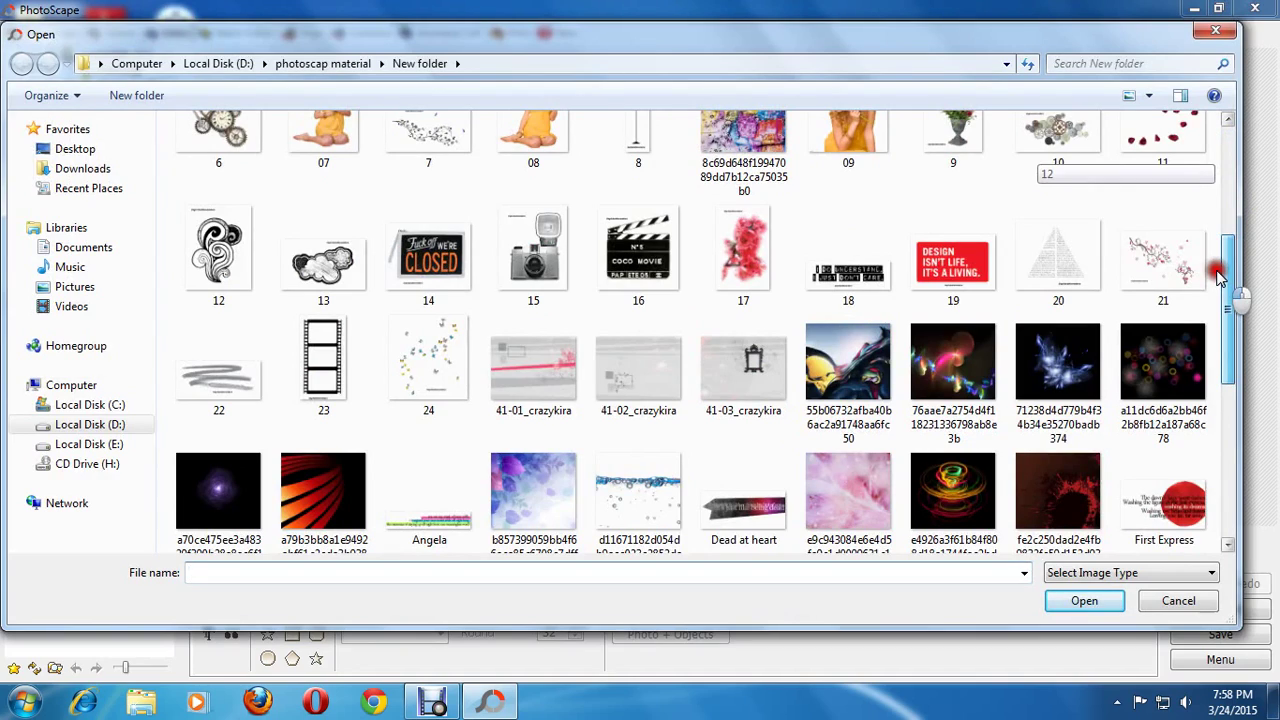
double_click(475, 375)
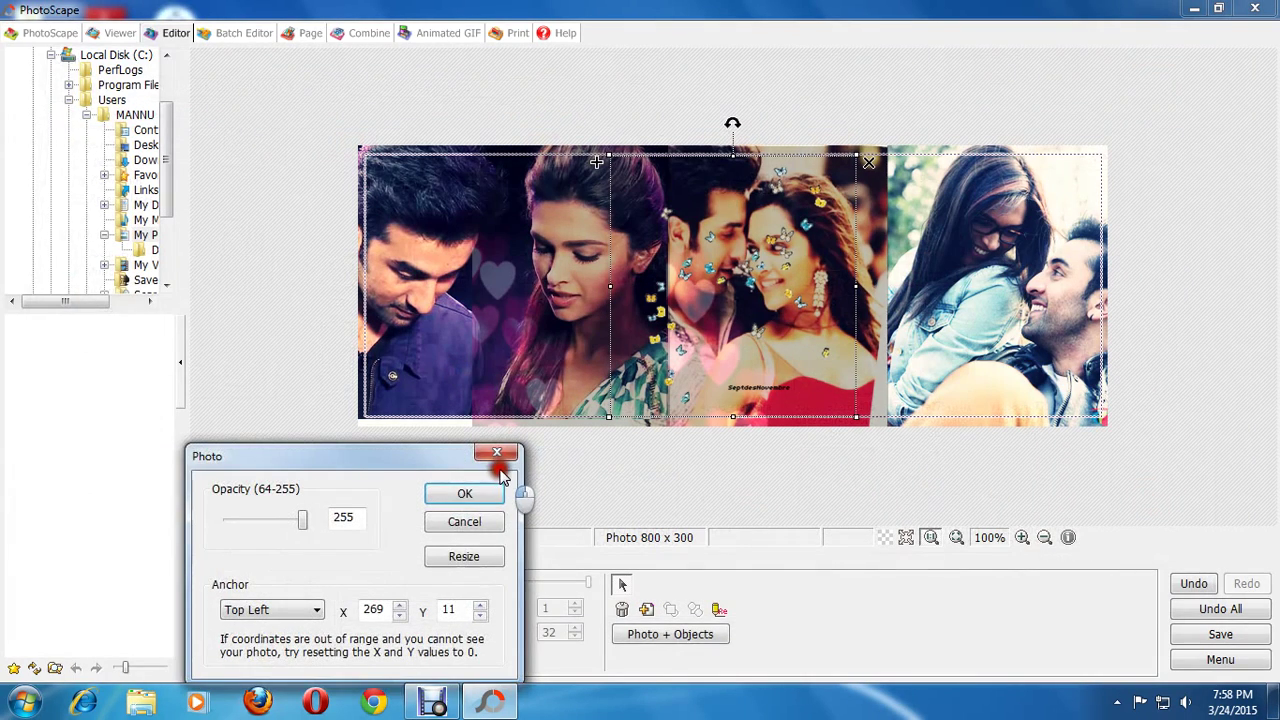
click(465, 493)
mouse_move(789, 371)
mouse_down()
mouse_move(970, 450)
mouse_move(941, 507)
mouse_up()
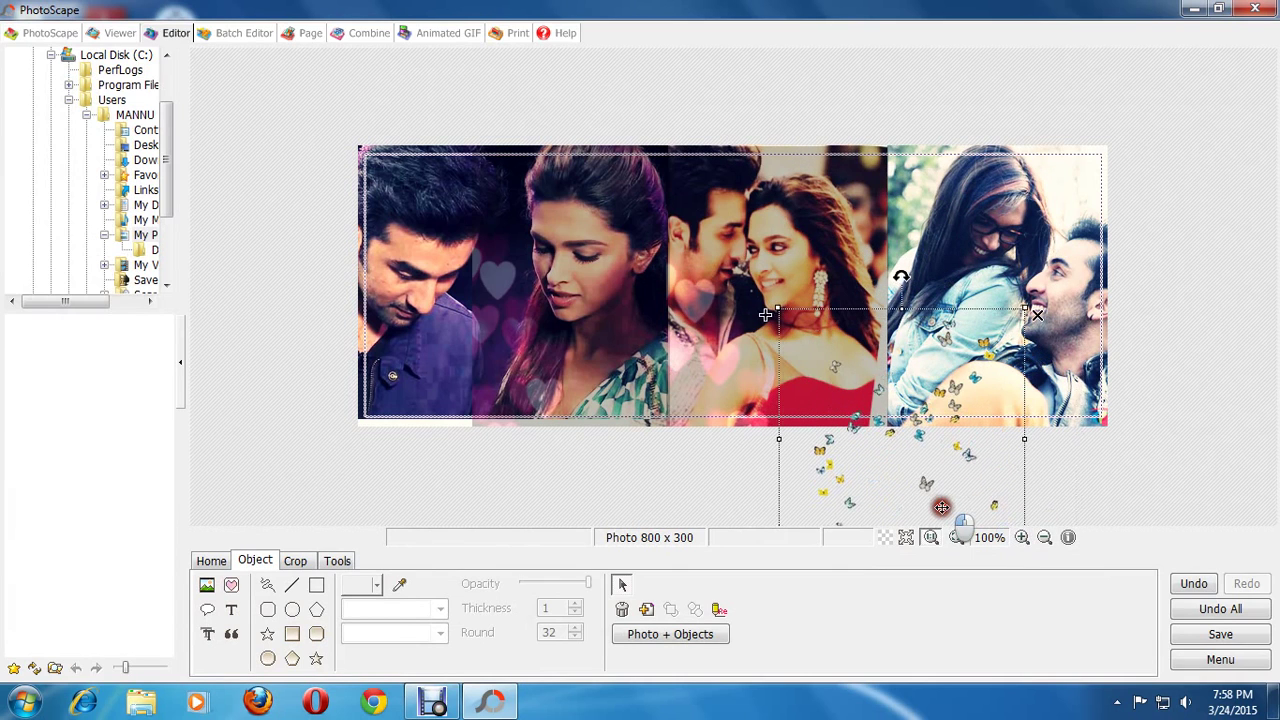
click(666, 634)
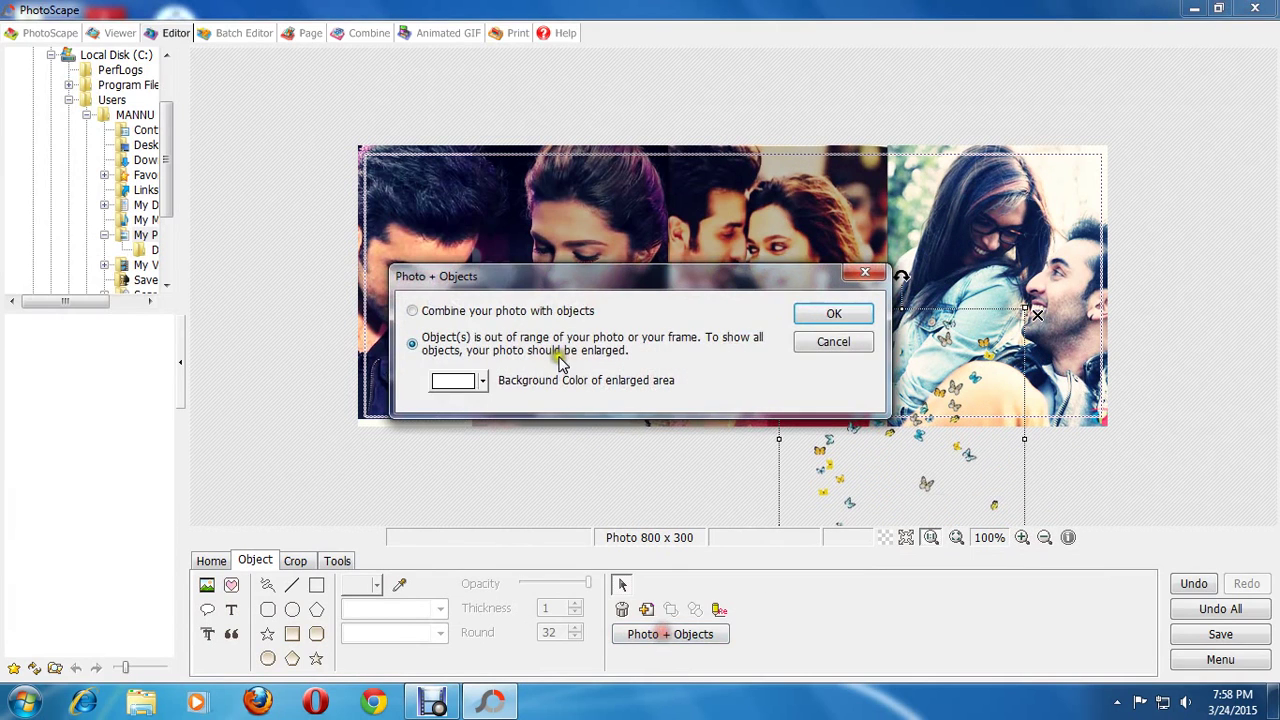
click(836, 316)
Insert the handwritten verse image from the photoscap material folder as a photo object
click(206, 584)
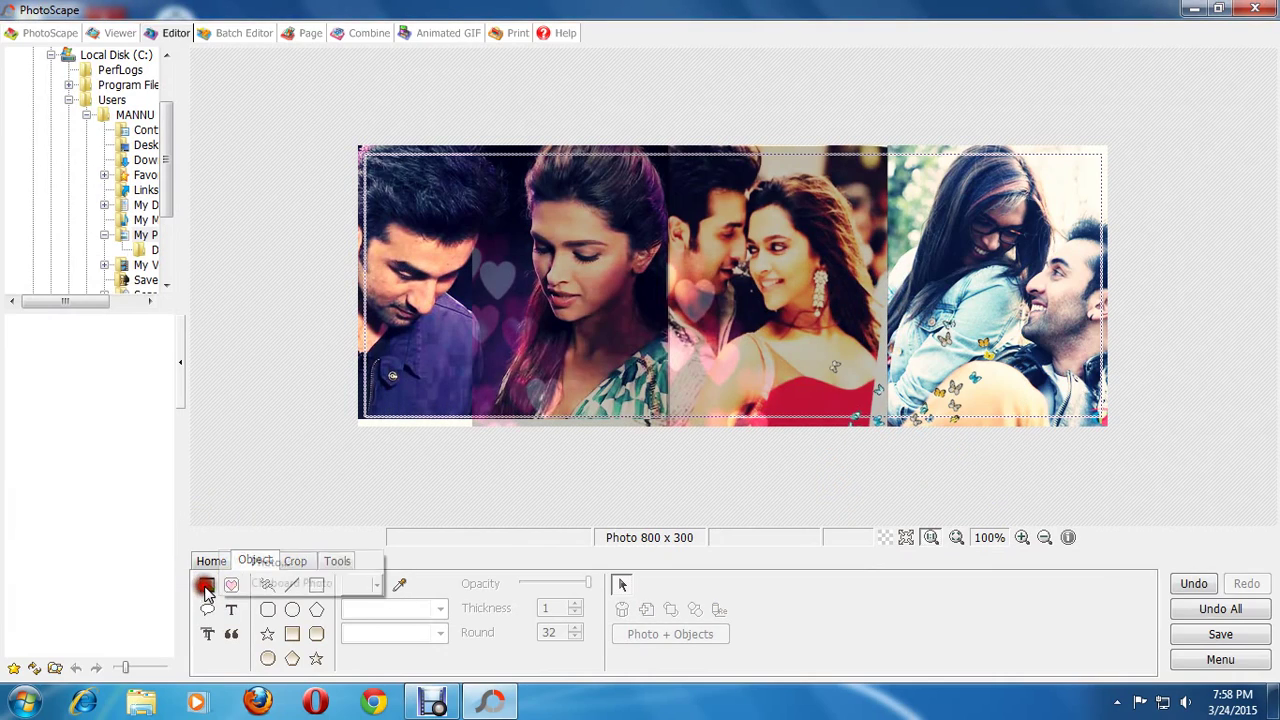
click(277, 563)
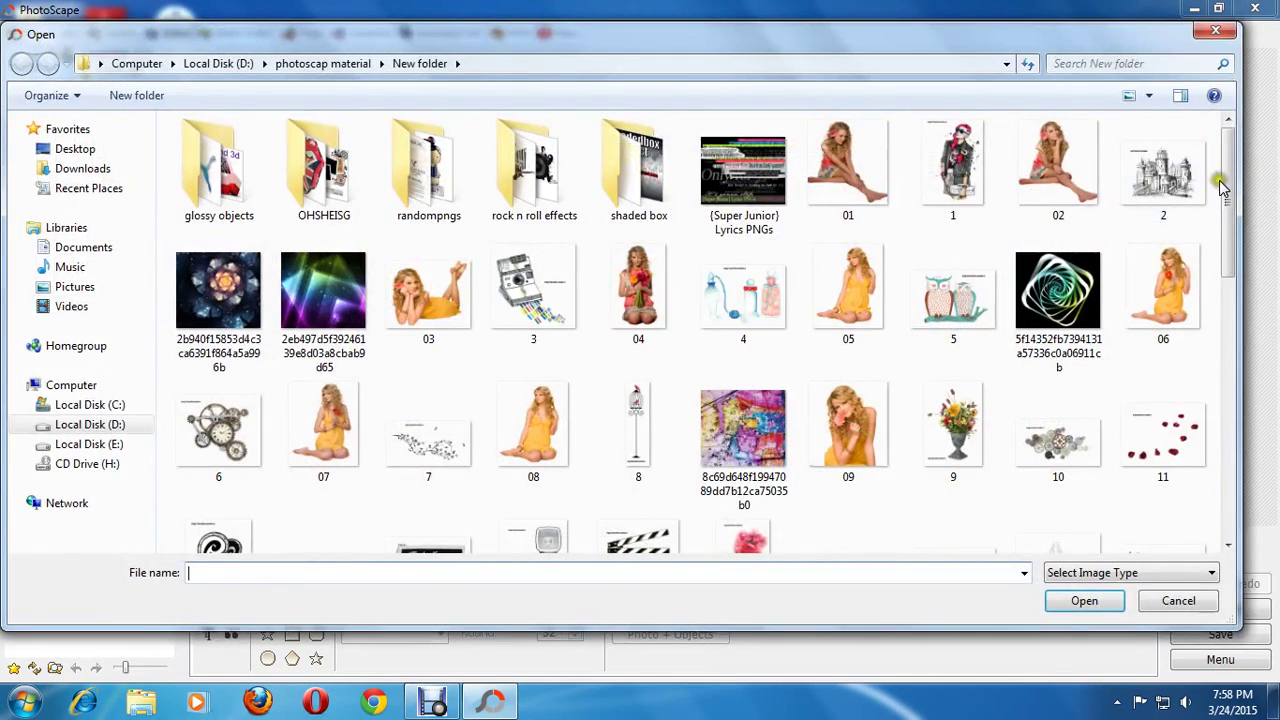
drag(1220, 187, 1228, 387)
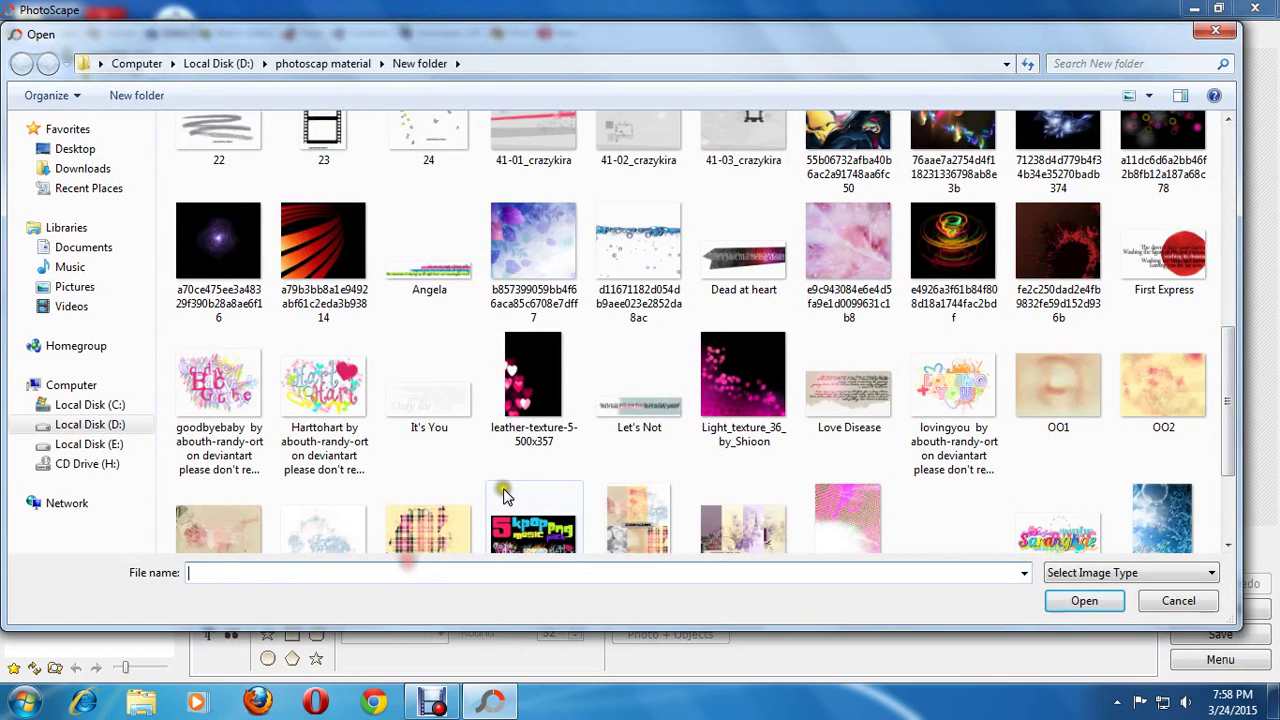
drag(1227, 402, 1228, 462)
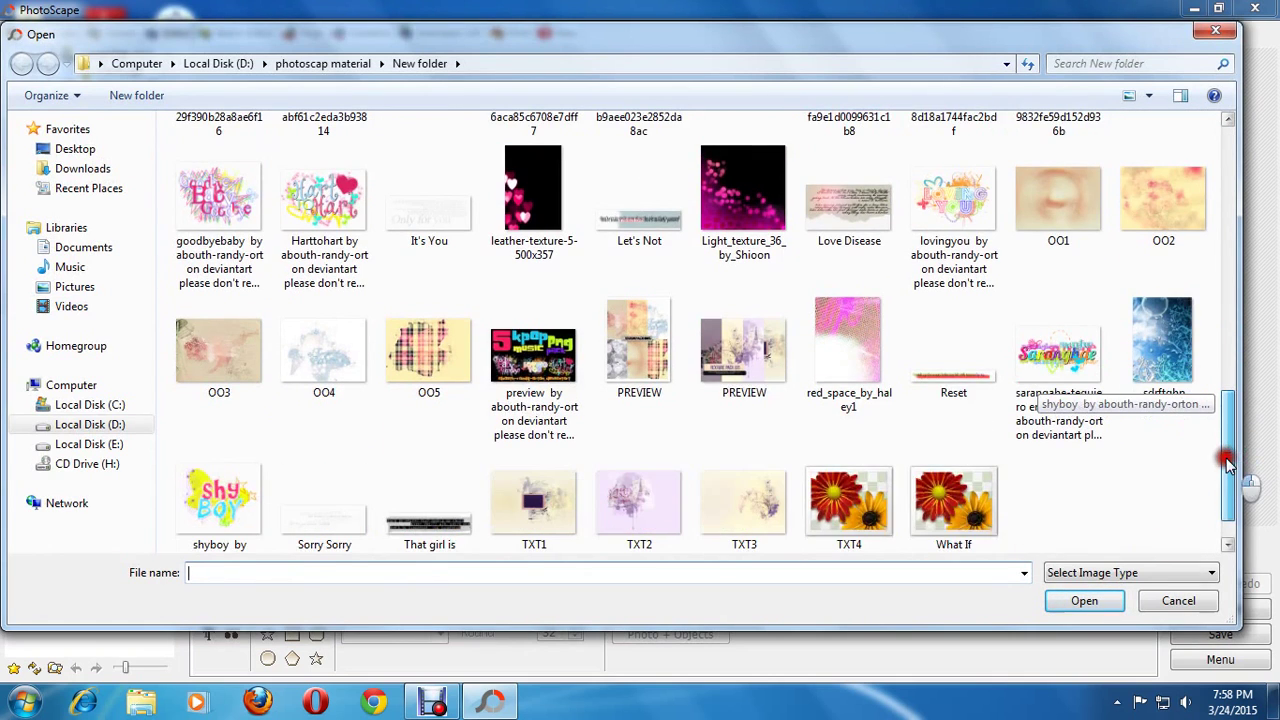
click(320, 63)
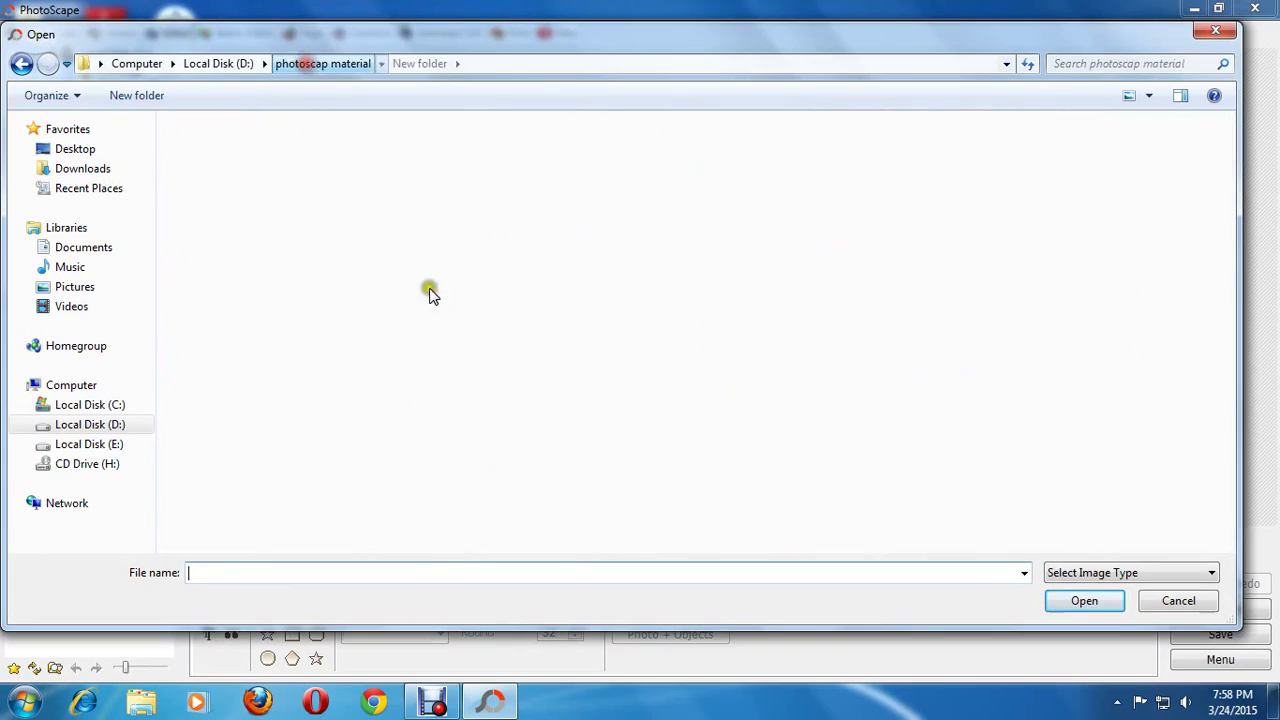
scroll(390, 375, down, 3)
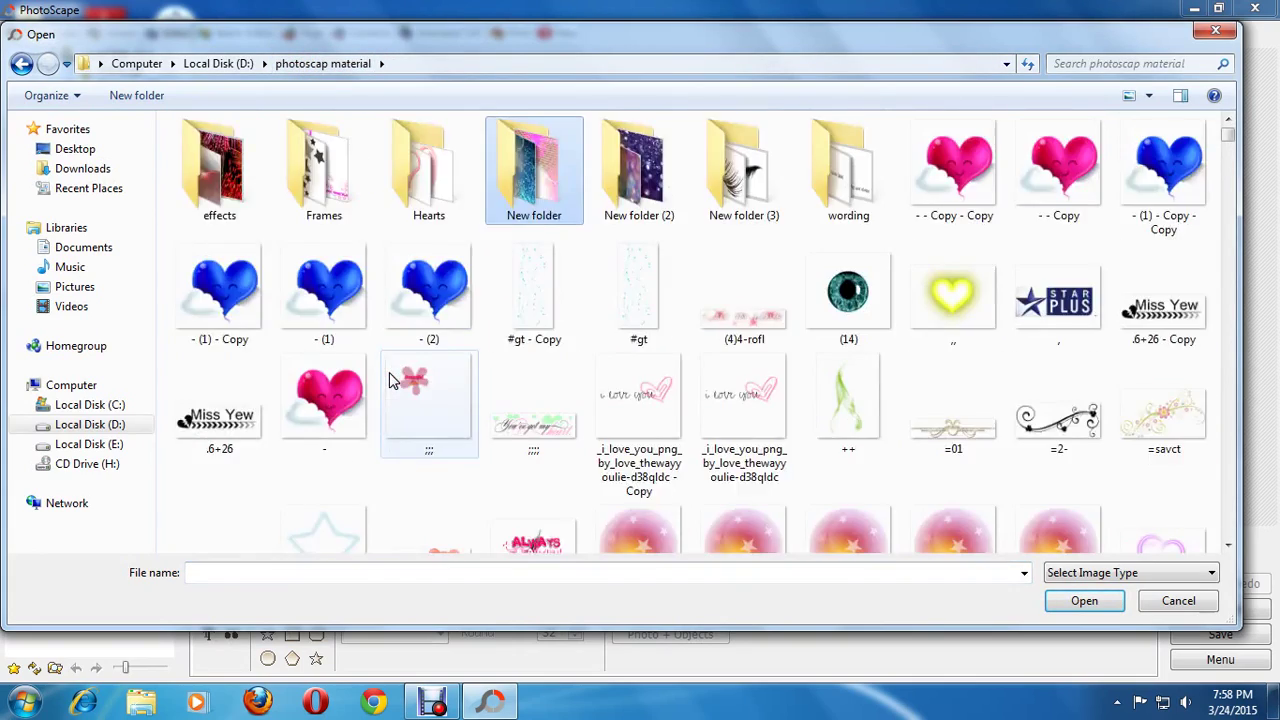
scroll(390, 375, down, 10)
scroll(442, 462, down, 5)
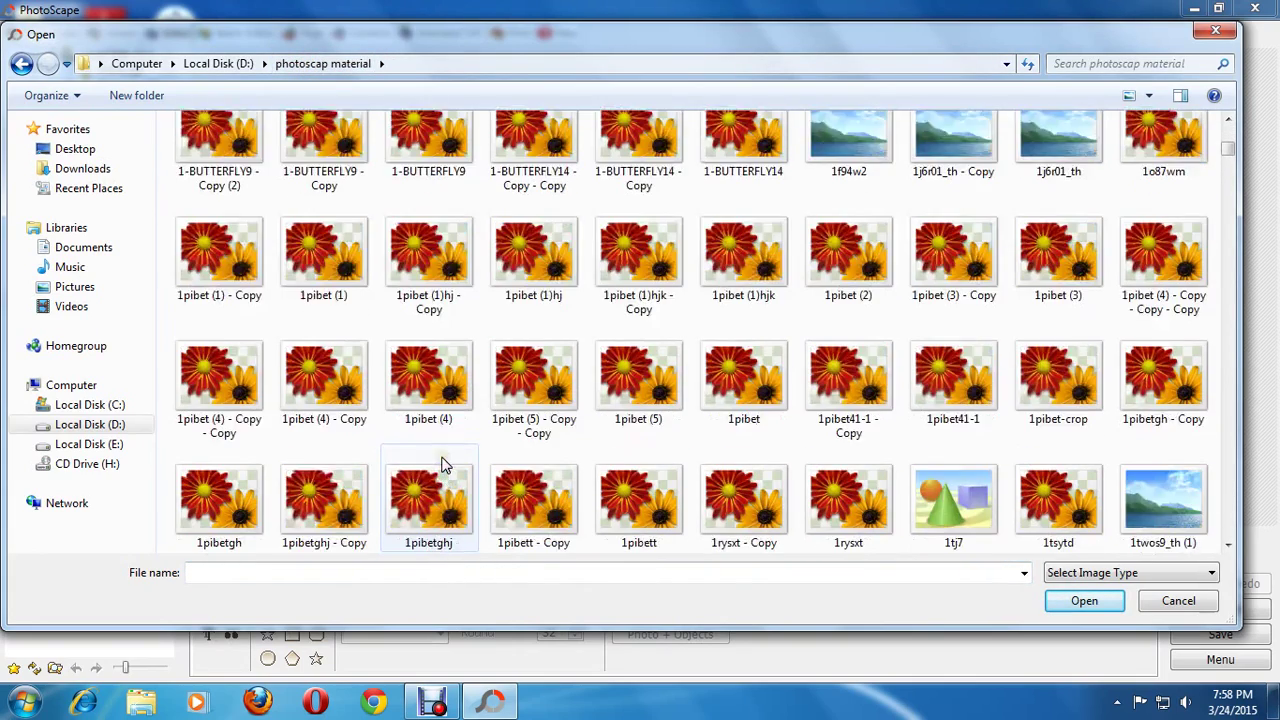
double_click(428, 265)
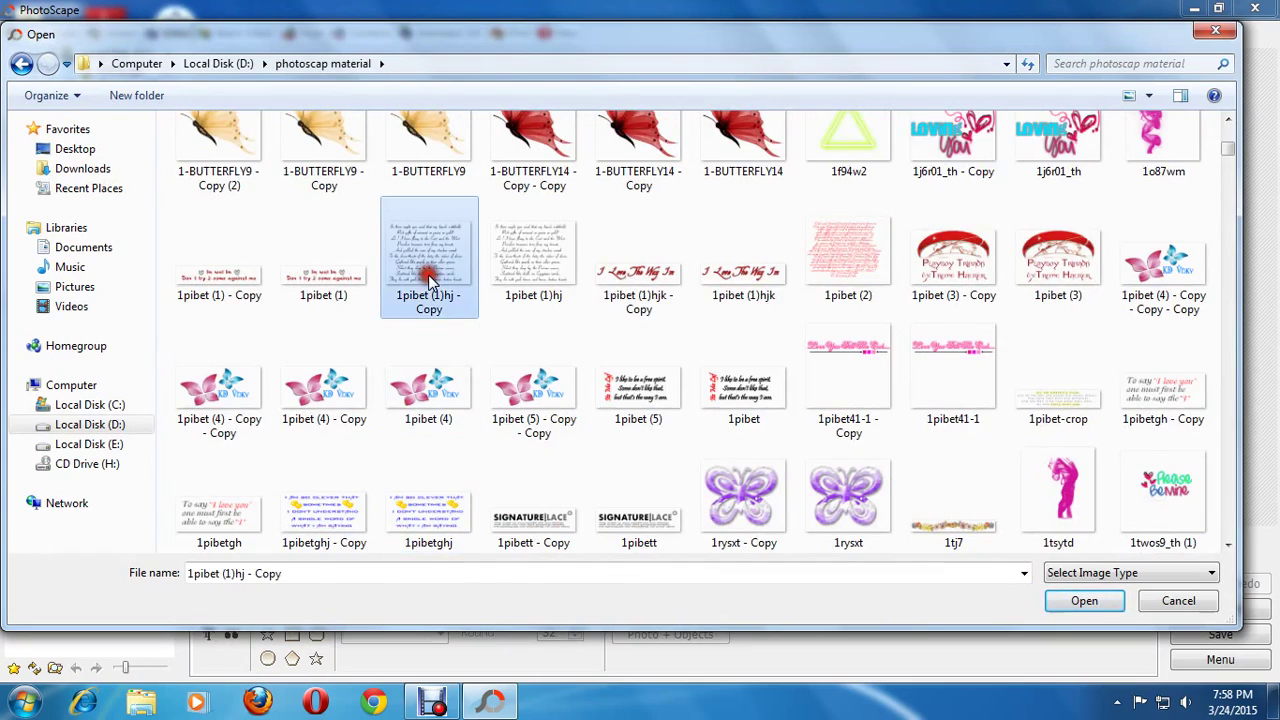
click(490, 490)
Shrink the verse overlay and move it onto the top of the right-hand photo
mouse_move(668, 322)
mouse_down()
mouse_move(626, 366)
mouse_move(791, 398)
mouse_up()
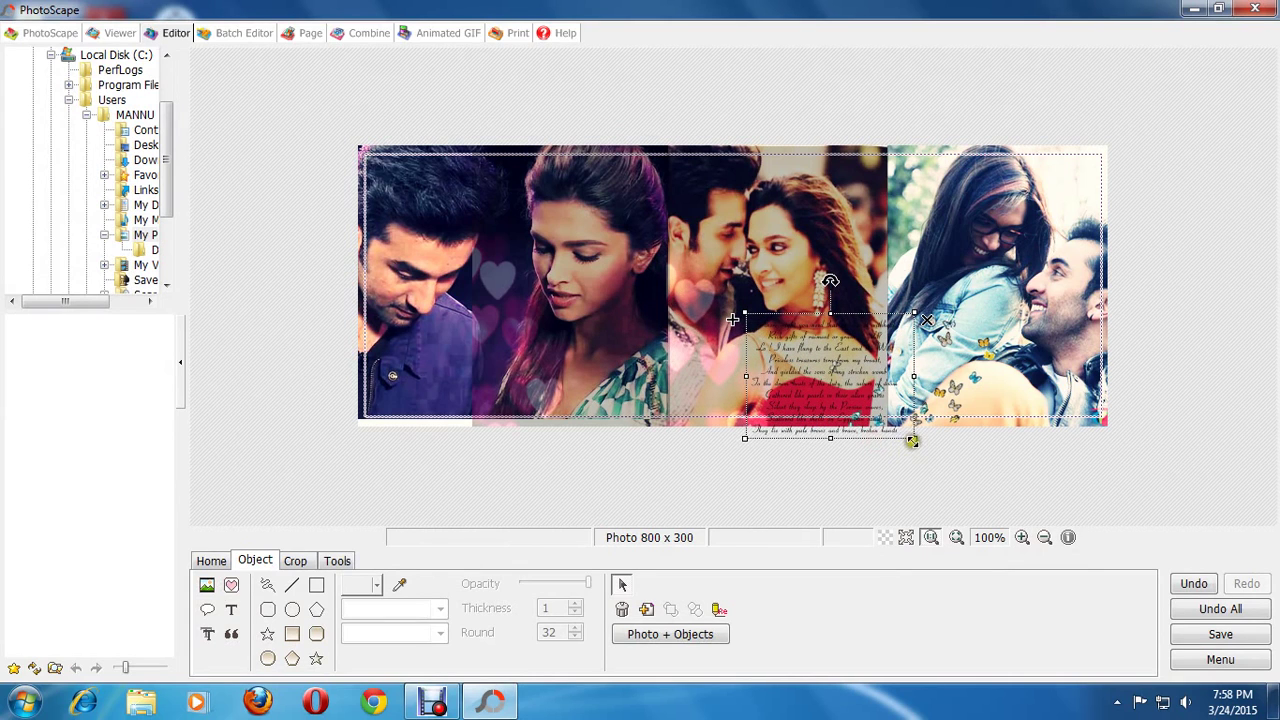
drag(912, 440, 883, 415)
mouse_move(823, 381)
mouse_down()
mouse_move(896, 222)
mouse_move(940, 245)
mouse_up()
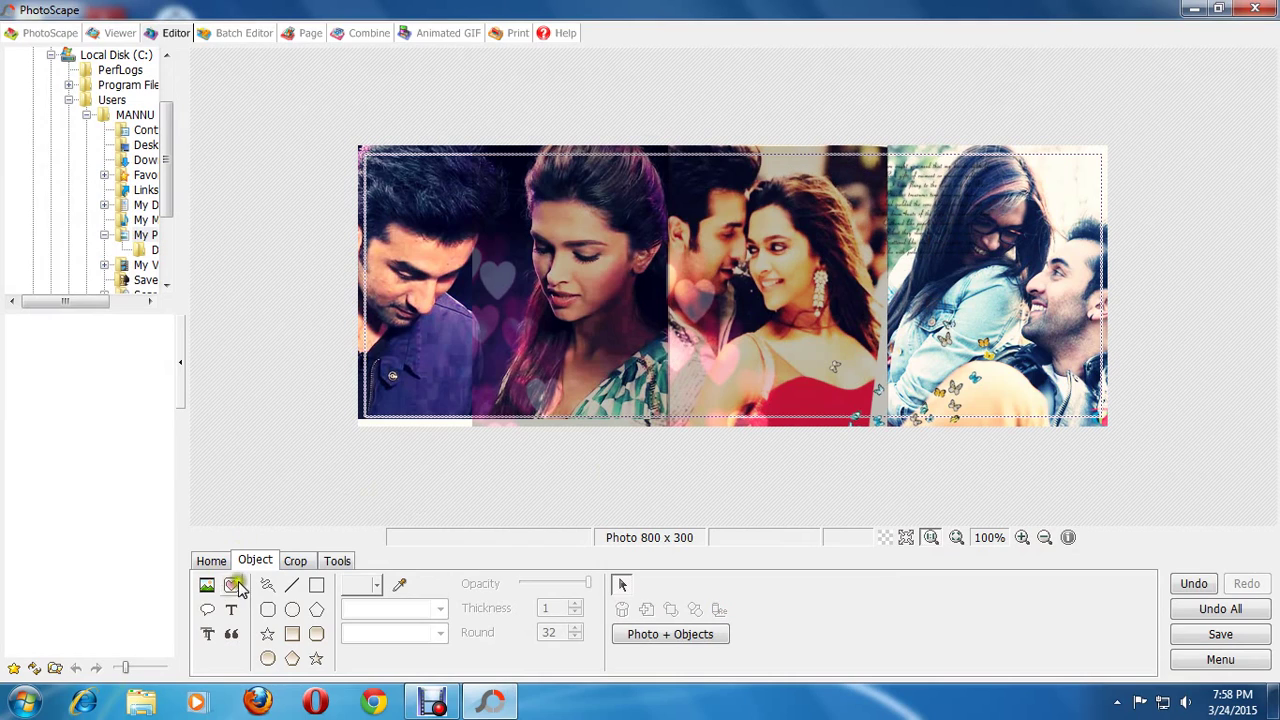
Browse the photo-object file dialog down to the Untitled-1 (1) image
click(206, 588)
click(262, 562)
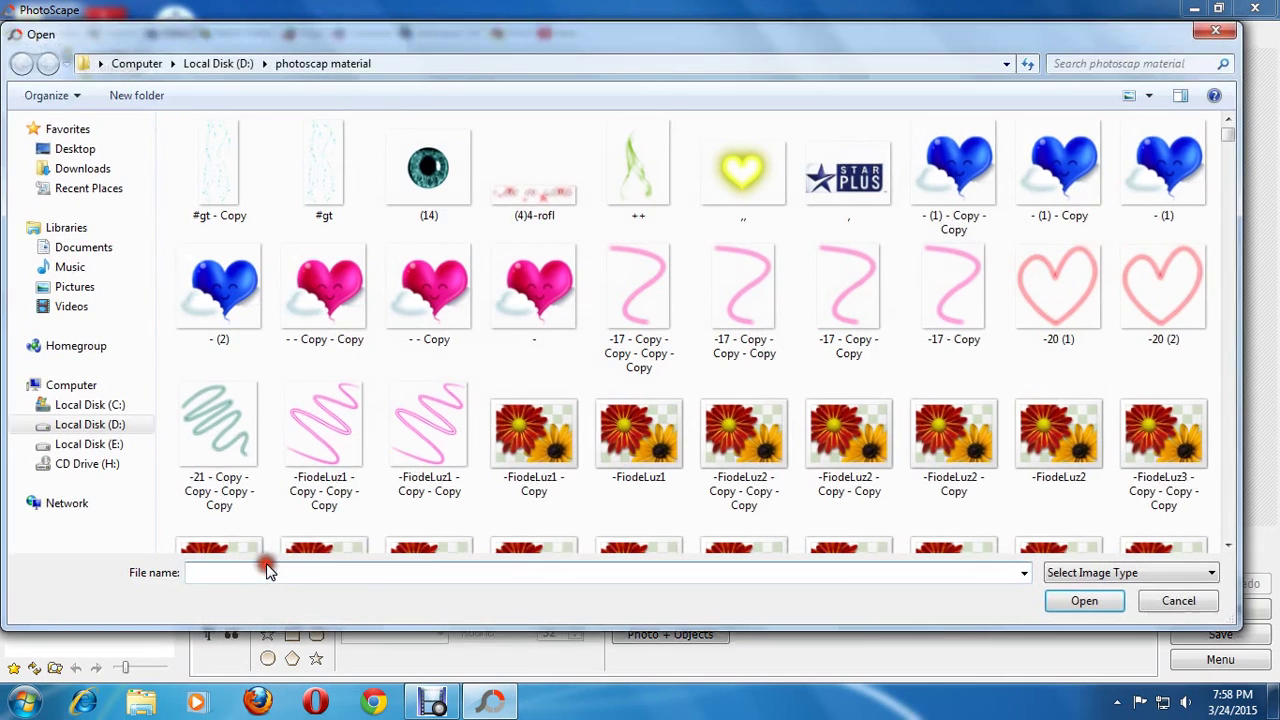
drag(1228, 140, 1188, 448)
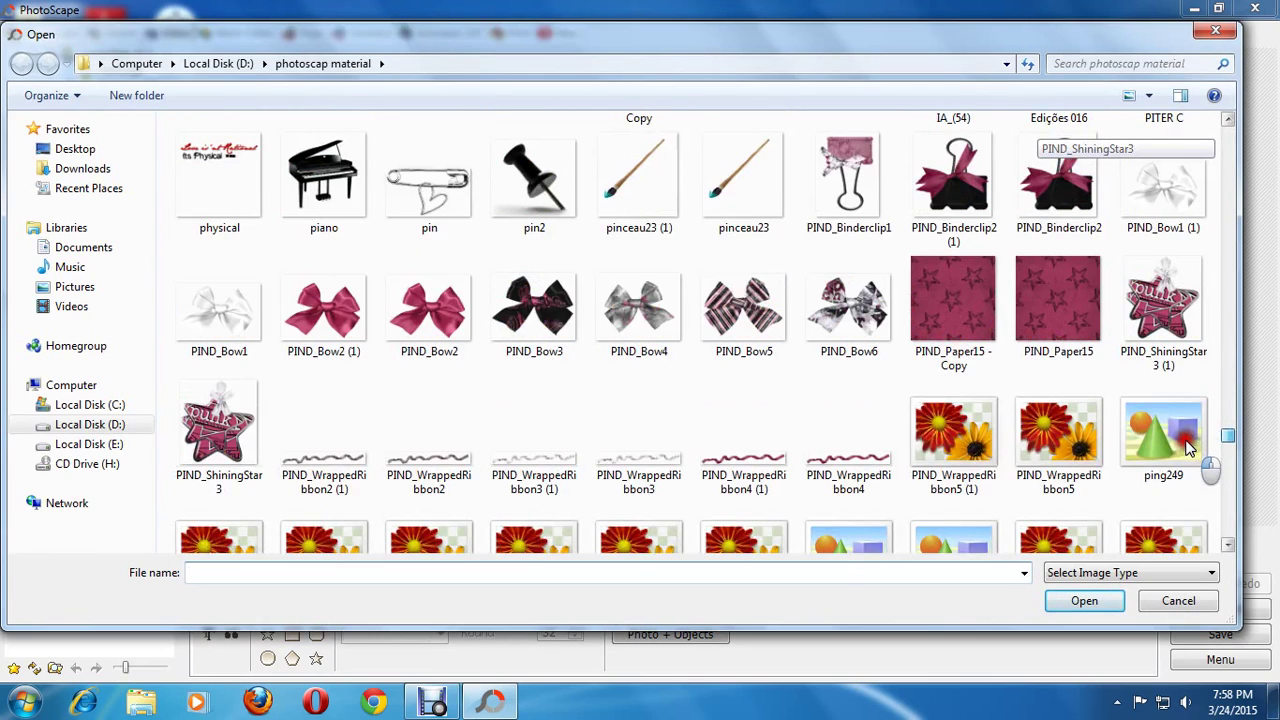
drag(1188, 448, 1192, 484)
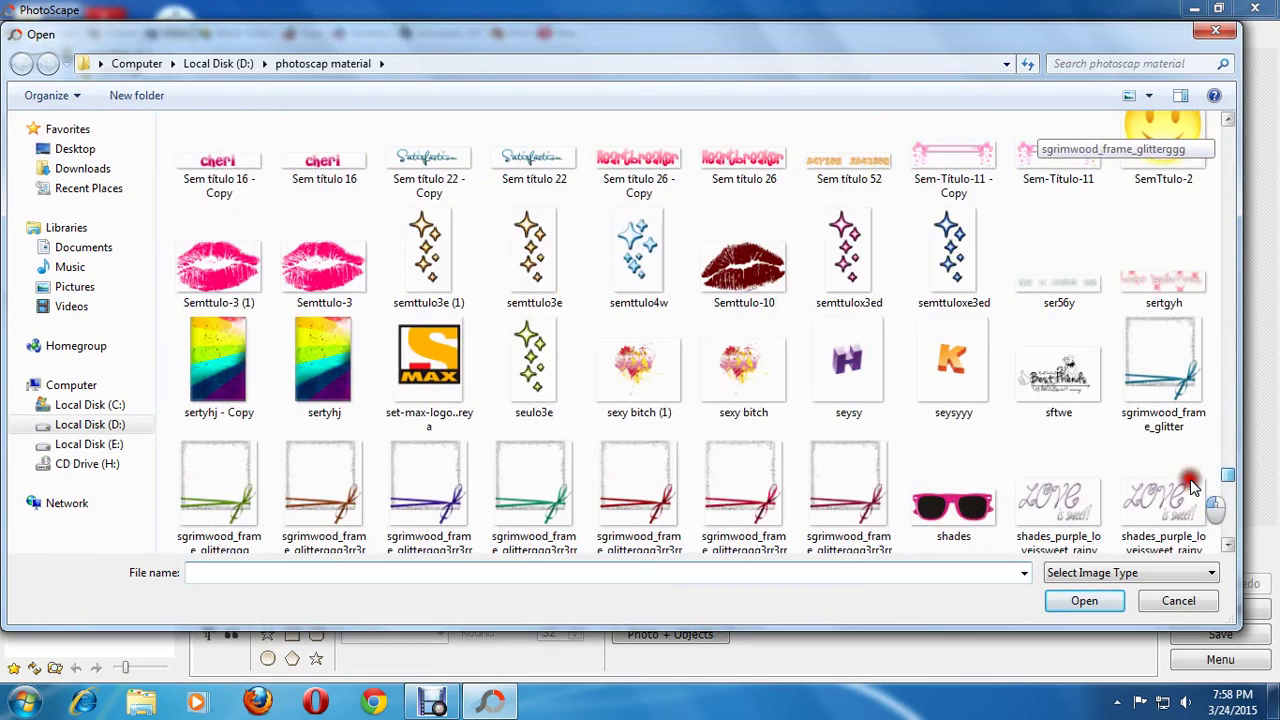
click(768, 416)
scroll(768, 416, down, 2)
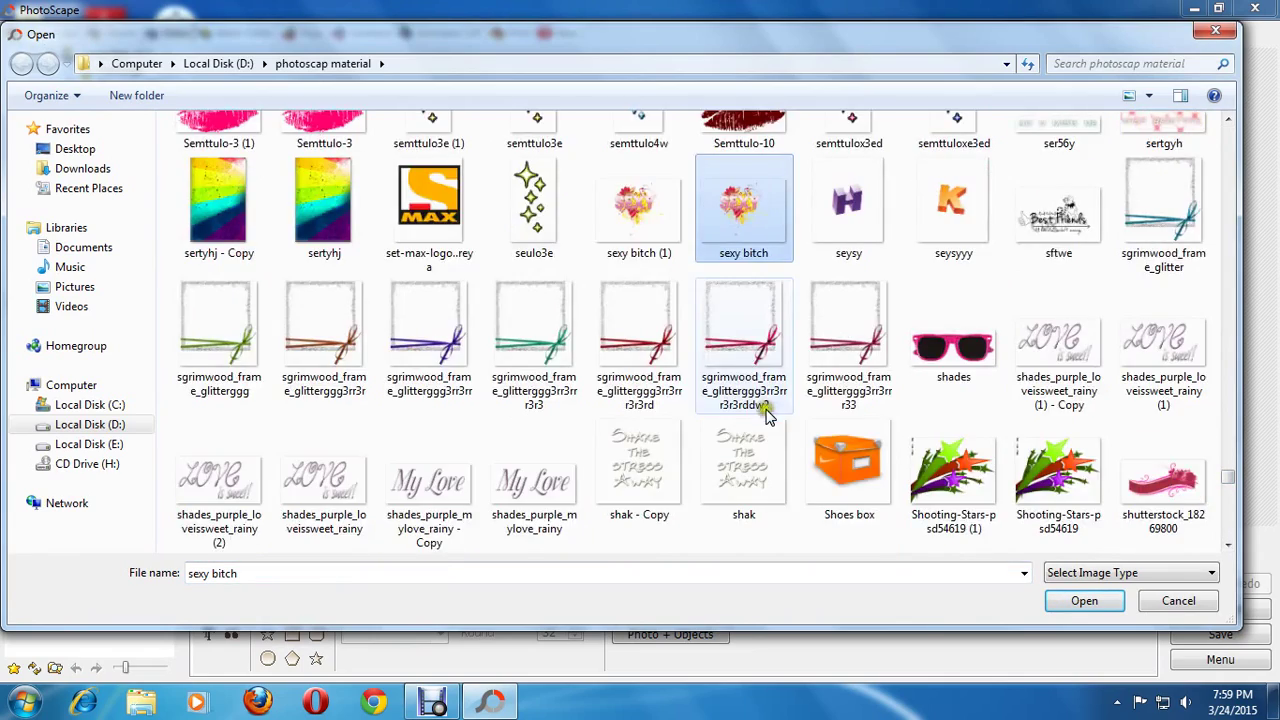
scroll(768, 430, down, 5)
scroll(768, 435, down, 5)
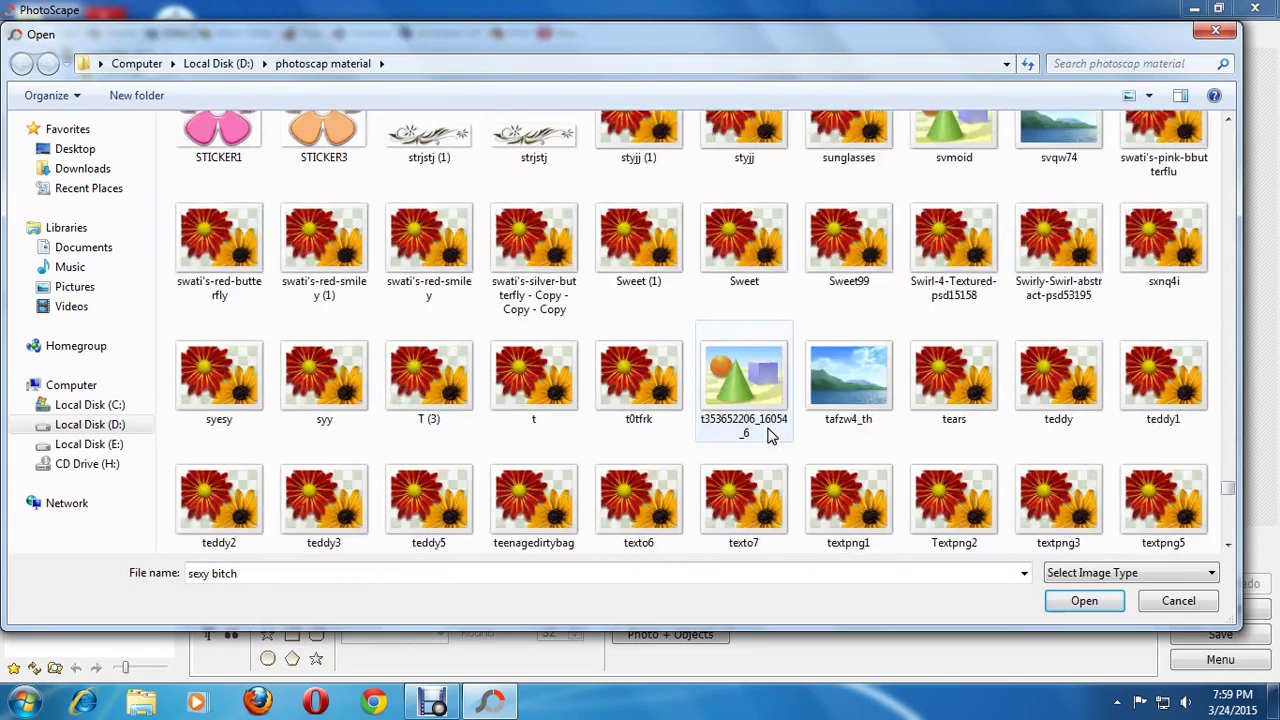
scroll(768, 435, down, 2)
scroll(768, 435, down, 3)
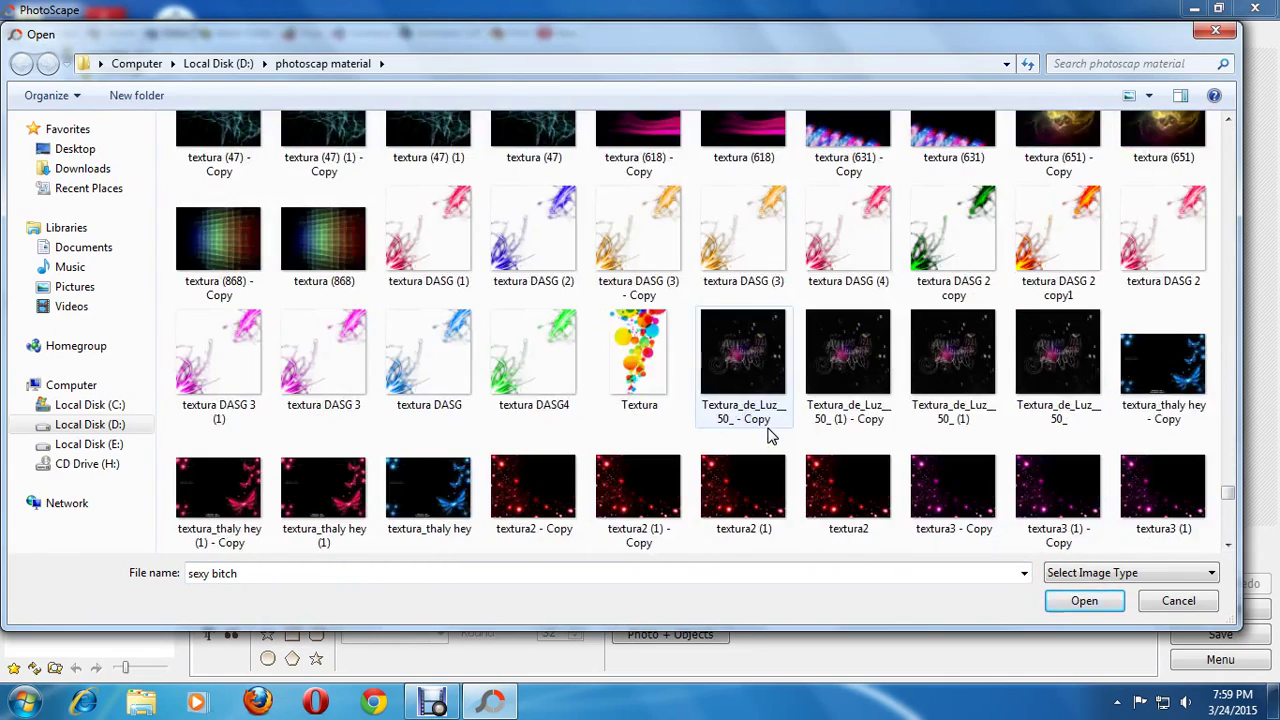
scroll(768, 435, down, 5)
scroll(768, 435, down, 3)
scroll(768, 435, down, 5)
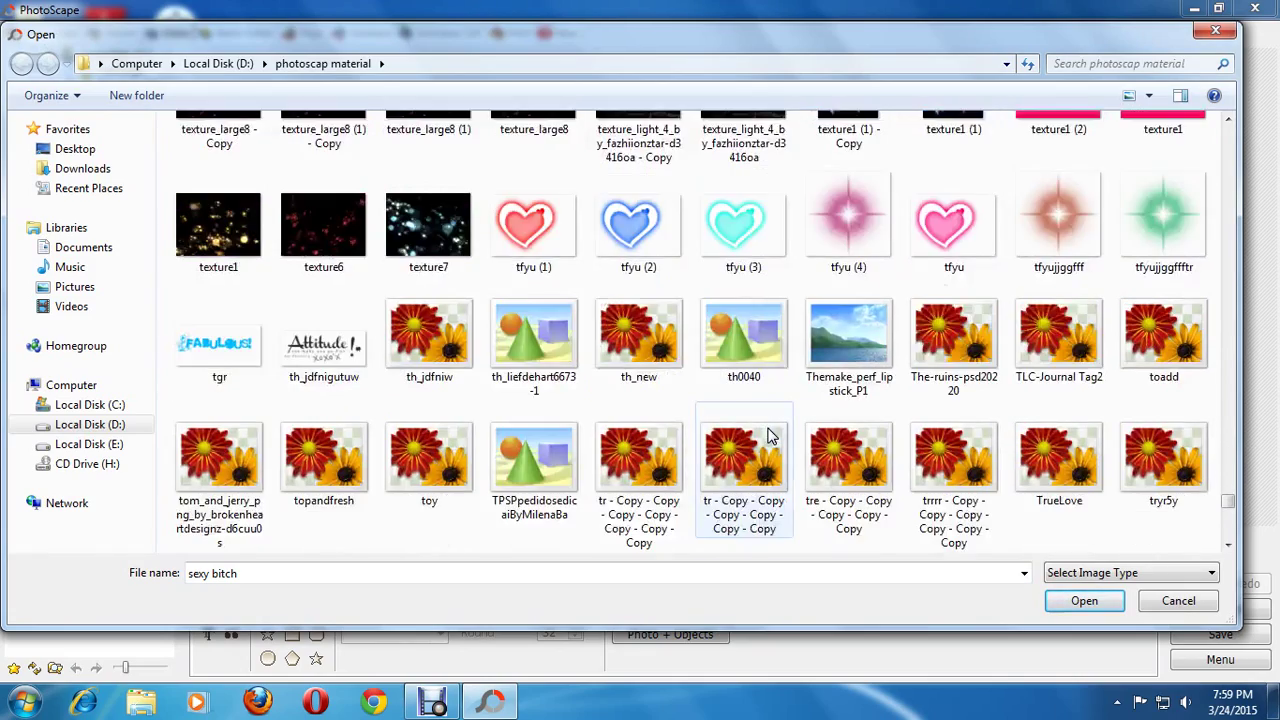
scroll(768, 435, down, 5)
scroll(768, 435, up, 2)
scroll(768, 435, up, 5)
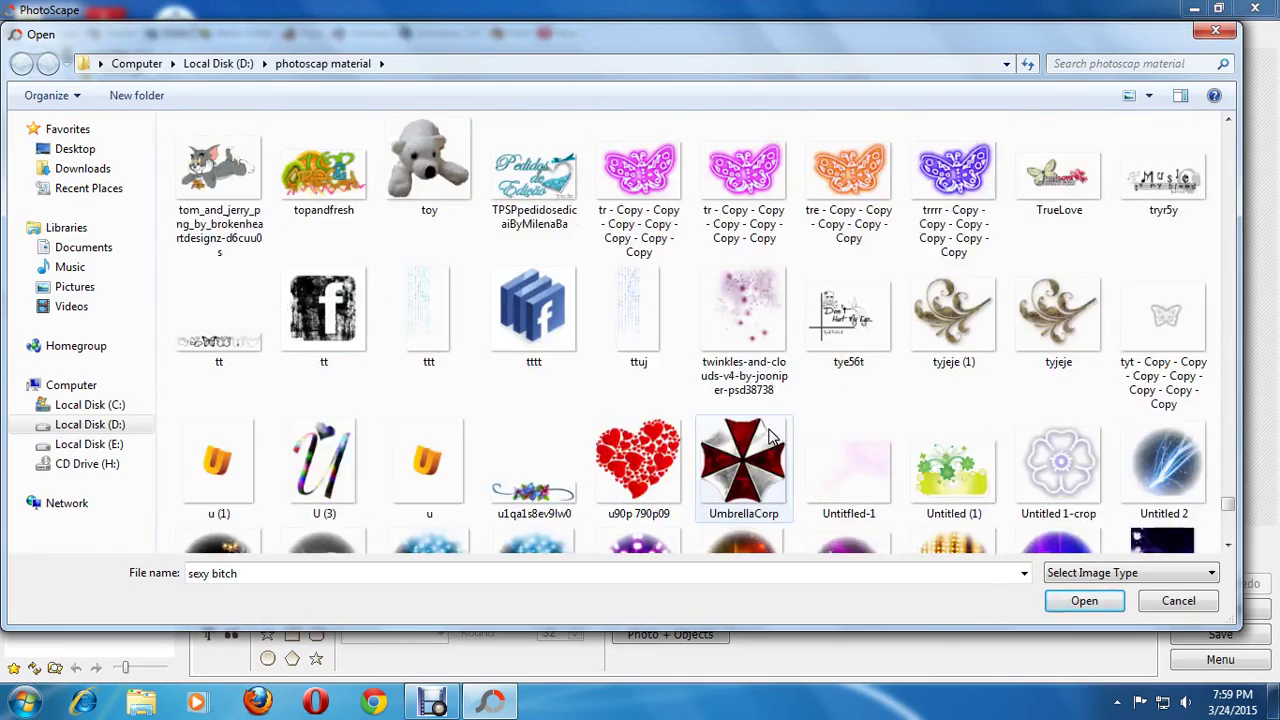
scroll(768, 435, up, 3)
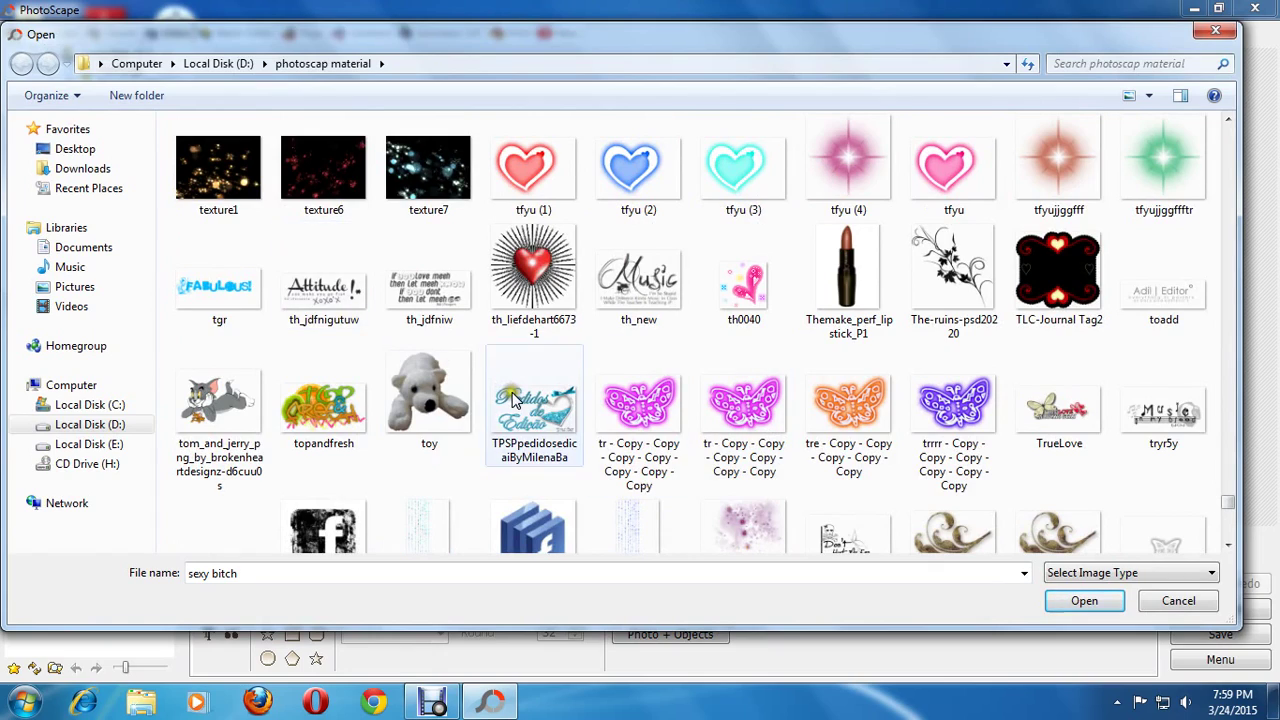
scroll(464, 380, down, 3)
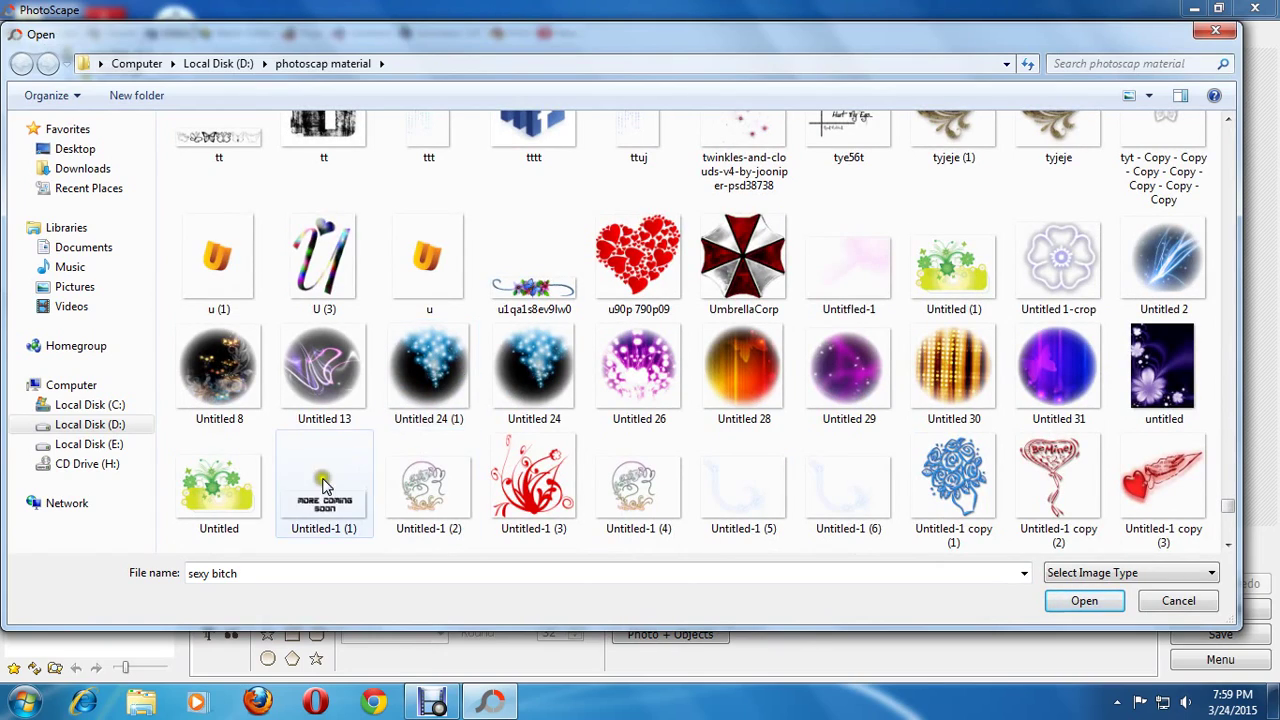
Insert Untitled-1 (1), place MORE COMING SOON on the middle photo, then delete it
double_click(324, 490)
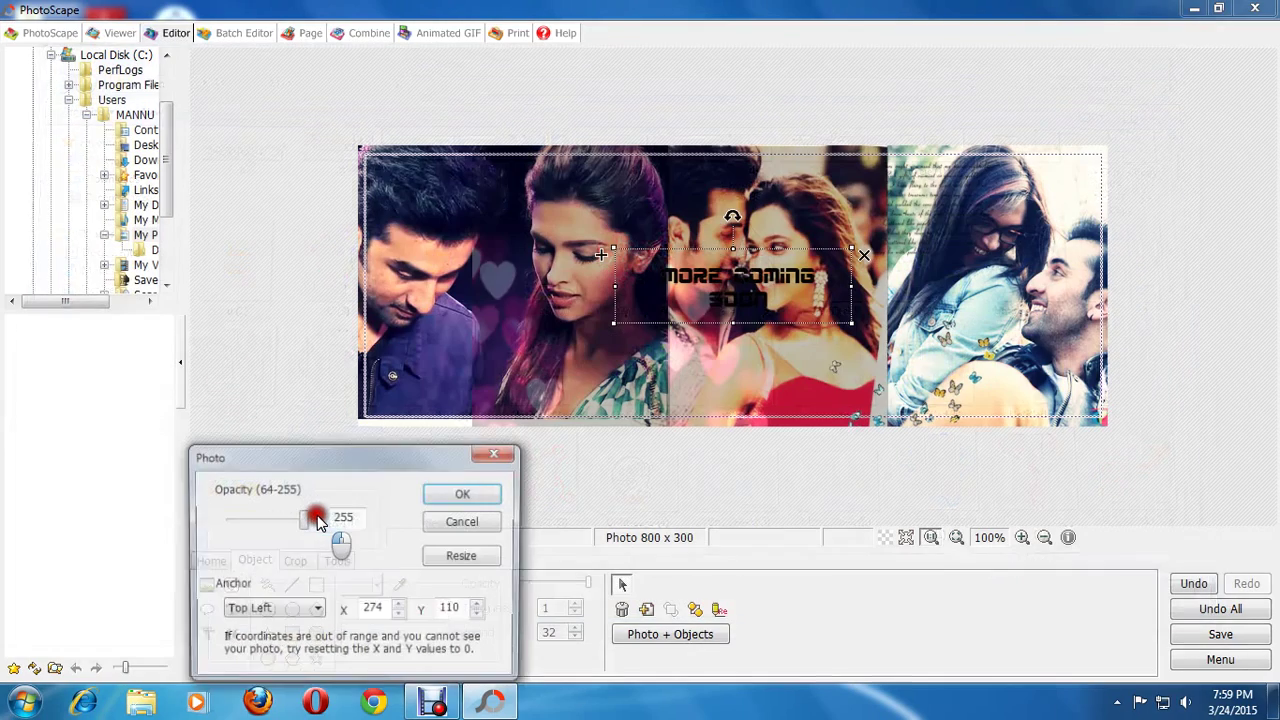
click(450, 494)
drag(733, 303, 817, 380)
click(948, 330)
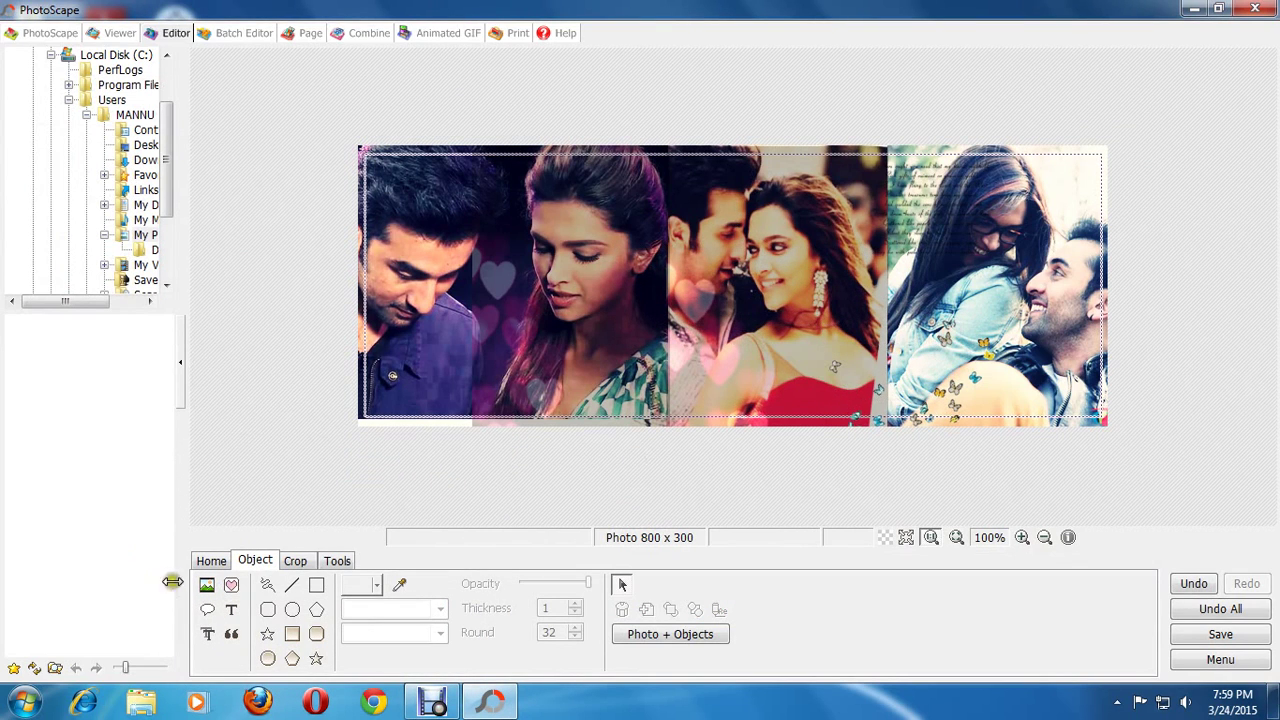
Browse the photo-object file dialog past w9yz9w to find the ykiy wording image
click(206, 584)
click(265, 563)
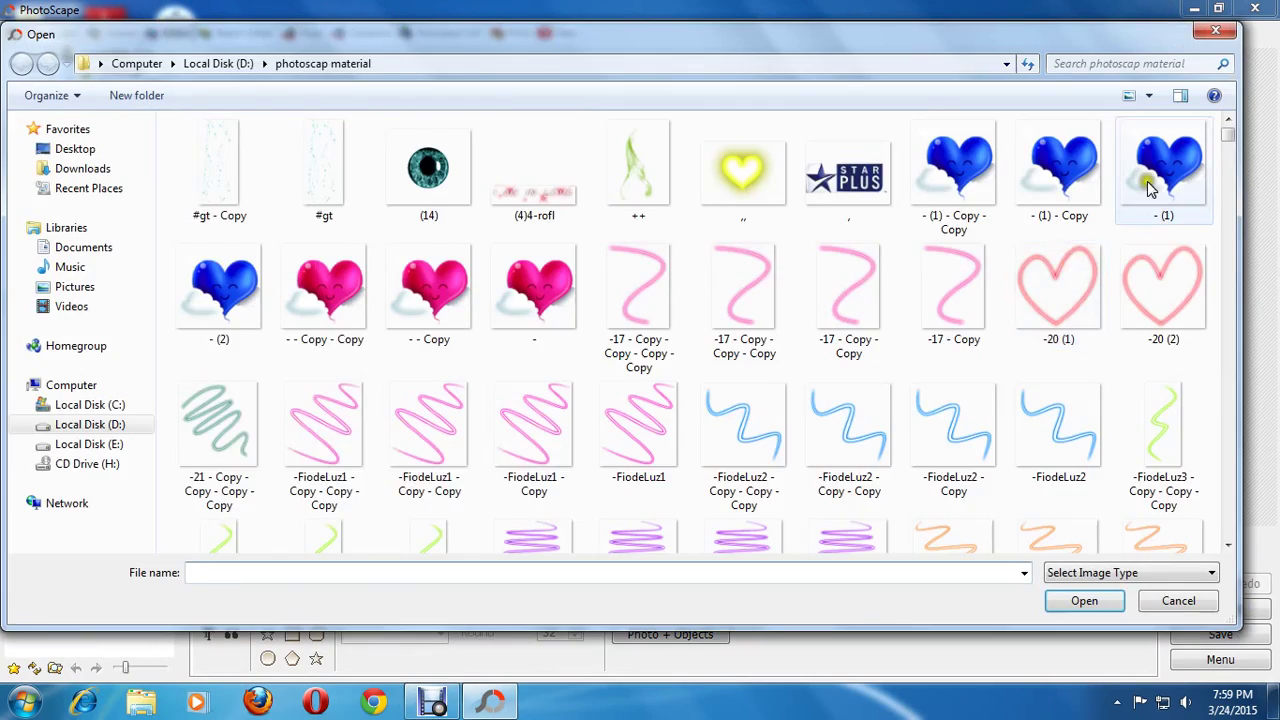
drag(1228, 135, 1150, 525)
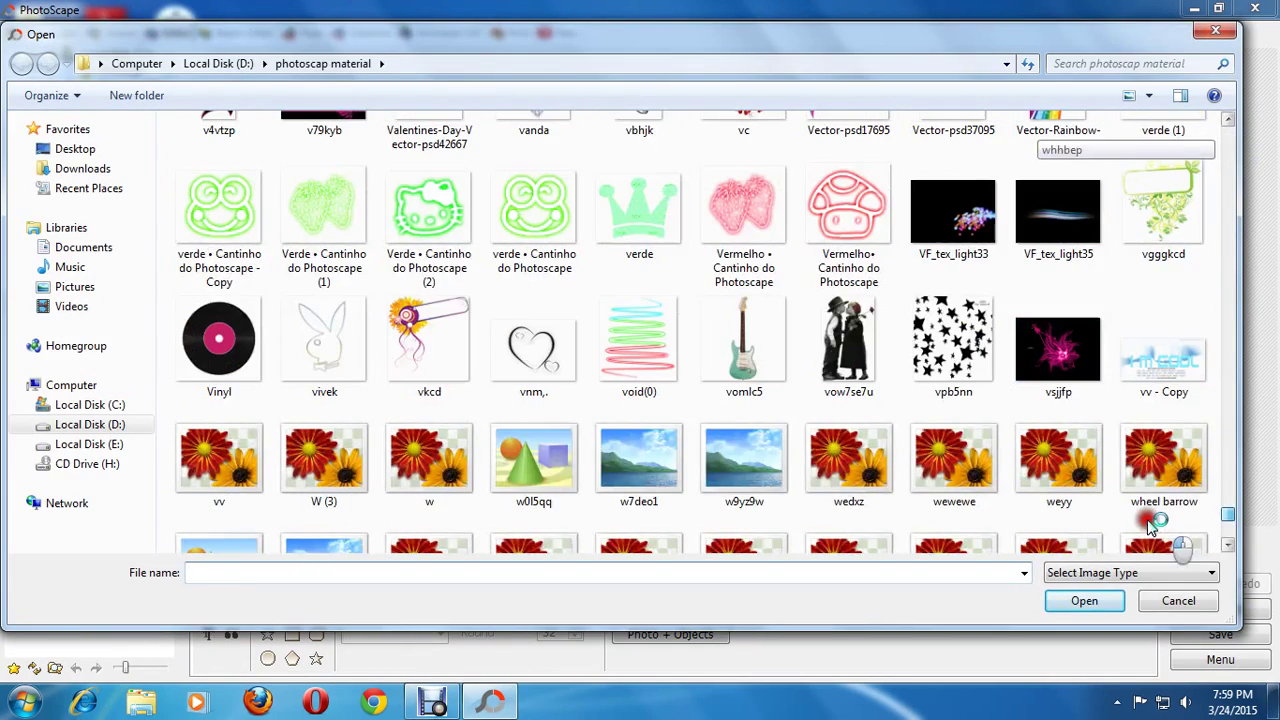
click(729, 404)
scroll(729, 404, down, 3)
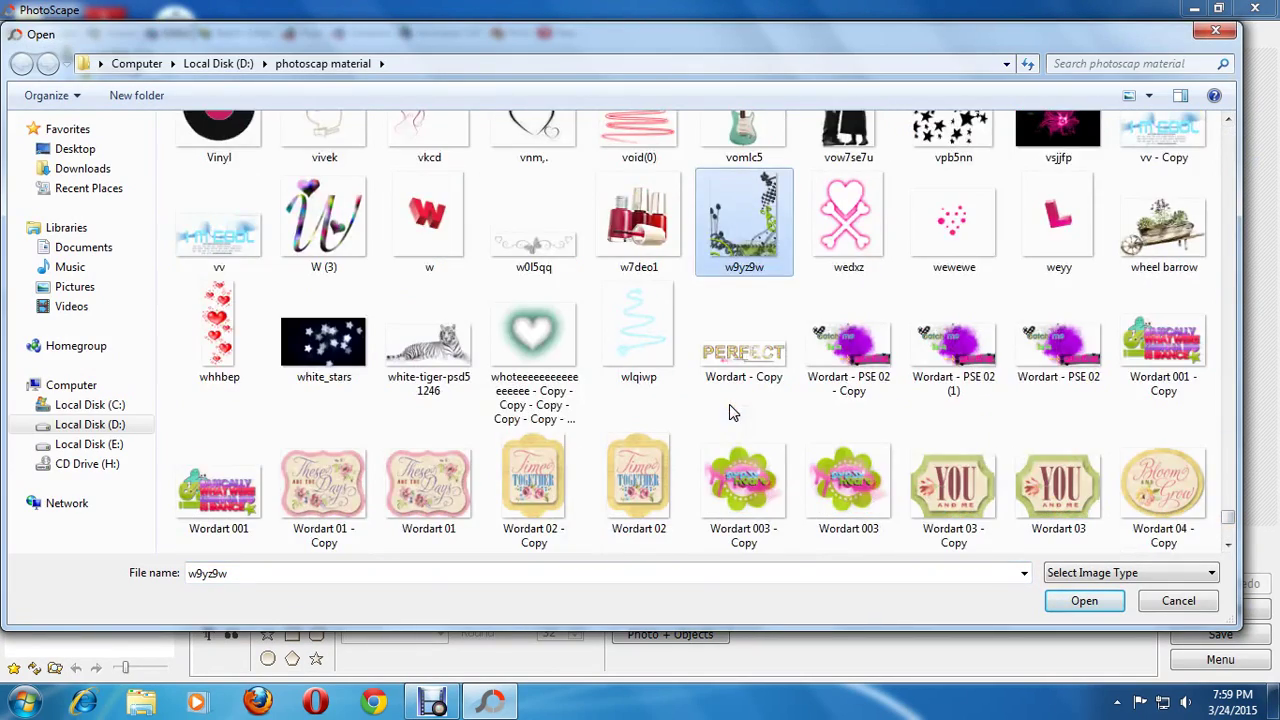
scroll(729, 404, down, 3)
scroll(950, 460, down, 3)
scroll(1187, 515, down, 1)
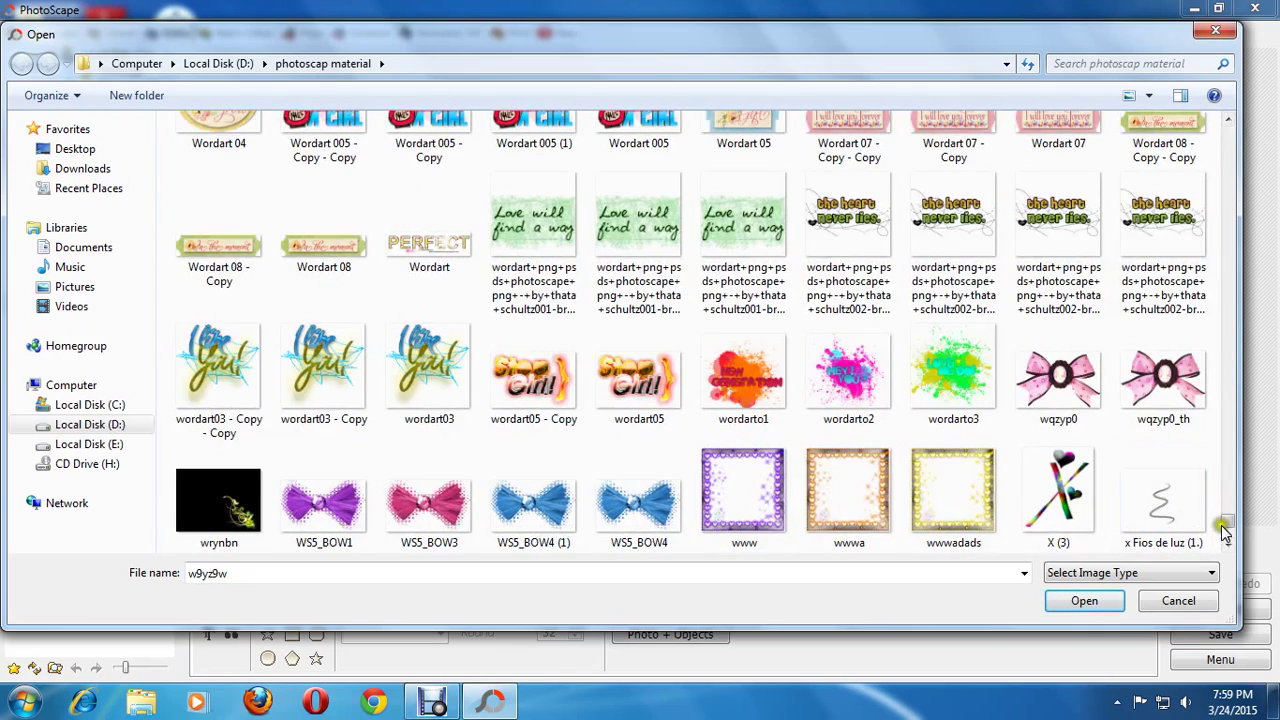
drag(1225, 530, 1230, 537)
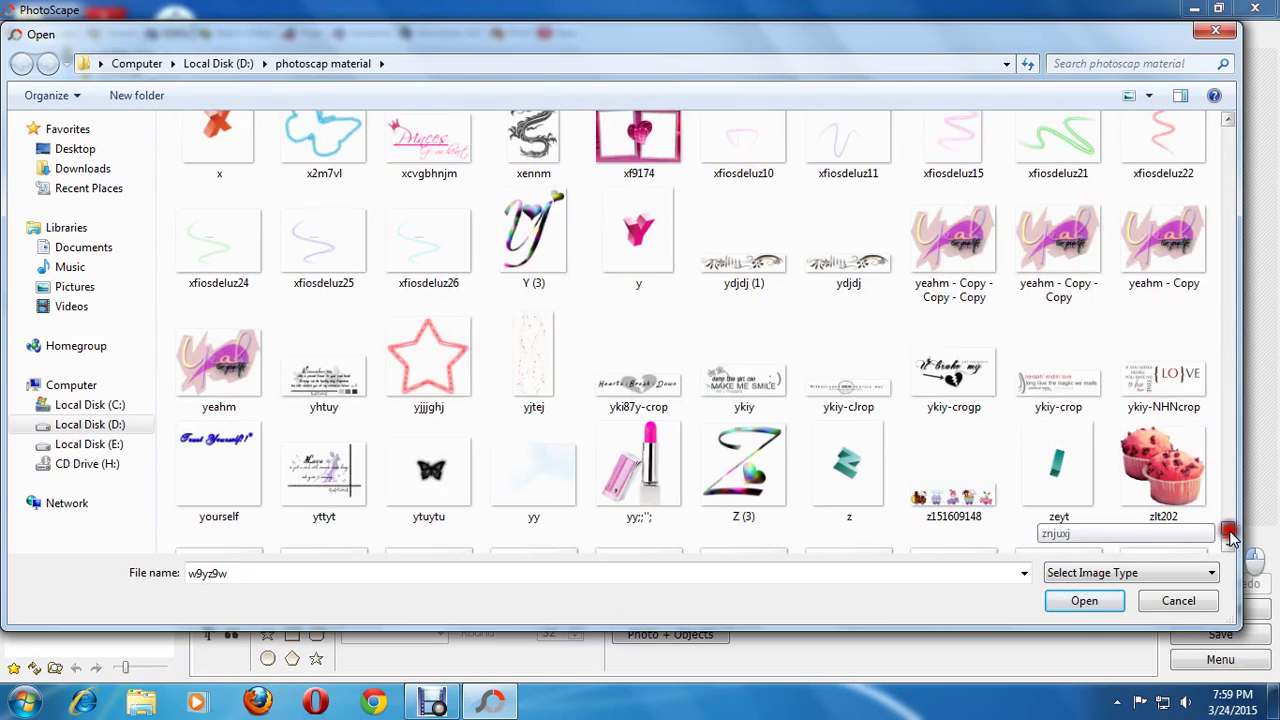
Insert the ykiy 'damn this girl can MAKE ME SMILE' image at the collage's lower middle
double_click(728, 388)
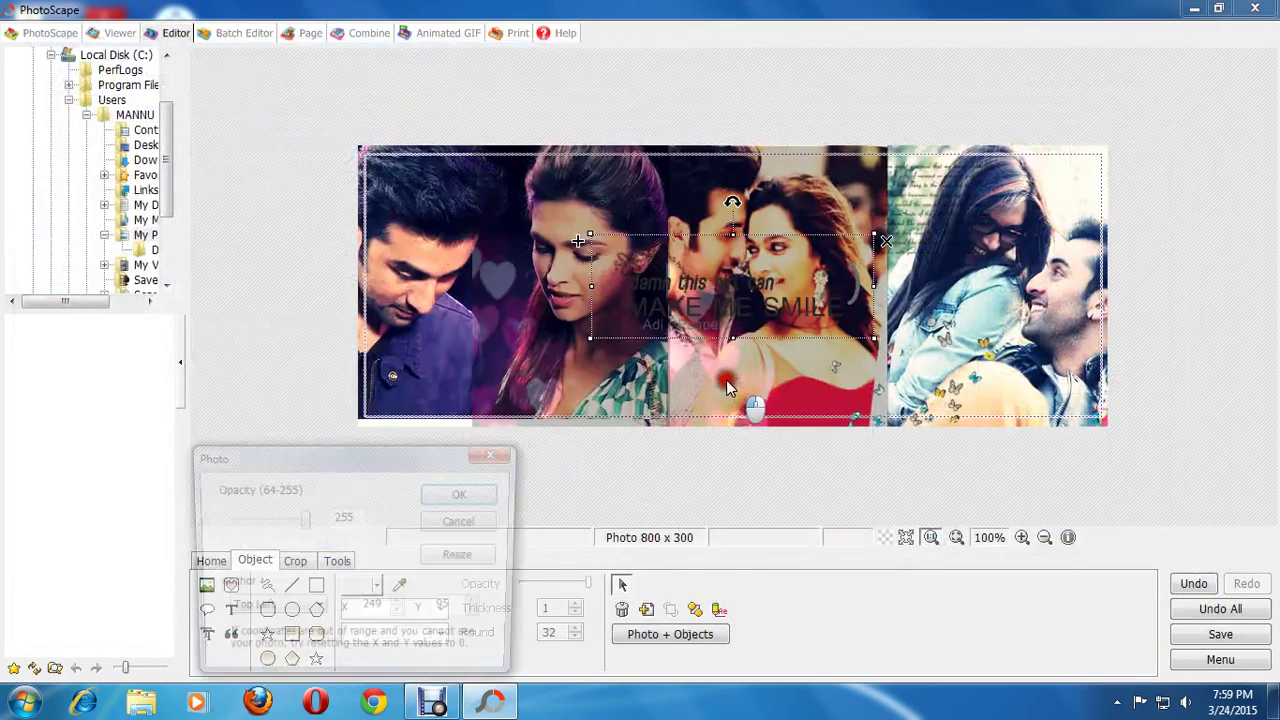
click(460, 493)
mouse_move(752, 285)
mouse_down()
mouse_move(826, 376)
mouse_move(820, 366)
mouse_up()
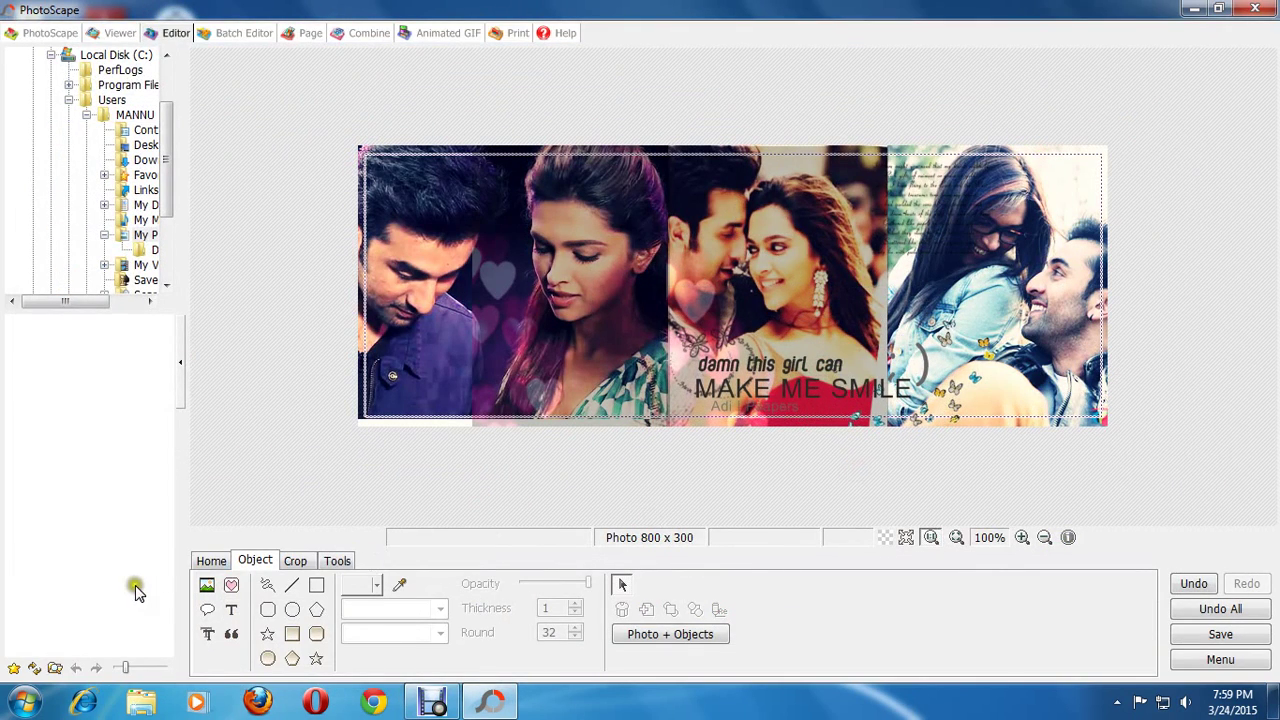
click(205, 586)
click(240, 565)
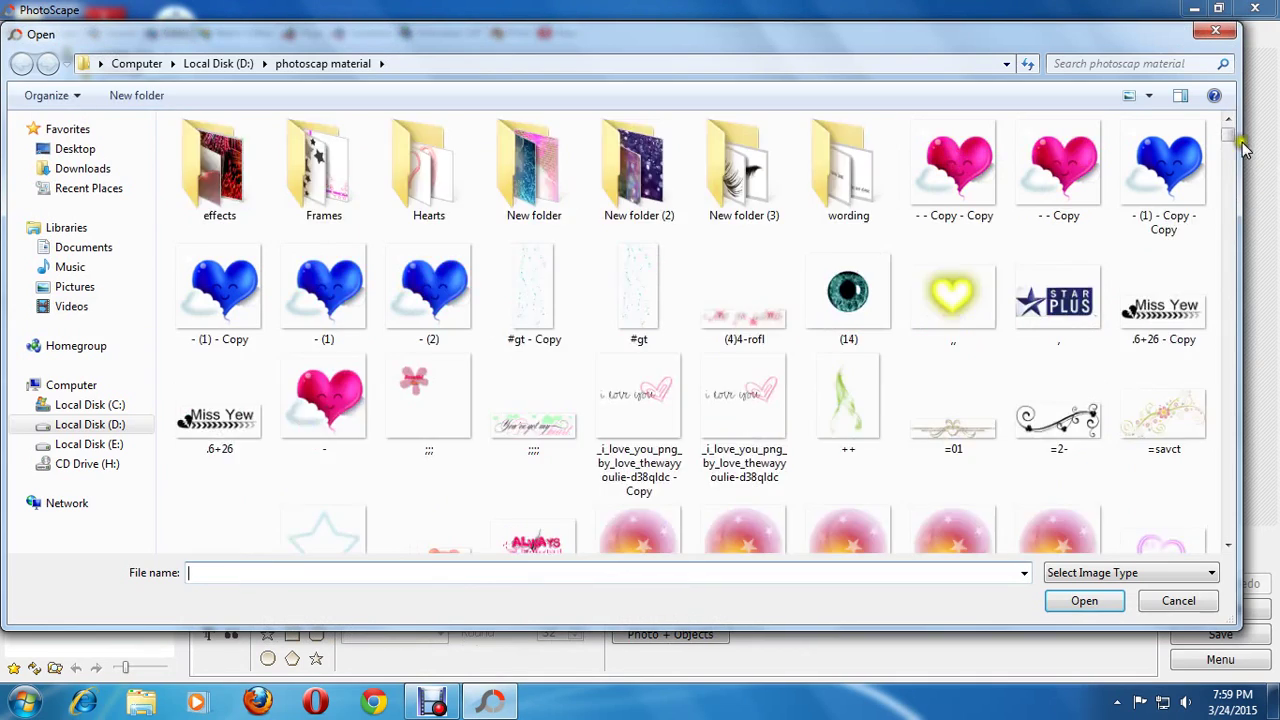
Insert the purple smoke image and stretch it over the lower collage, spilling below the canvas
drag(1230, 138, 1197, 468)
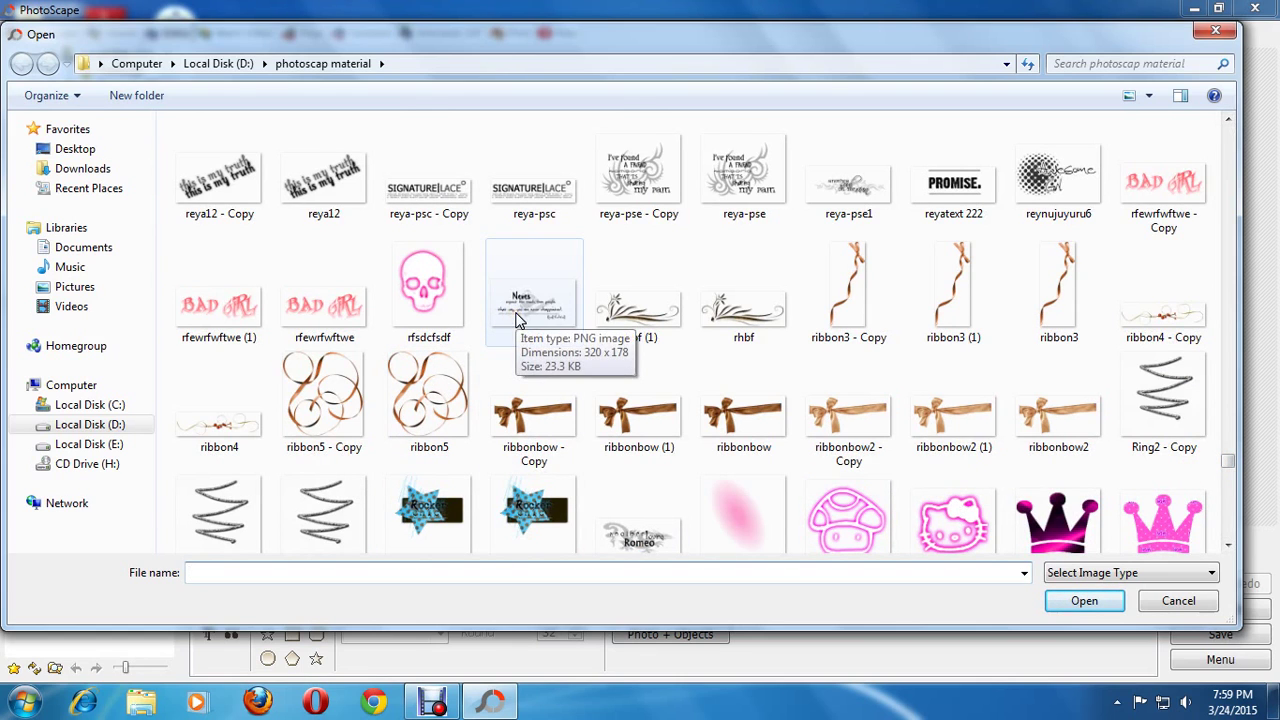
click(490, 482)
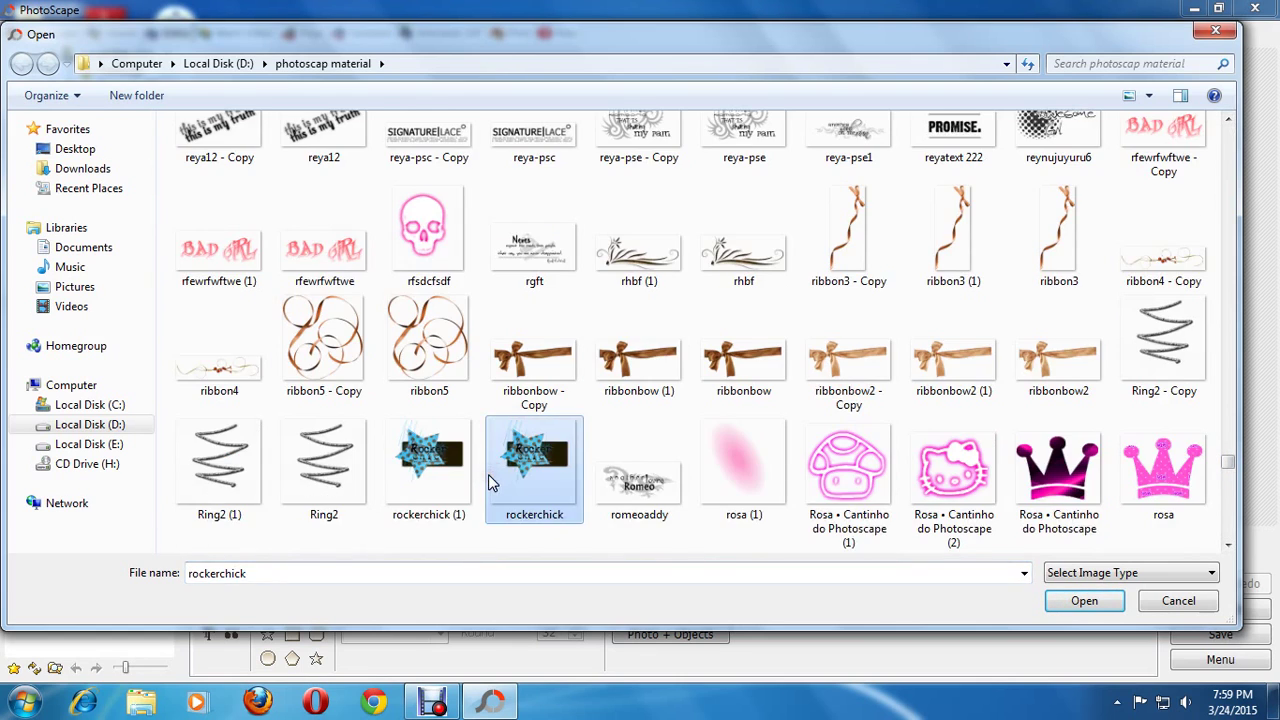
scroll(490, 482, down, 5)
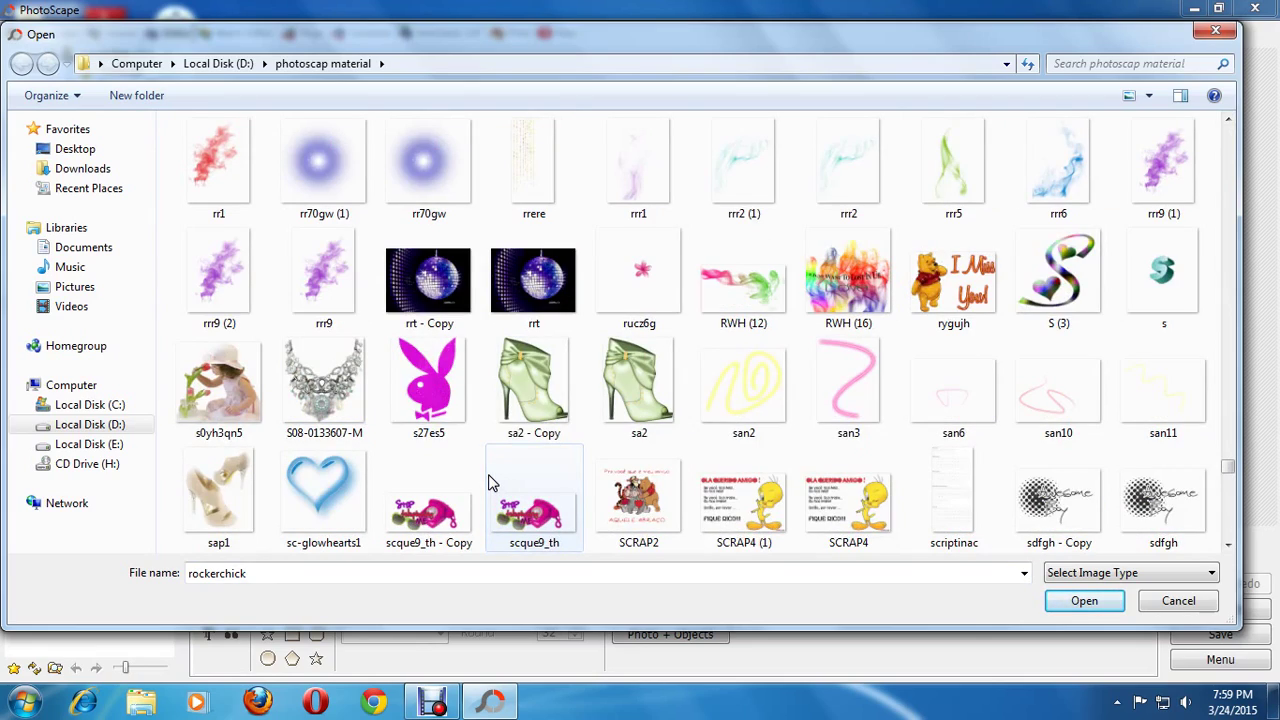
key(Return)
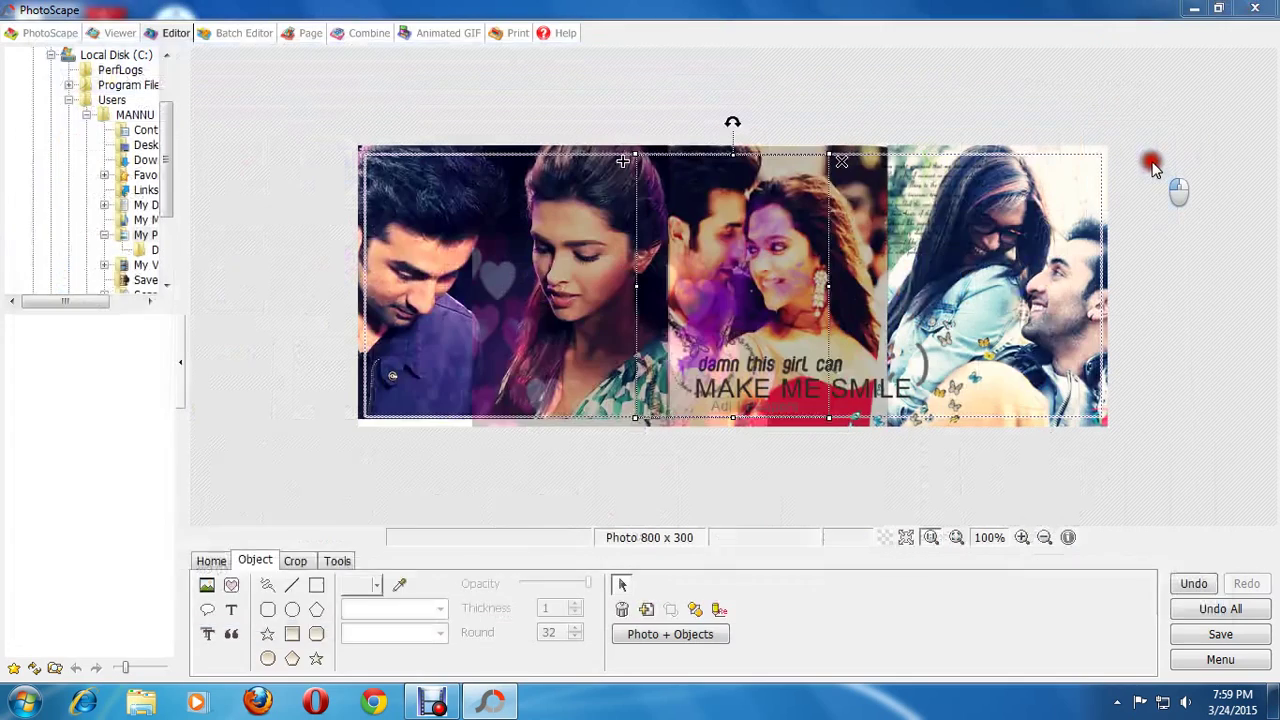
click(502, 490)
drag(780, 347, 568, 319)
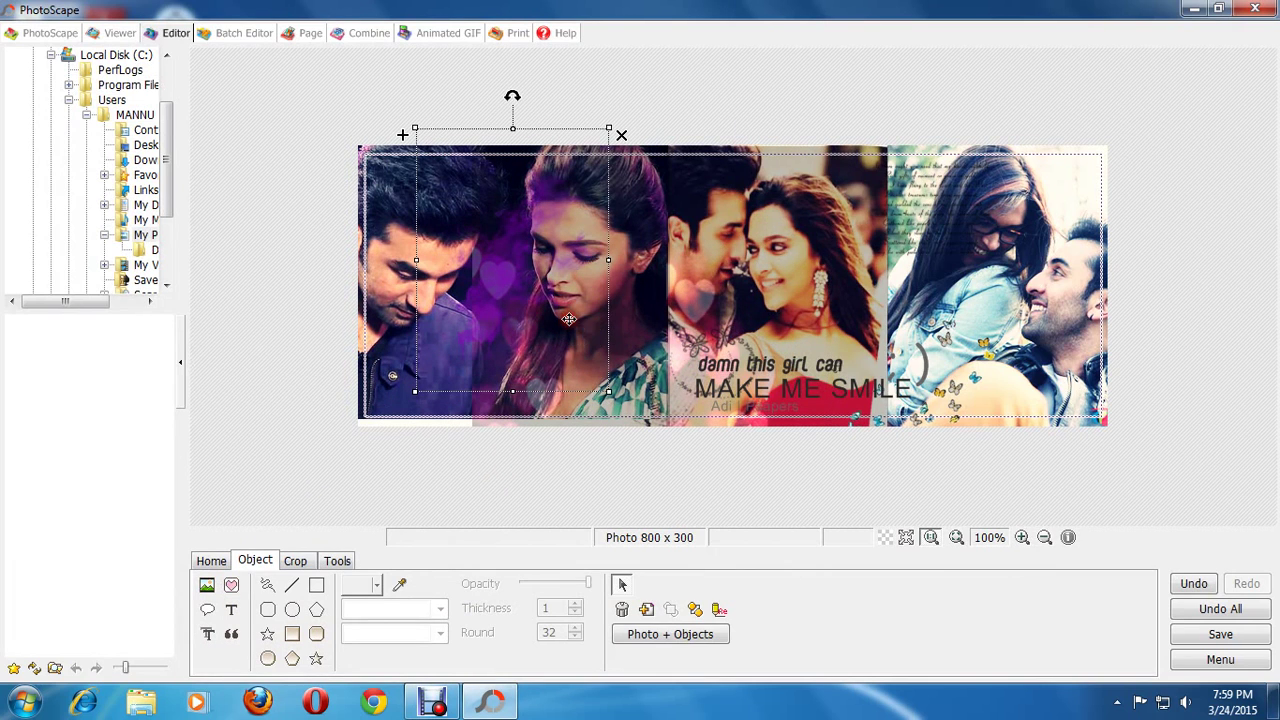
drag(608, 392, 963, 666)
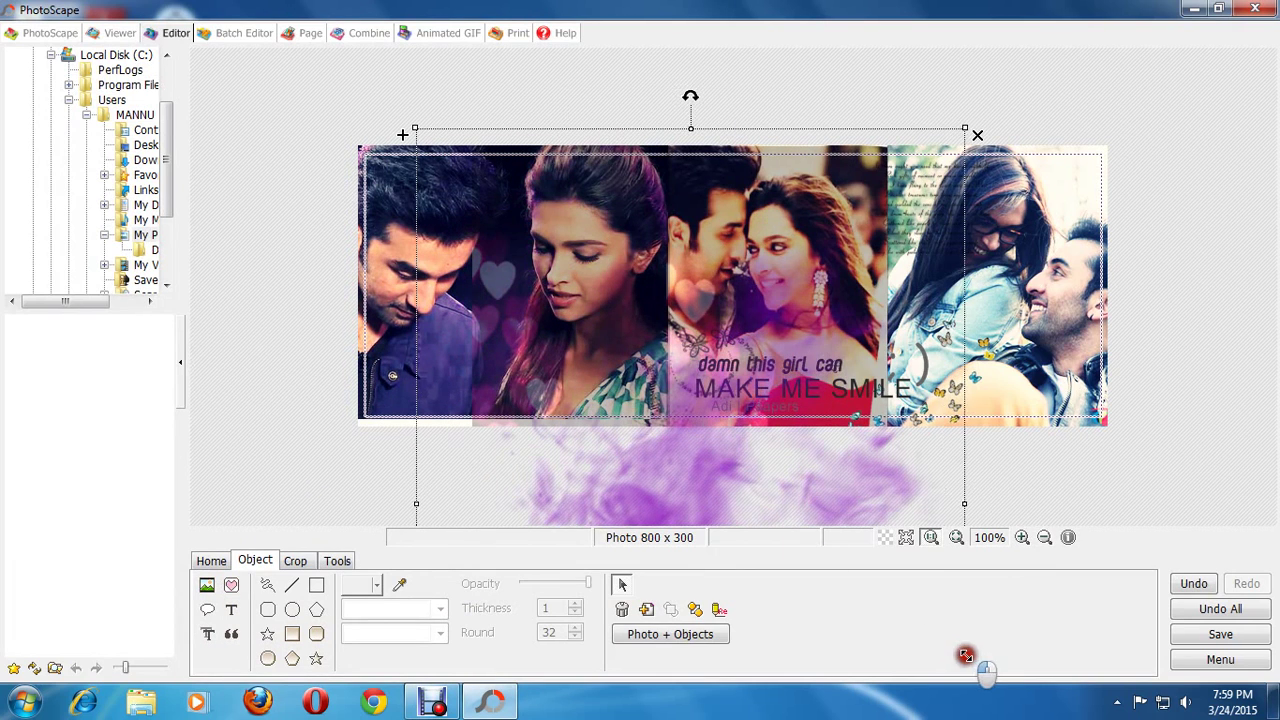
drag(891, 474, 985, 493)
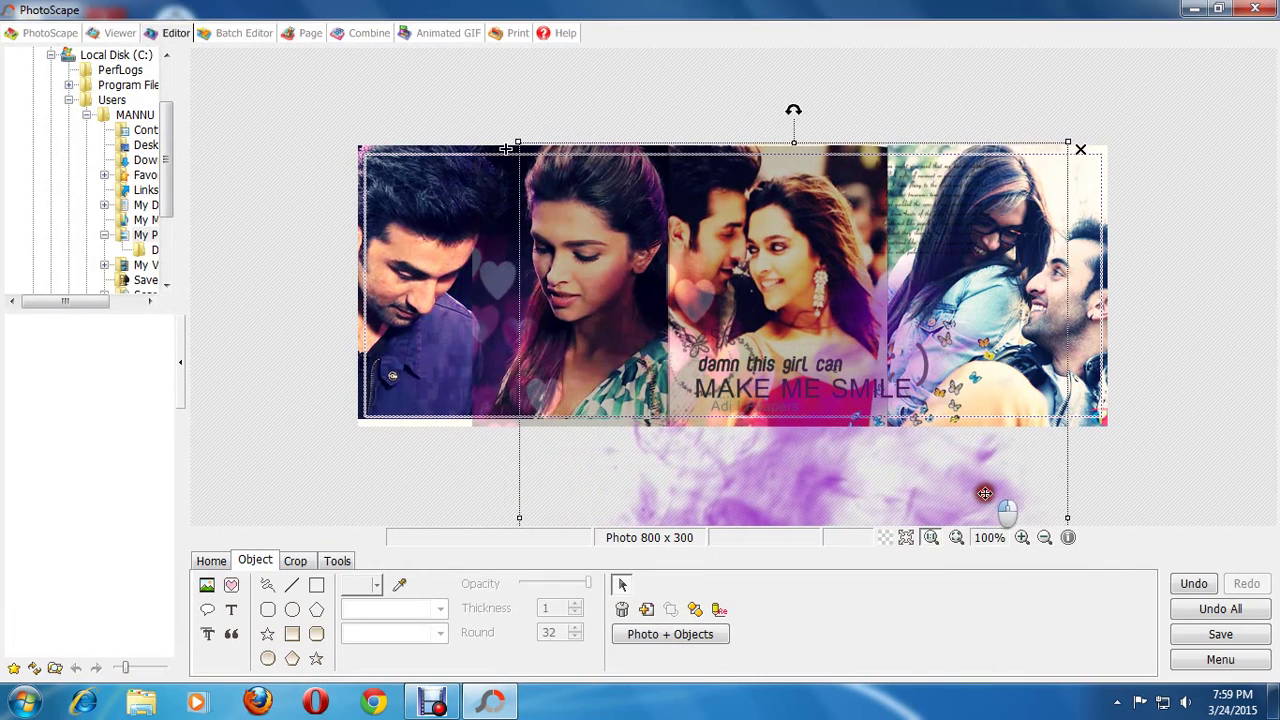
Browse the photo-object file dialog, past 8 (5), looking for image 23
click(208, 586)
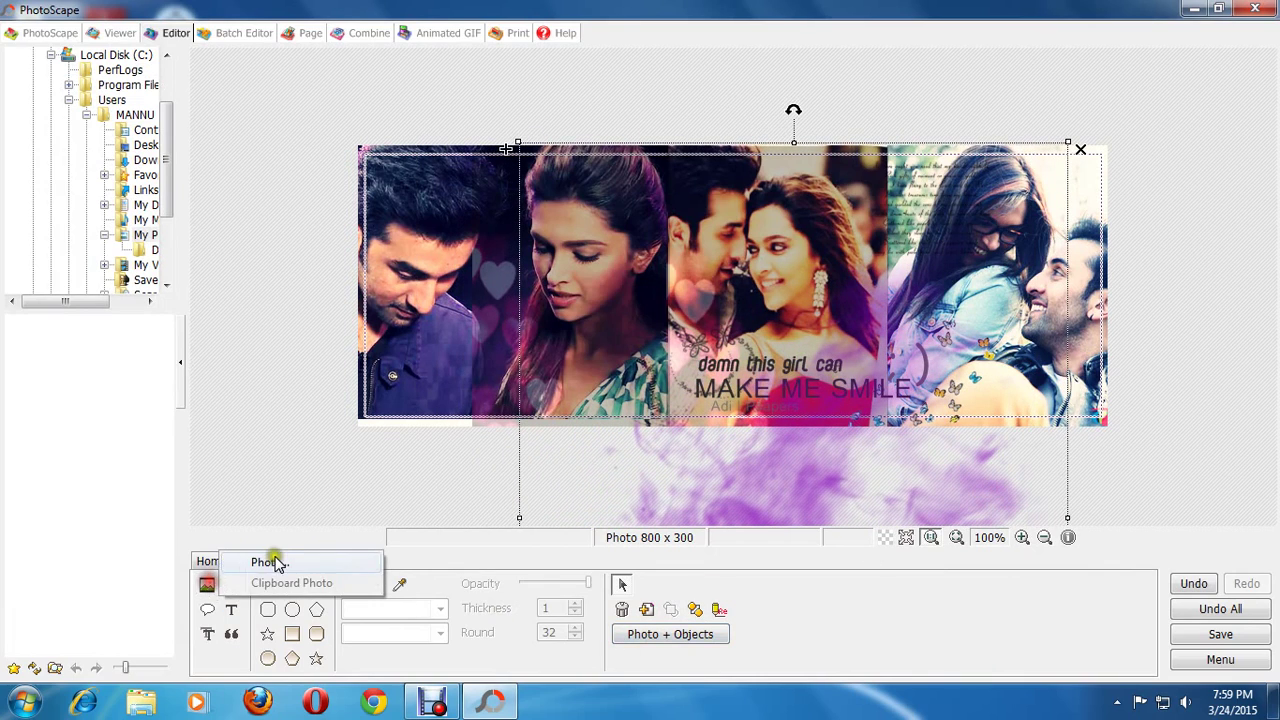
click(265, 560)
drag(1236, 146, 1226, 205)
click(868, 410)
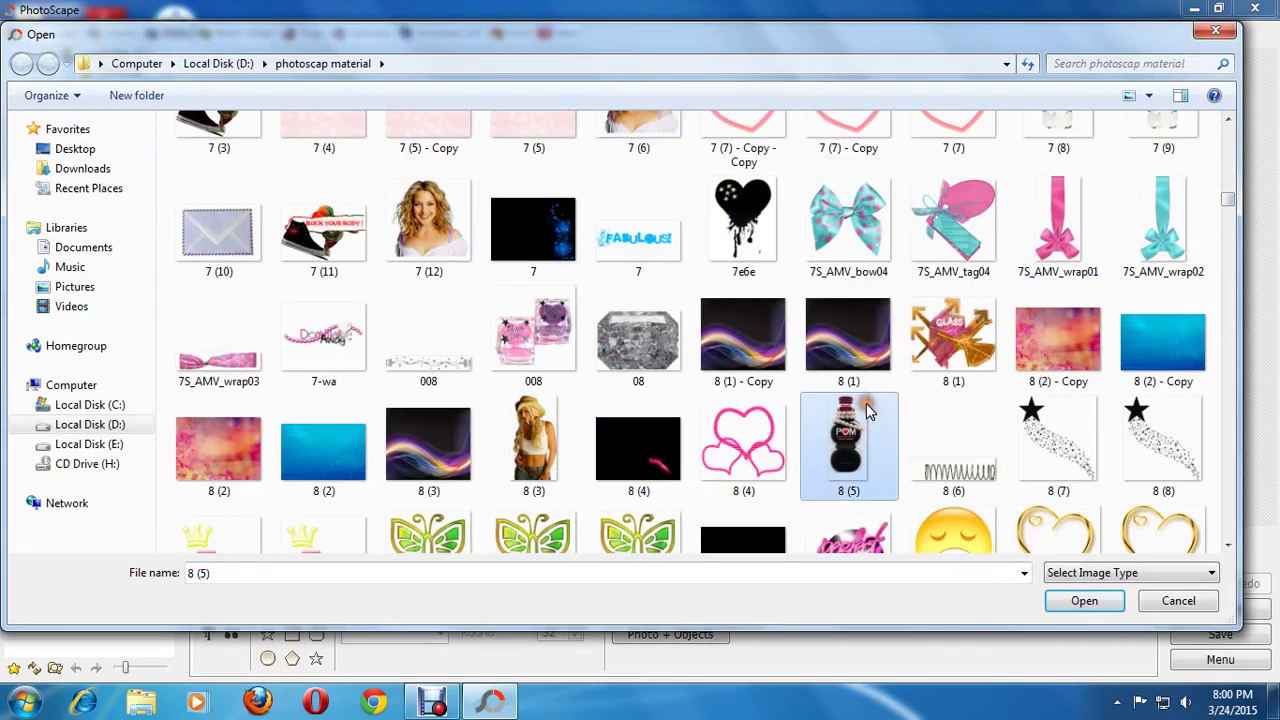
scroll(868, 410, down, 5)
scroll(866, 410, down, 5)
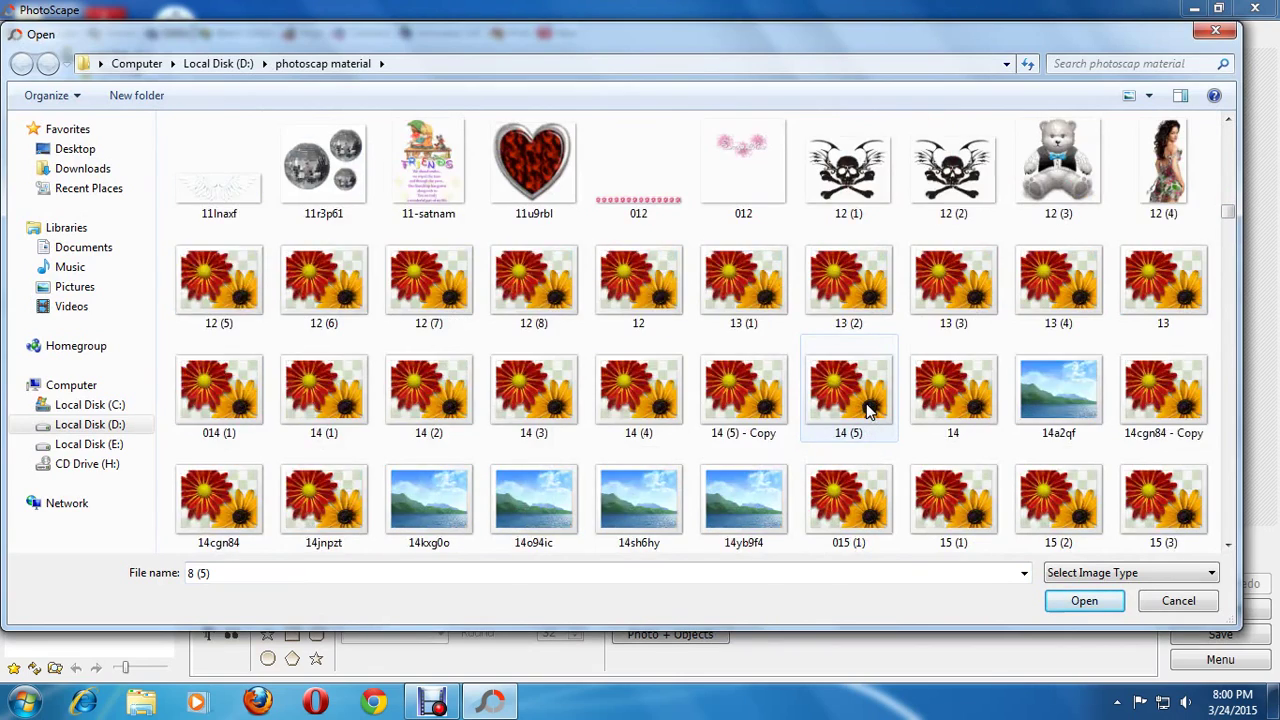
scroll(868, 410, down, 5)
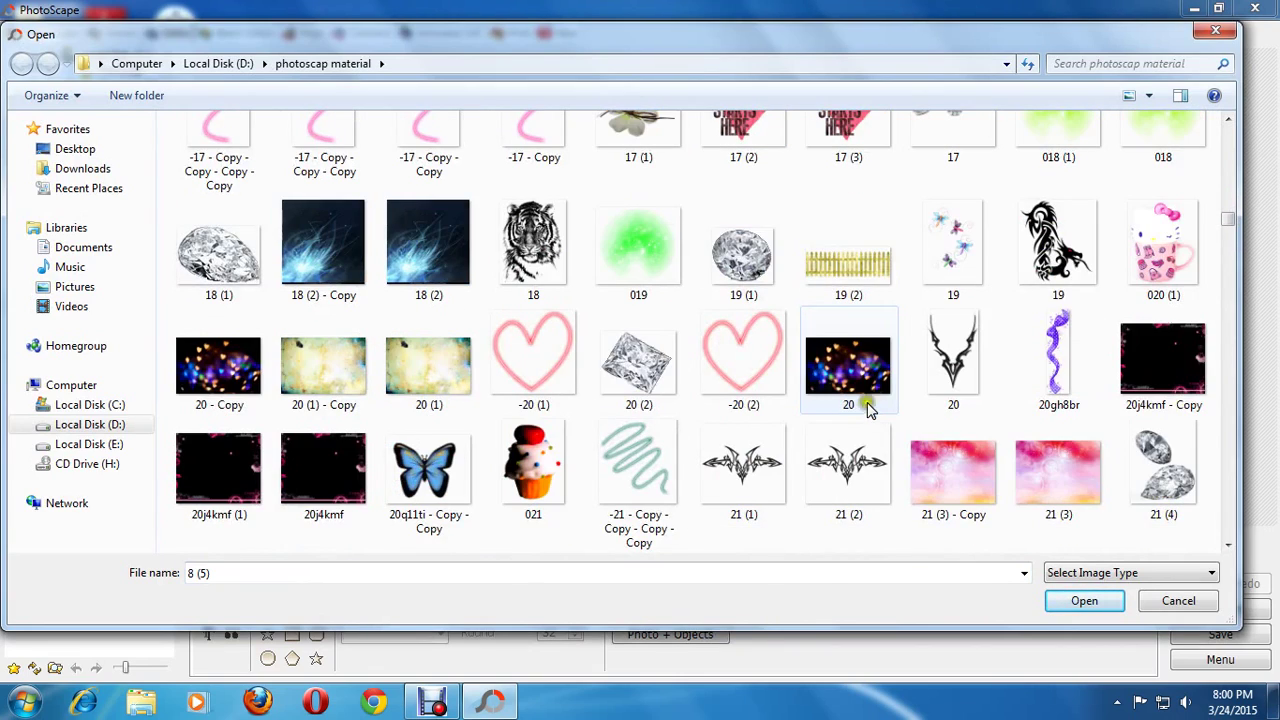
scroll(830, 400, down, 2)
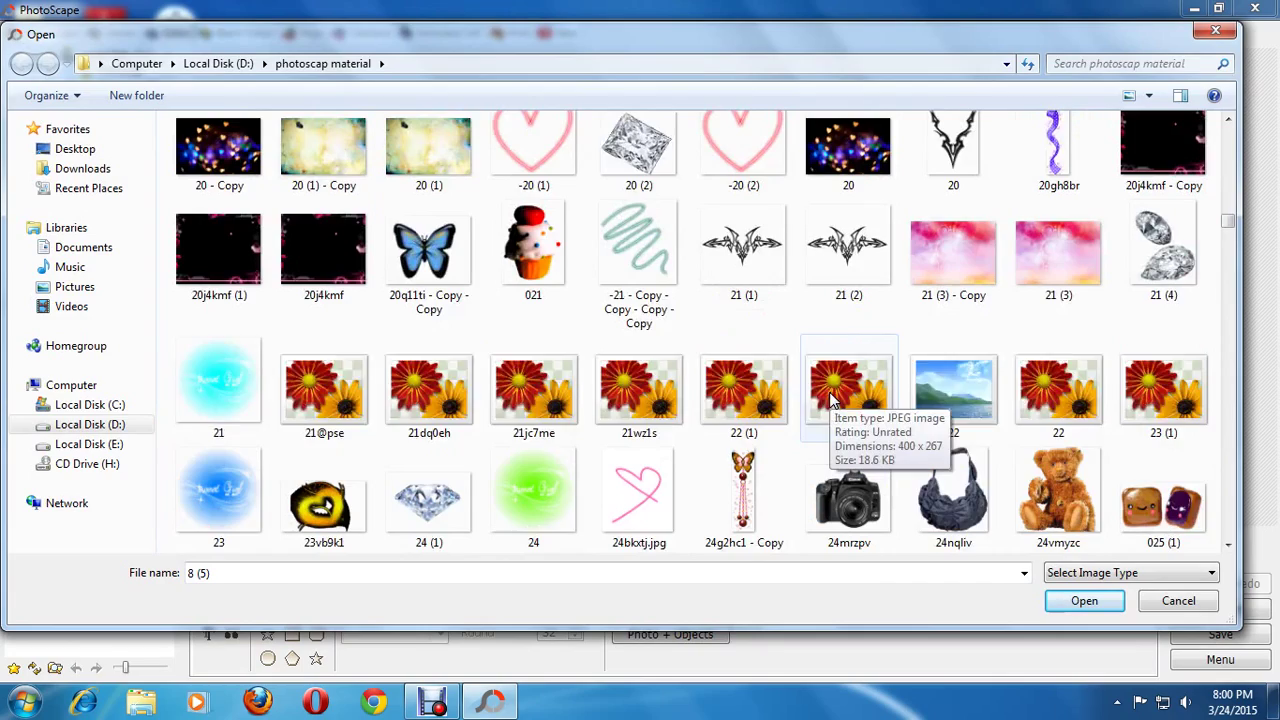
scroll(513, 462, down, 5)
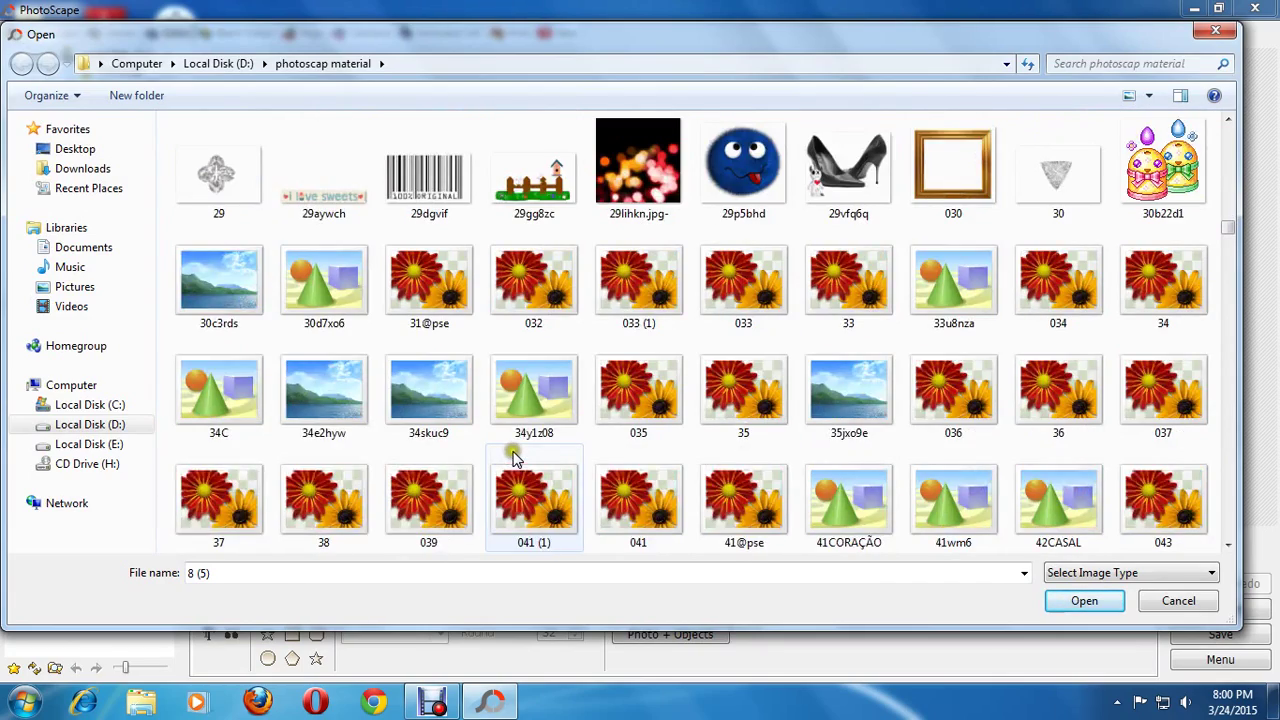
scroll(513, 455, up, 3)
Insert image 23, the blue 'Sweet Girl' wording, at the collage's top-left corner
click(208, 203)
double_click(208, 203)
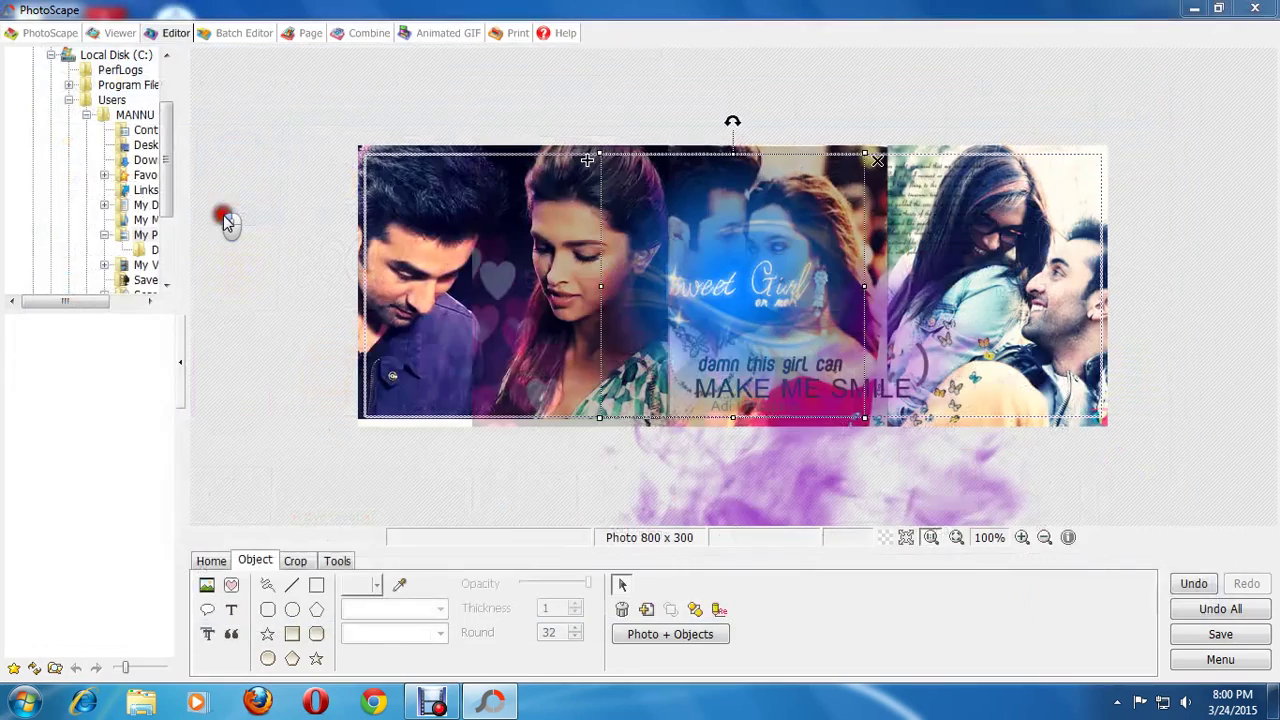
click(463, 491)
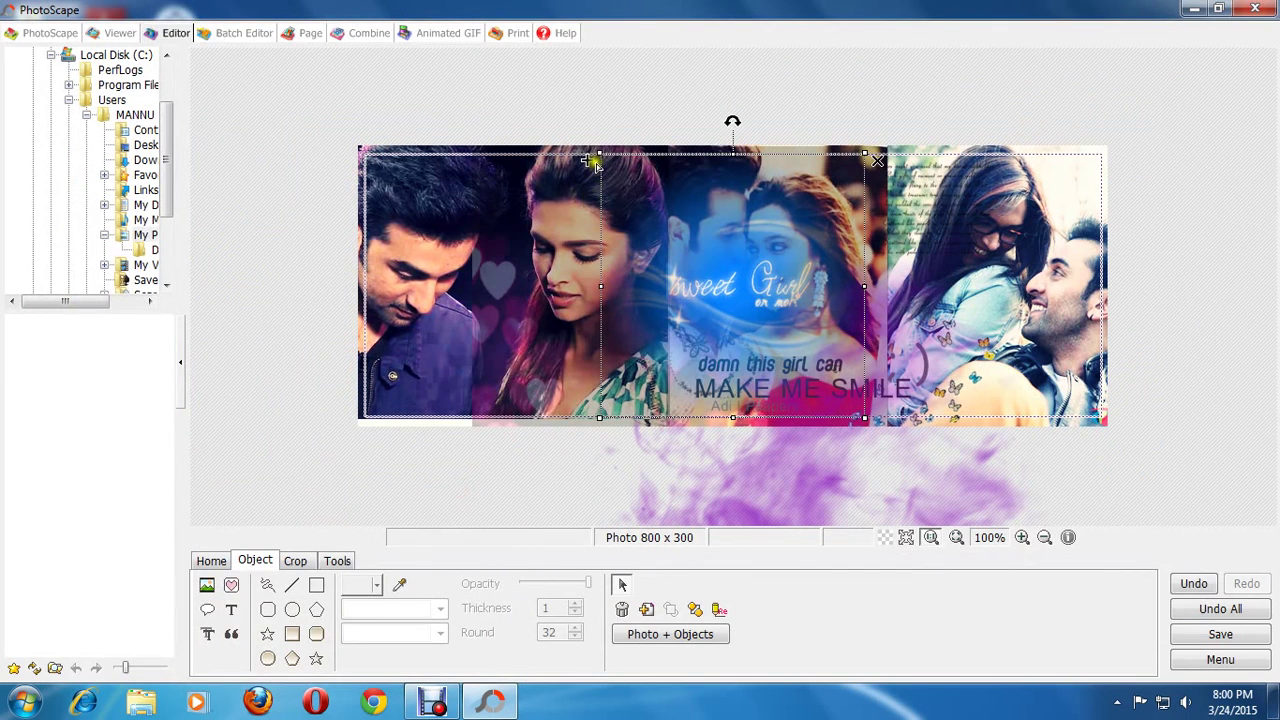
mouse_move(592, 157)
mouse_down()
mouse_move(370, 115)
mouse_move(345, 188)
mouse_up()
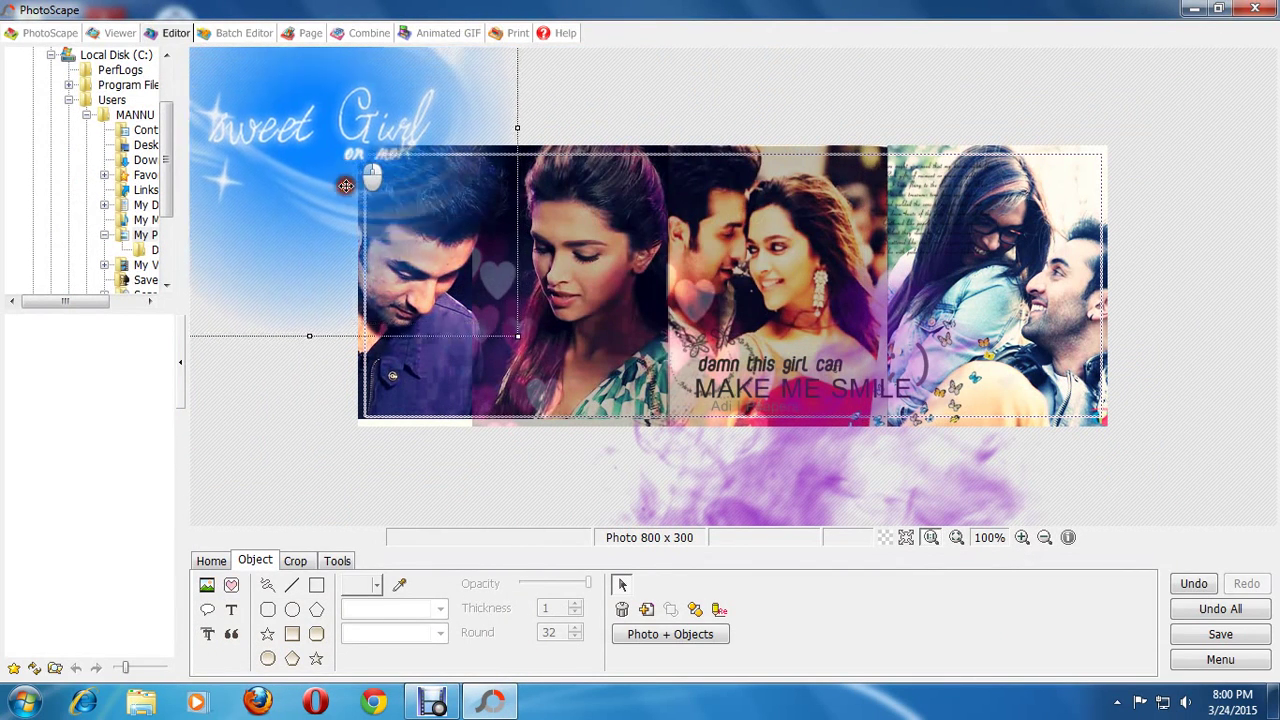
Insert the yy image over the collage's right side and merge all overlays into the photo
click(207, 584)
click(262, 561)
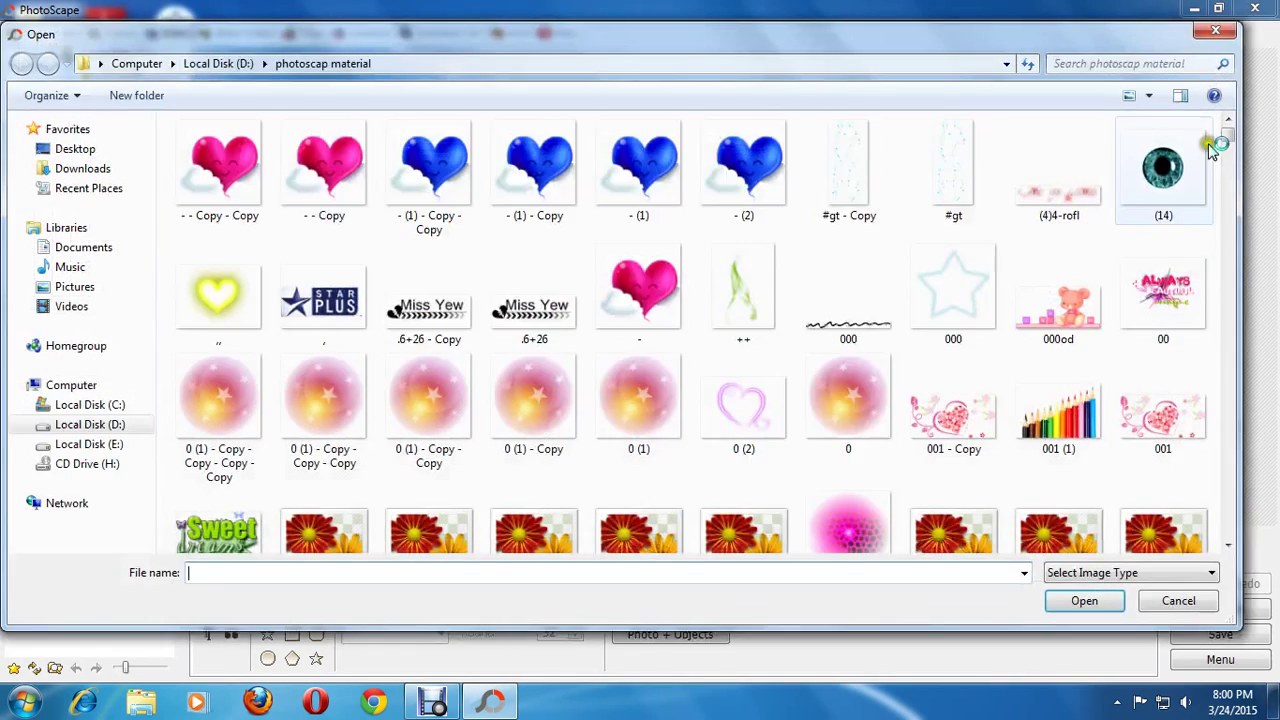
drag(1212, 147, 1222, 235)
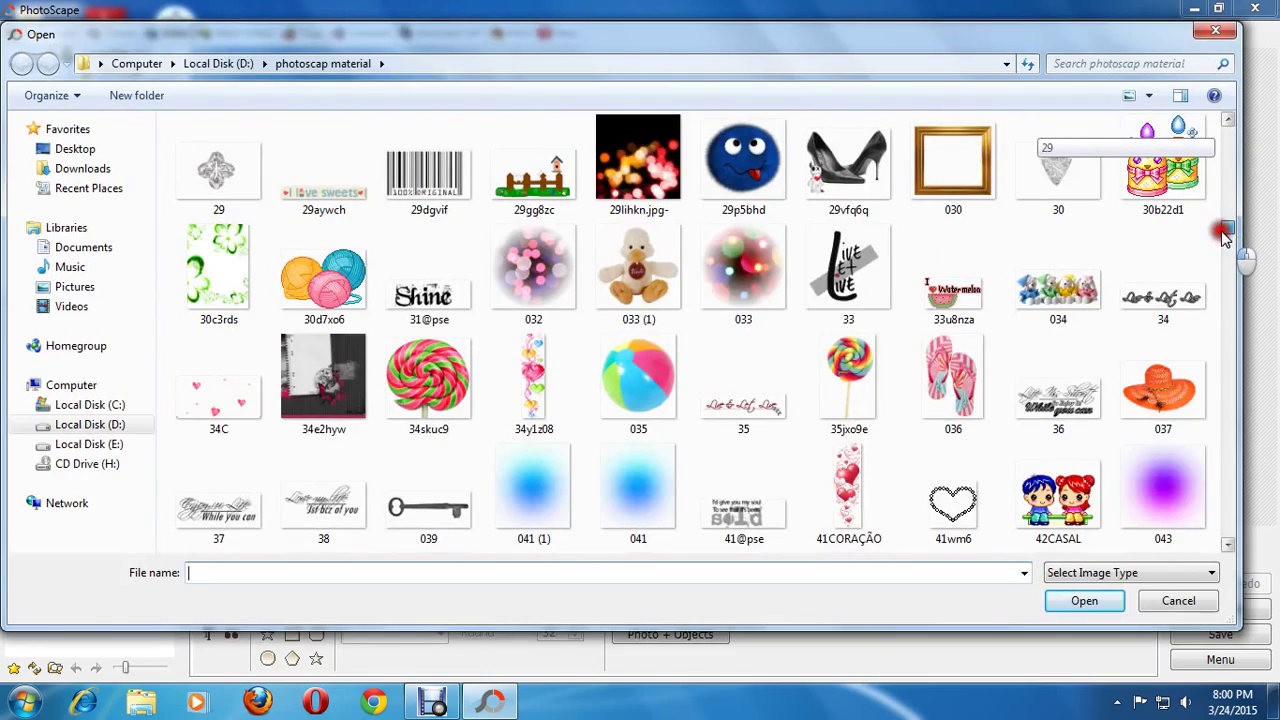
drag(1222, 235, 1230, 550)
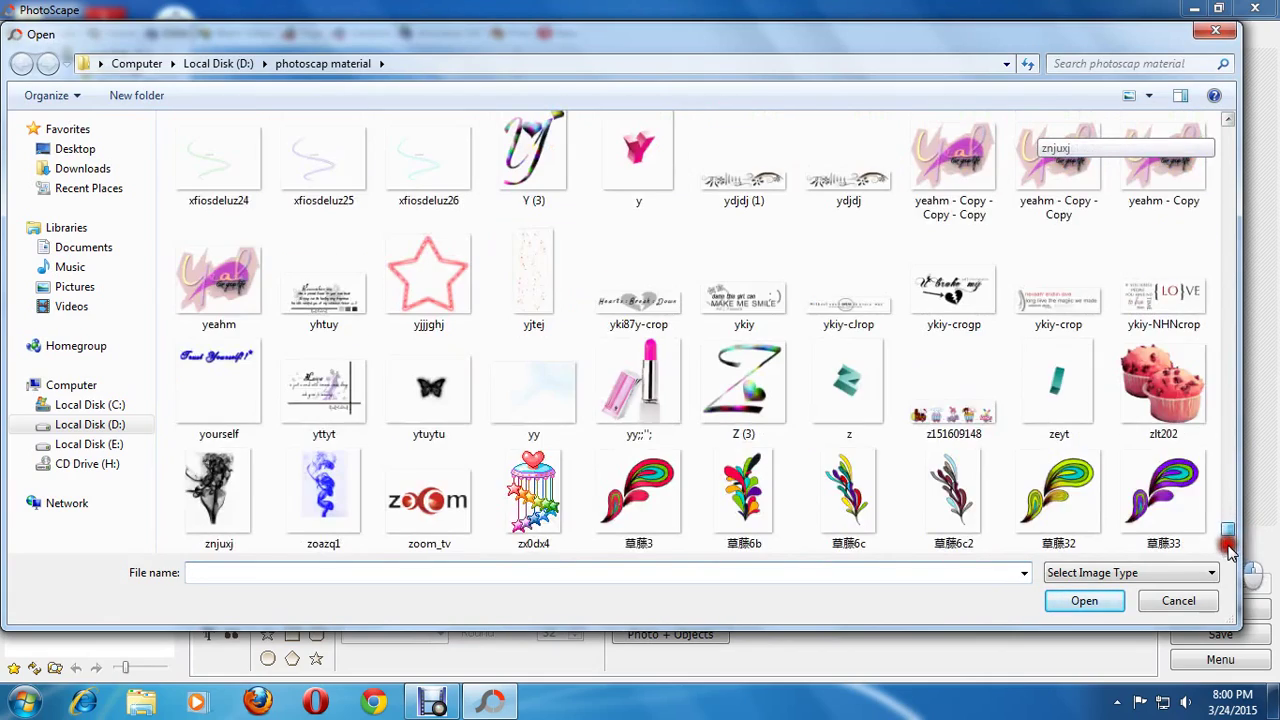
click(508, 415)
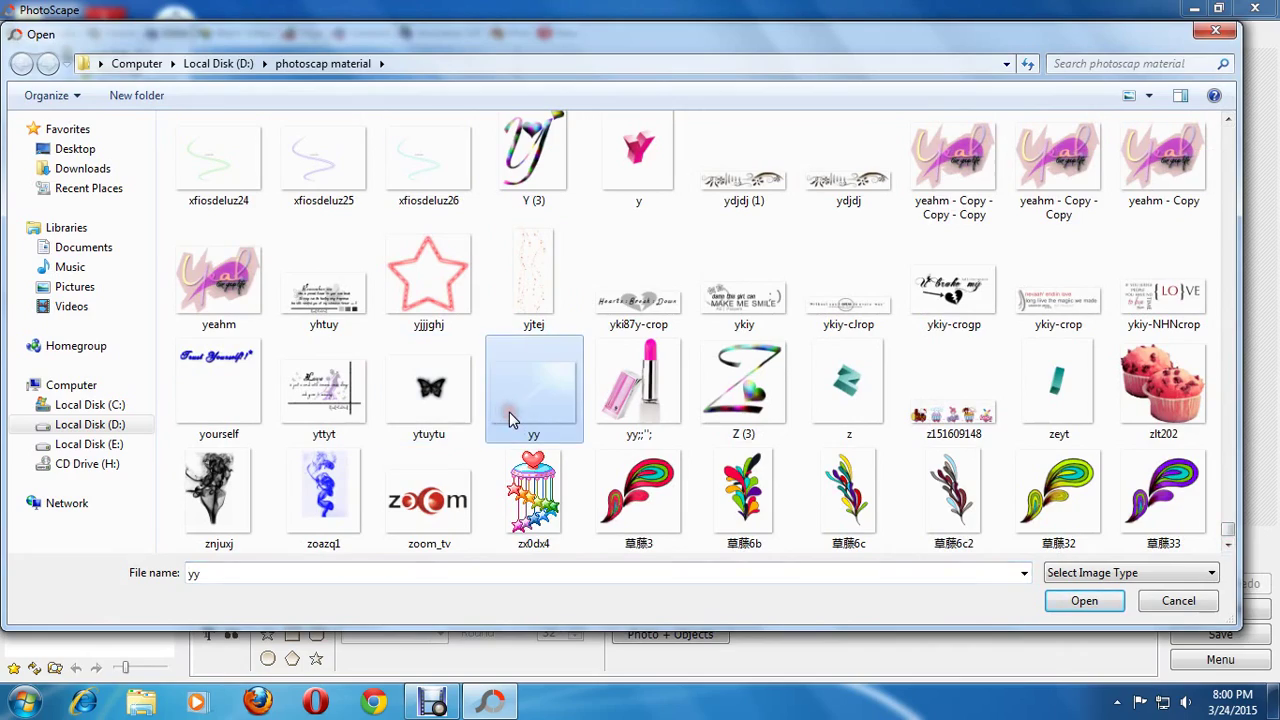
double_click(510, 415)
click(478, 411)
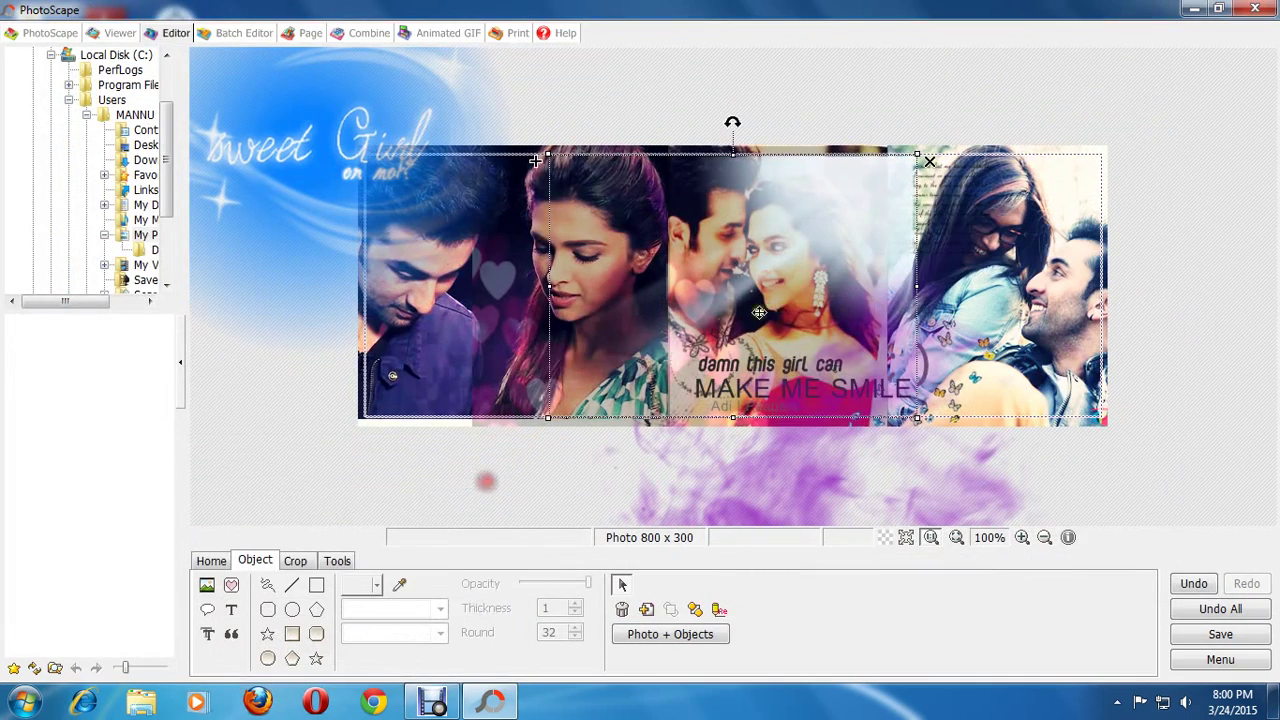
drag(785, 305, 1062, 258)
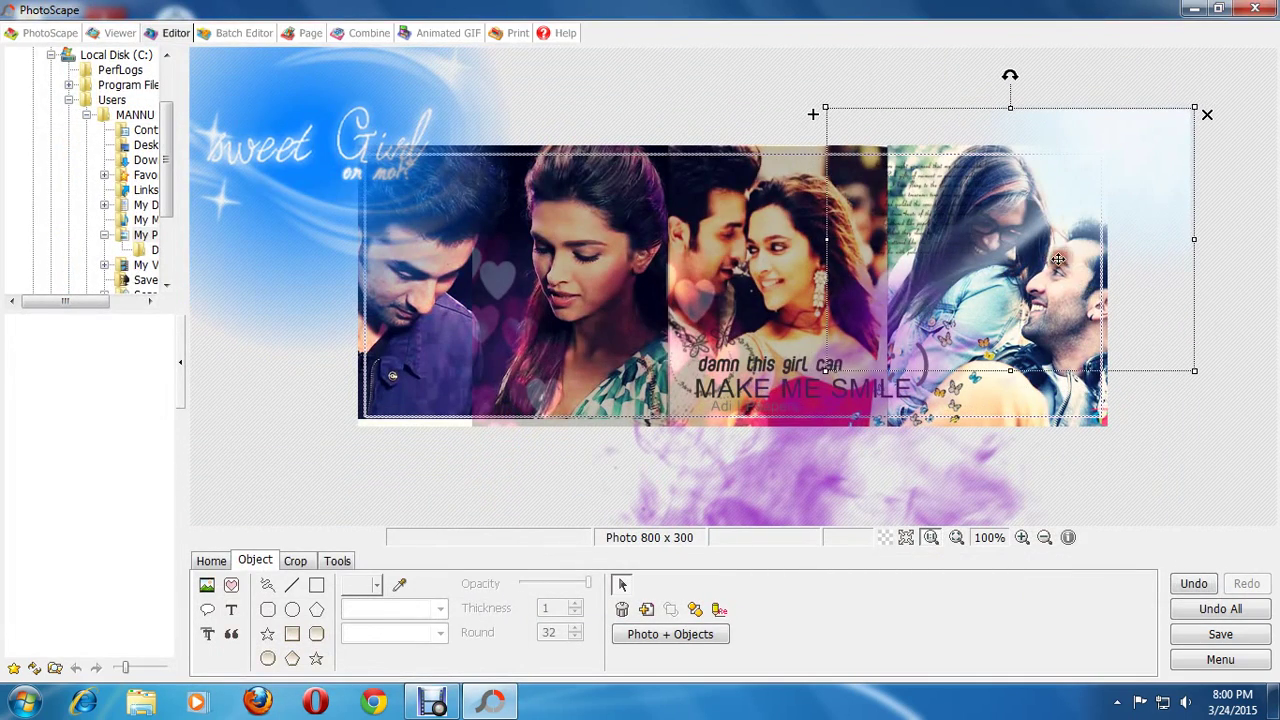
click(666, 633)
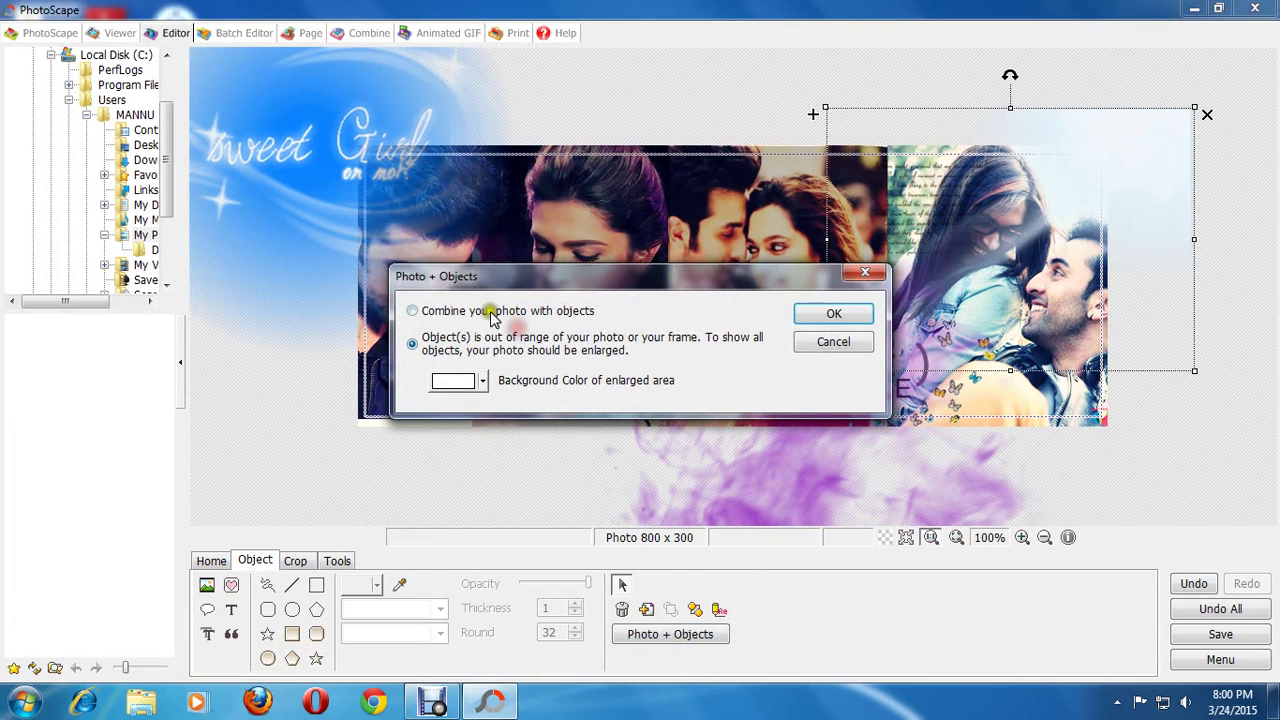
click(833, 314)
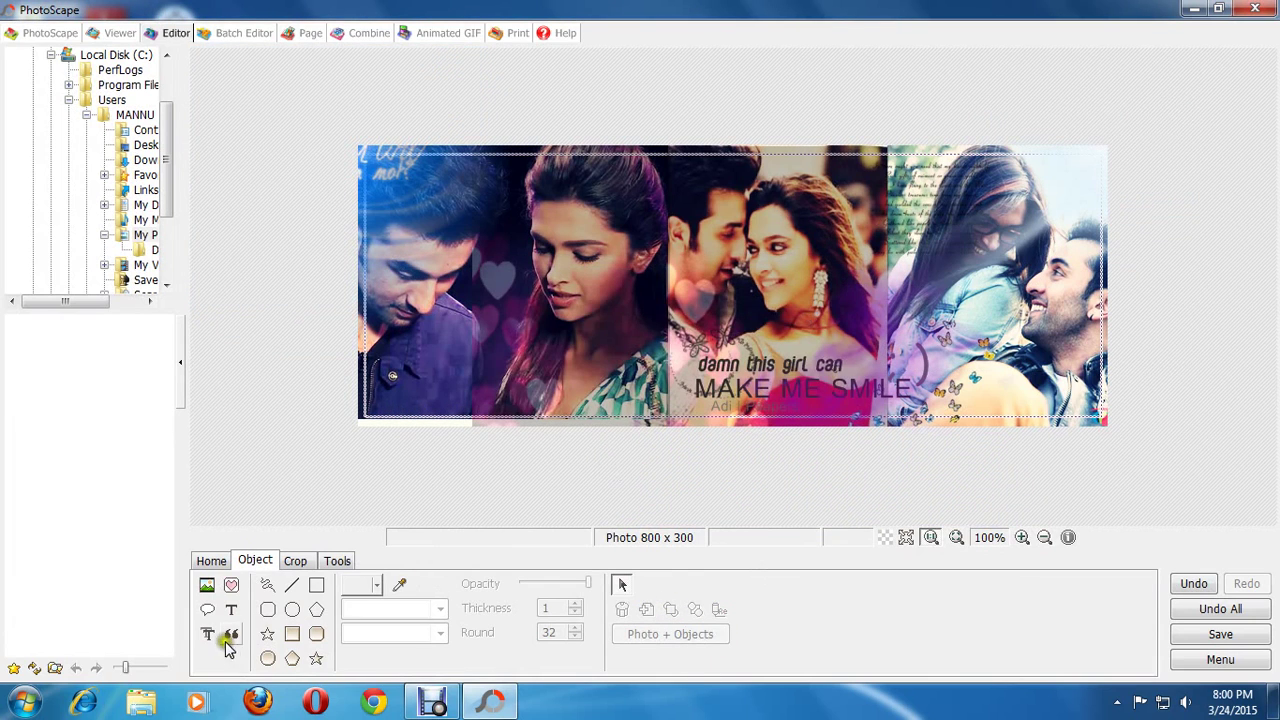
Insert quote image 14 from the wording folder and place it at the collage's lower-left
click(207, 587)
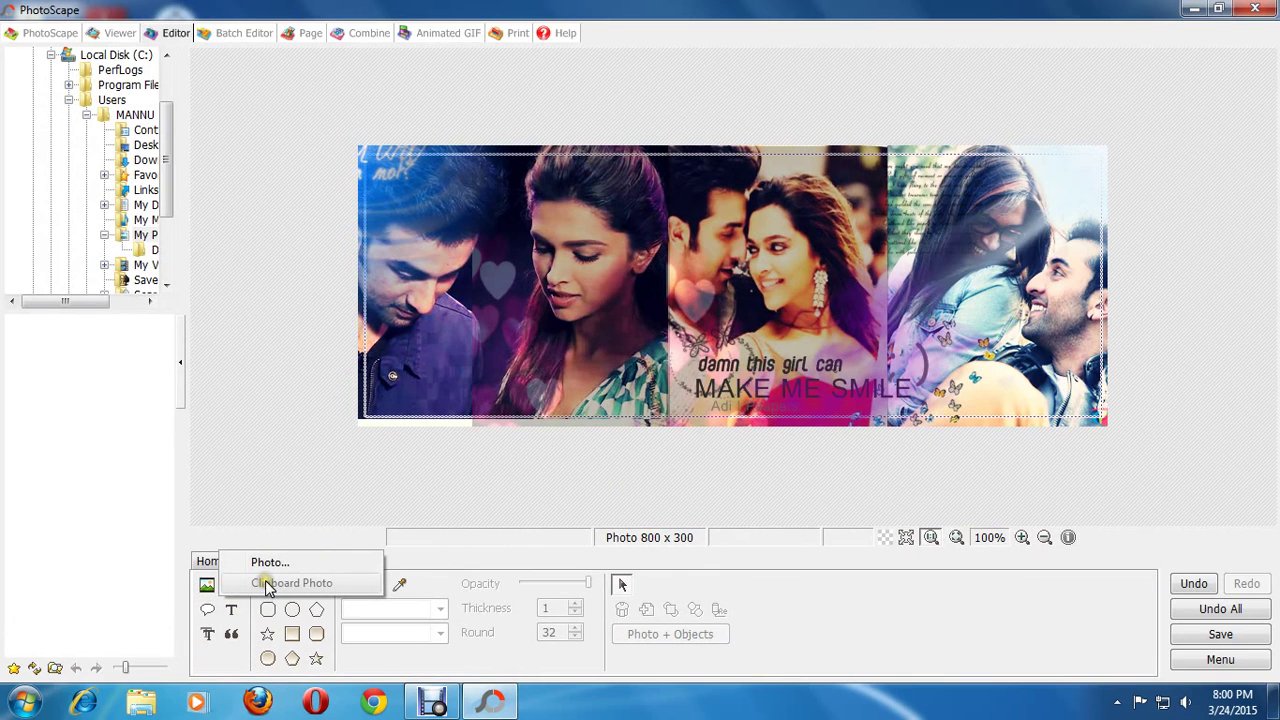
click(270, 563)
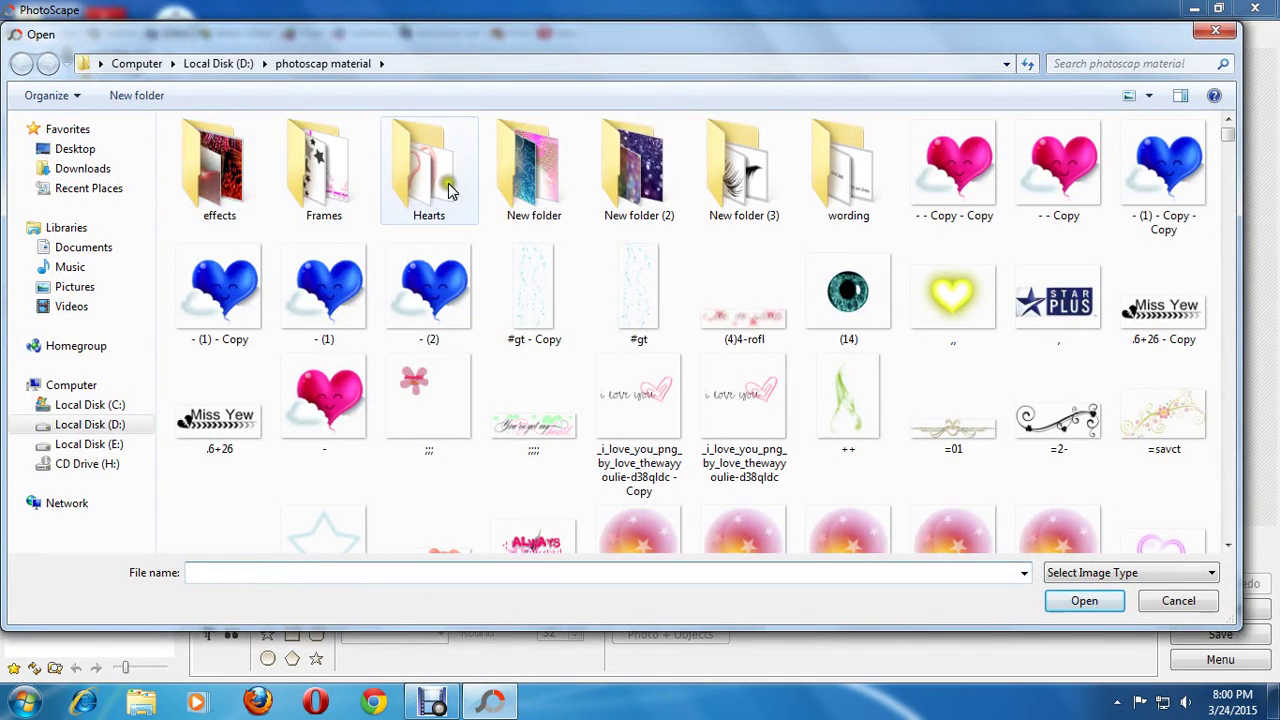
double_click(852, 180)
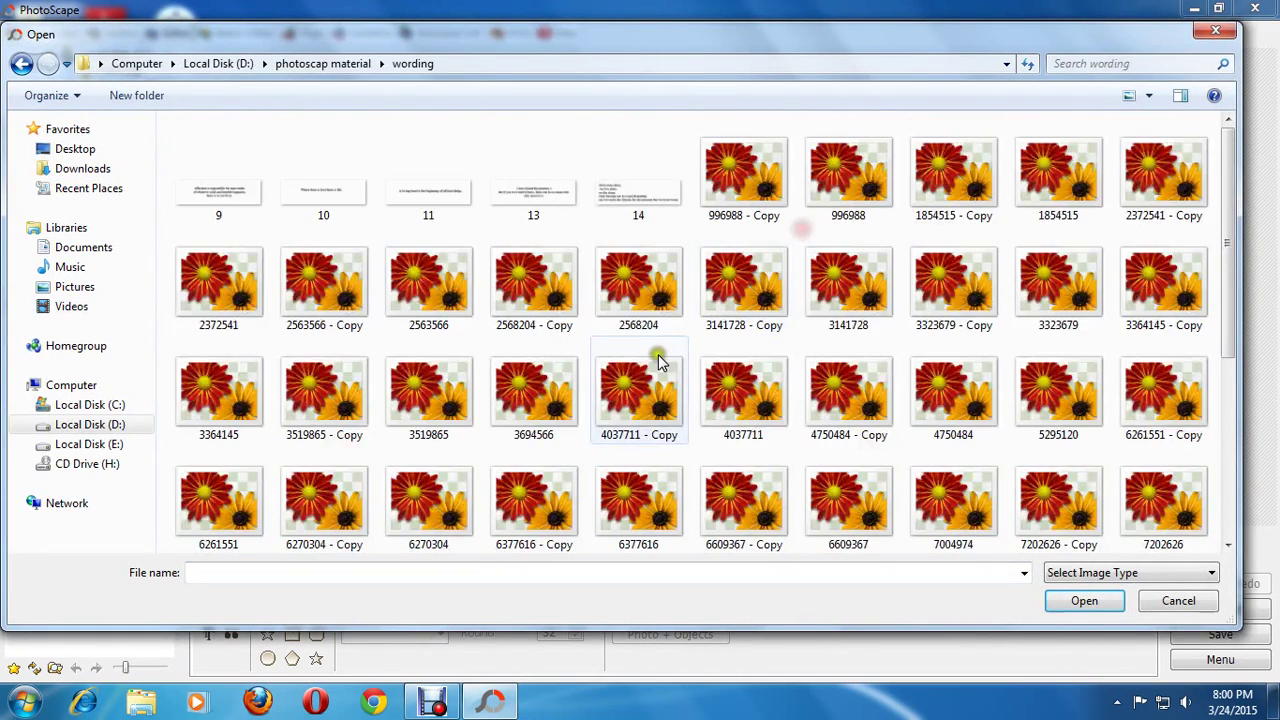
double_click(640, 205)
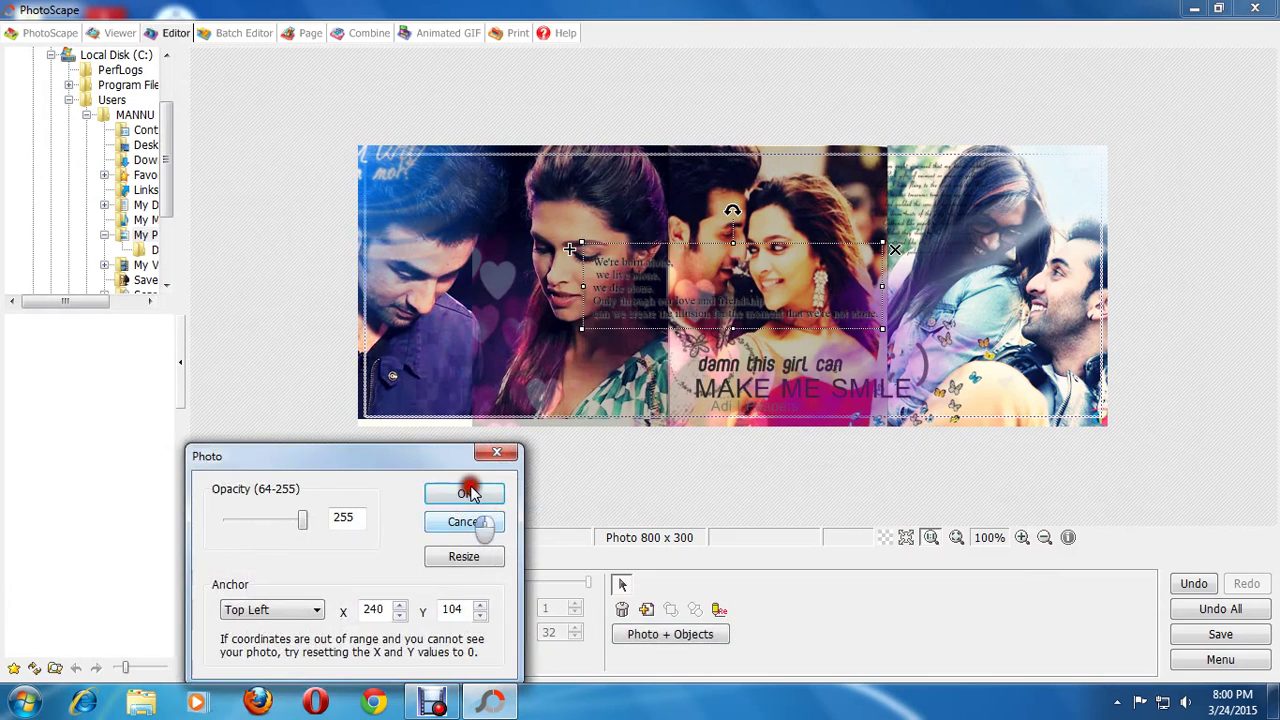
click(470, 447)
drag(708, 310, 497, 394)
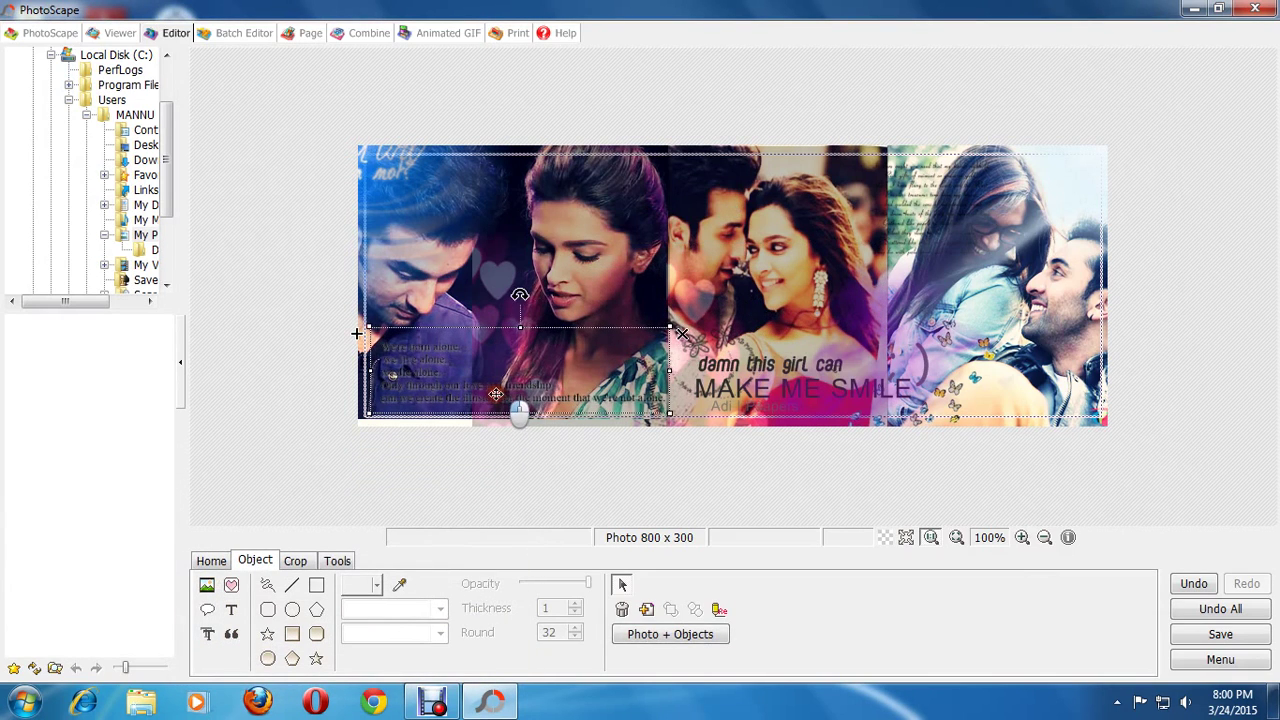
click(497, 483)
Start a photo-object insert and switch the file view to extra-large thumbnails
click(229, 587)
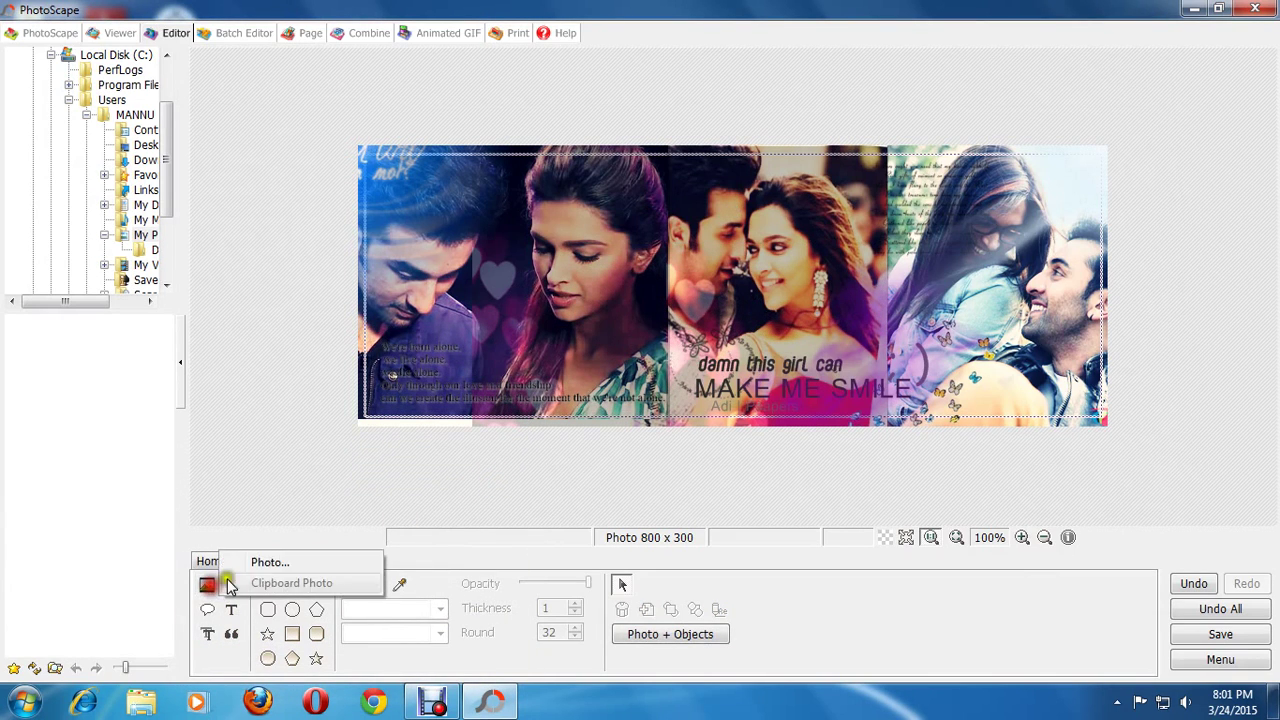
click(262, 561)
click(624, 443)
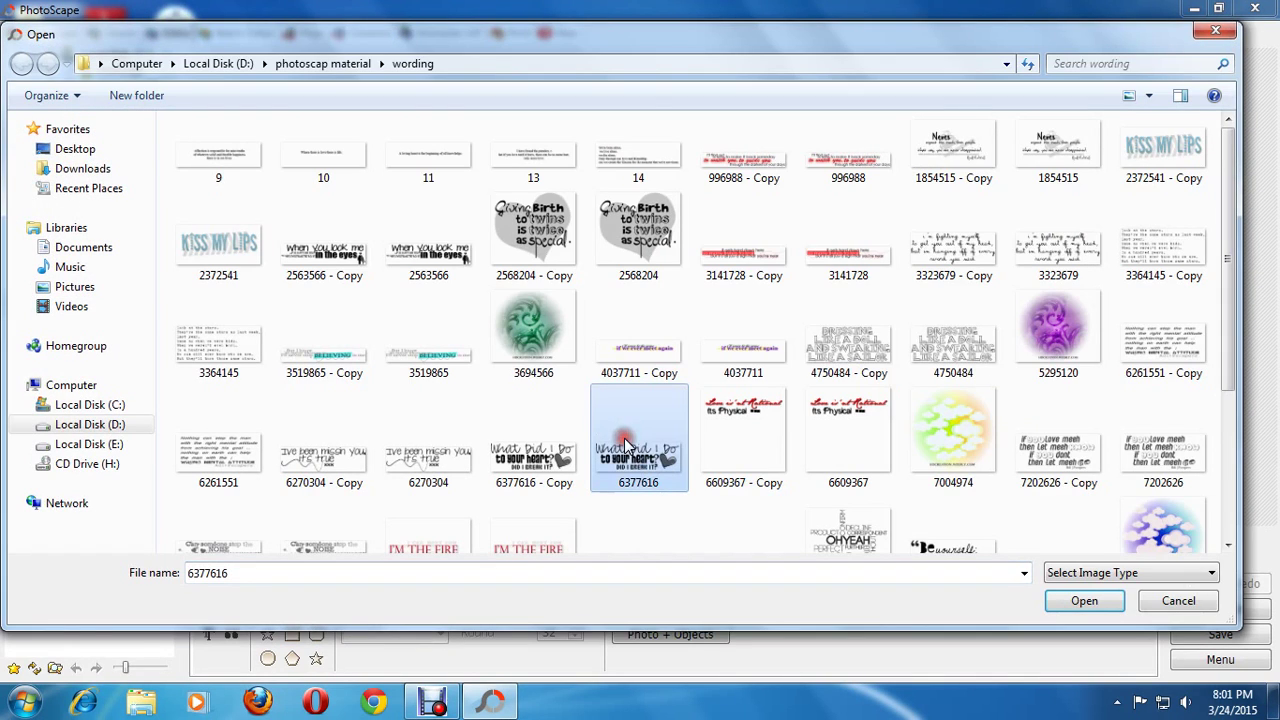
scroll(908, 432, down, 2)
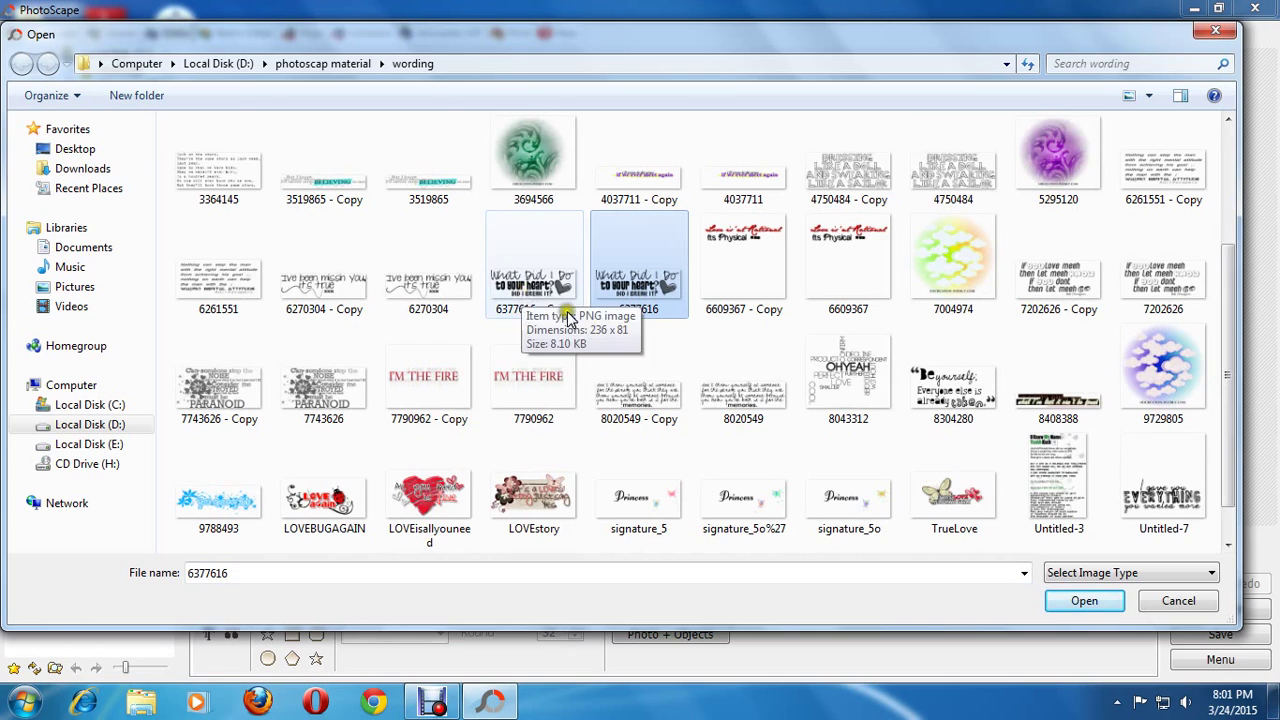
click(1150, 96)
drag(1155, 100, 1143, 60)
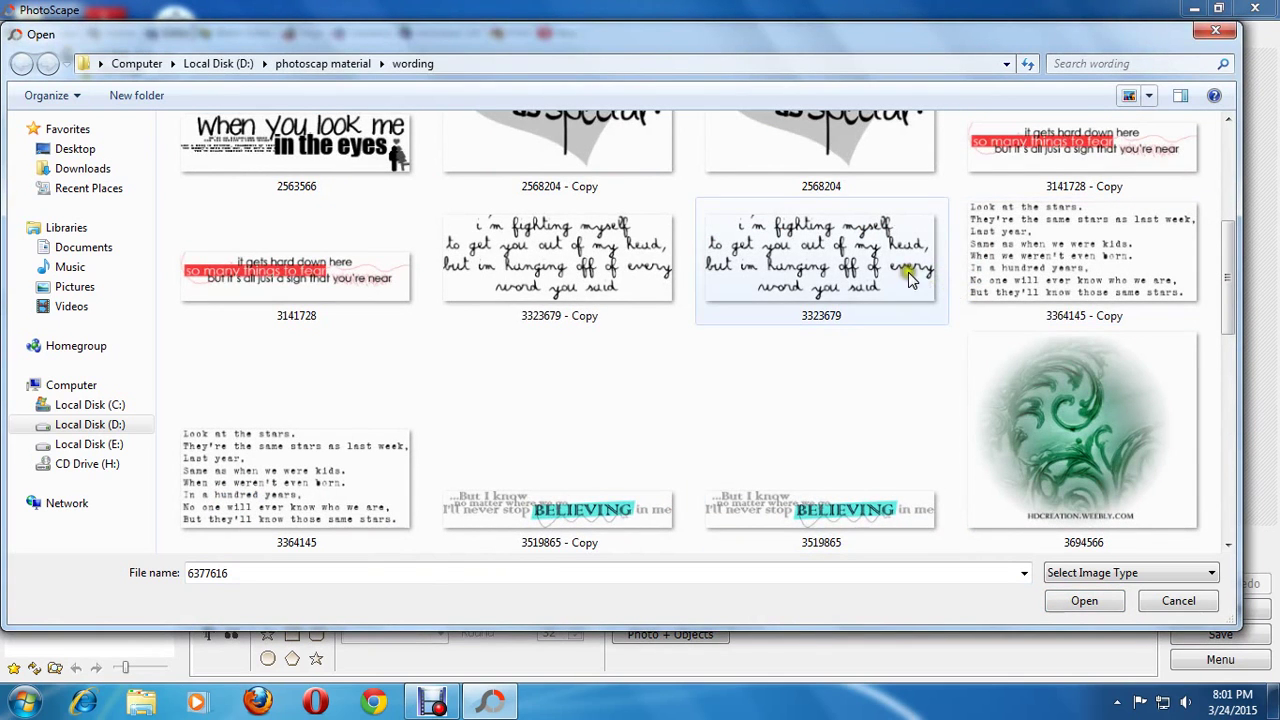
Insert wording image 3141728 and place it across the top of the left photo
double_click(372, 255)
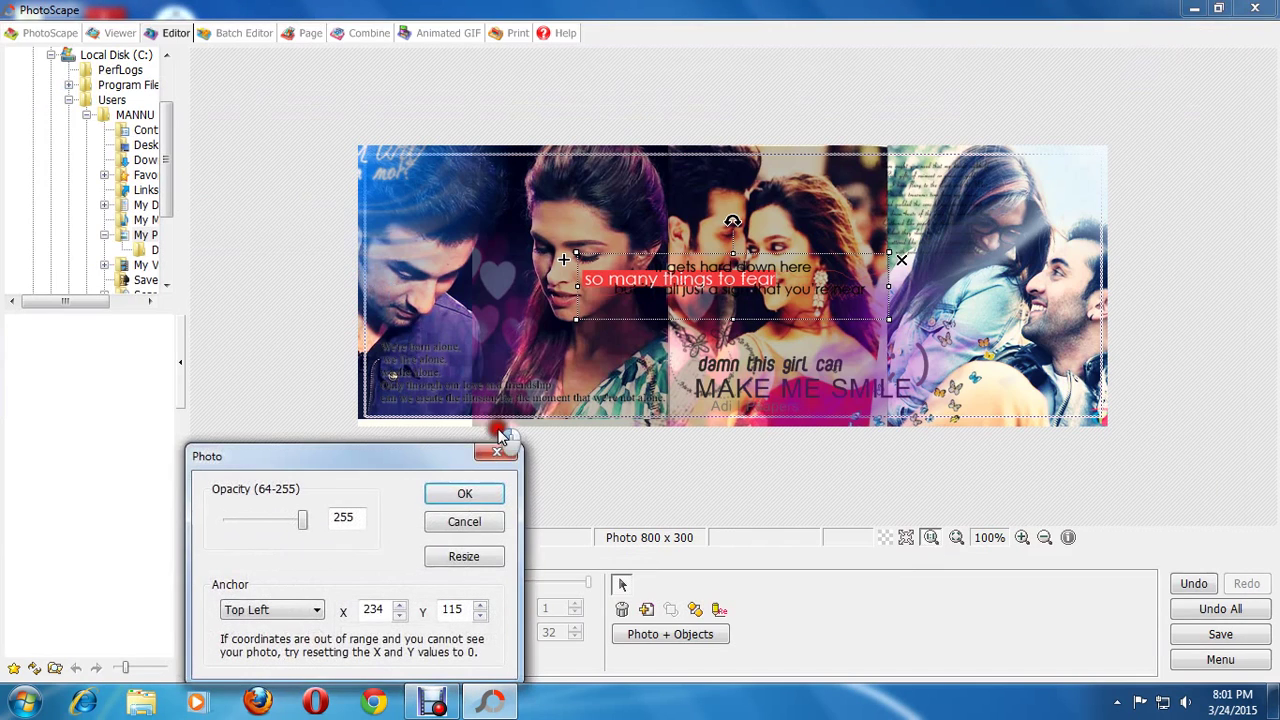
click(474, 495)
drag(672, 288, 643, 352)
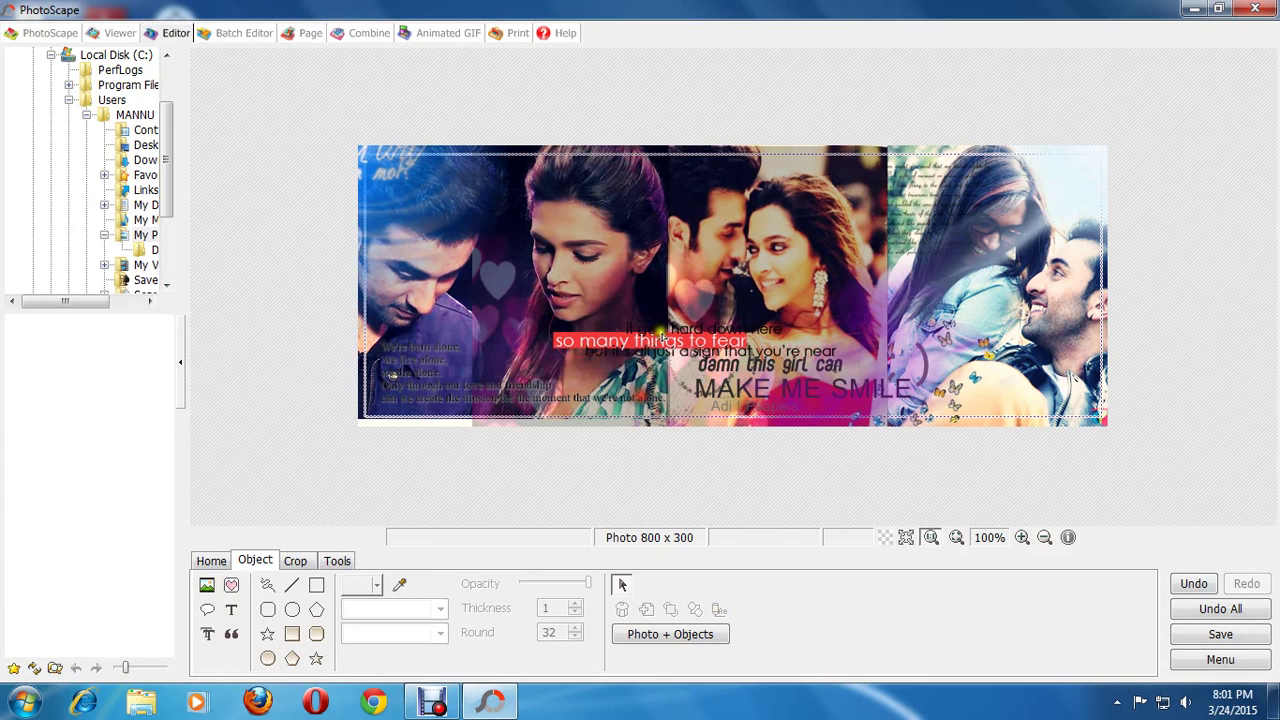
mouse_move(646, 346)
mouse_down()
mouse_move(513, 353)
mouse_move(492, 186)
mouse_up()
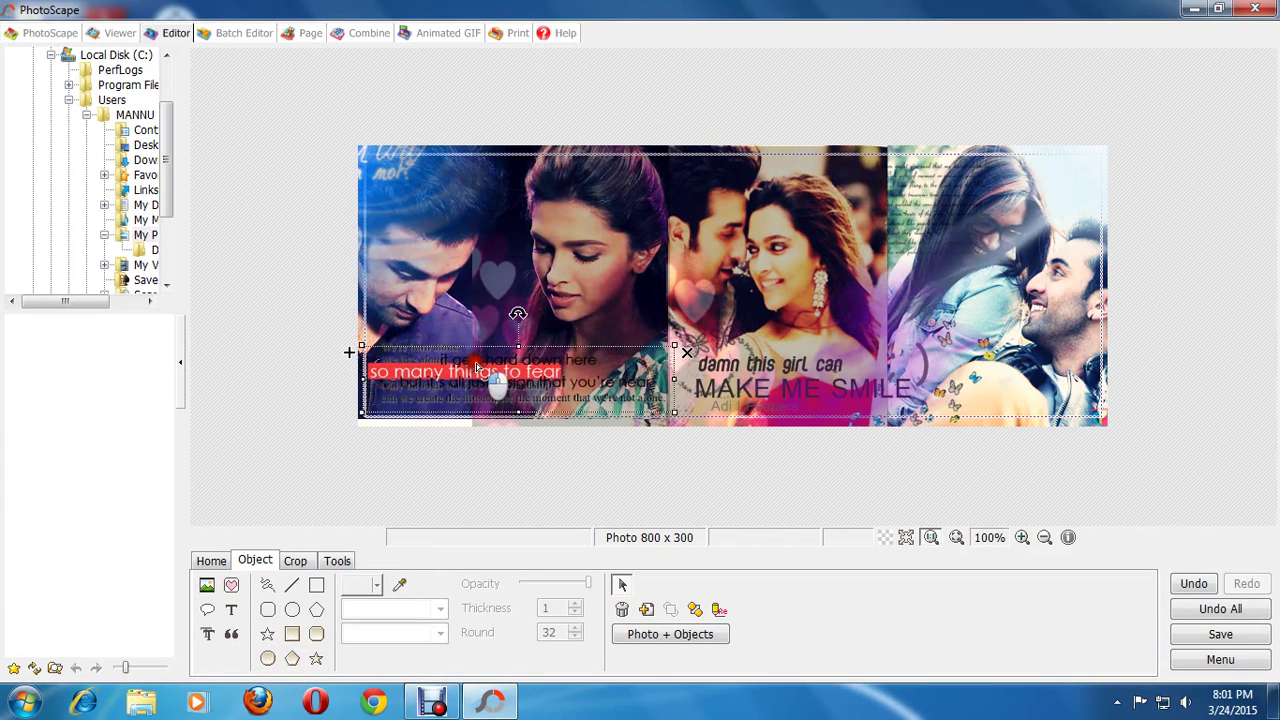
click(513, 334)
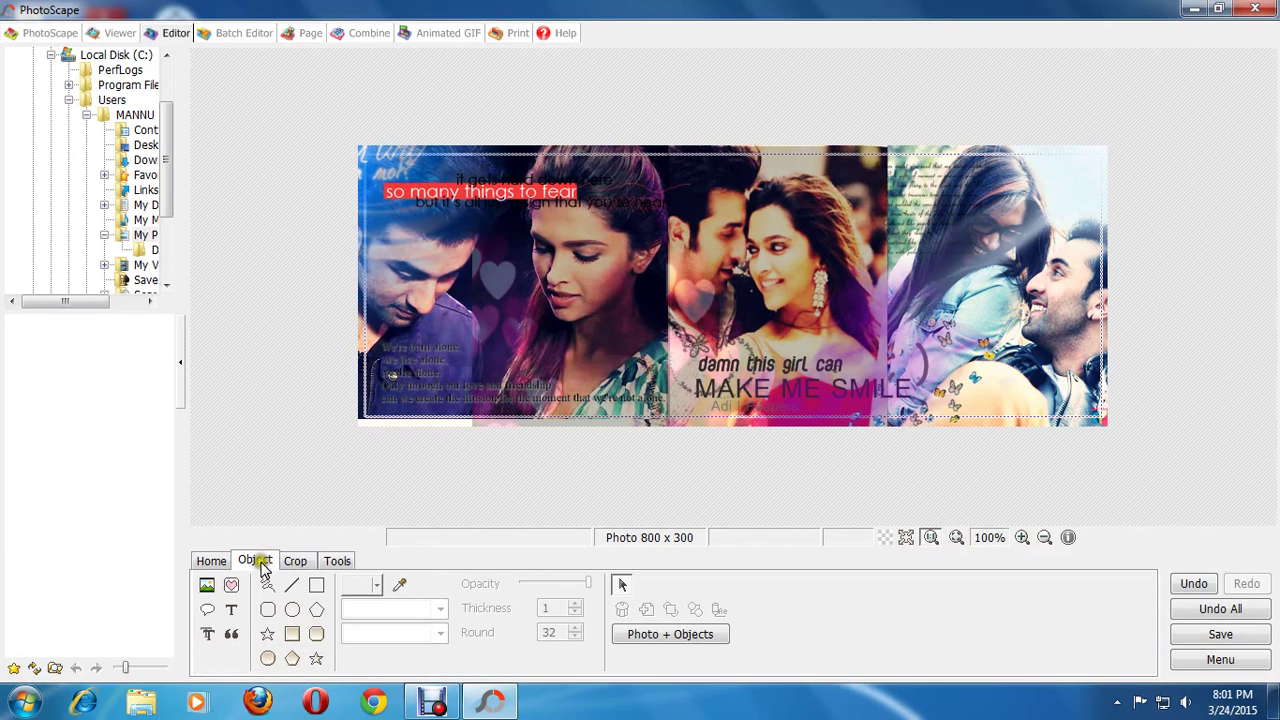
click(206, 588)
Browse the wording images, then return up to the photoscap material folder
click(250, 565)
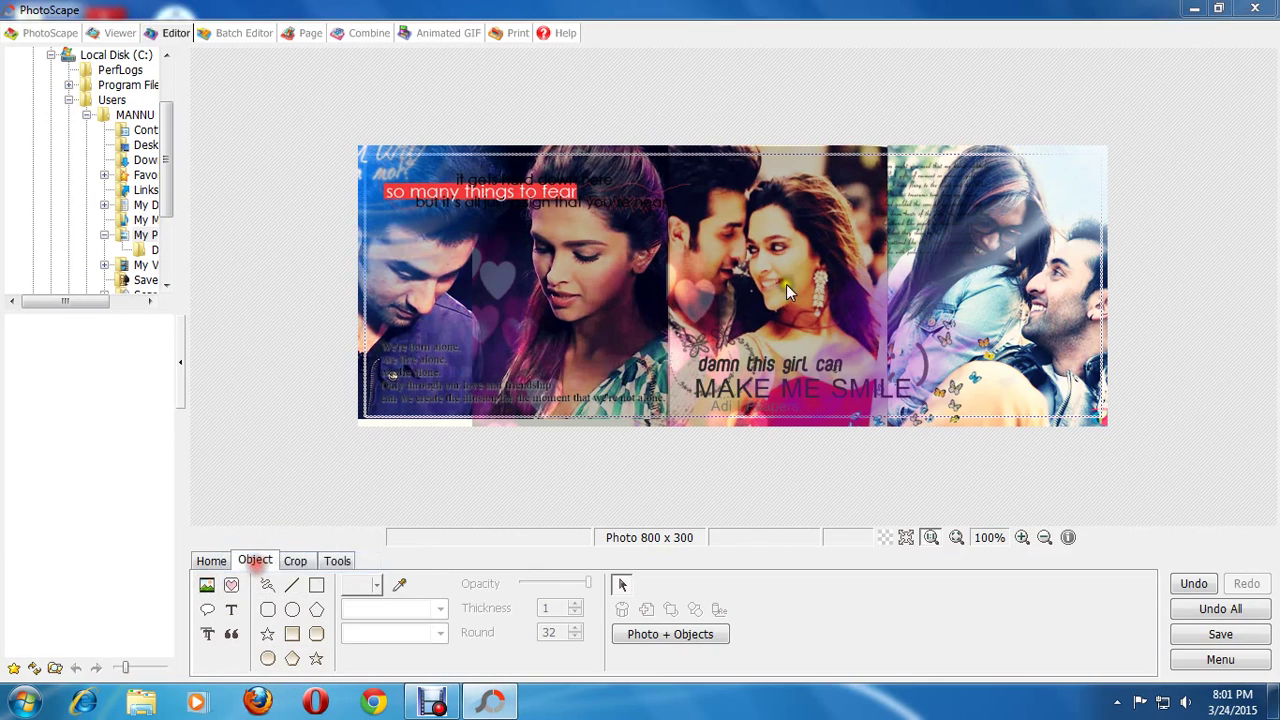
drag(1226, 160, 1202, 420)
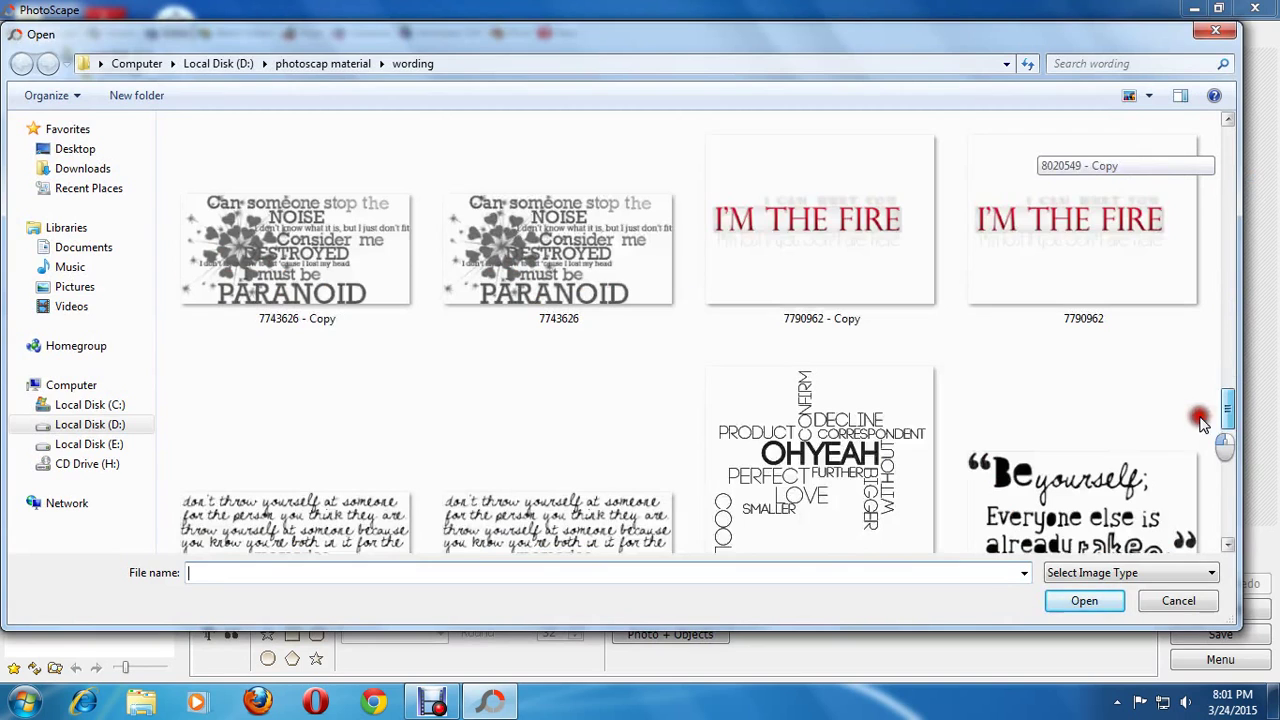
click(866, 366)
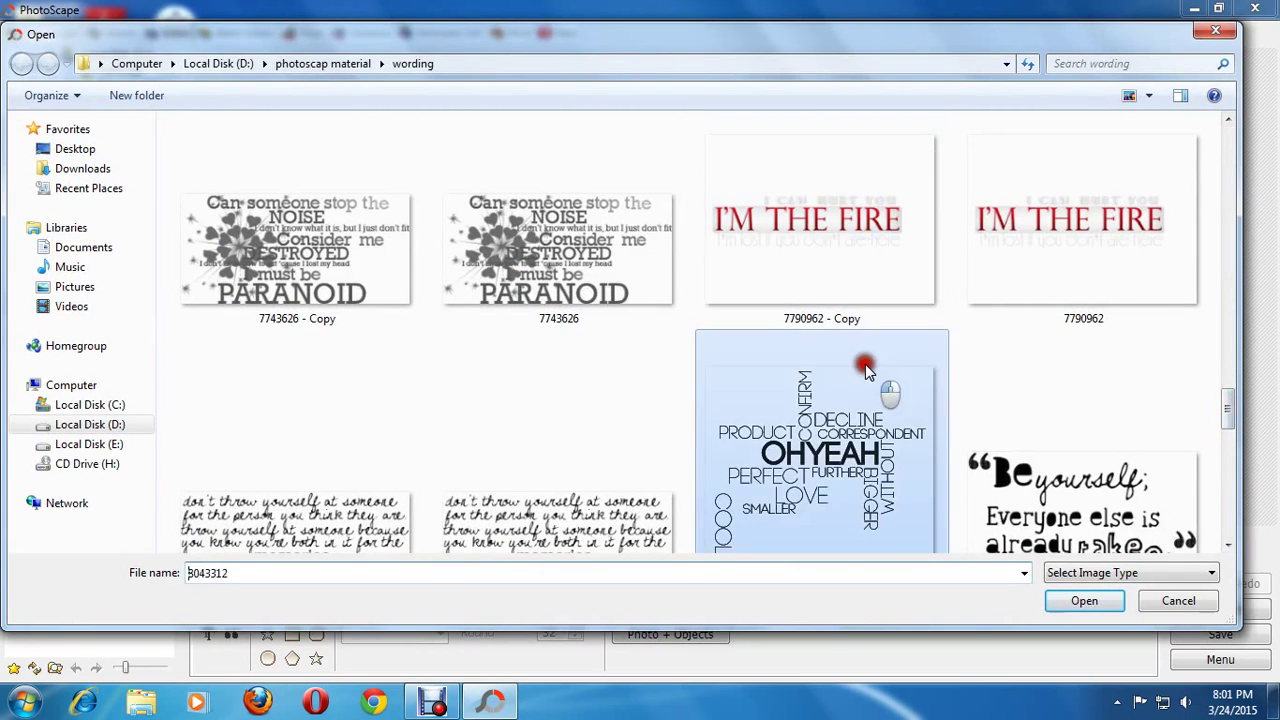
scroll(866, 366, down, 5)
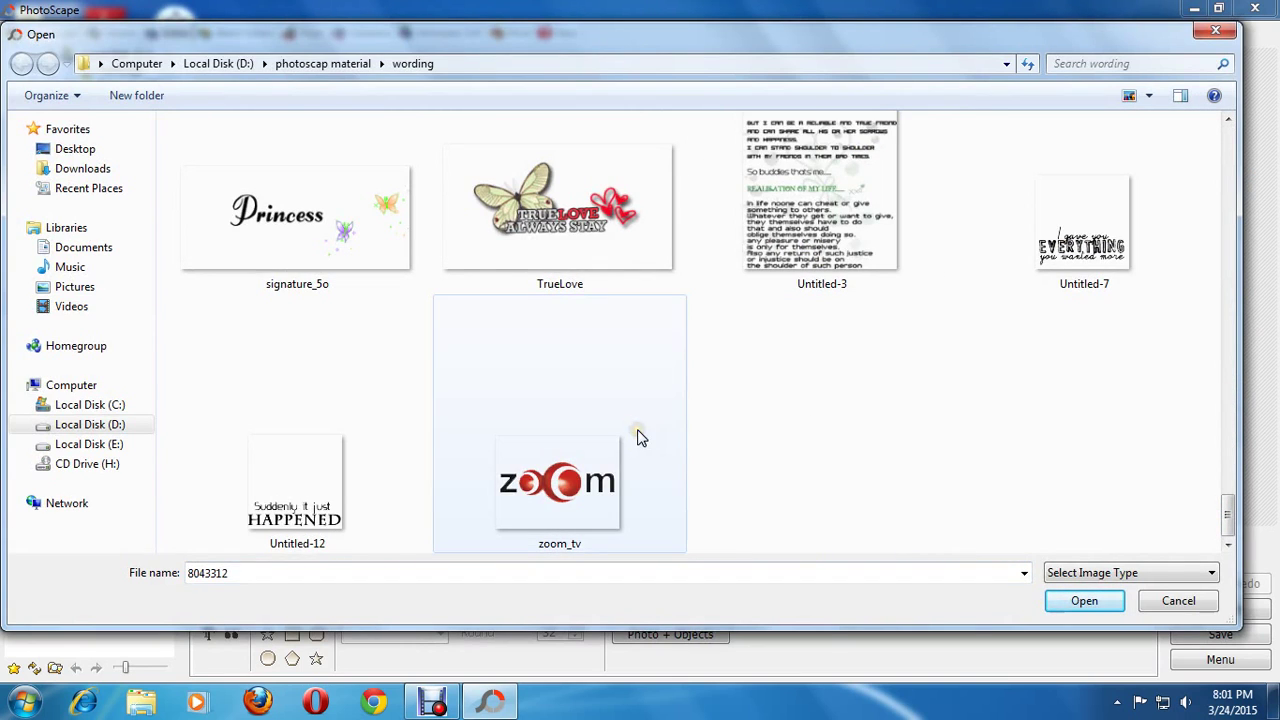
scroll(641, 437, up, 5)
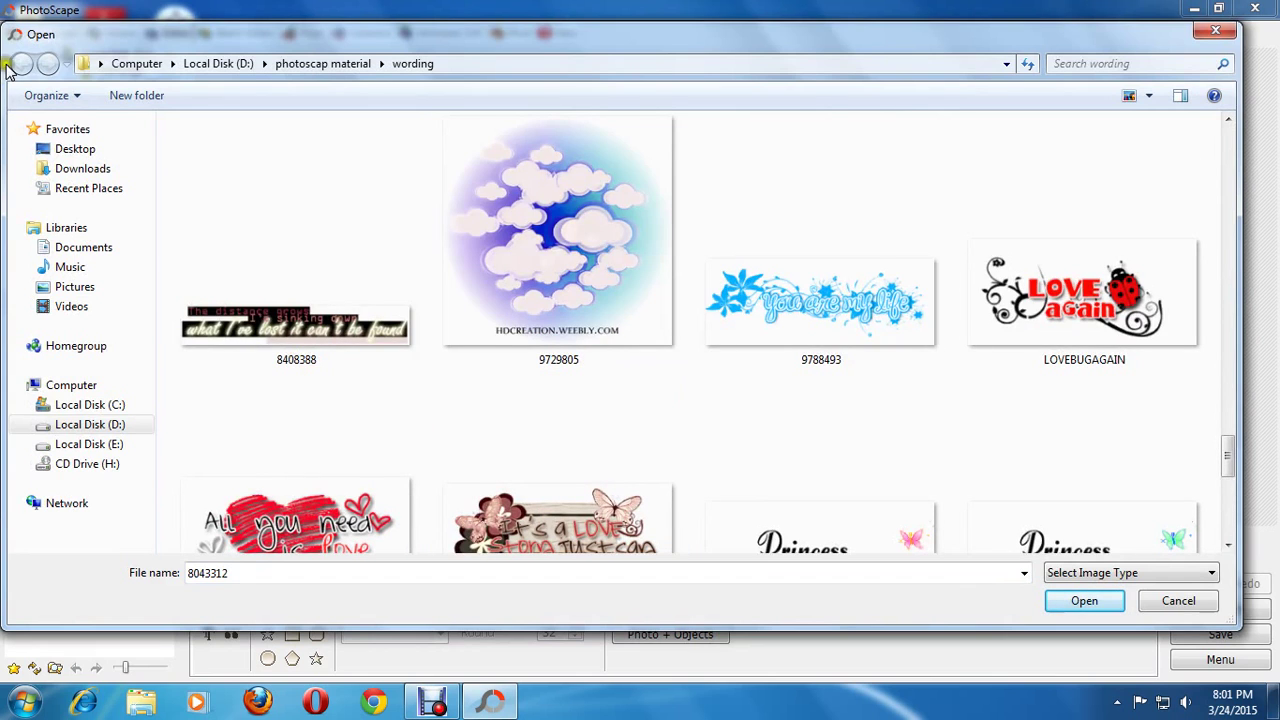
click(337, 66)
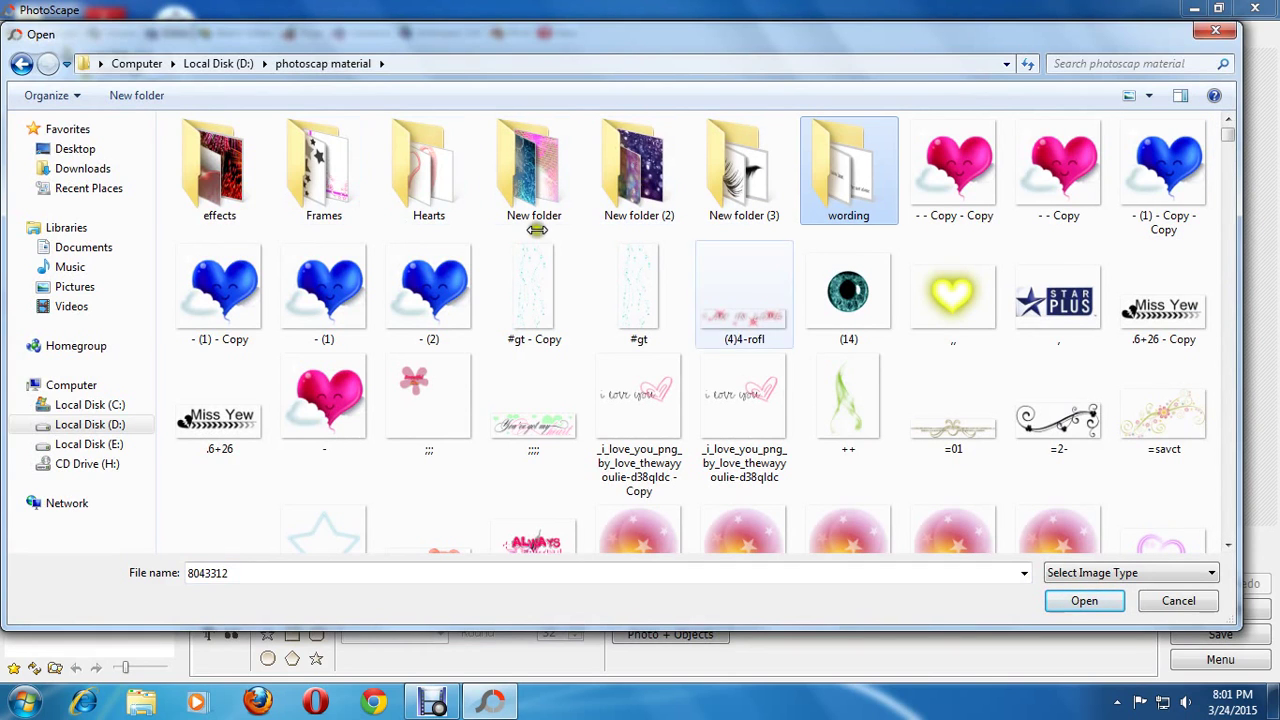
Insert 'give me that LOVE', shrink it and set it at the lower-right corner
drag(1228, 134, 1222, 312)
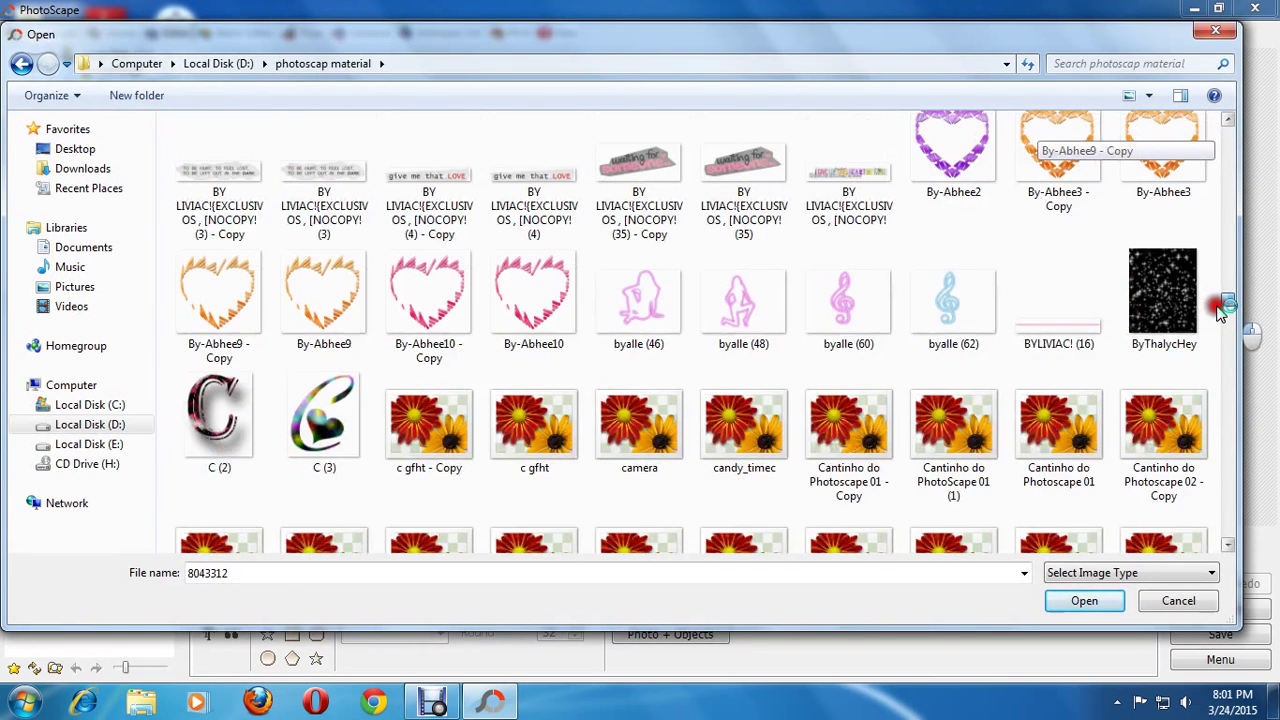
click(531, 183)
double_click(531, 183)
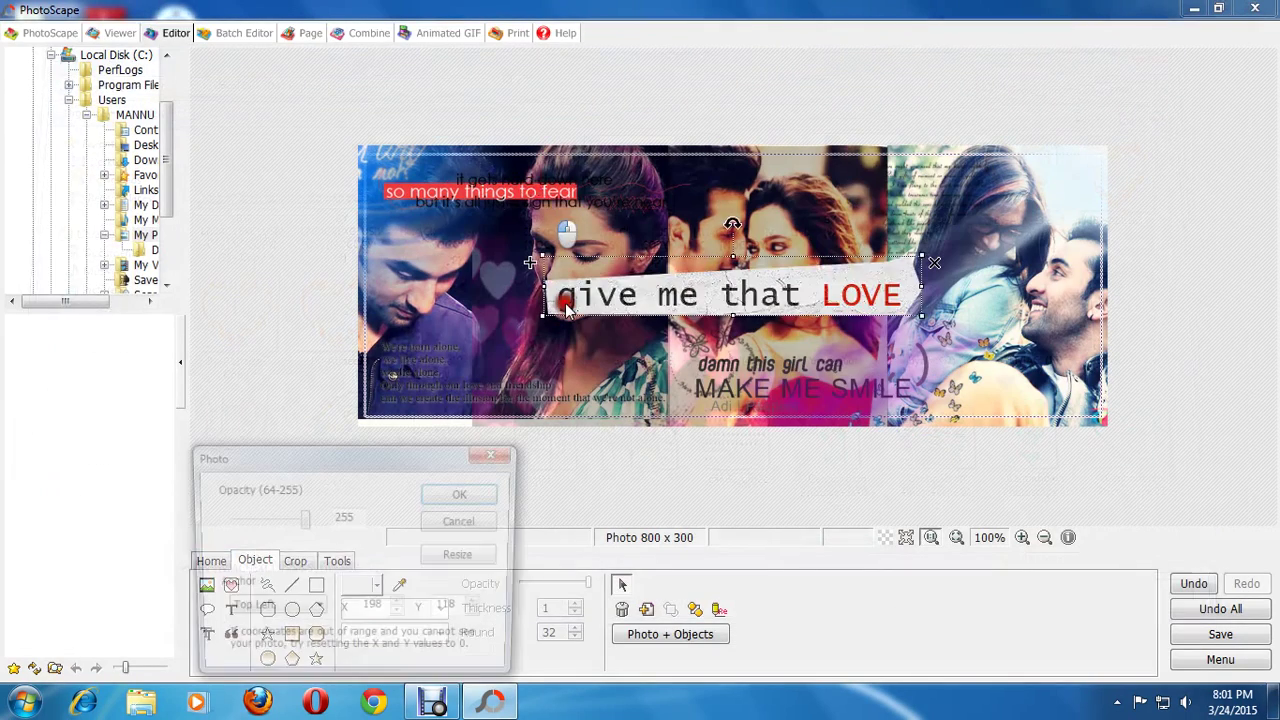
click(472, 494)
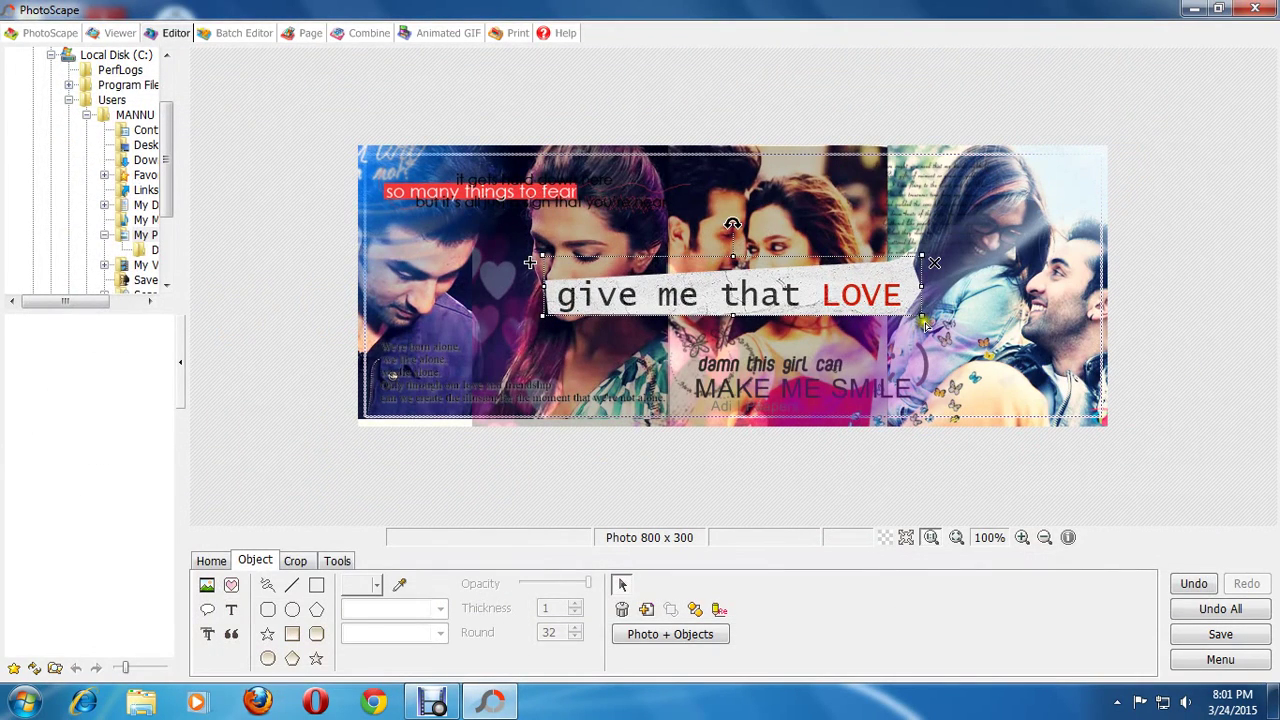
mouse_move(925, 325)
mouse_down()
mouse_move(733, 286)
mouse_move(1012, 398)
mouse_up()
click(1007, 469)
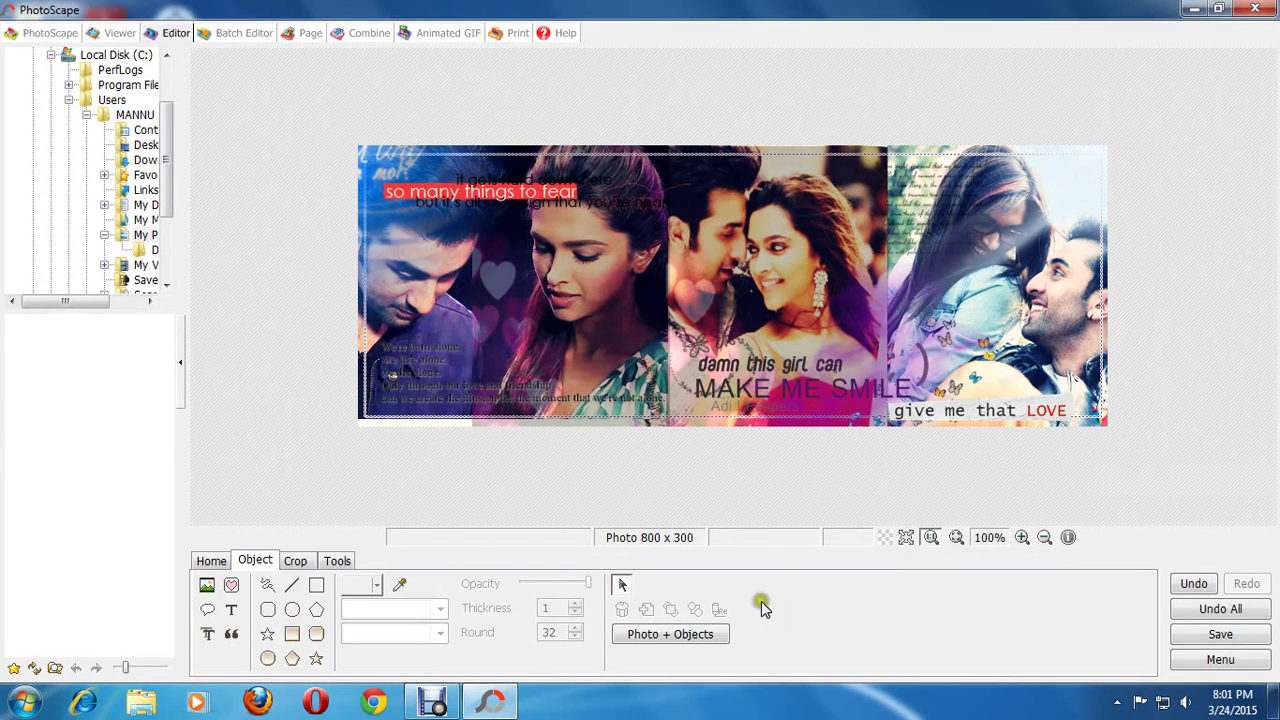
click(212, 561)
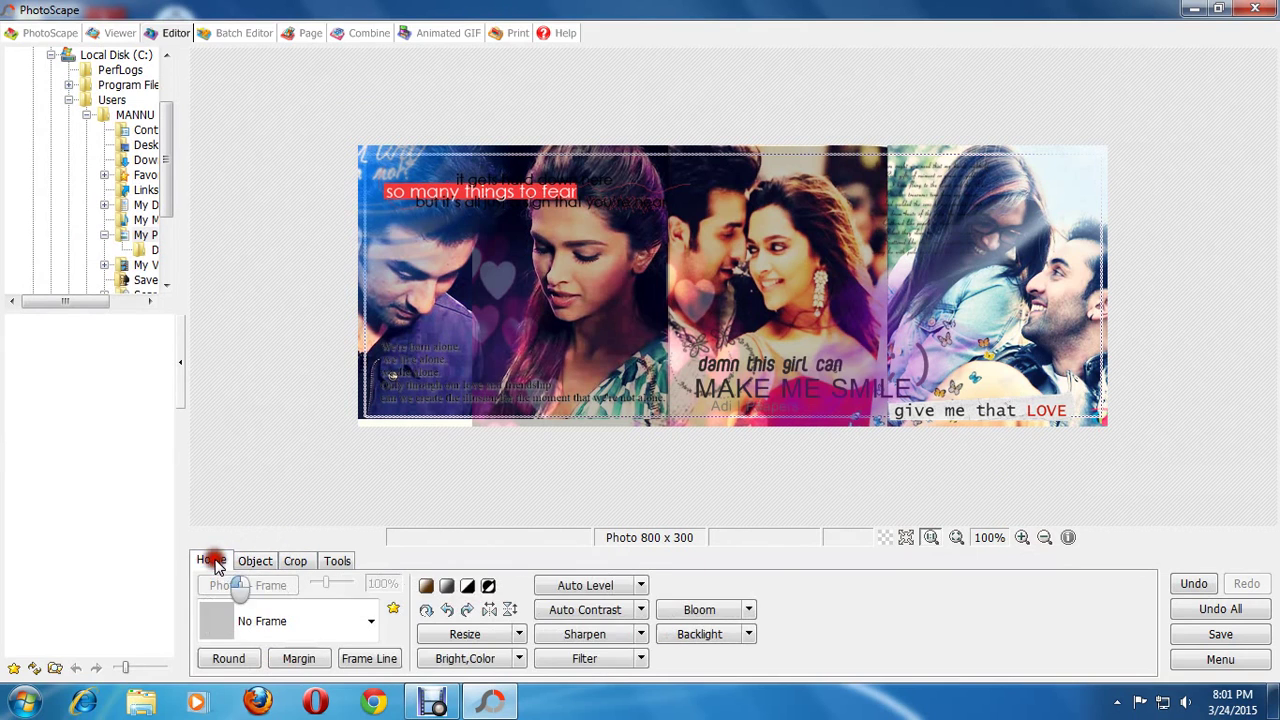
click(690, 610)
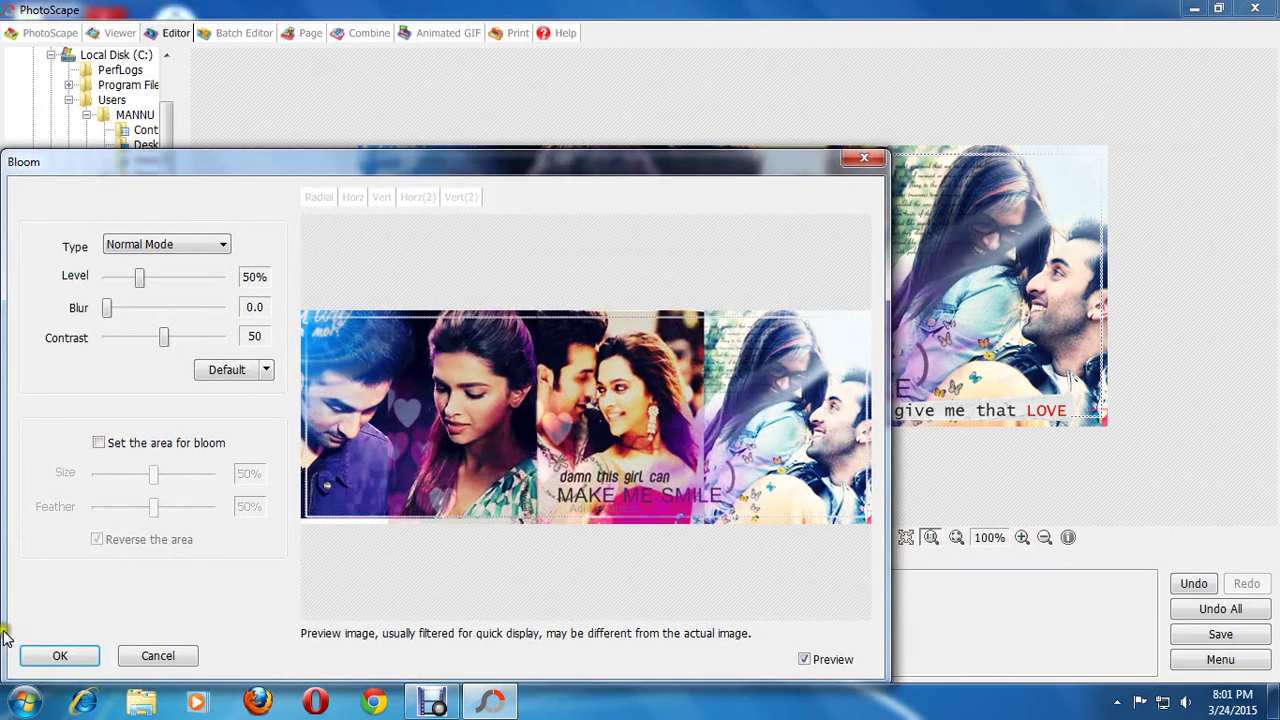
click(60, 656)
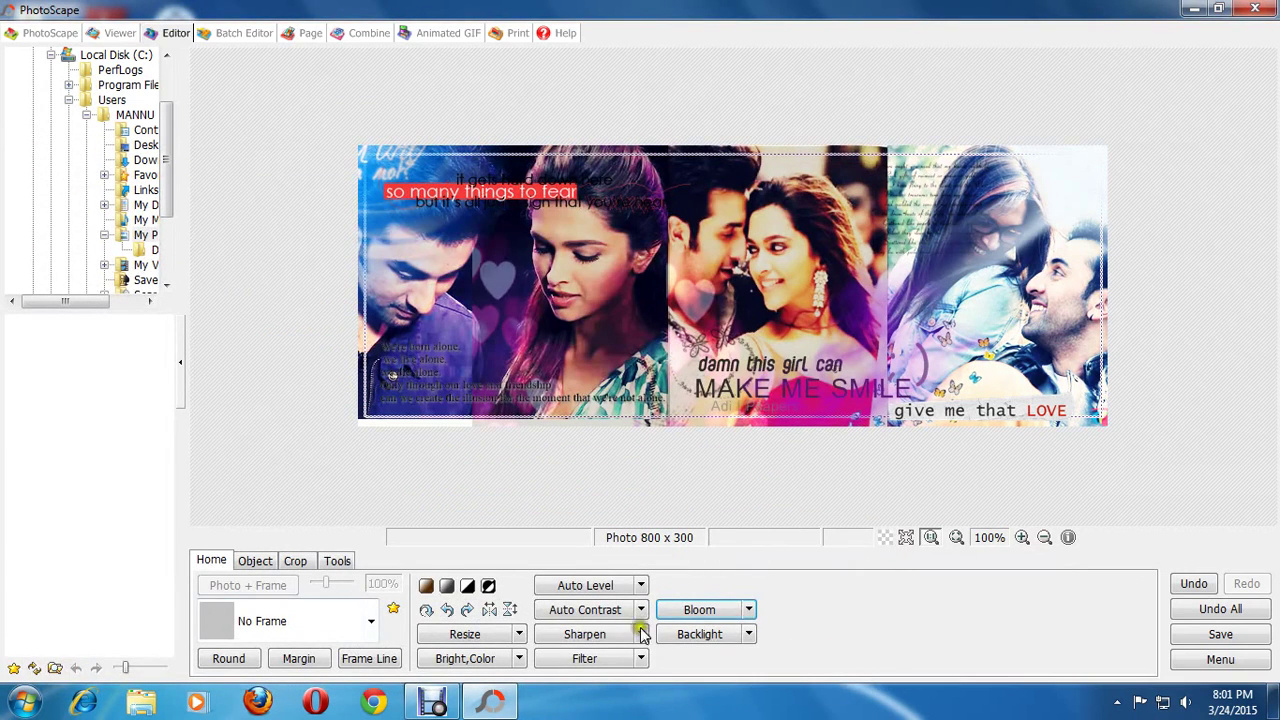
click(638, 660)
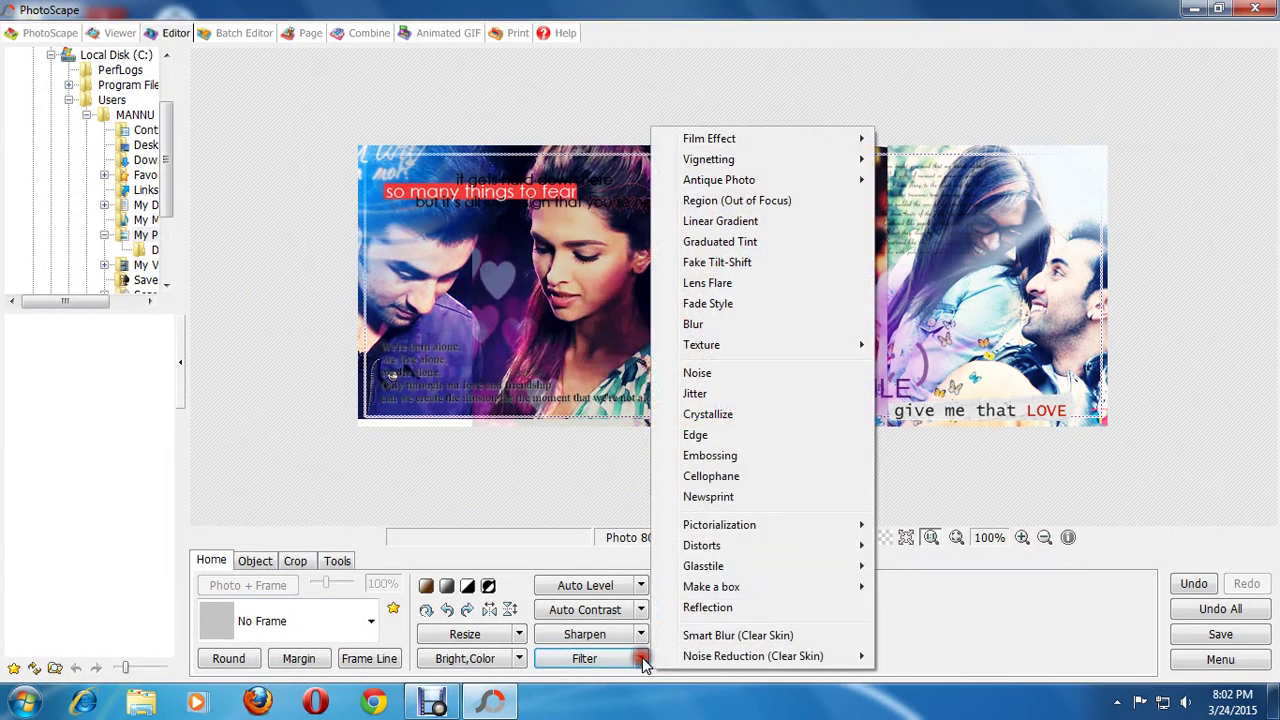
mouse_move(701, 345)
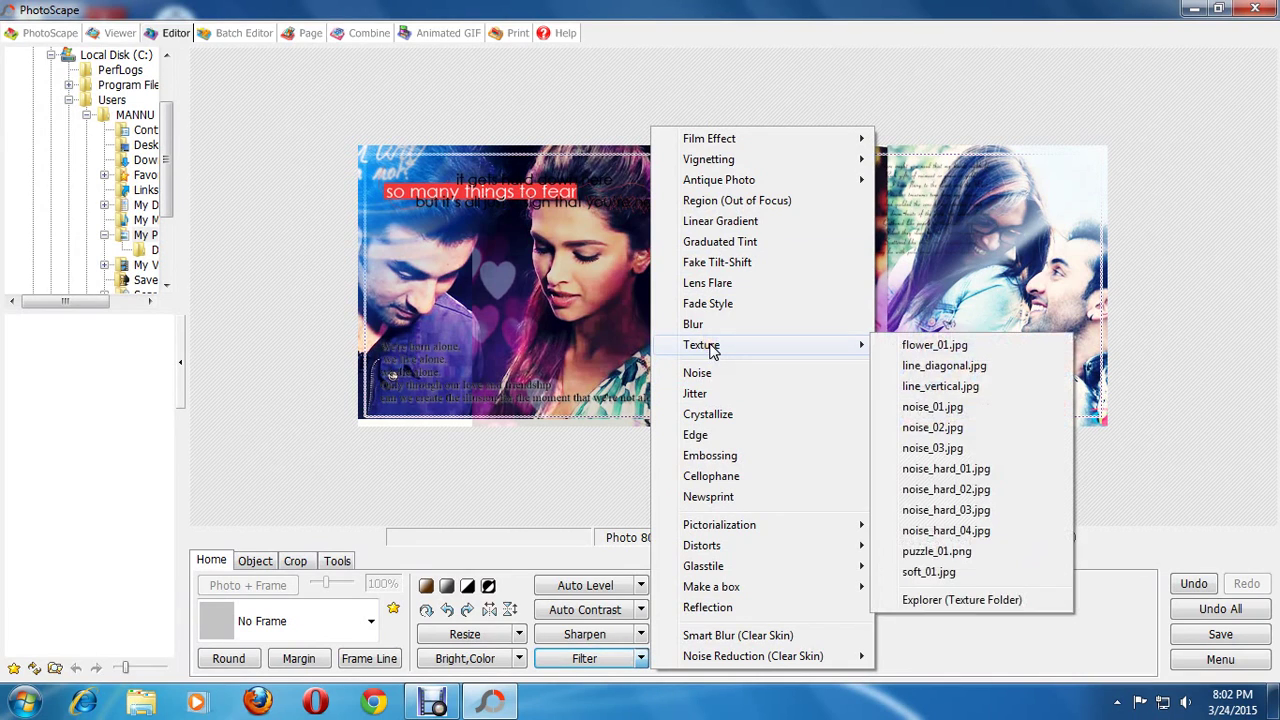
click(945, 350)
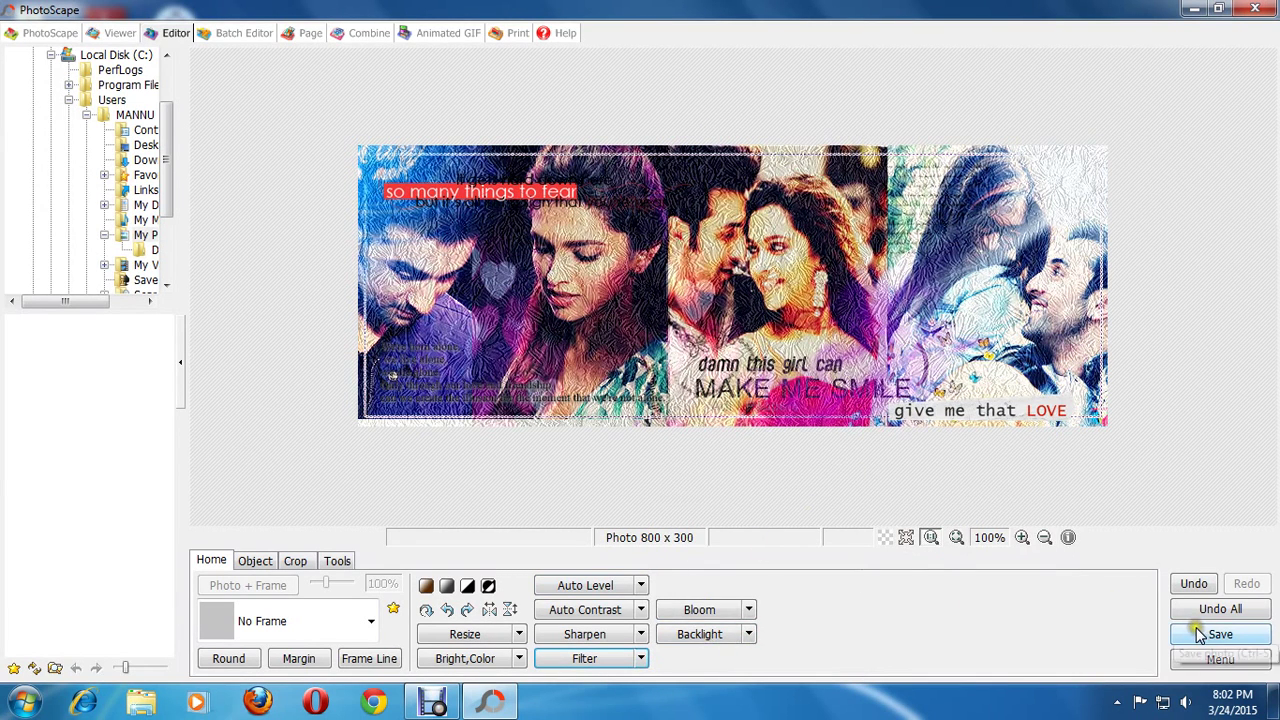
click(1200, 588)
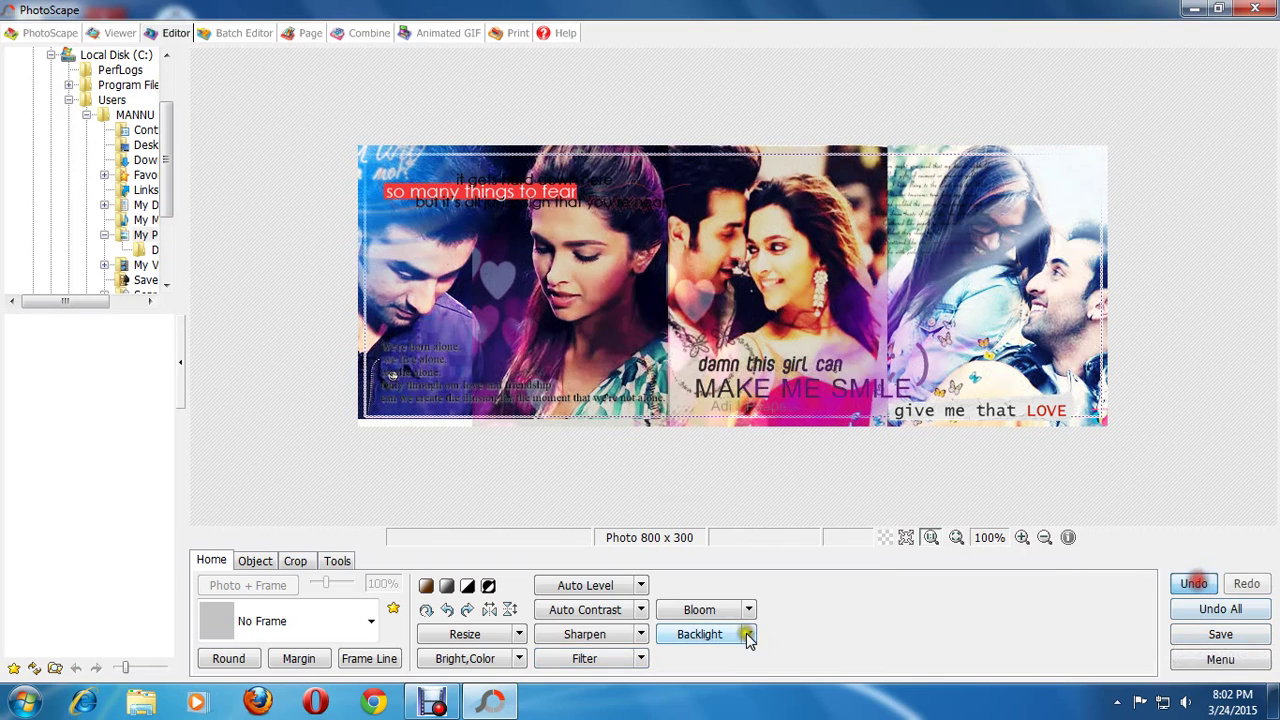
click(641, 658)
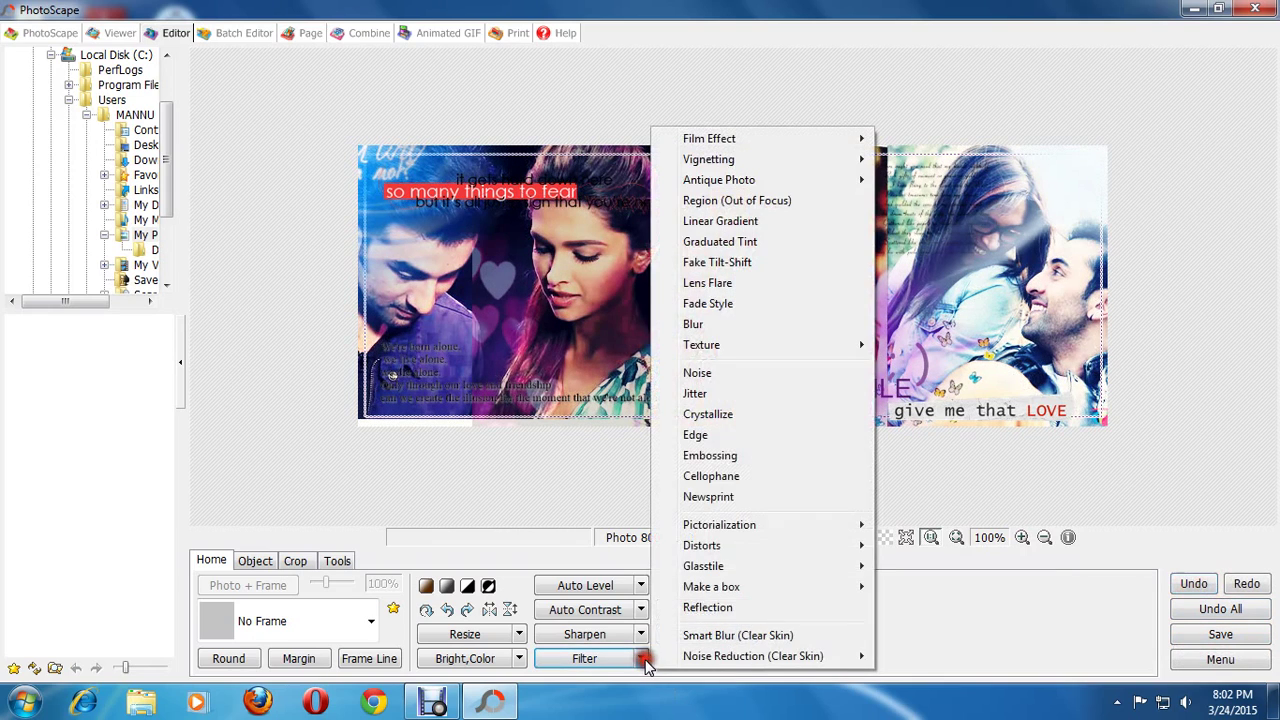
click(695, 436)
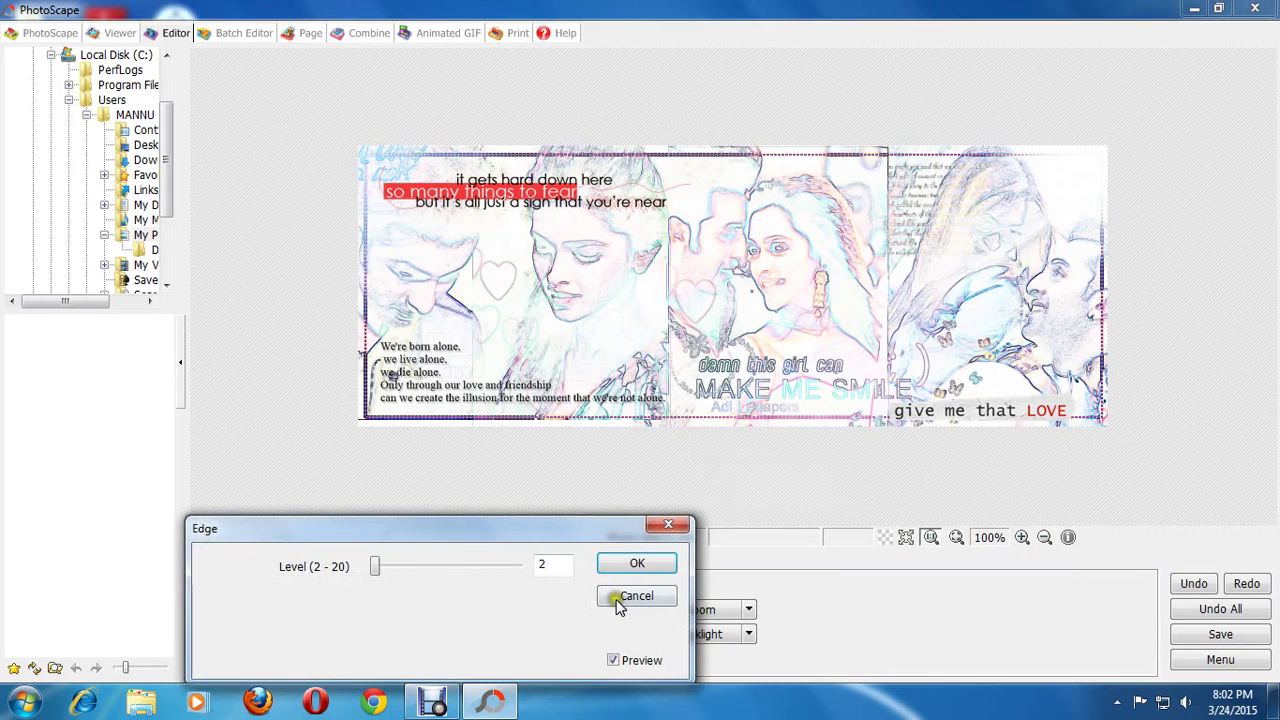
click(636, 597)
click(641, 659)
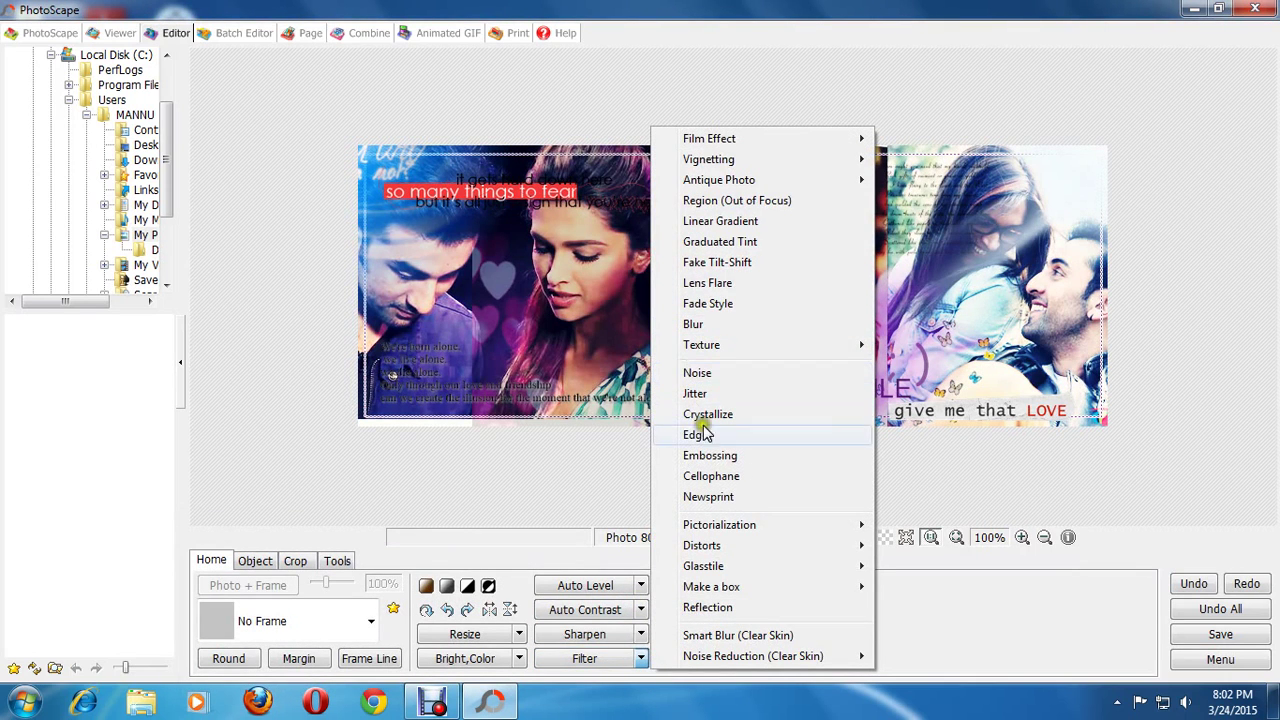
mouse_move(702, 545)
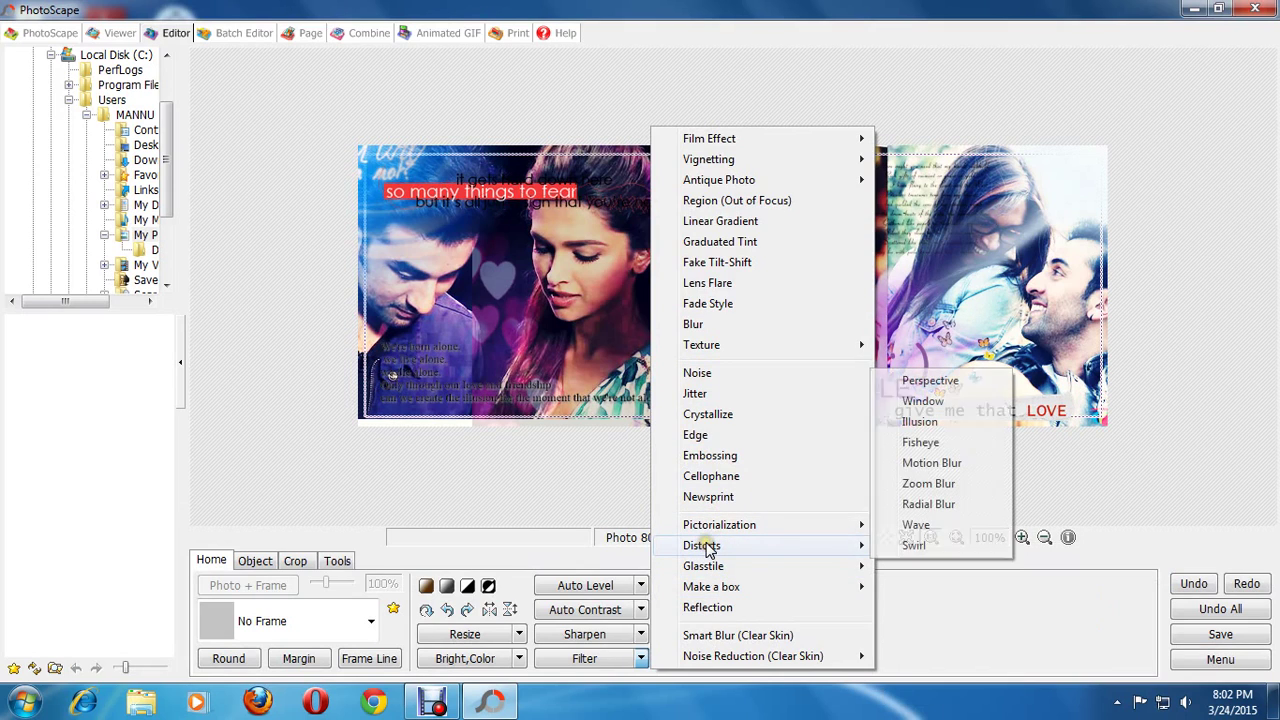
click(922, 464)
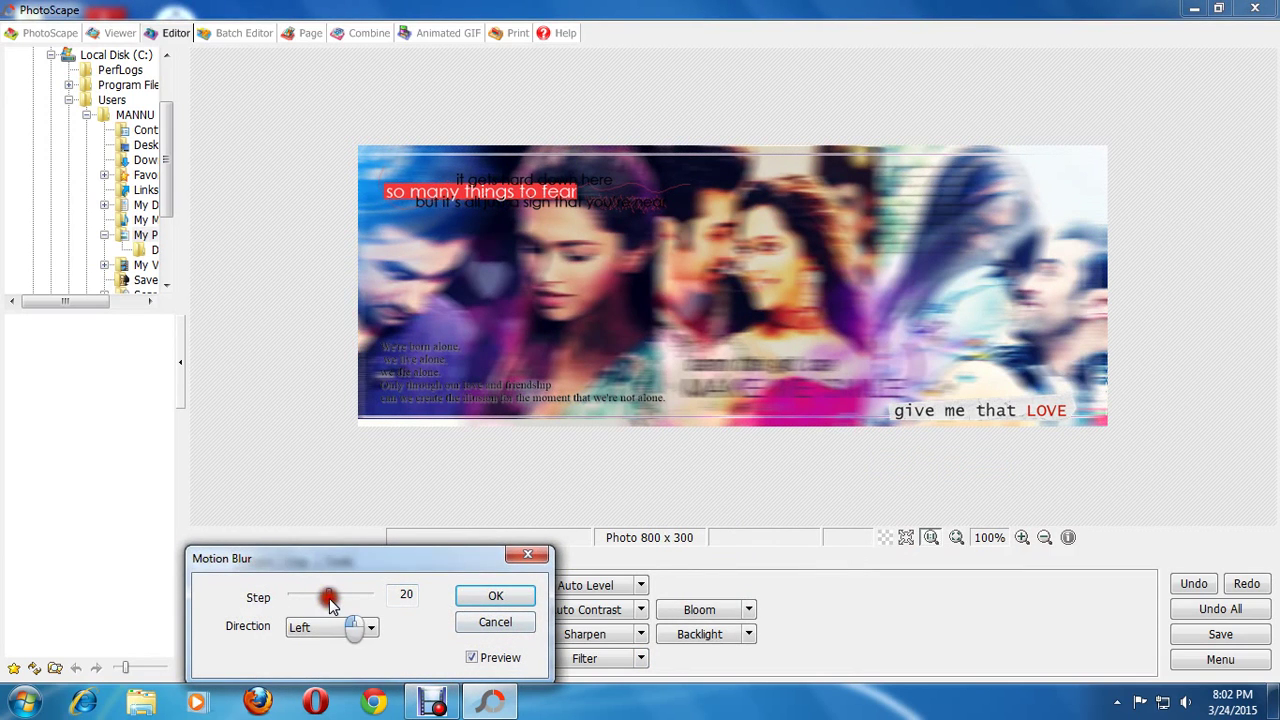
drag(330, 598, 292, 598)
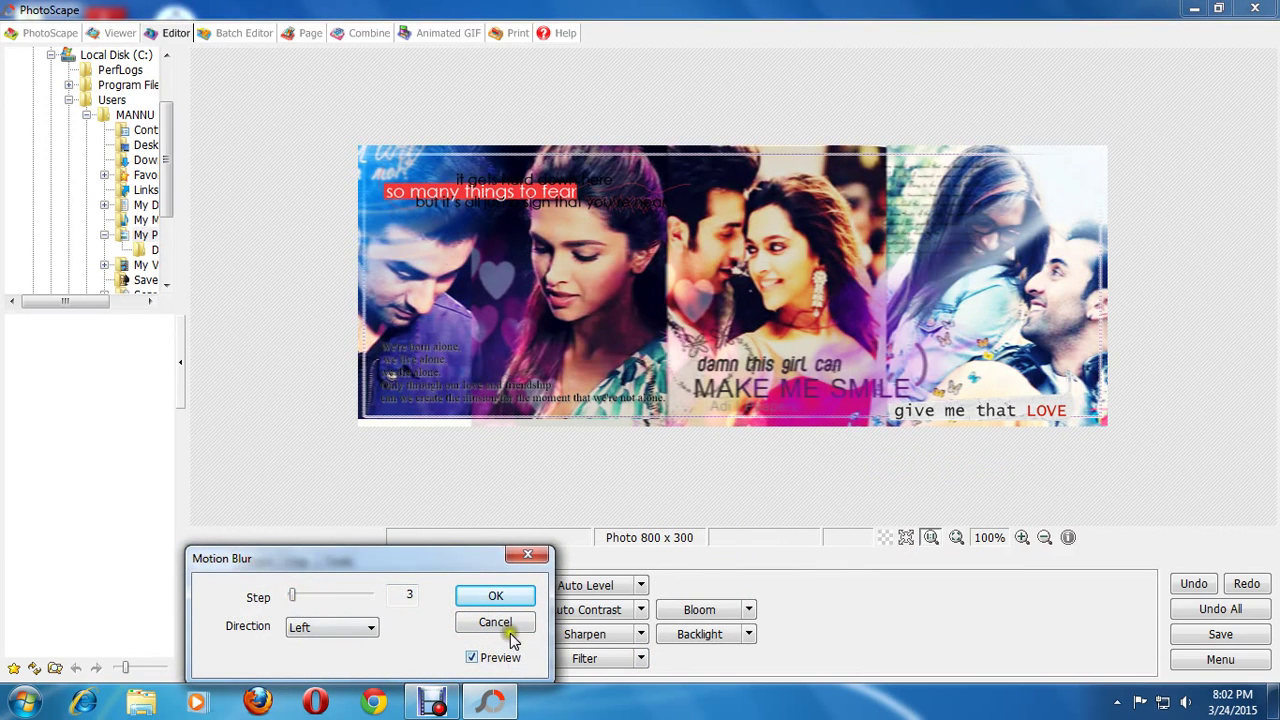
click(503, 625)
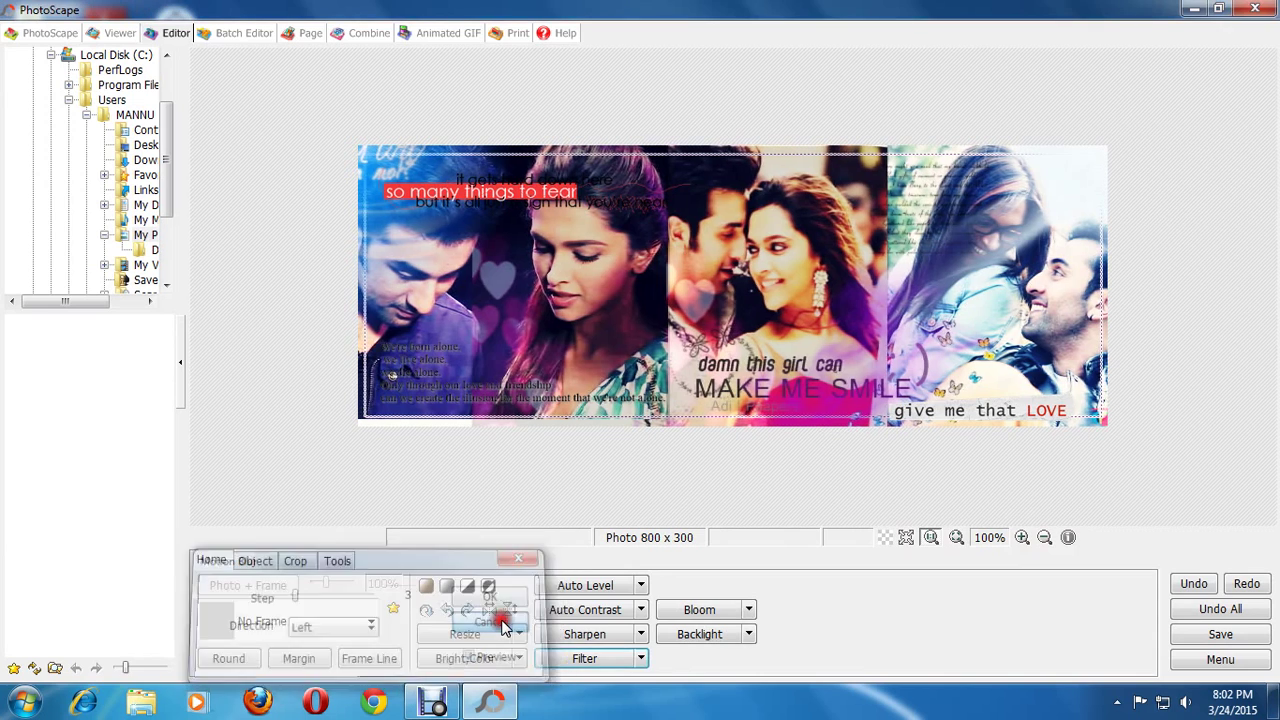
Add a Reflection filter below the collage with size 99%
click(643, 660)
click(714, 610)
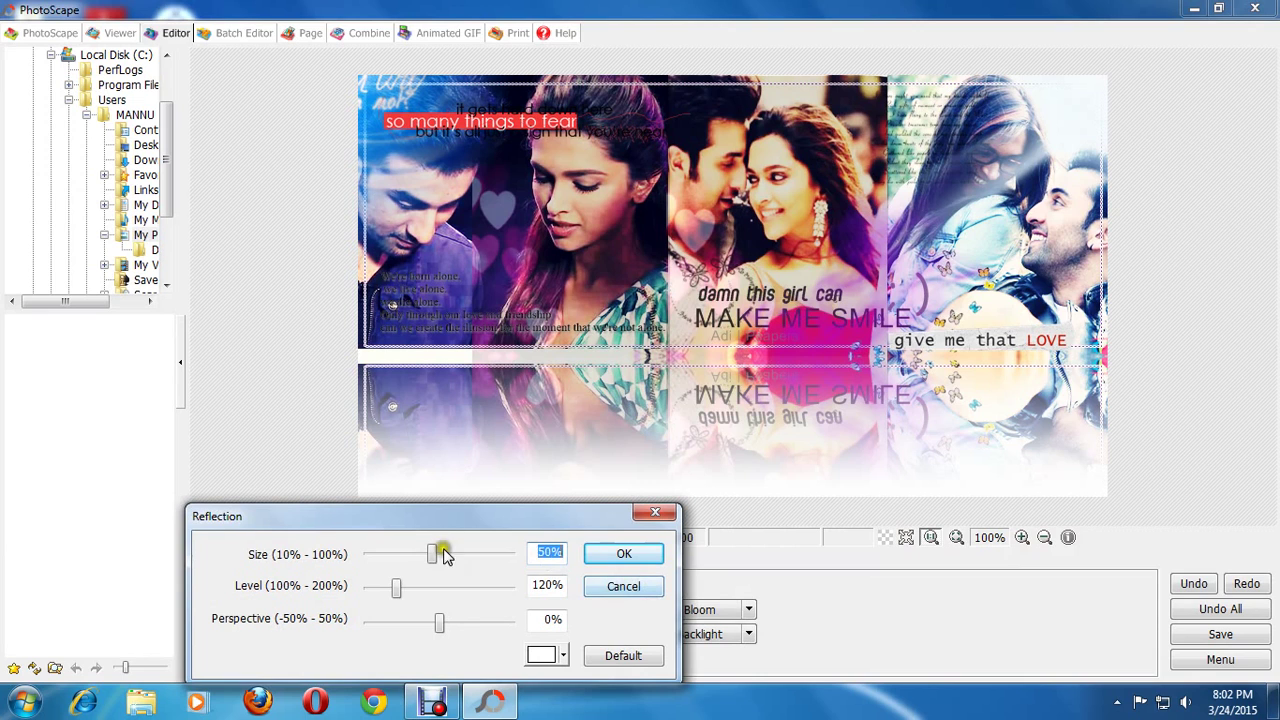
drag(473, 562, 508, 564)
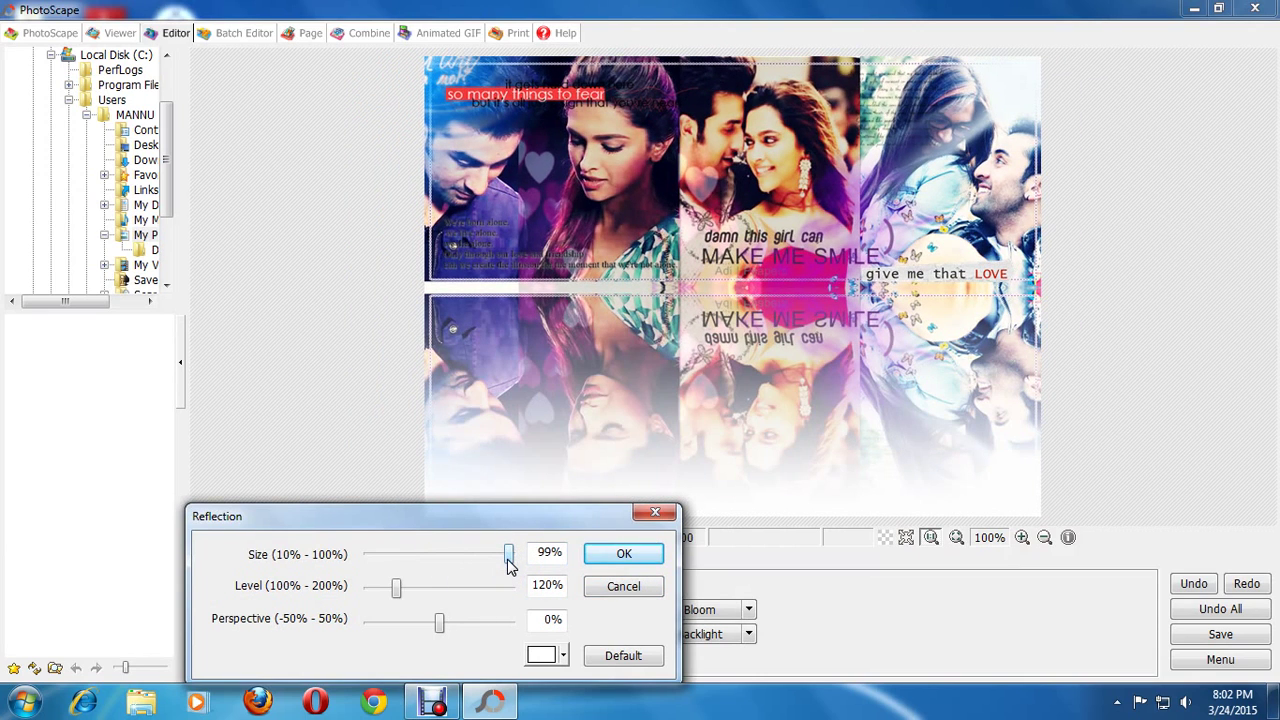
click(619, 557)
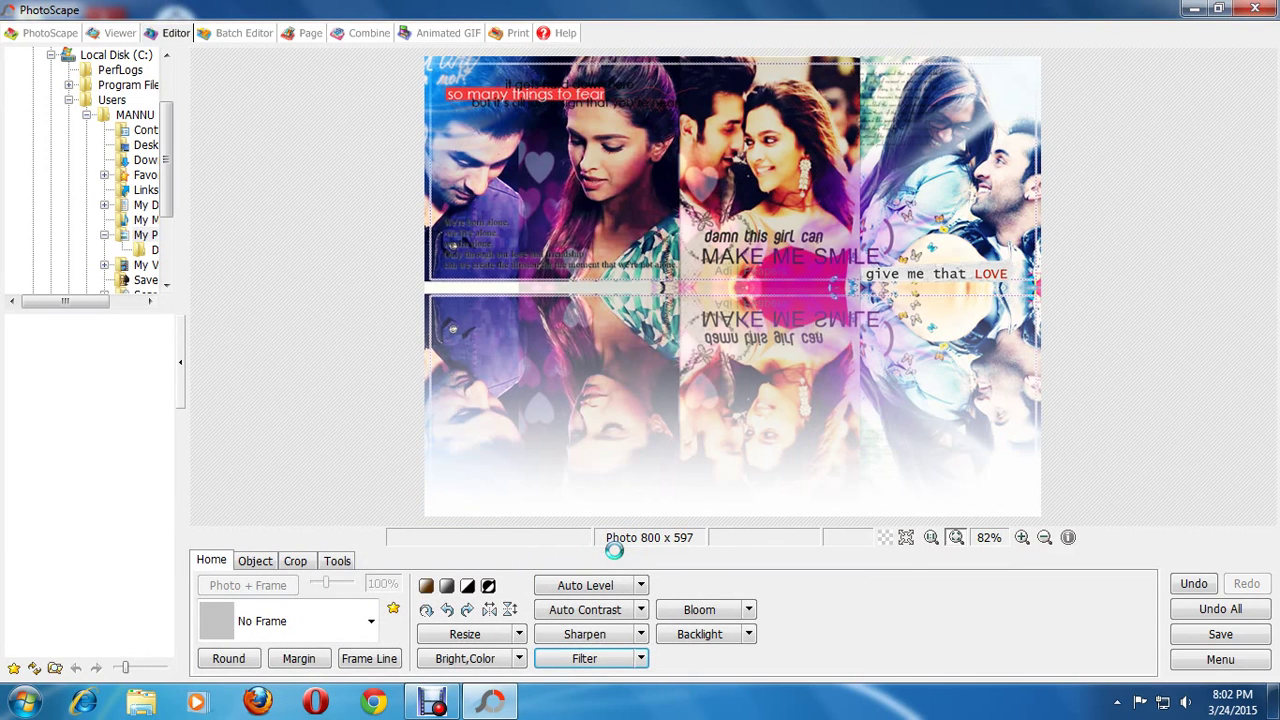
Save the image to the Desktop as reflectioneffect.jpg
click(1215, 636)
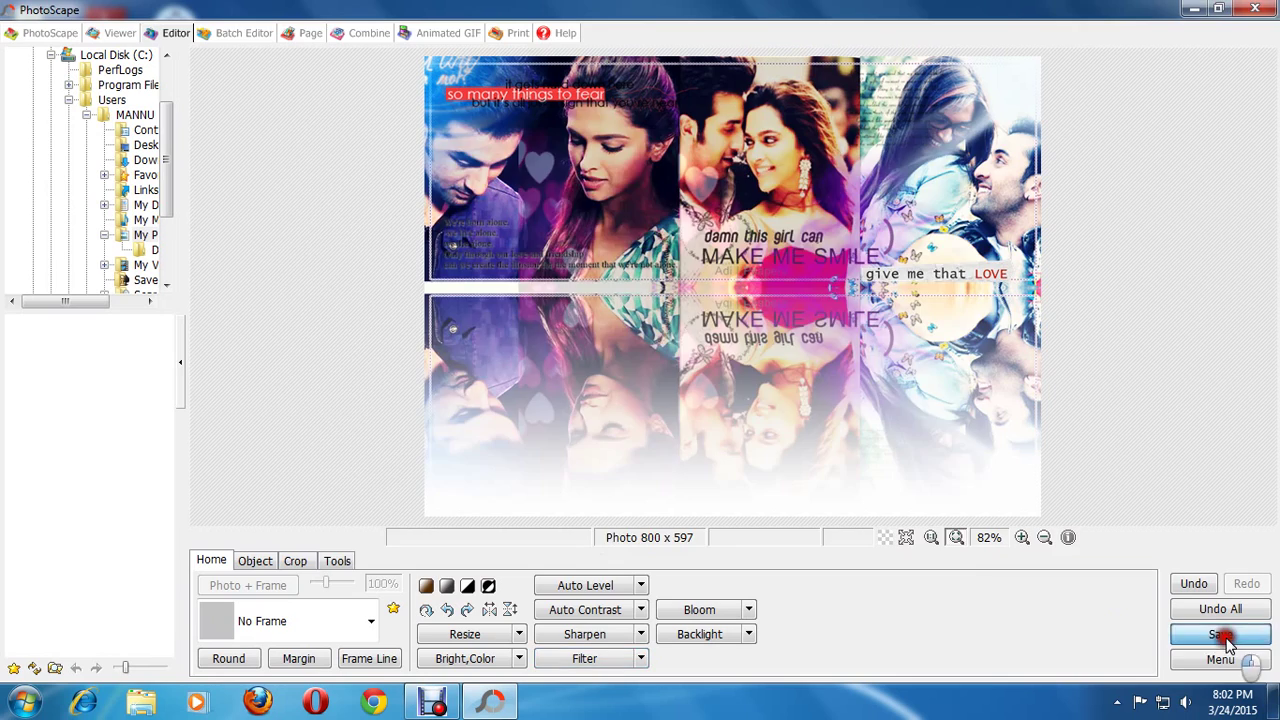
click(394, 346)
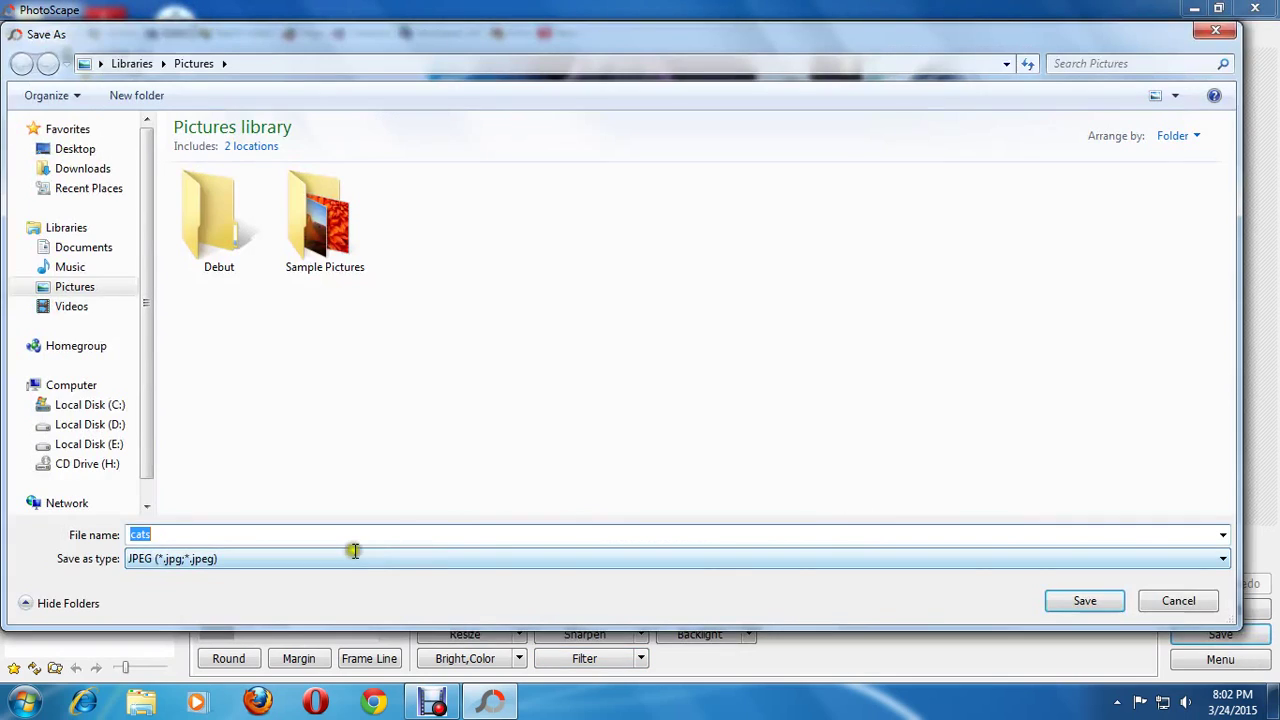
click(75, 149)
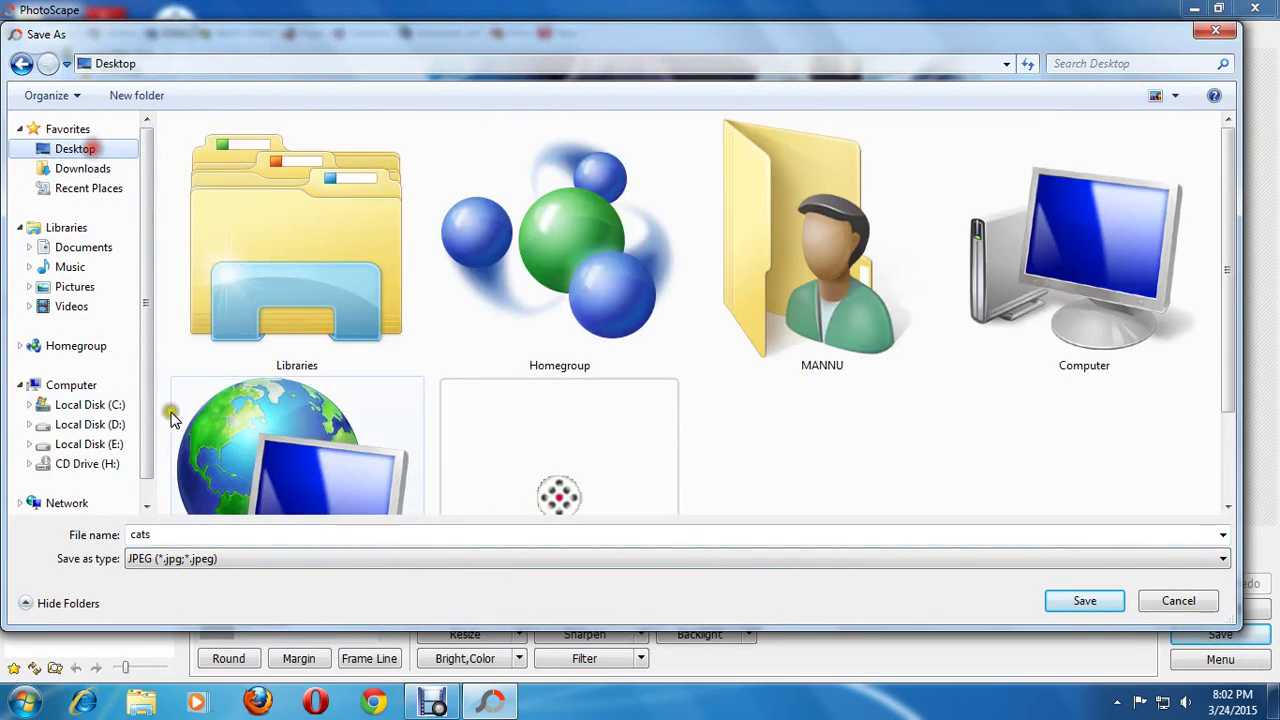
double_click(224, 530)
text(reflectioneffect)
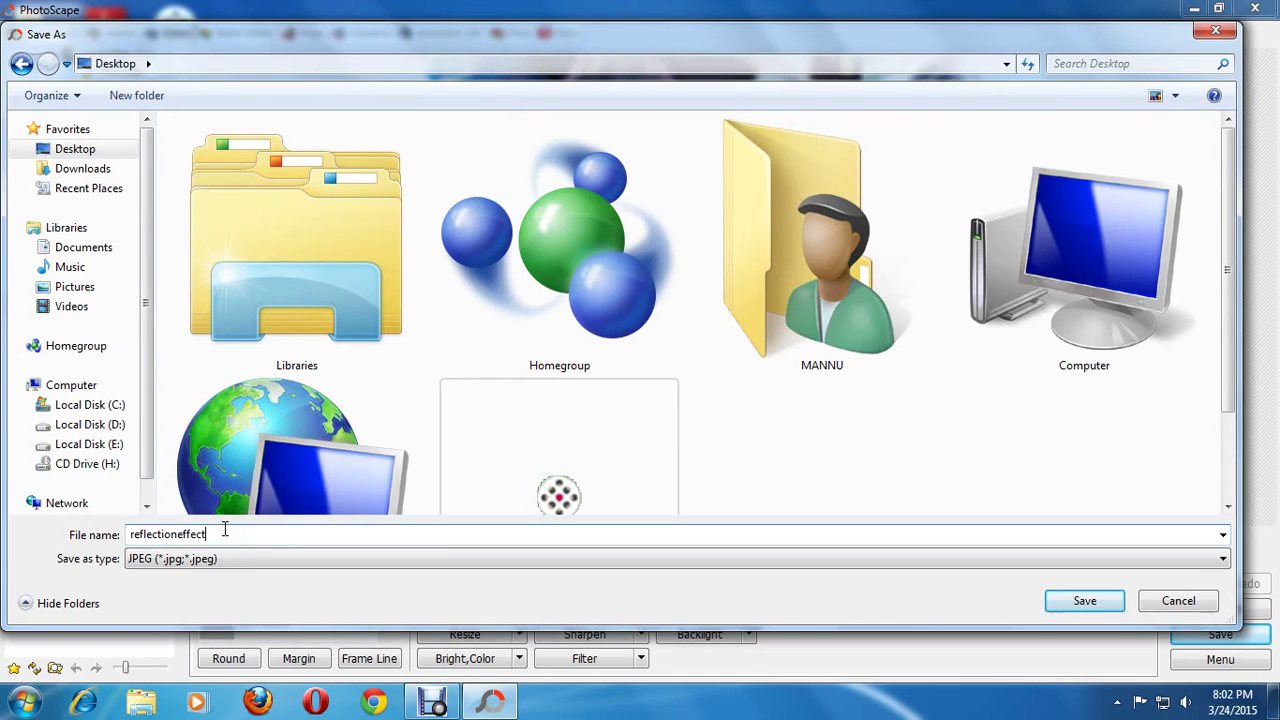
key(Return)
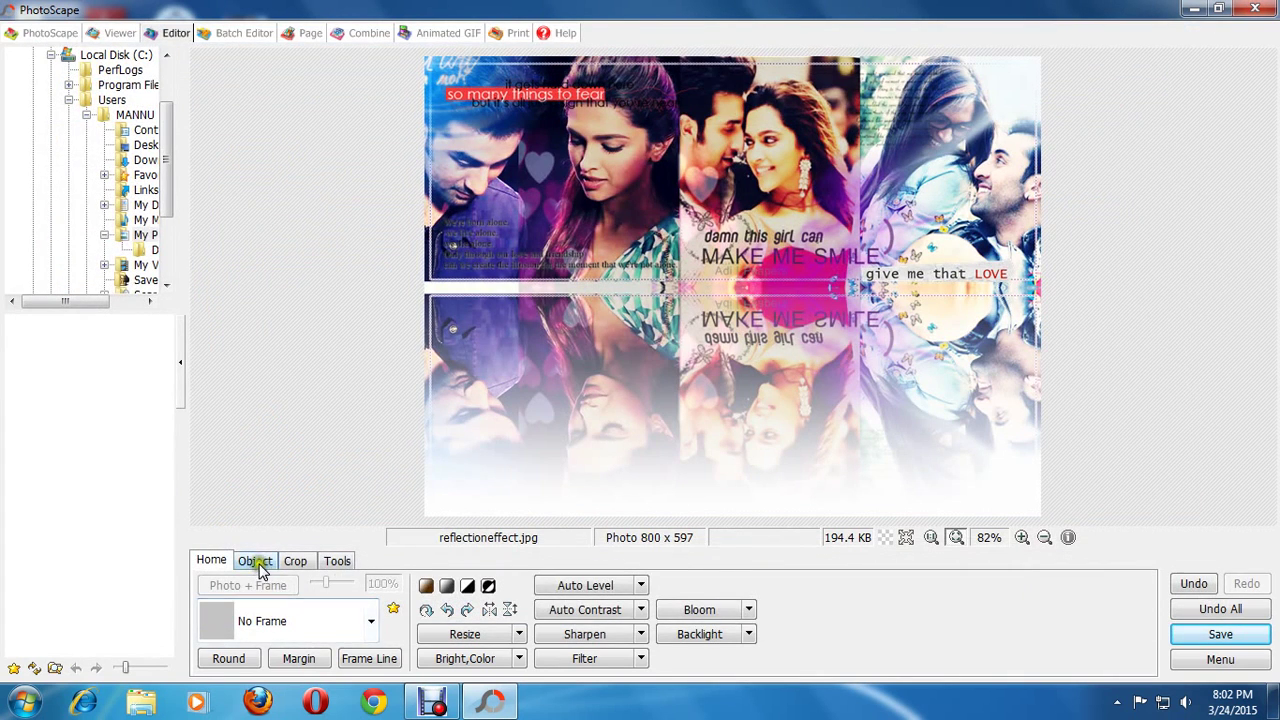
Apply the Black Line 2 frame around the collage
click(255, 561)
click(210, 561)
click(256, 621)
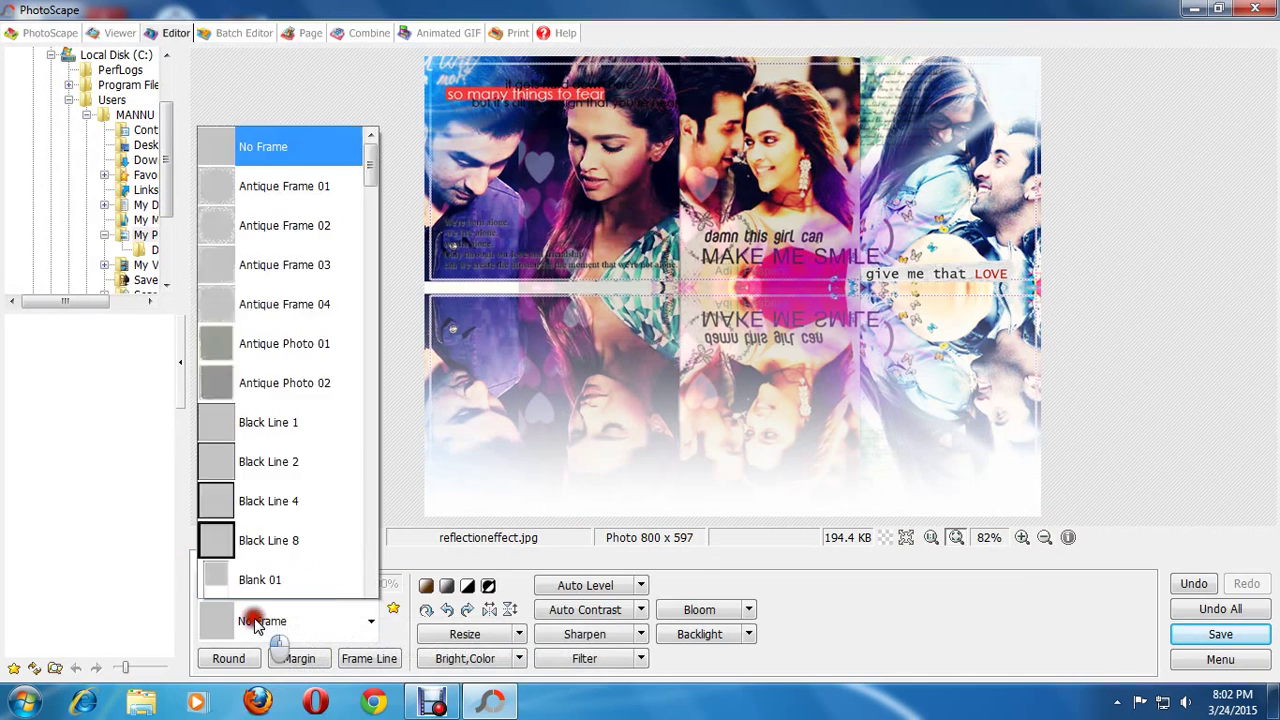
click(257, 390)
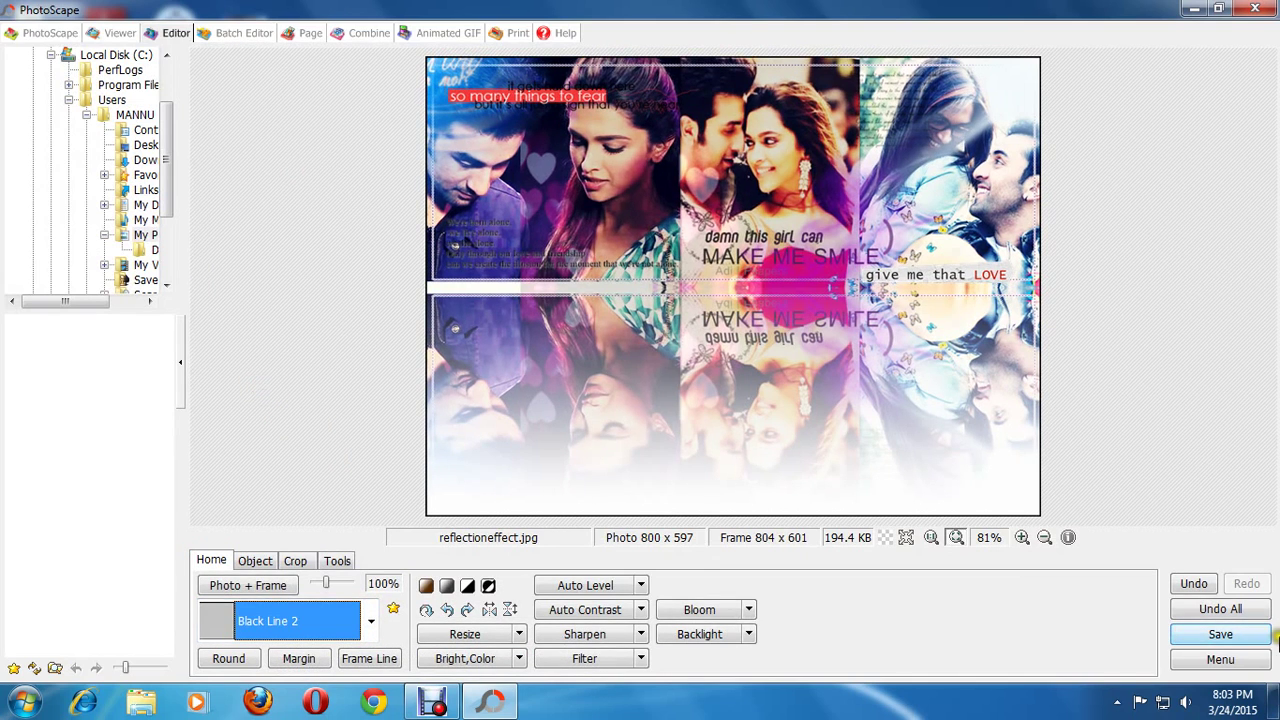
Insert the yhtuy 'Remember me' verse image onto the collage, accepting the default opacity
click(255, 561)
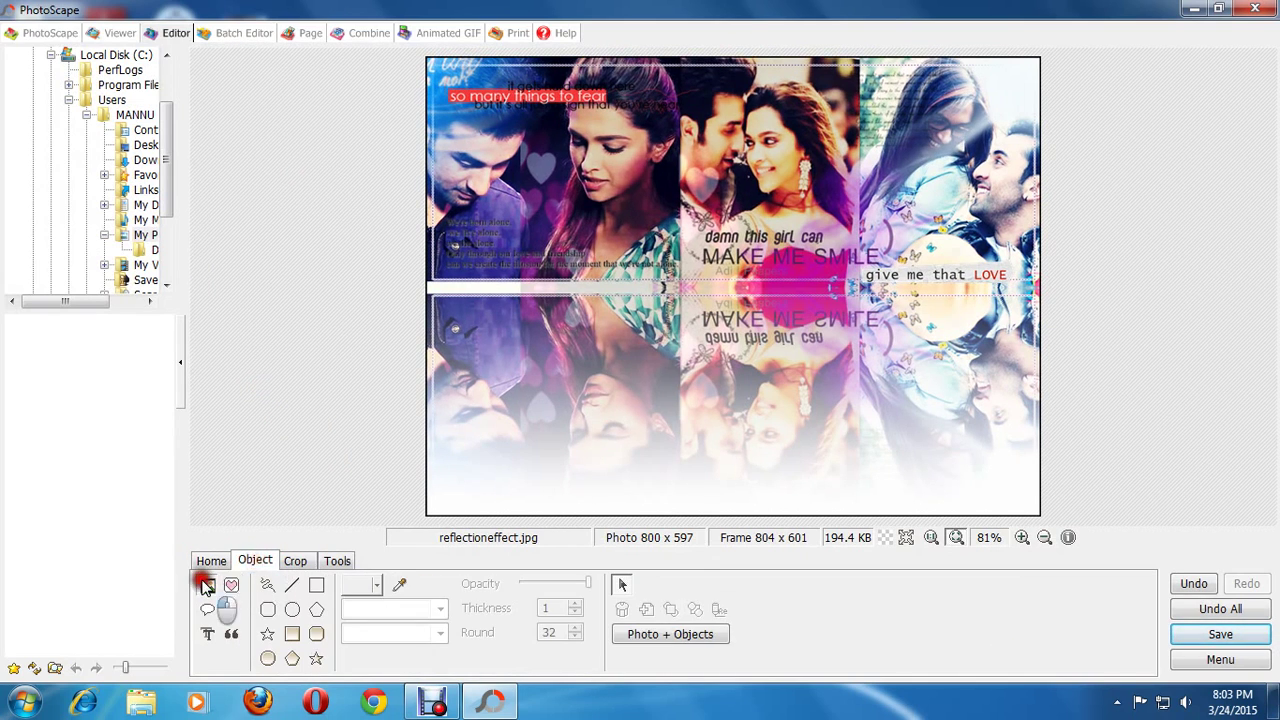
click(206, 584)
click(248, 563)
click(363, 503)
scroll(363, 503, up, 2)
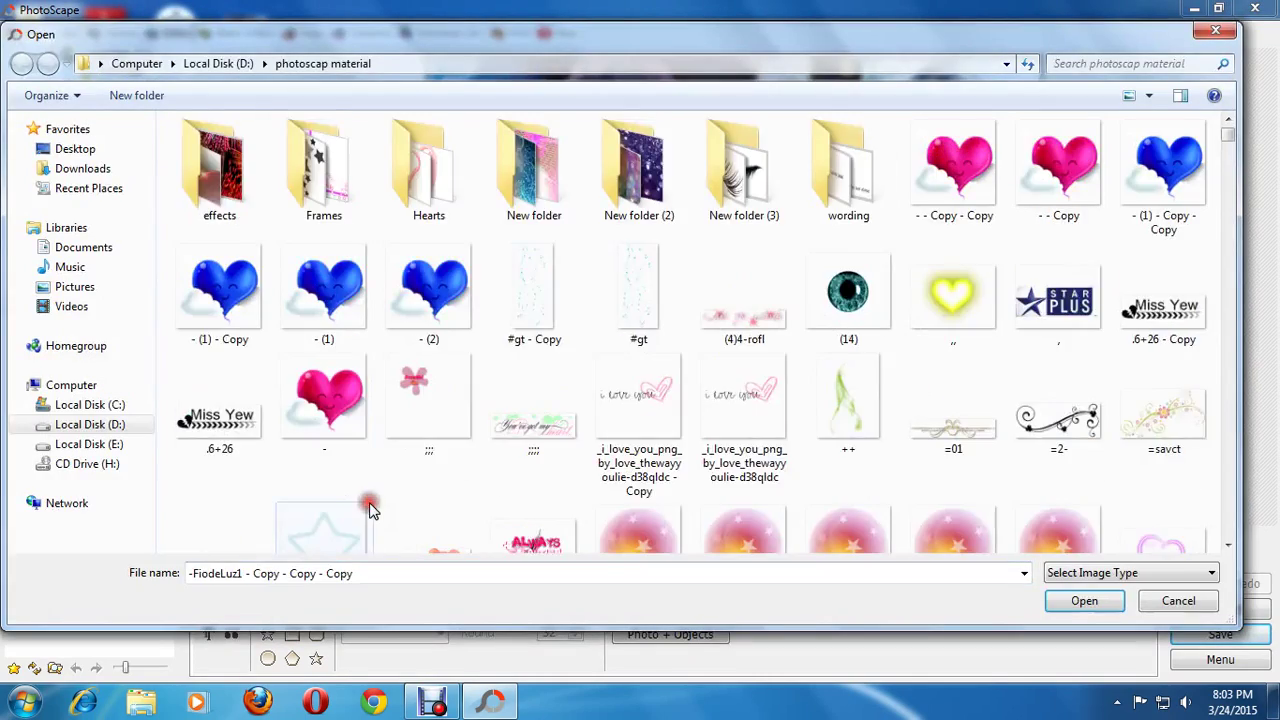
drag(1227, 130, 1215, 422)
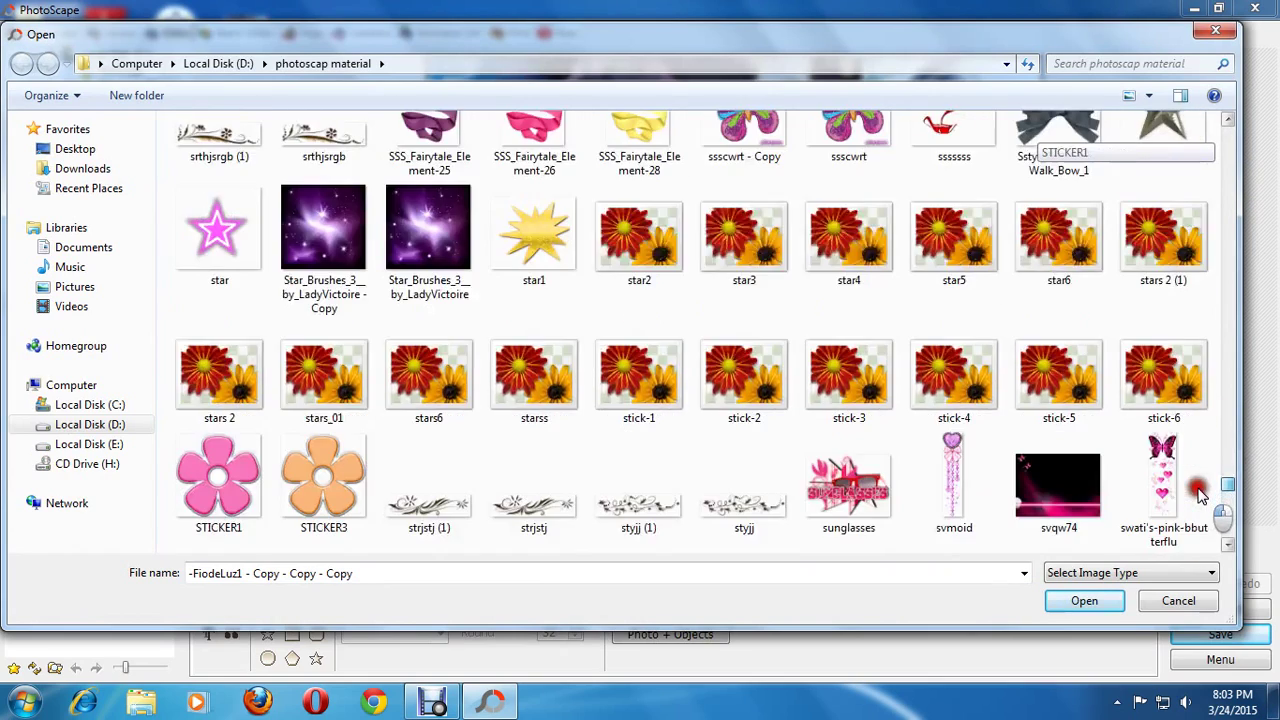
mouse_move(1215, 422)
mouse_down()
mouse_move(1196, 524)
mouse_move(1145, 550)
mouse_up()
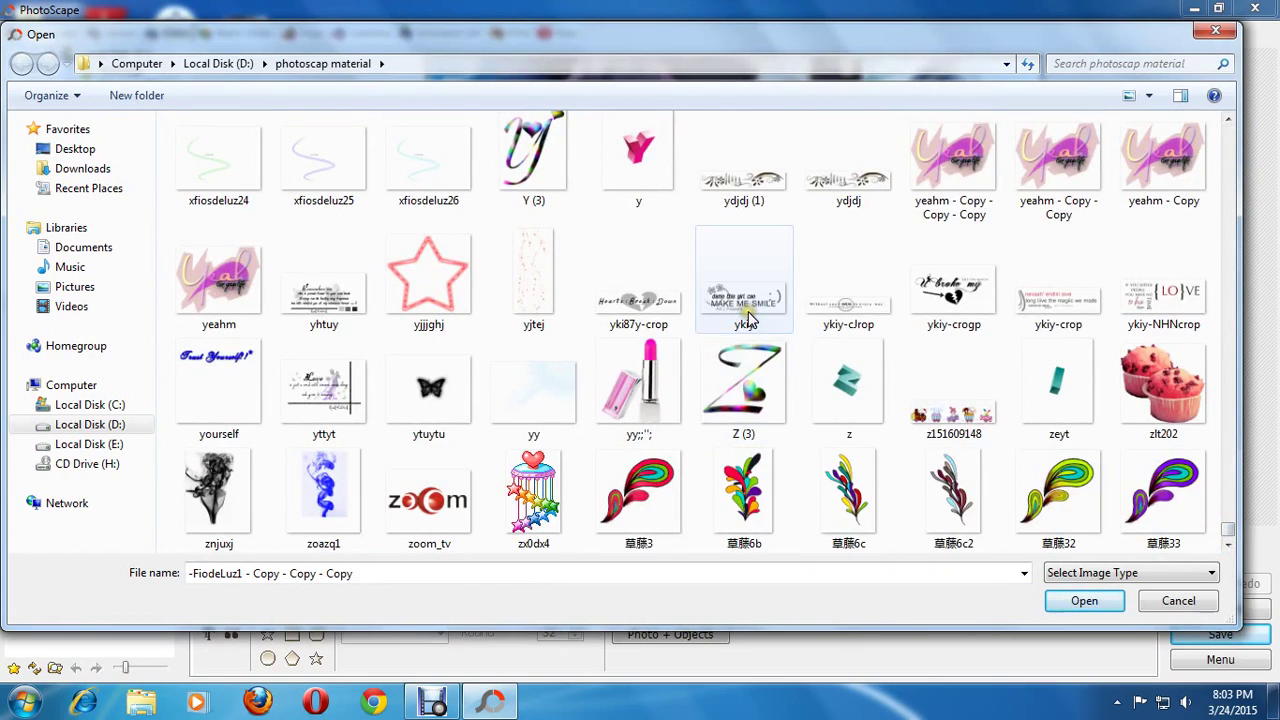
click(335, 305)
double_click(335, 305)
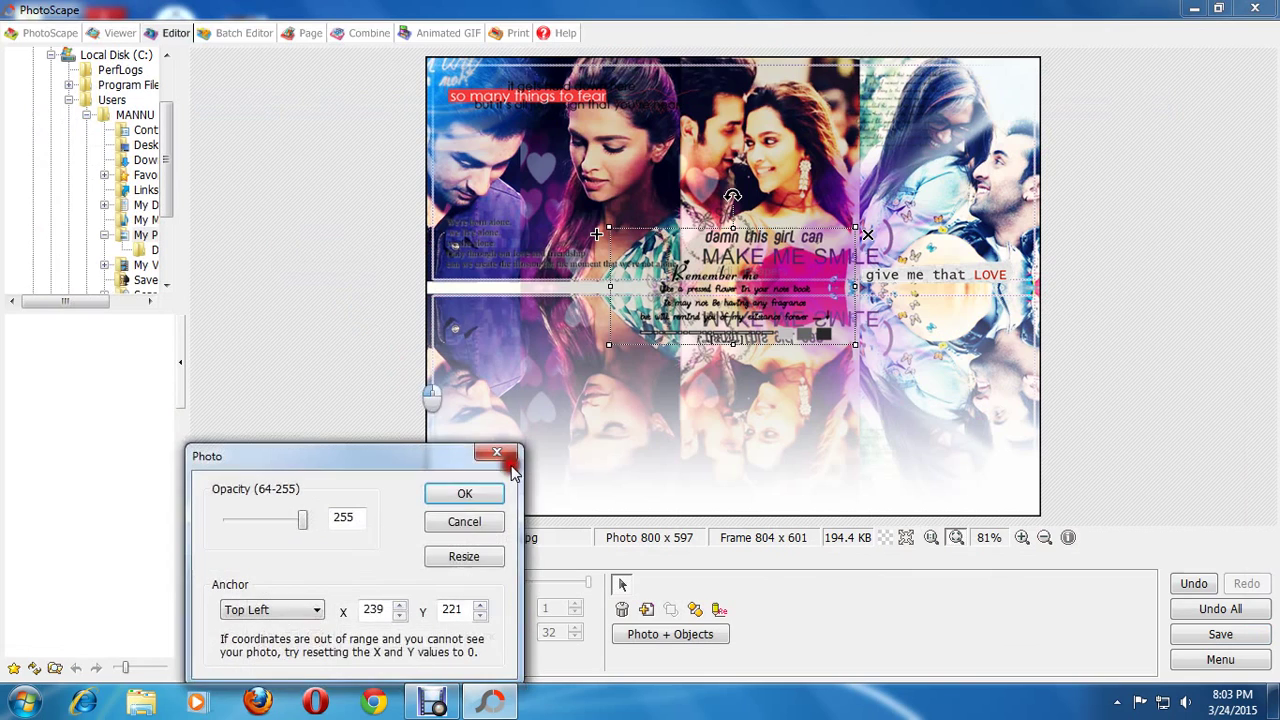
click(463, 491)
Position the Remember me verse at the bottom centre over the reflection
drag(667, 448, 700, 508)
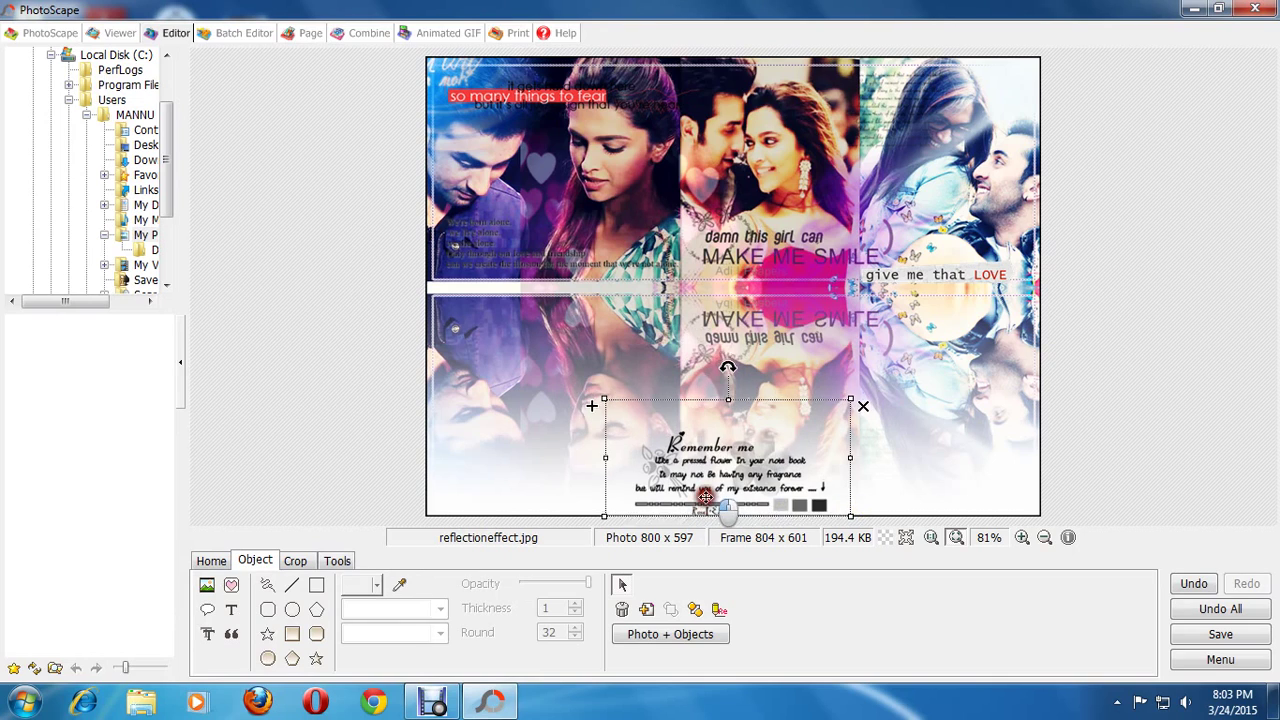
drag(705, 491, 709, 484)
drag(703, 487, 694, 490)
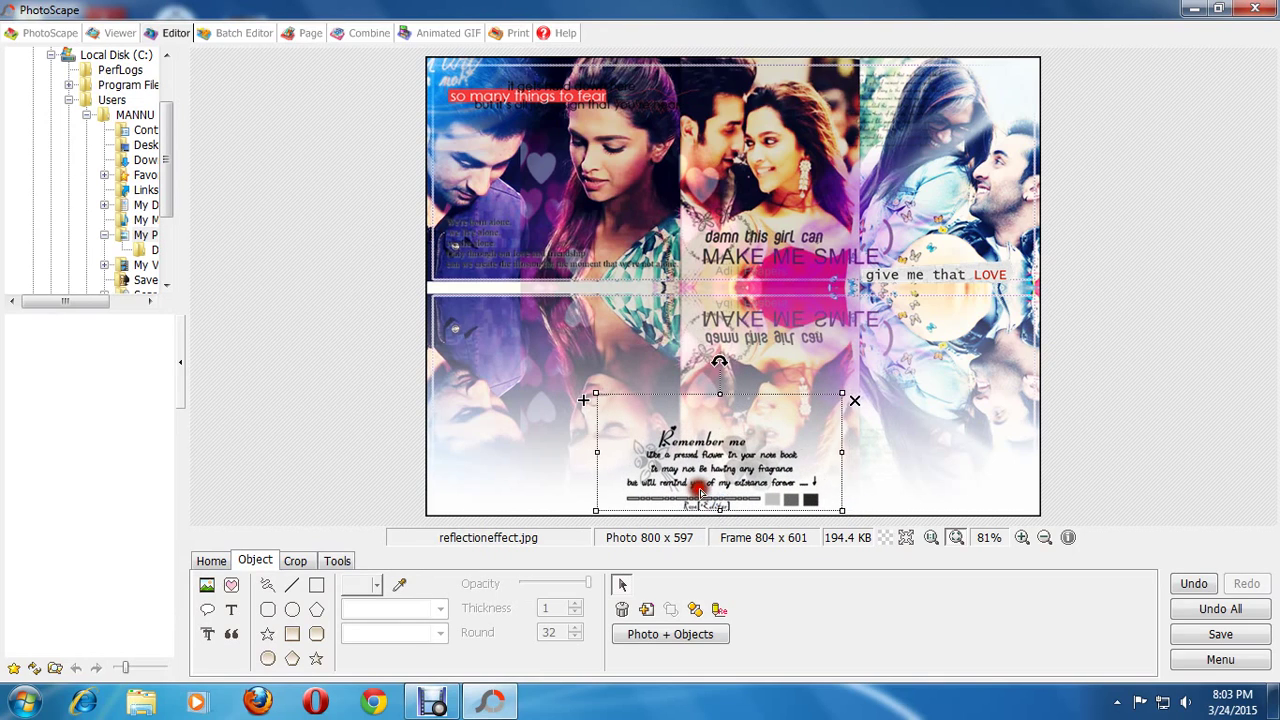
click(930, 463)
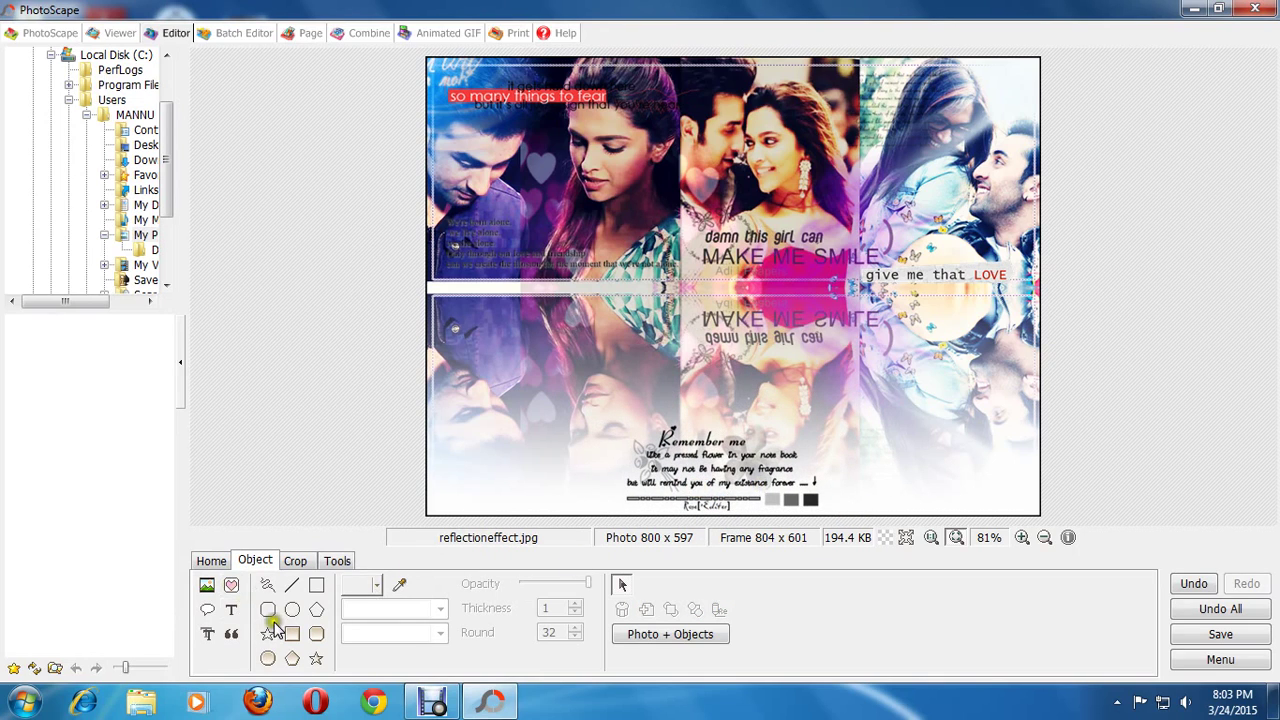
Move the Rumi Bumrah Creations signature just above the Remember me verse
click(232, 610)
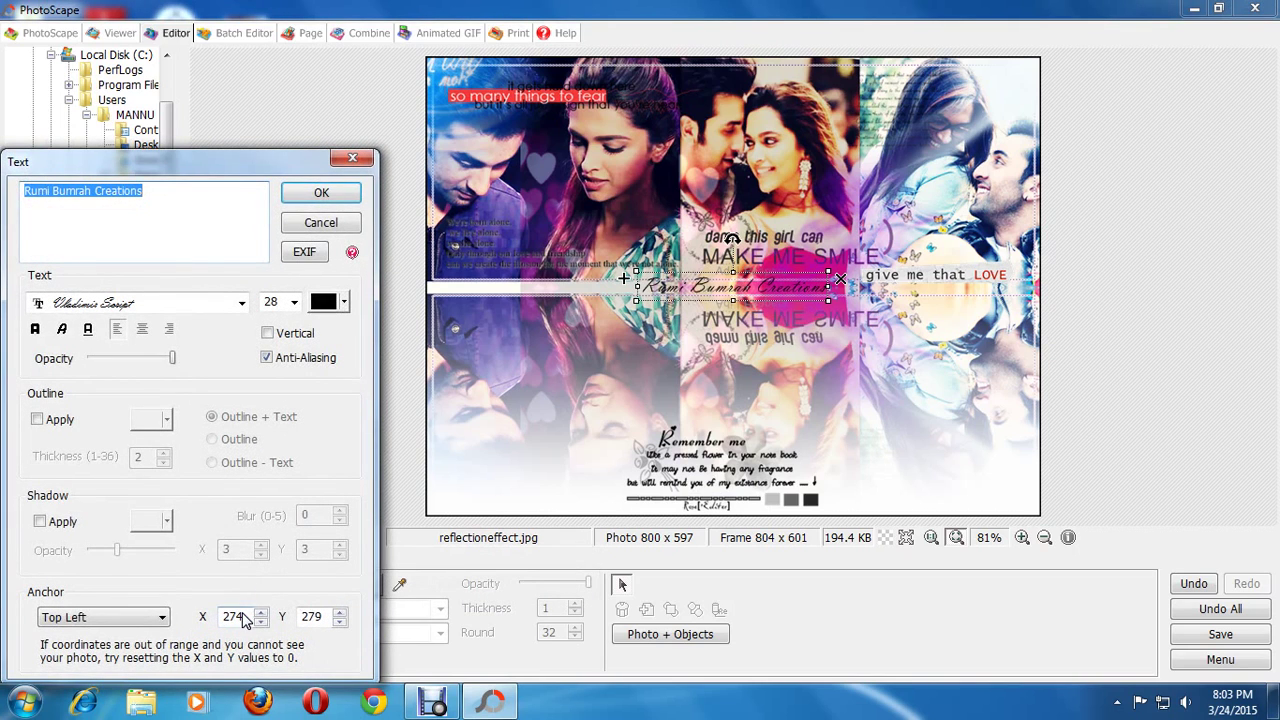
click(321, 192)
drag(719, 280, 707, 400)
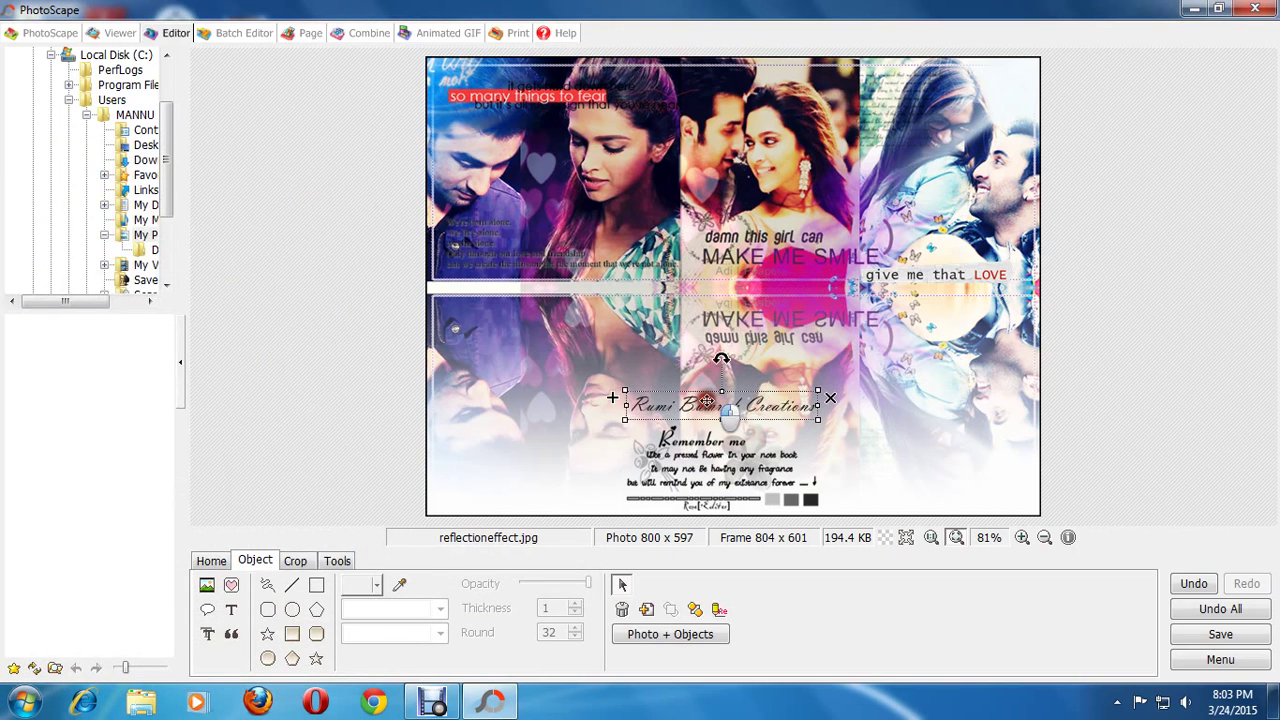
click(888, 432)
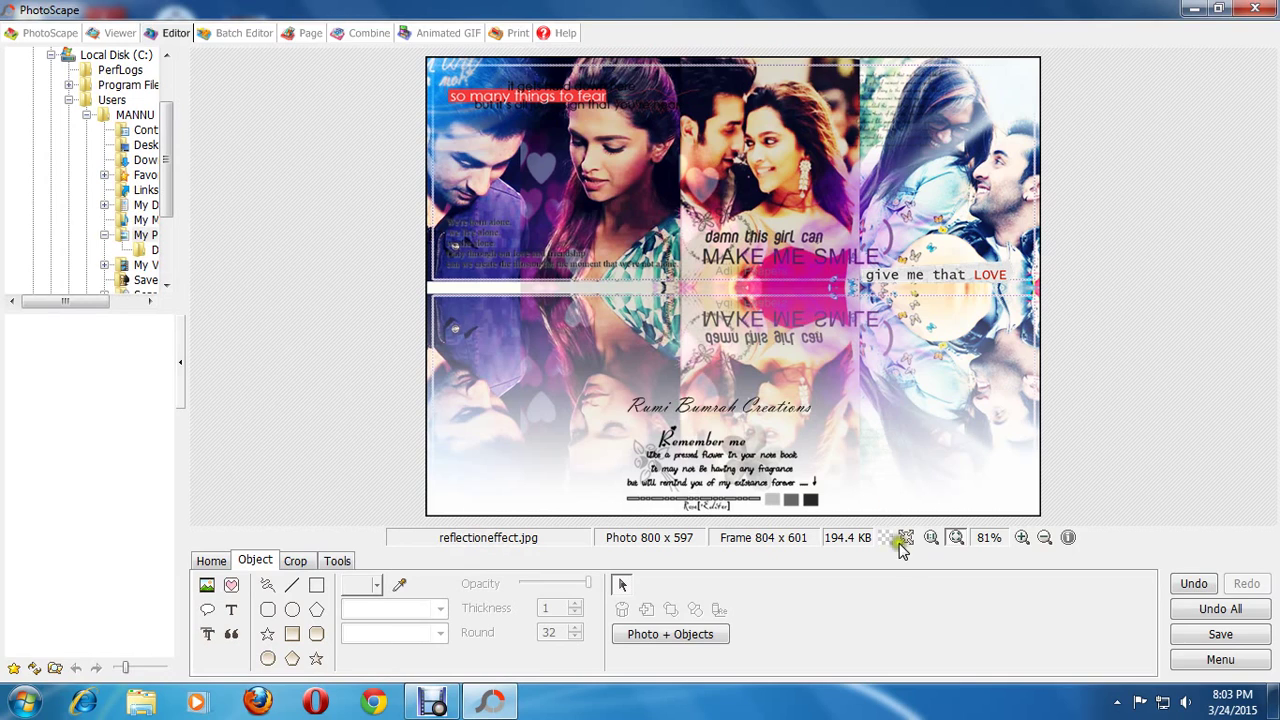
Start Save As under the new file name 'gxrg'
click(1220, 634)
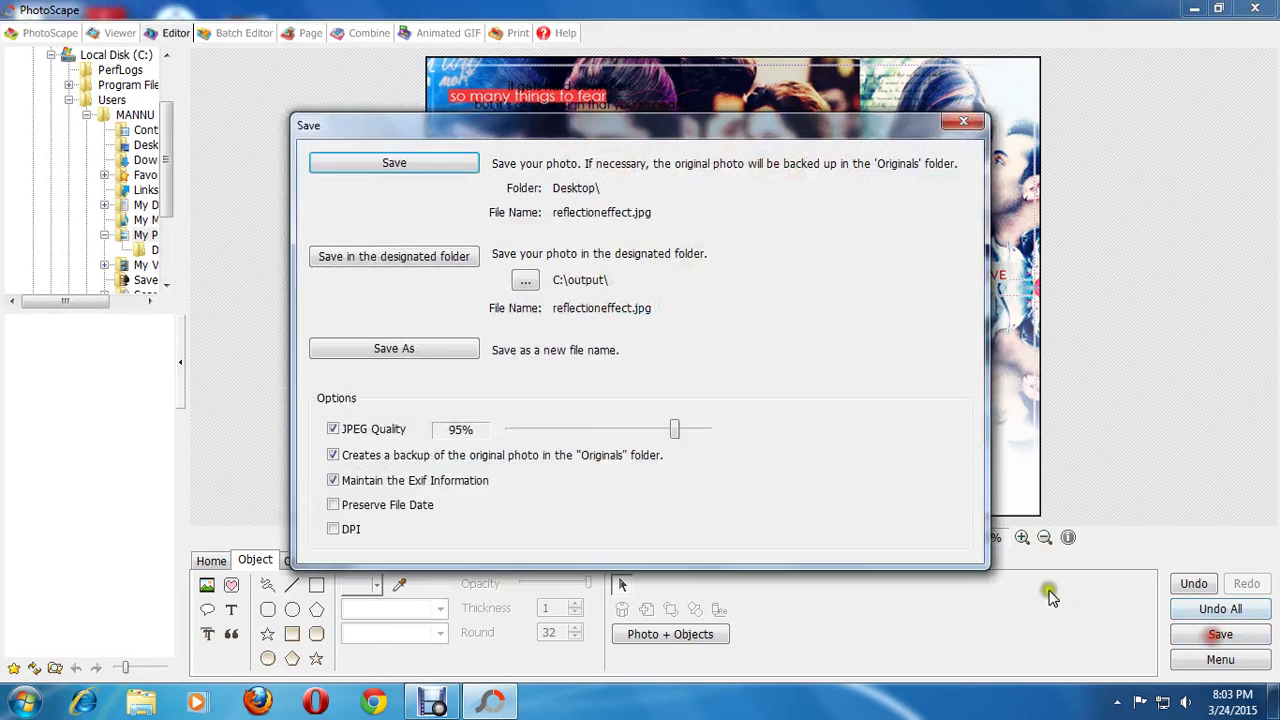
click(463, 349)
text(gxrg)
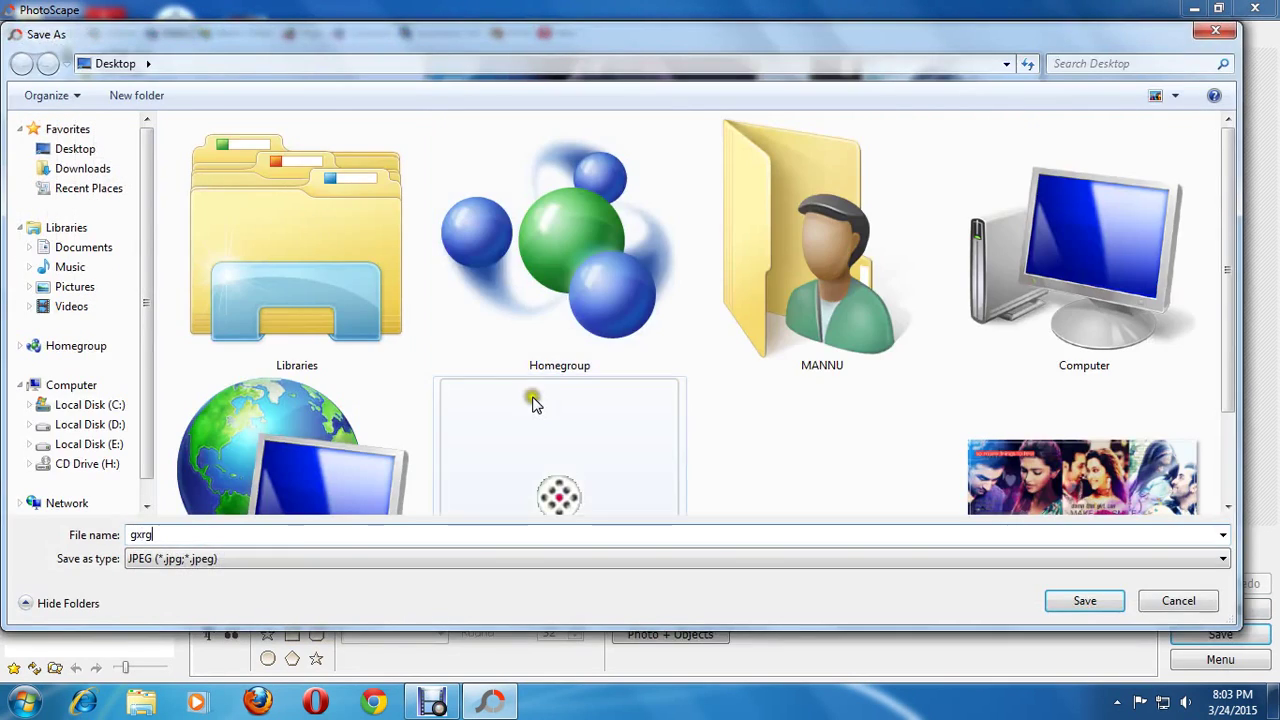